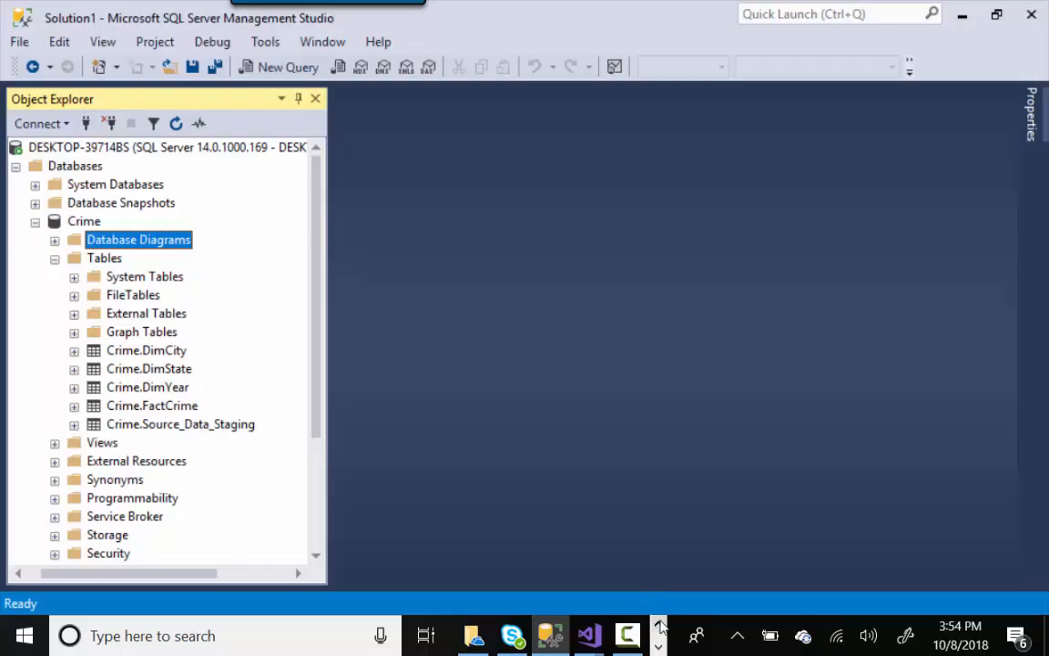
Open the 2006 - 2008 Crime in the United States CSV from the Crime-Data-Mart-Files folder, review its columns and close it
left_click(658, 645)
left_click(659, 648)
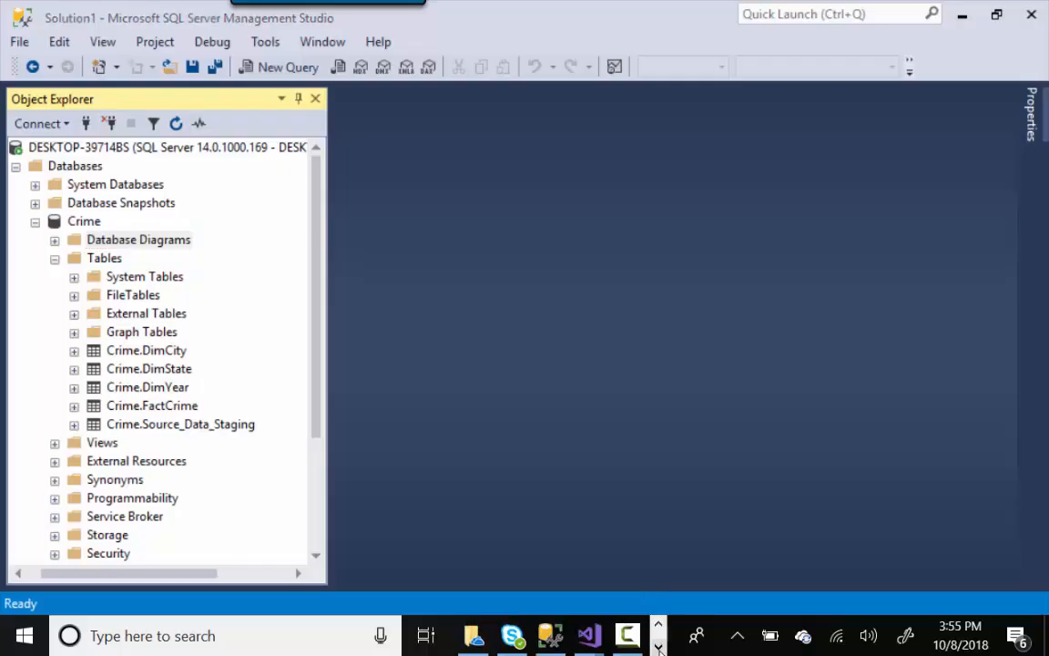
left_click(659, 626)
left_click(513, 636)
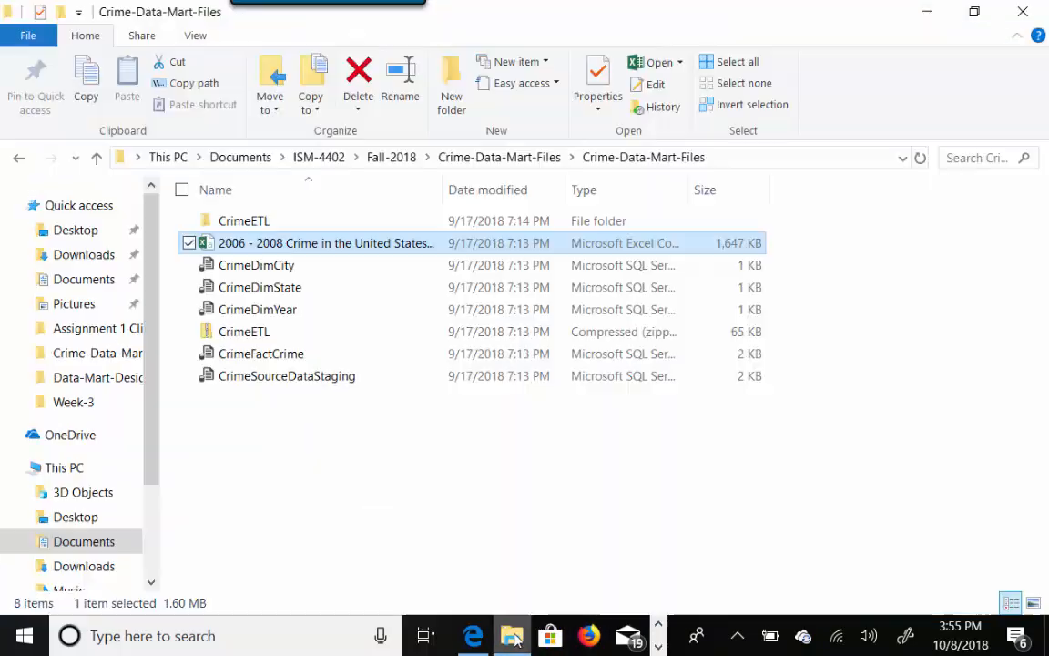
double_click(255, 246)
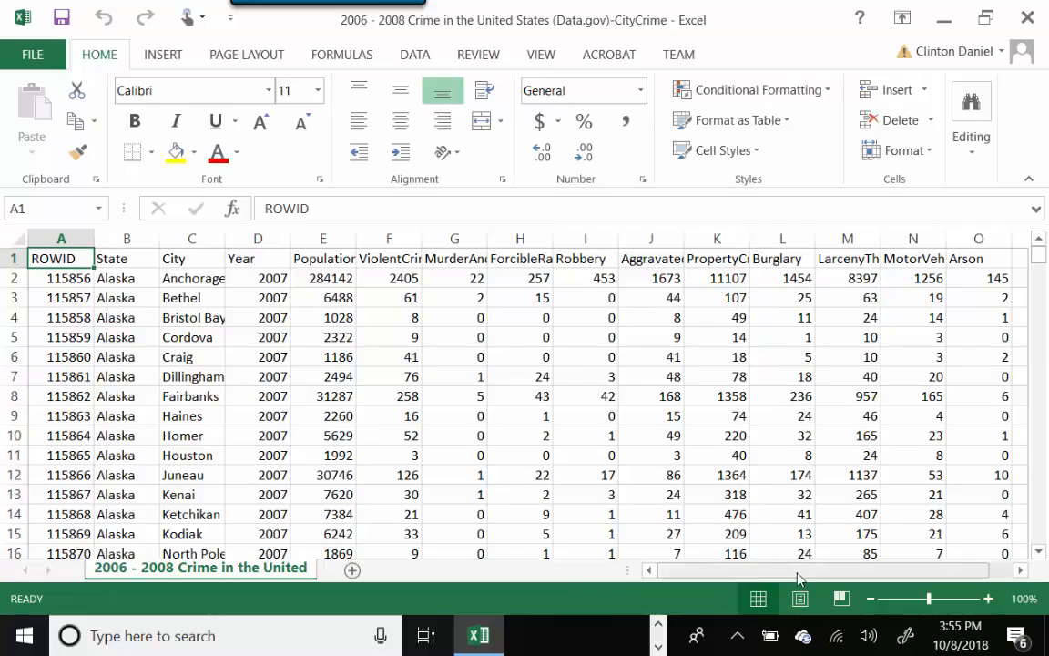
left_click_drag(799, 572, 818, 576)
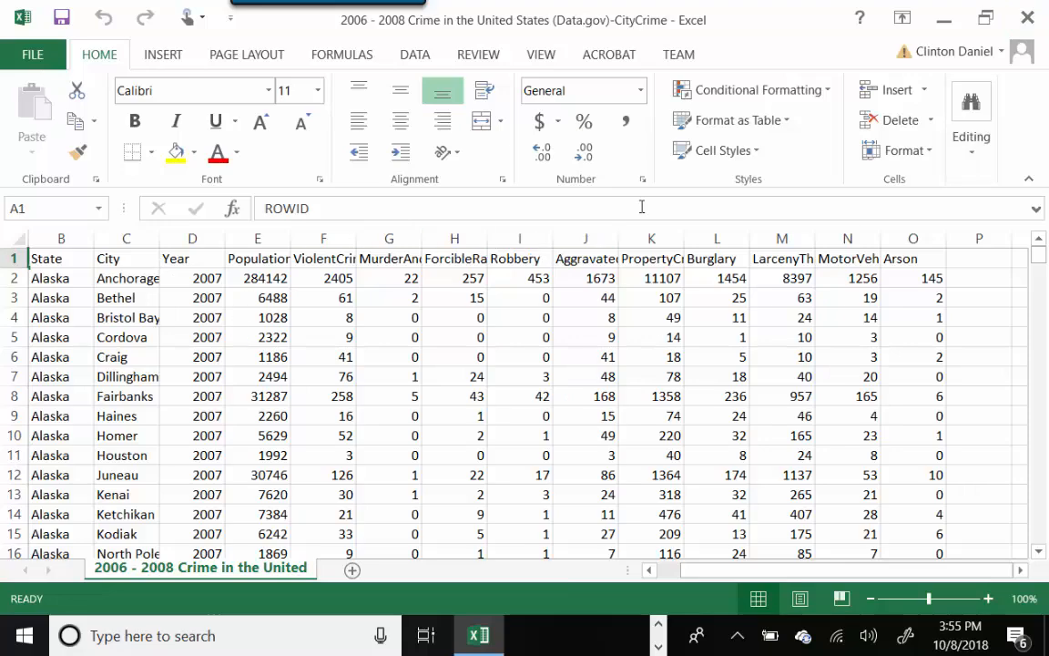
left_click(1024, 20)
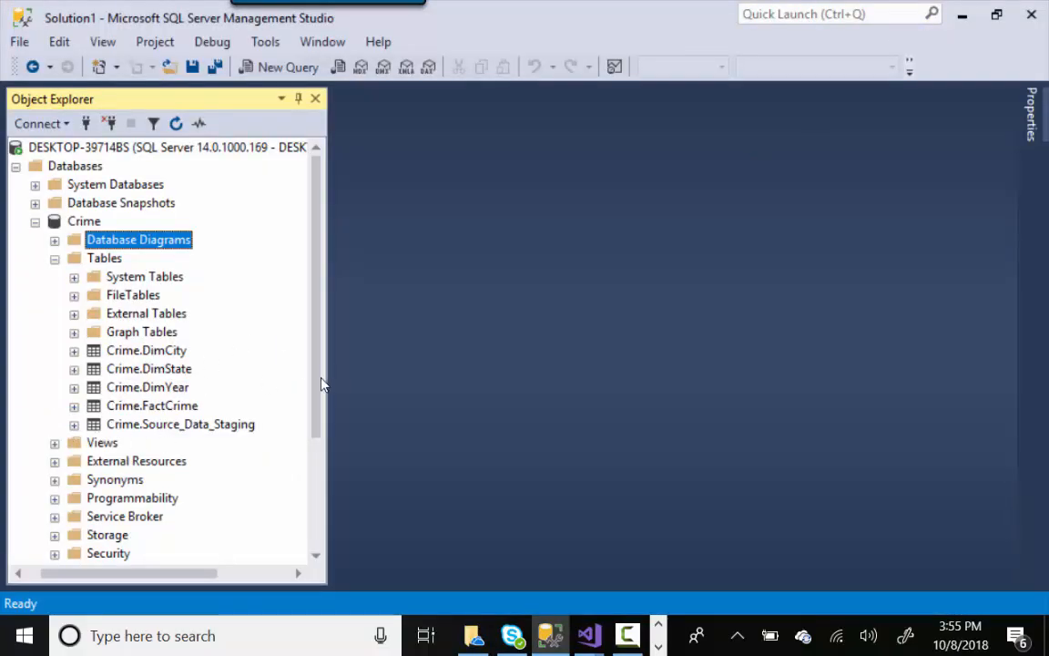
Expand the column list of the Crime.Source_Data_Staging table in the Crime database
left_click_drag(316, 420, 317, 476)
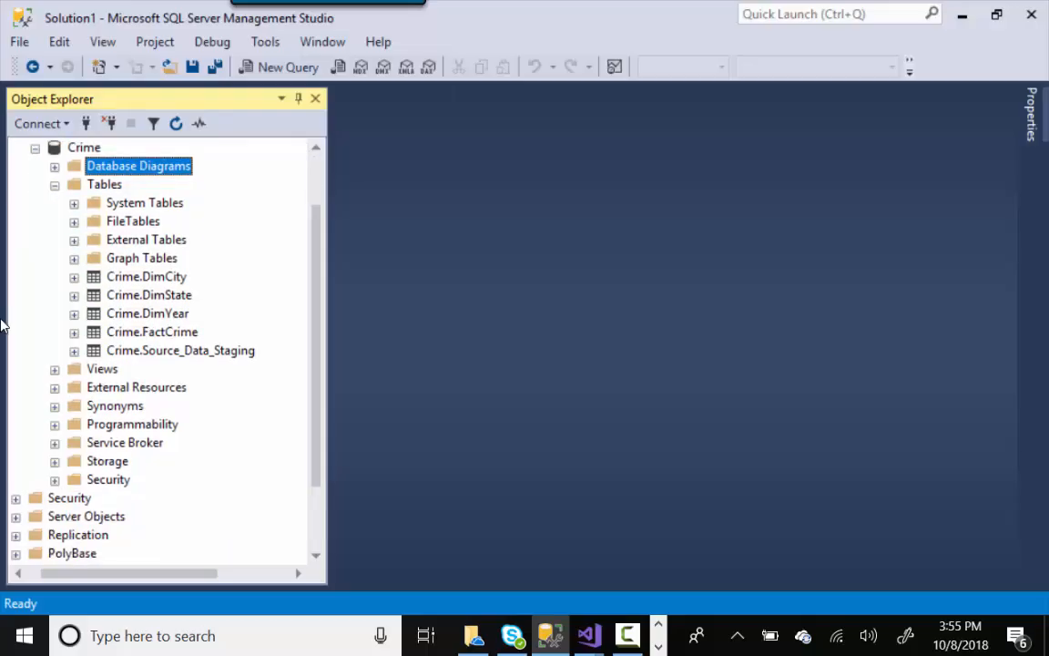
left_click(74, 351)
left_click(93, 369)
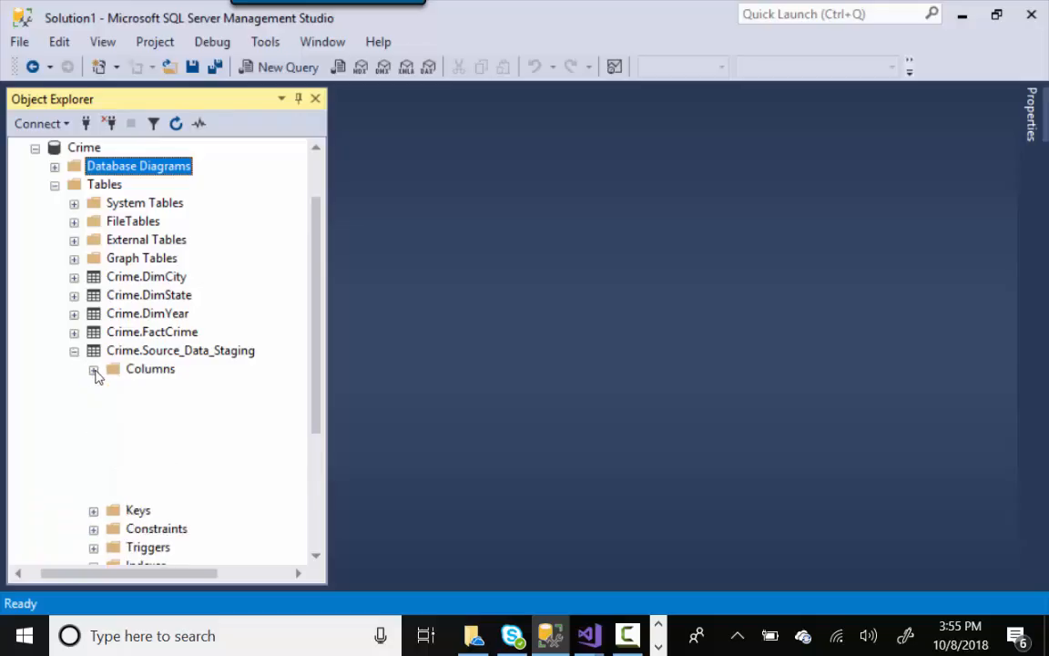
scroll(95, 374, "down", 3)
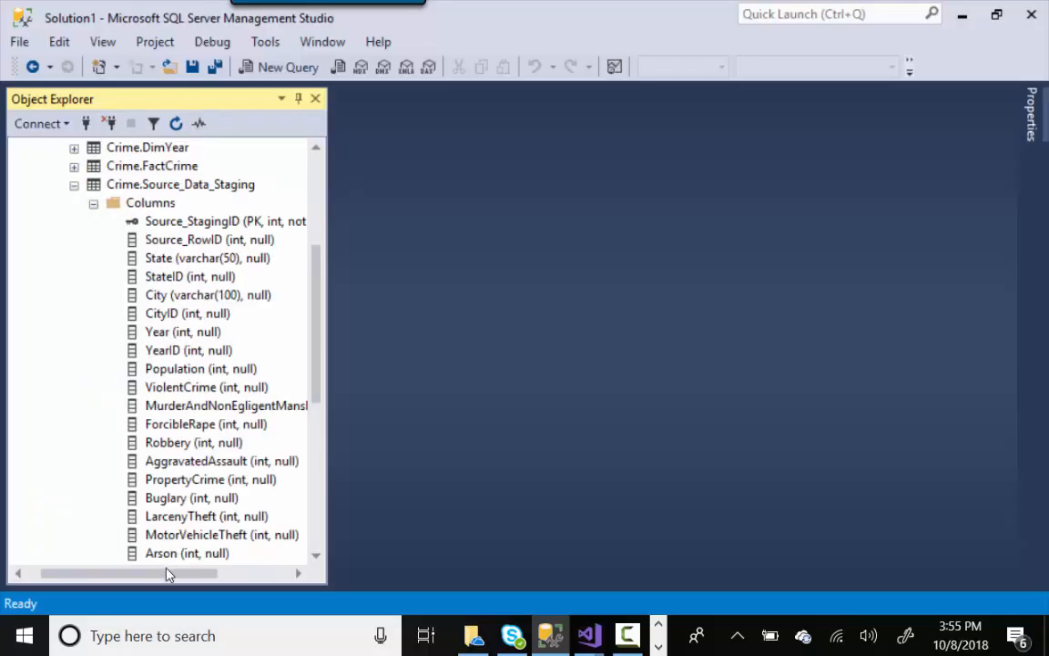
left_click_drag(167, 574, 220, 574)
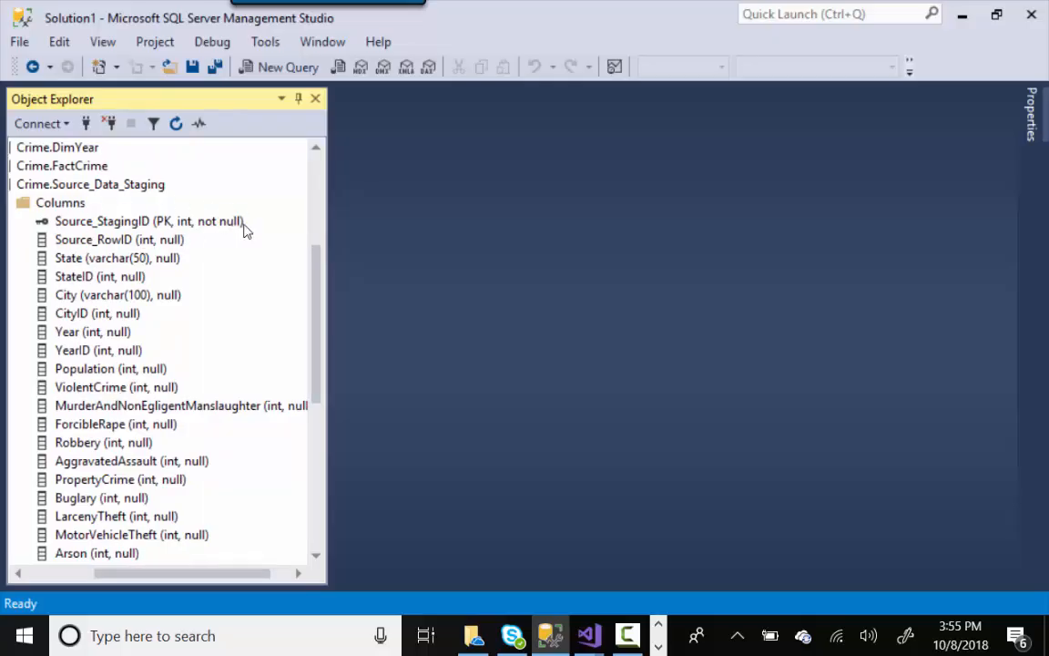
Examine the staging table's source row ID, state, city and year columns, including the StateID, CityID and YearID columns and their data types
left_click(113, 240)
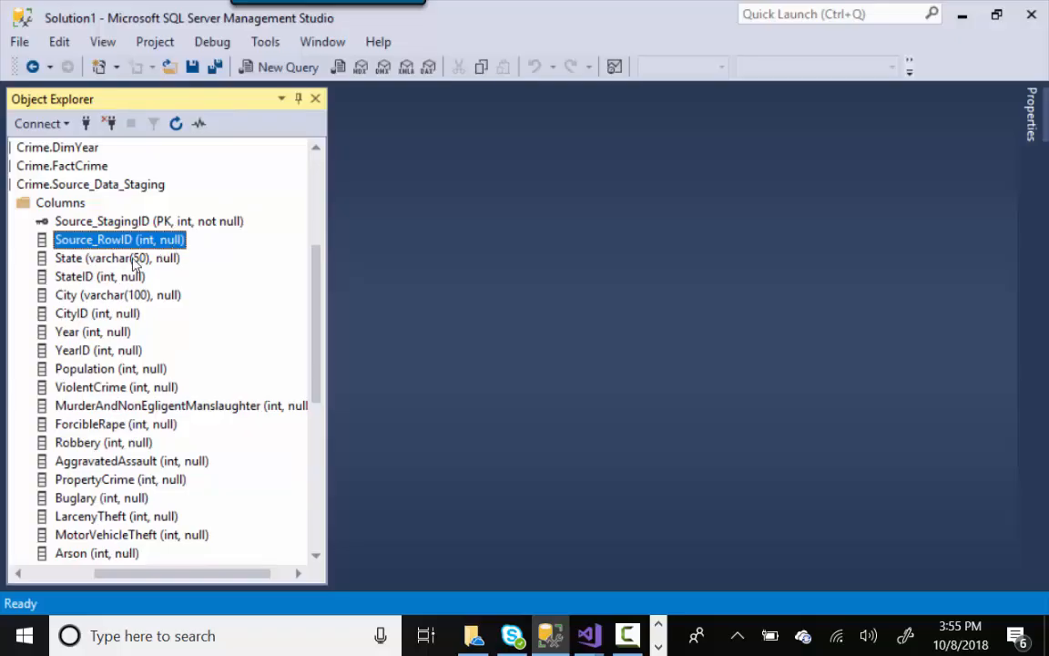
left_click(128, 260)
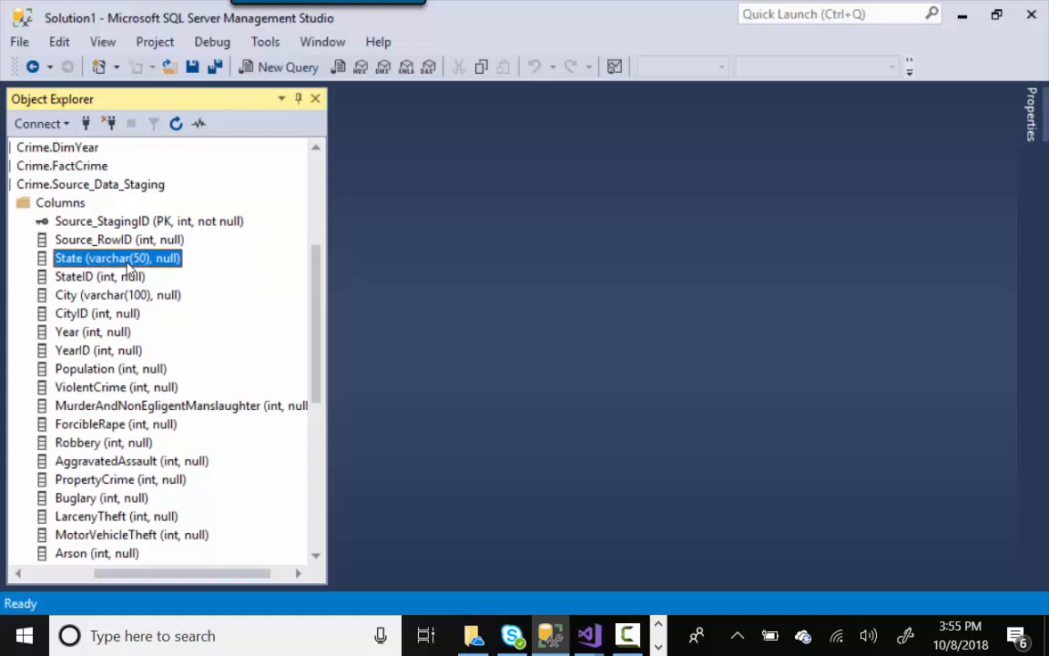
left_click(100, 277)
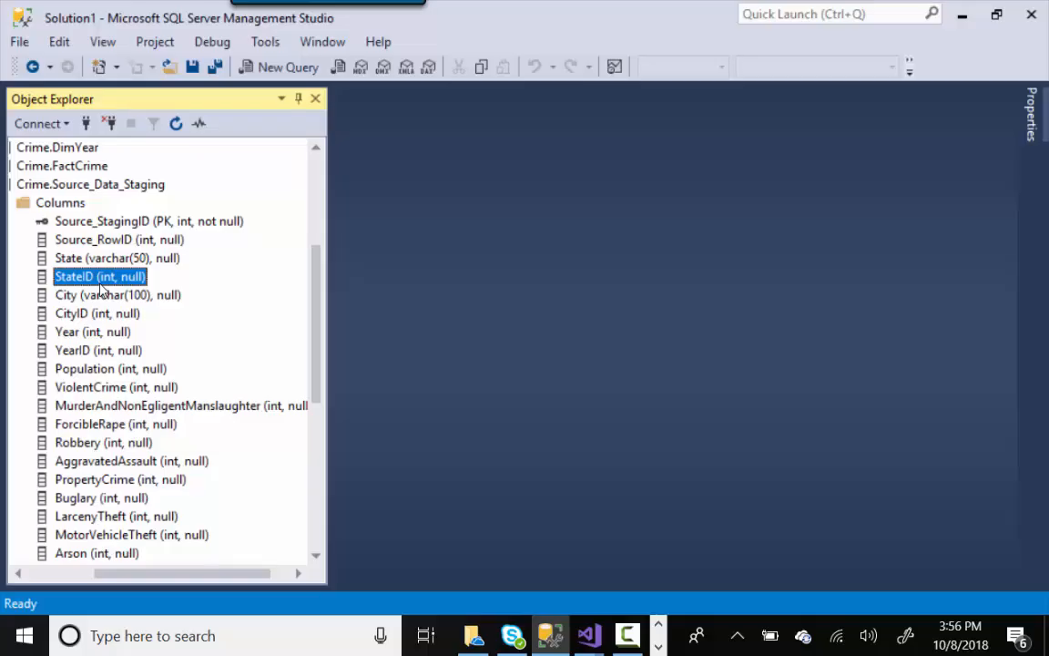
left_click(94, 316)
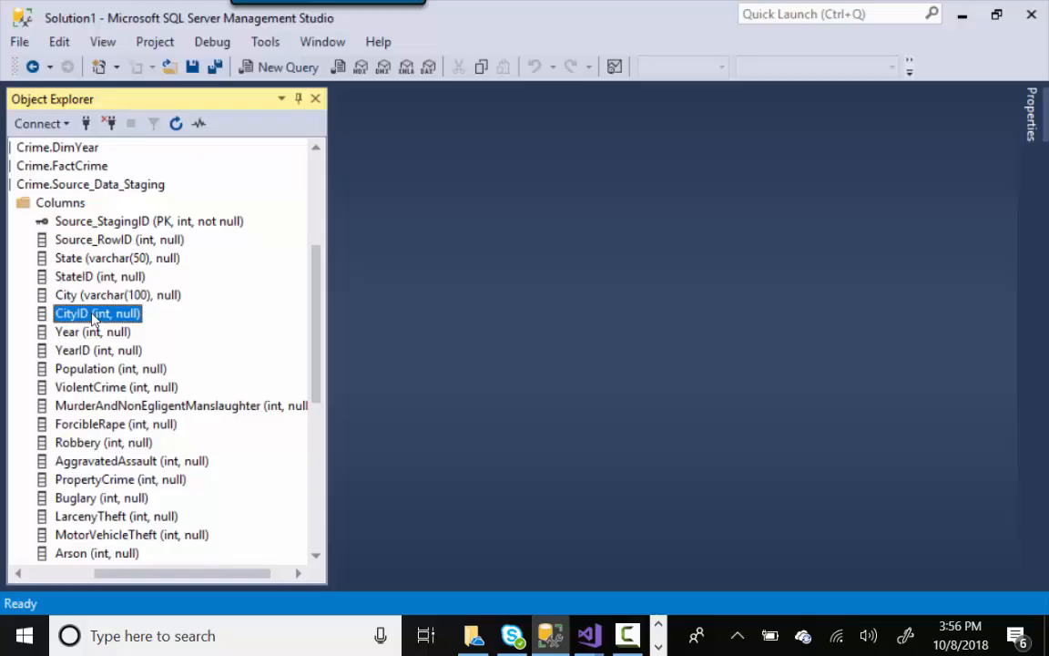
left_click(94, 352)
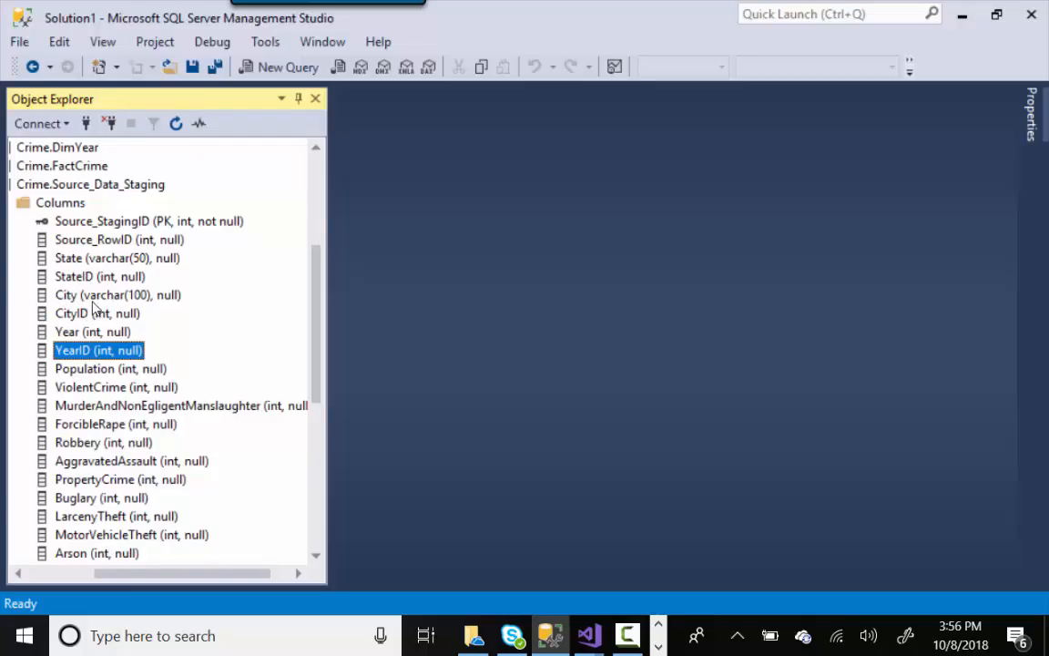
left_click(94, 312)
left_click(103, 279)
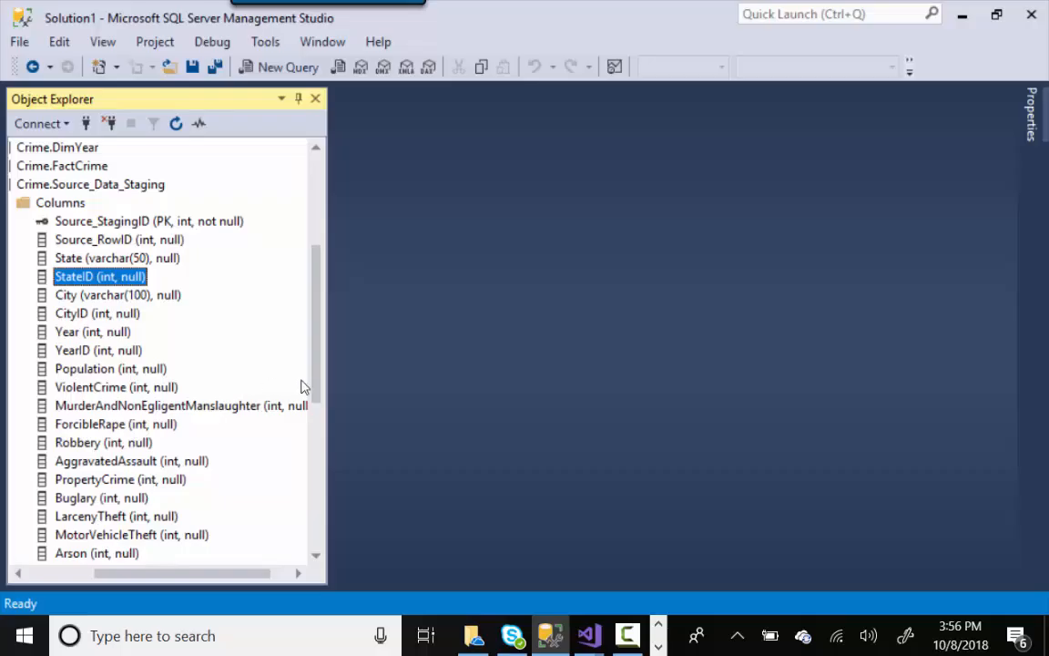
left_click_drag(317, 389, 318, 385)
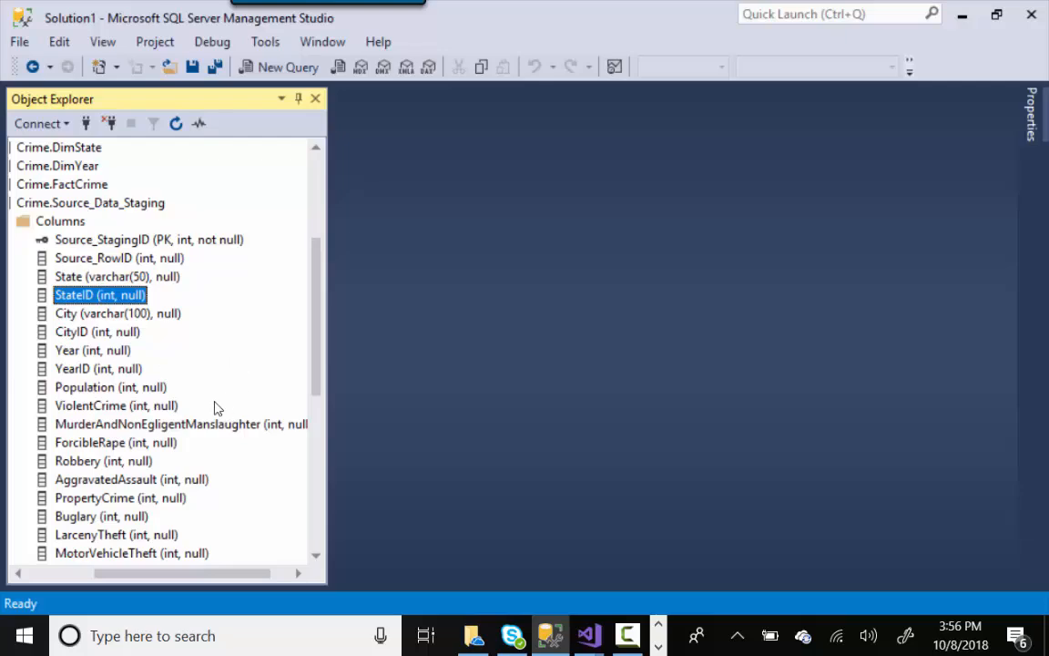
left_click(139, 279)
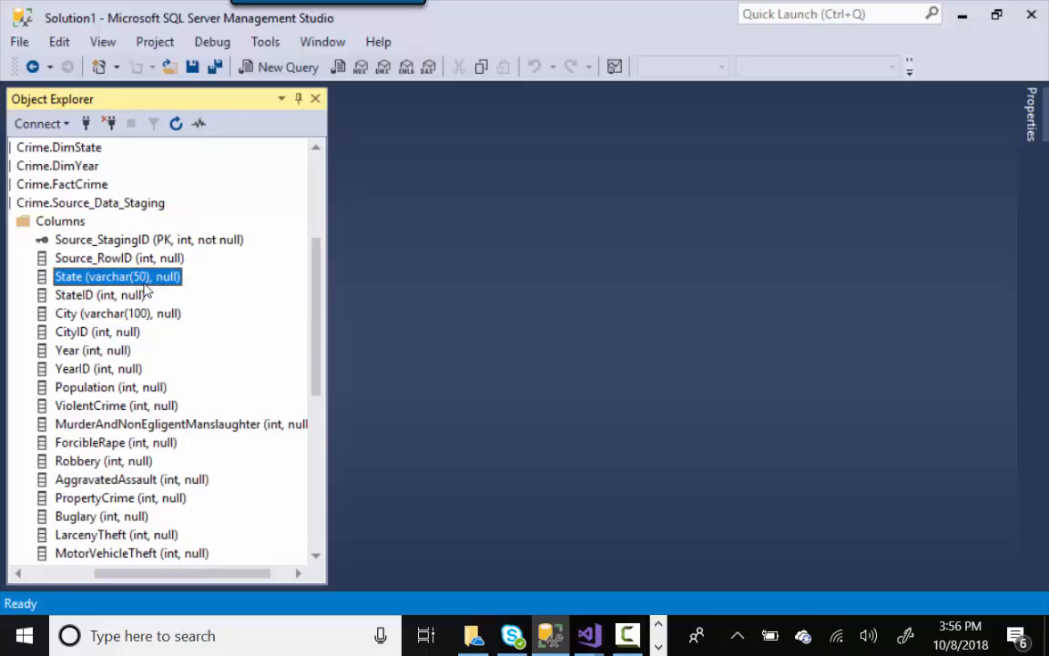
left_click(130, 316)
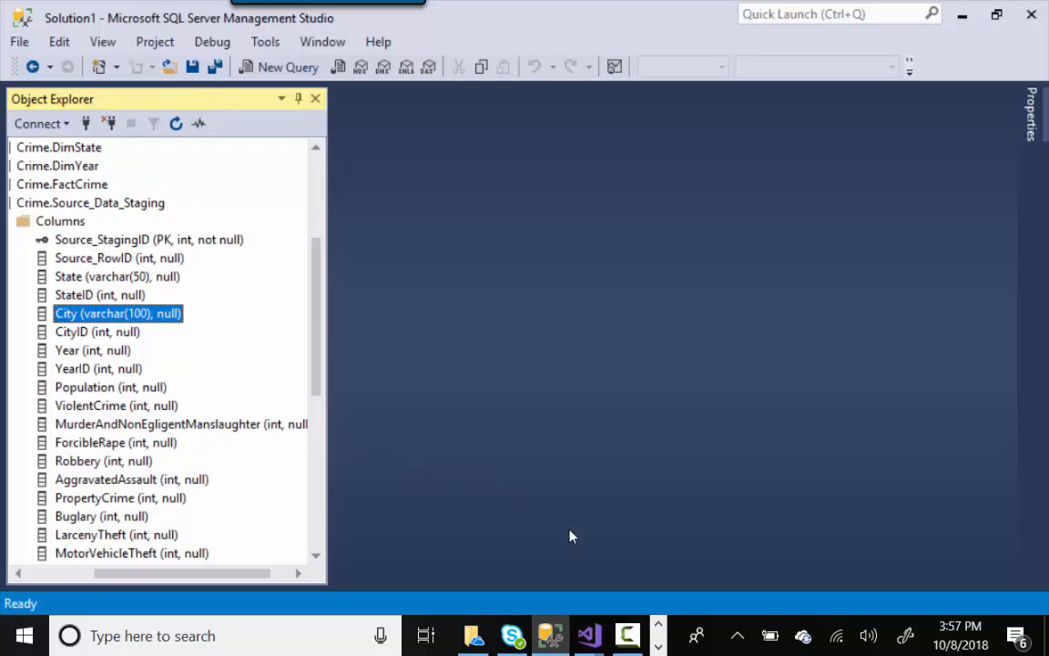
Switch to the Visual Studio Start Page window and begin a new project using the Business Intelligence Integration Services templates
mouse_move(592, 641)
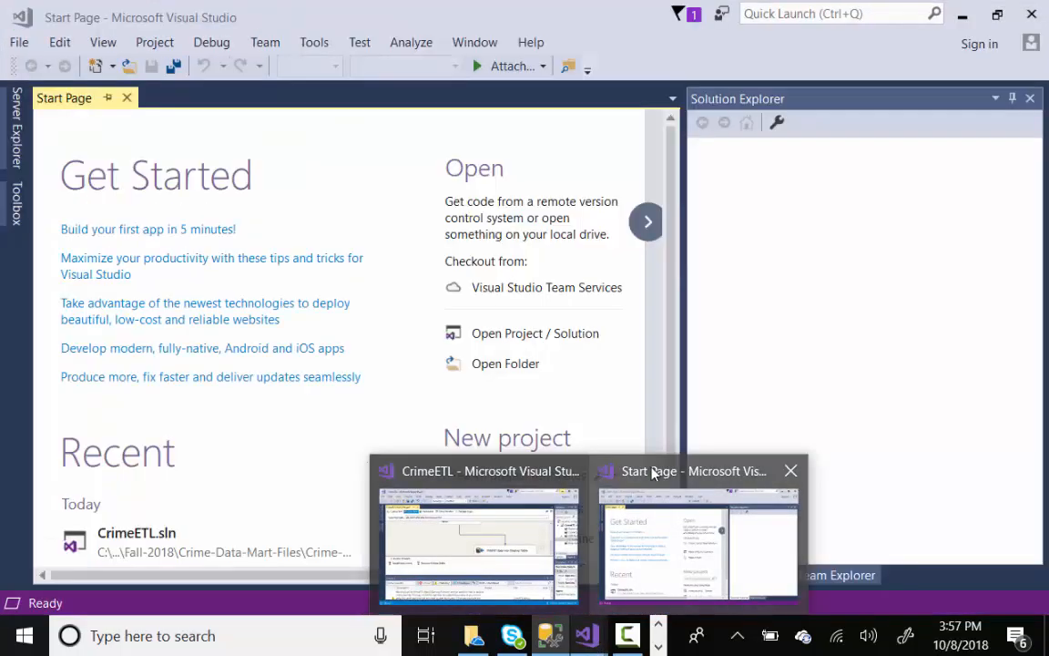
left_click(697, 529)
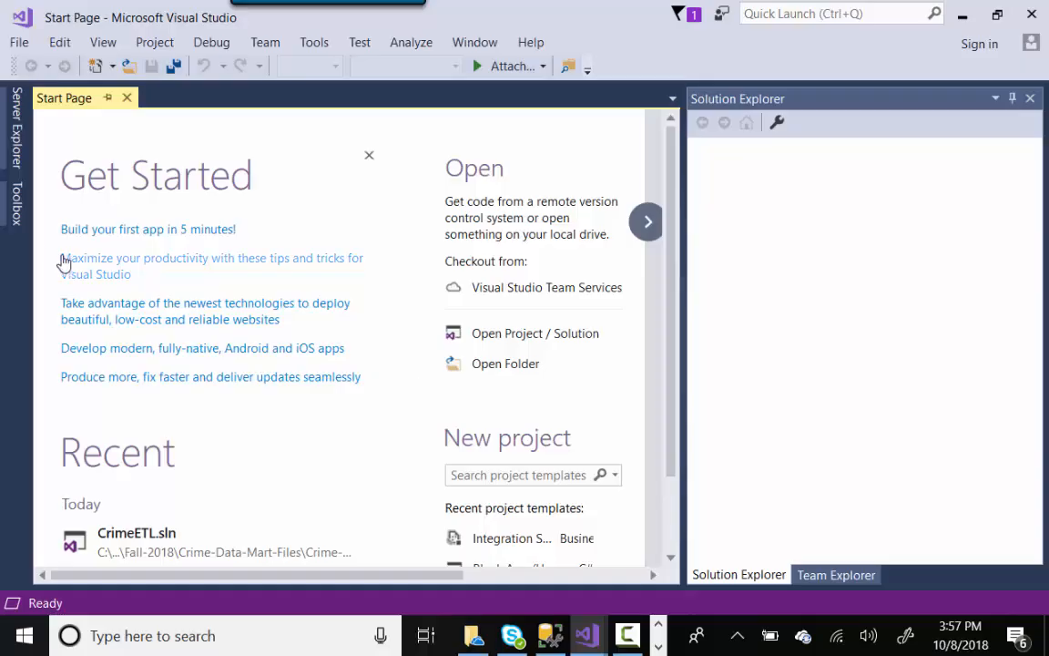
left_click(18, 43)
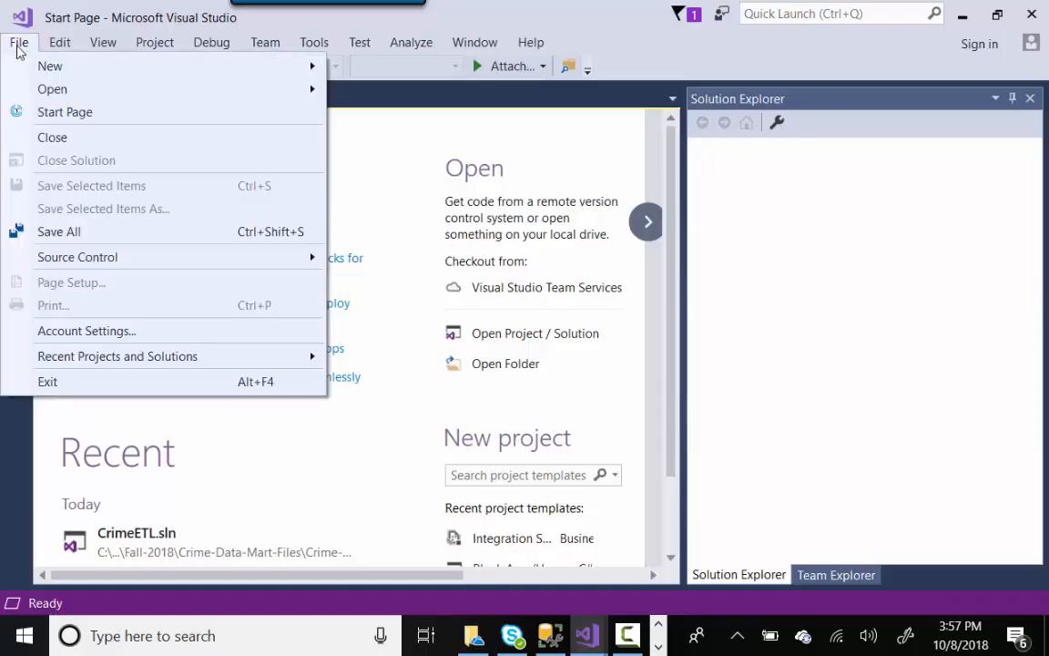
mouse_move(32, 64)
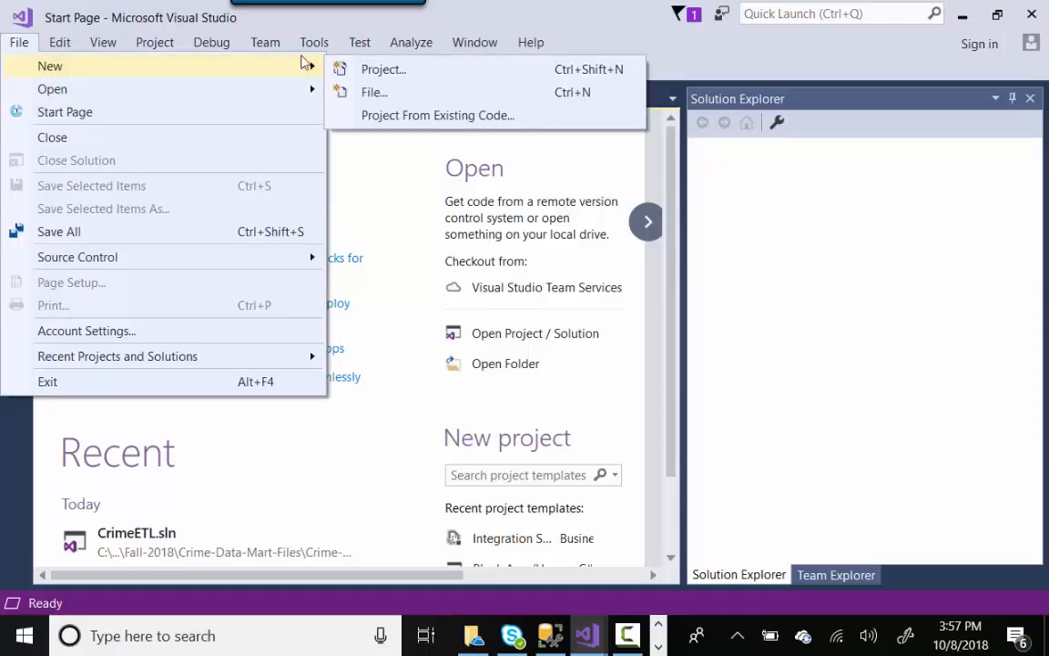
left_click(330, 67)
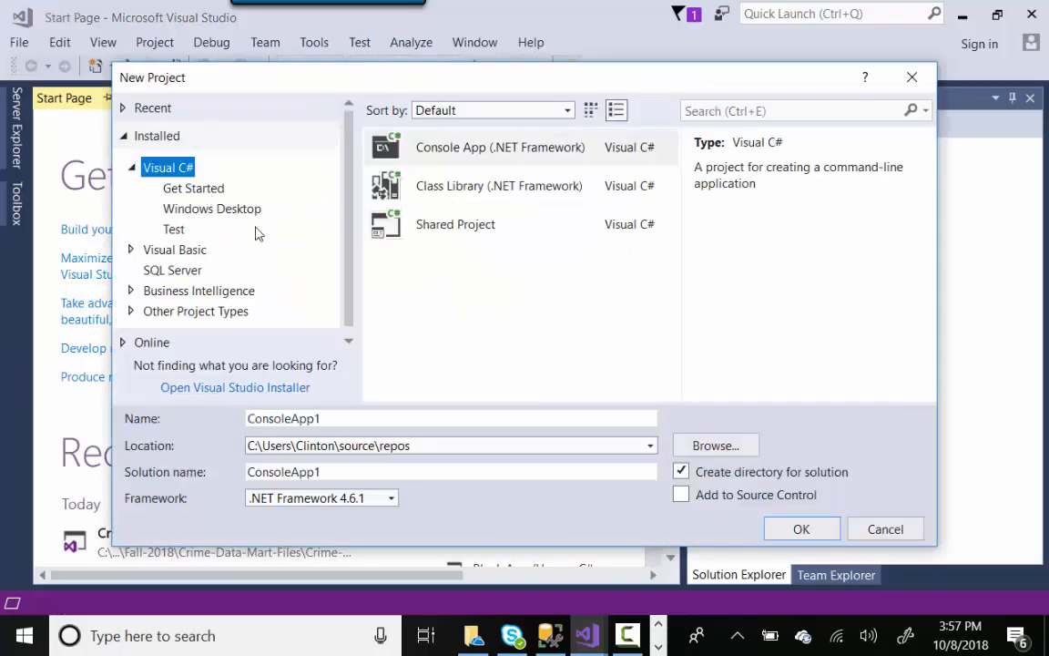
left_click(131, 291)
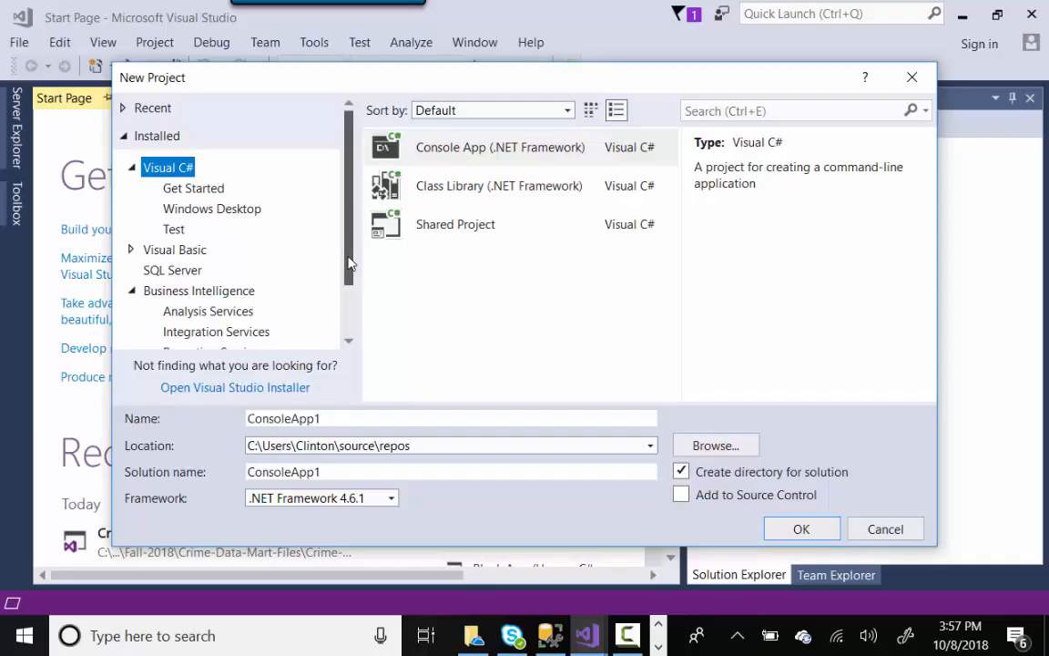
scroll(349, 263, "down", 1)
left_click(260, 267)
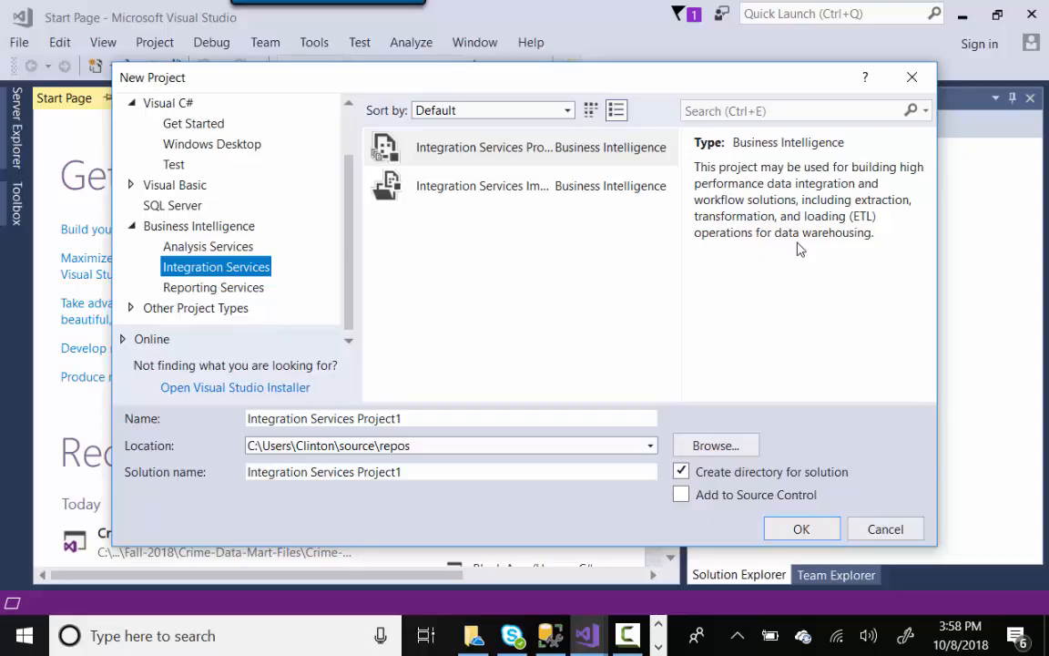
Browse for the new project's location, starting in the Documents folder
left_click(711, 450)
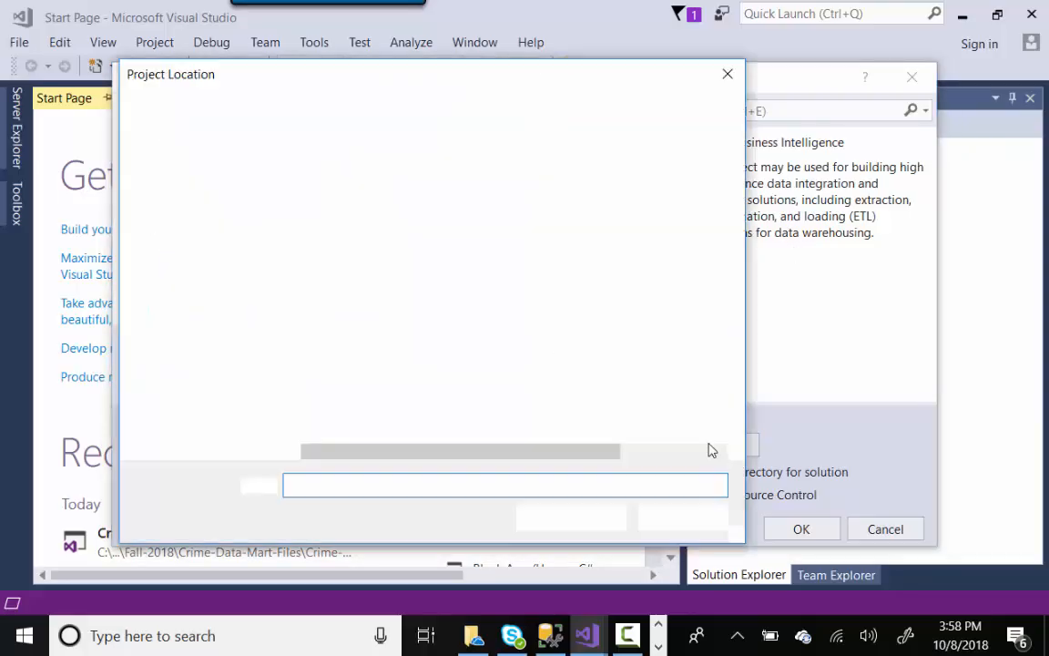
left_click(218, 262)
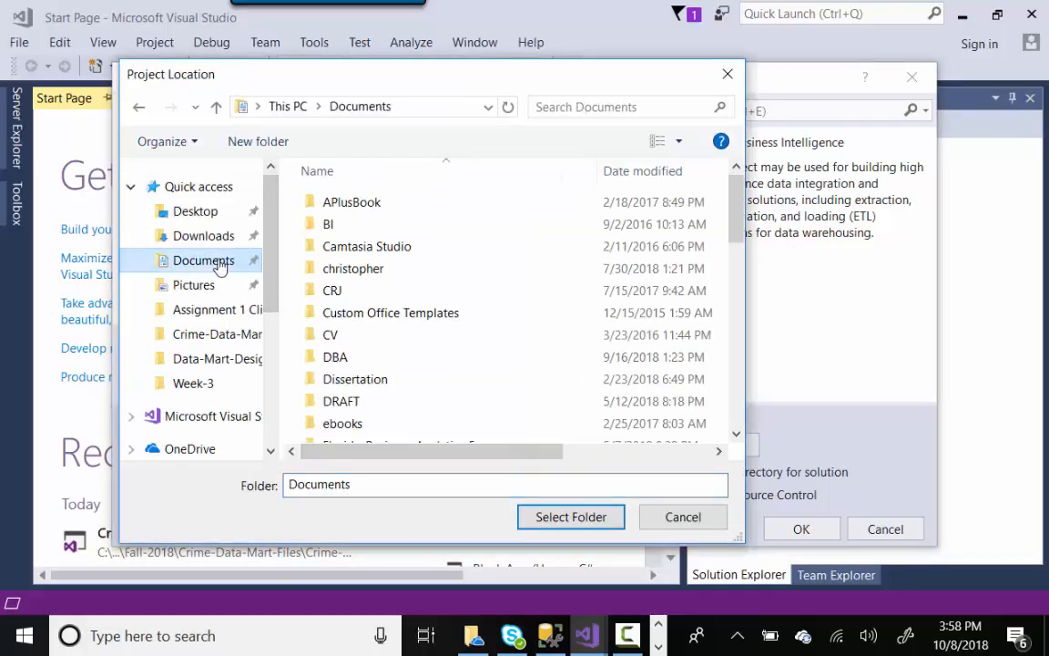
left_click_drag(735, 243, 734, 318)
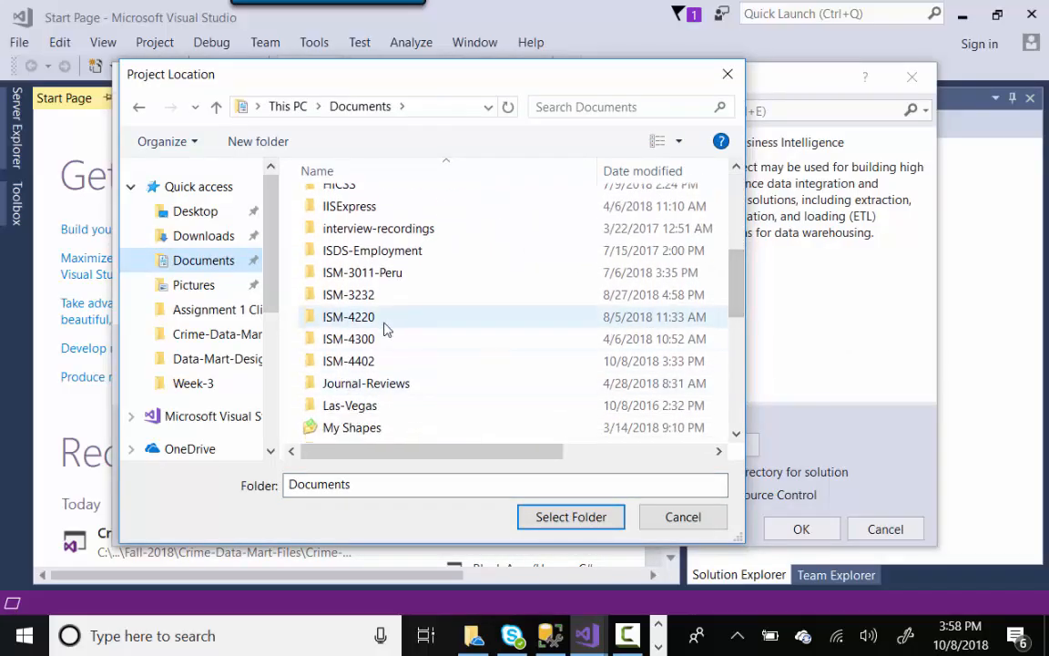
left_click(393, 340)
double_click(393, 339)
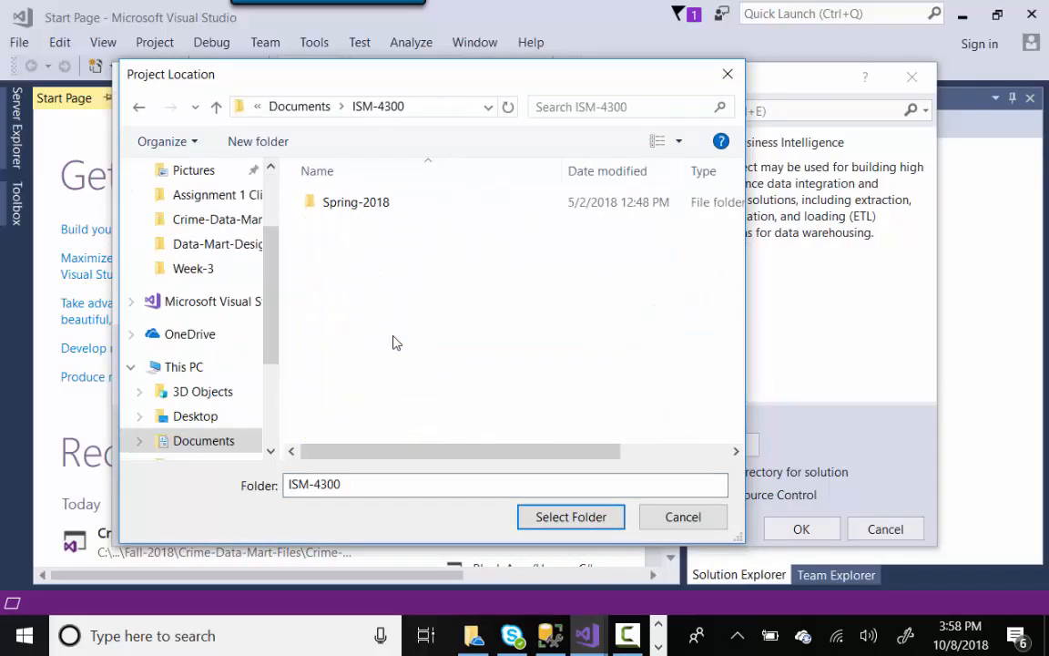
double_click(373, 204)
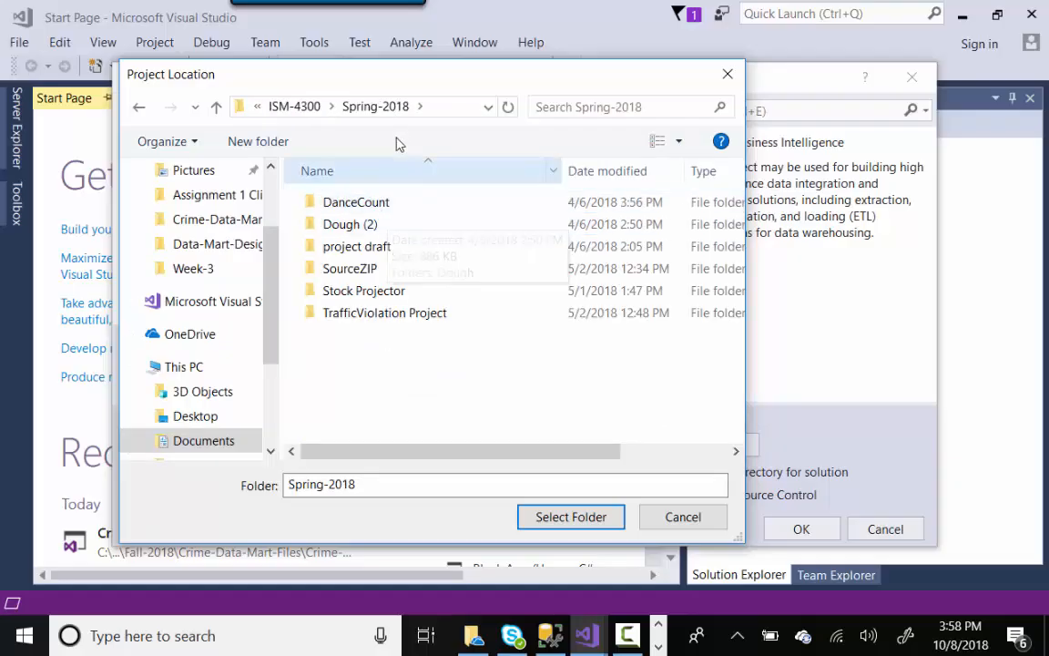
left_click(299, 106)
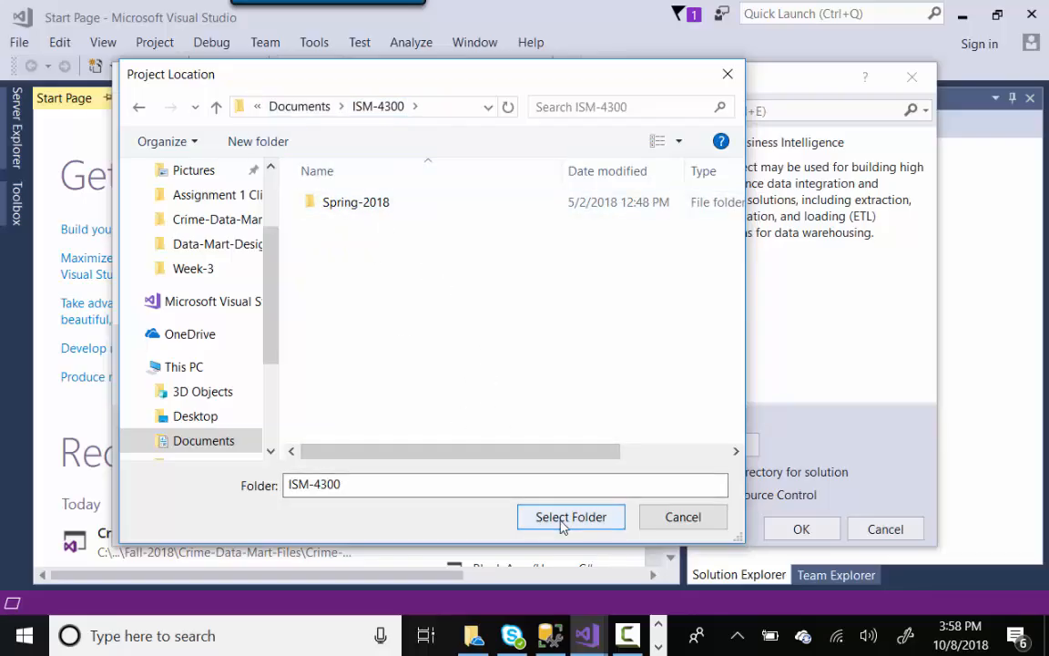
left_click(308, 105)
Set the new project's location to the Fall-2018 folder inside Documents\ISM-4402
left_click_drag(735, 214, 734, 307)
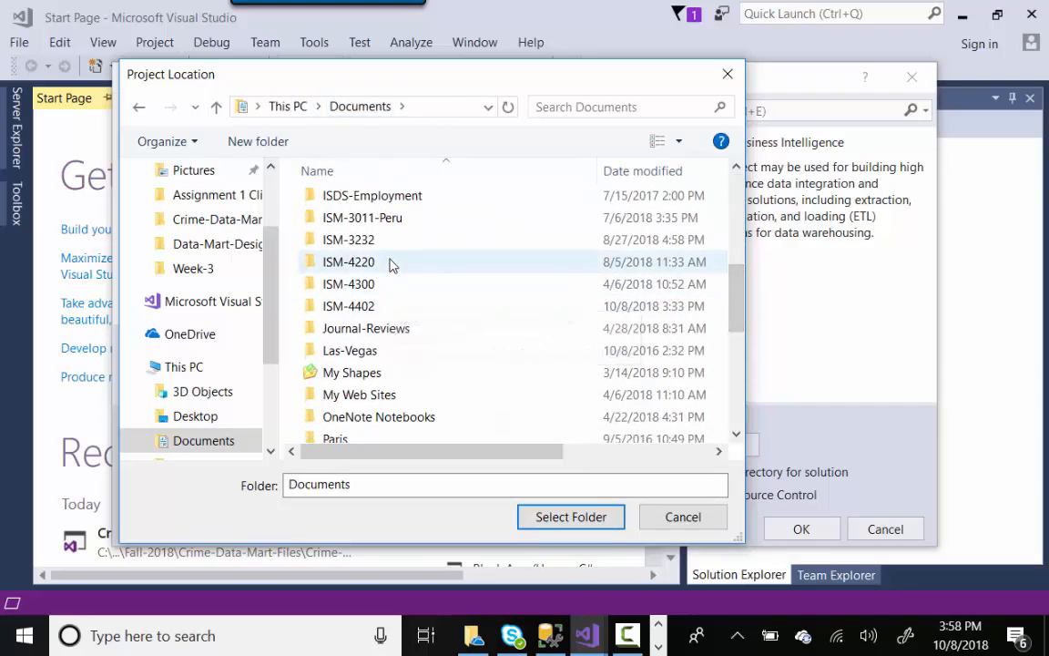
double_click(386, 309)
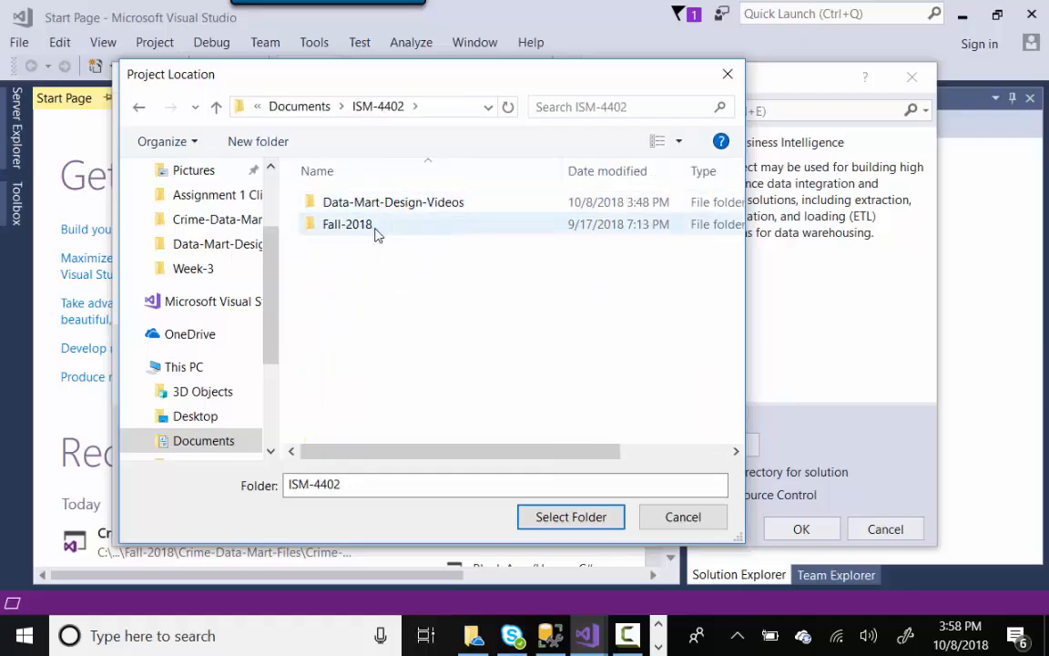
left_click(383, 236)
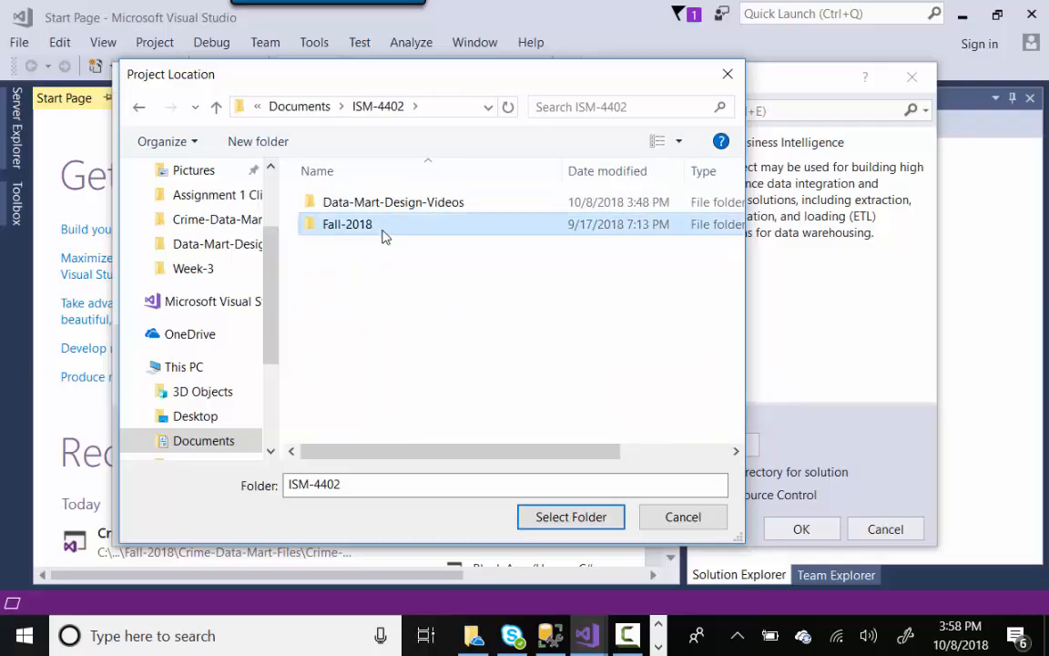
double_click(383, 236)
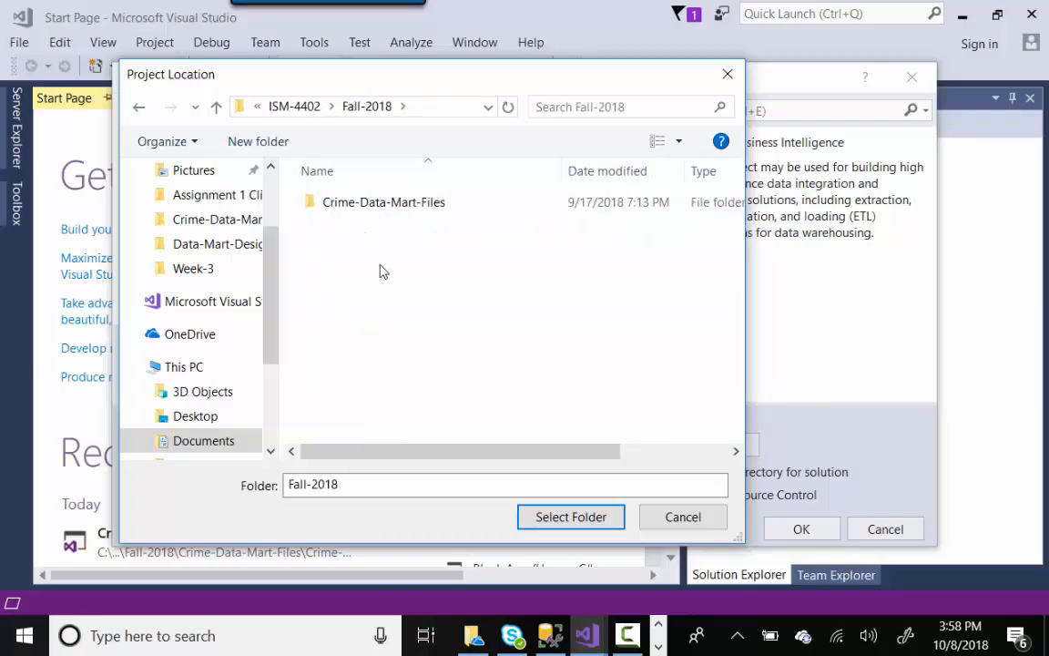
left_click(557, 516)
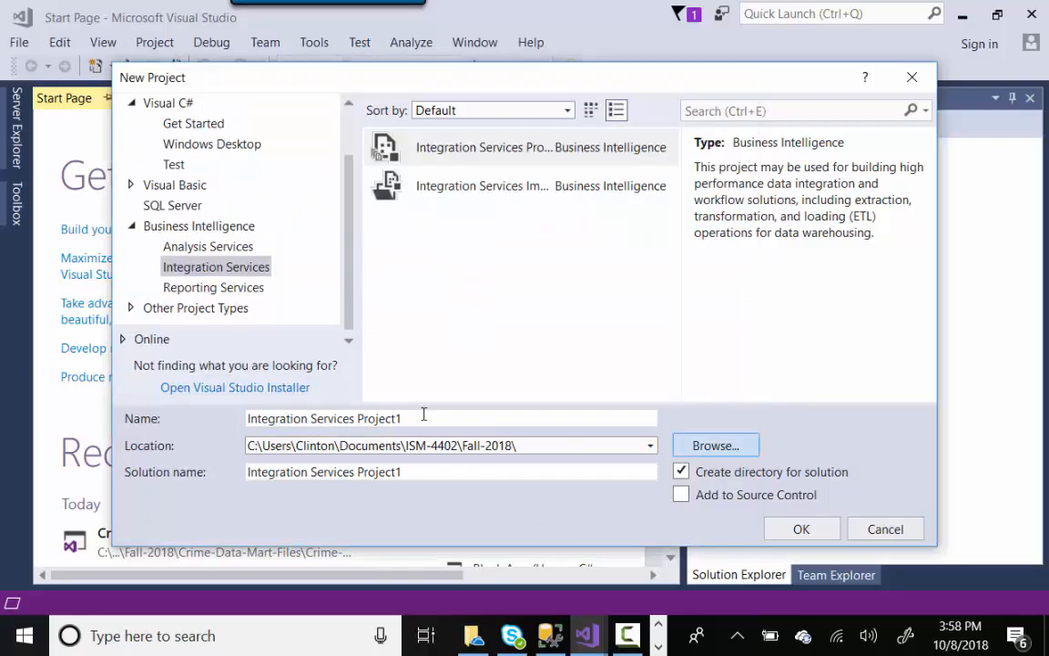
Name the project Crime-Data-Mart-Learning and create it from the Integration Services Project template
left_click_drag(423, 418, 232, 416)
type("Cr")
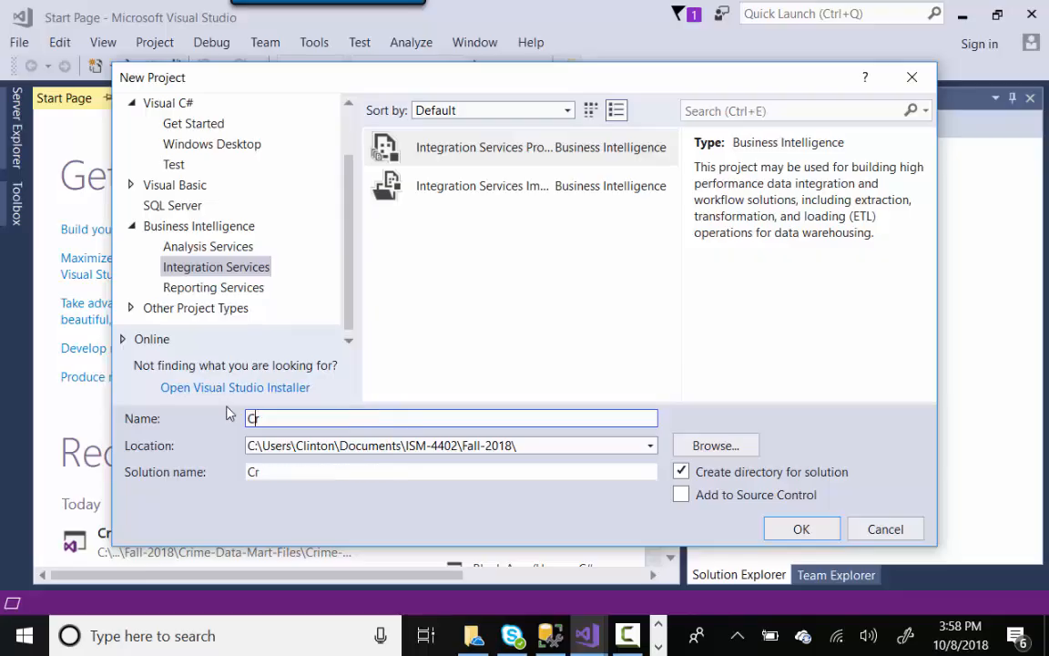
type("ime-Data-Ma")
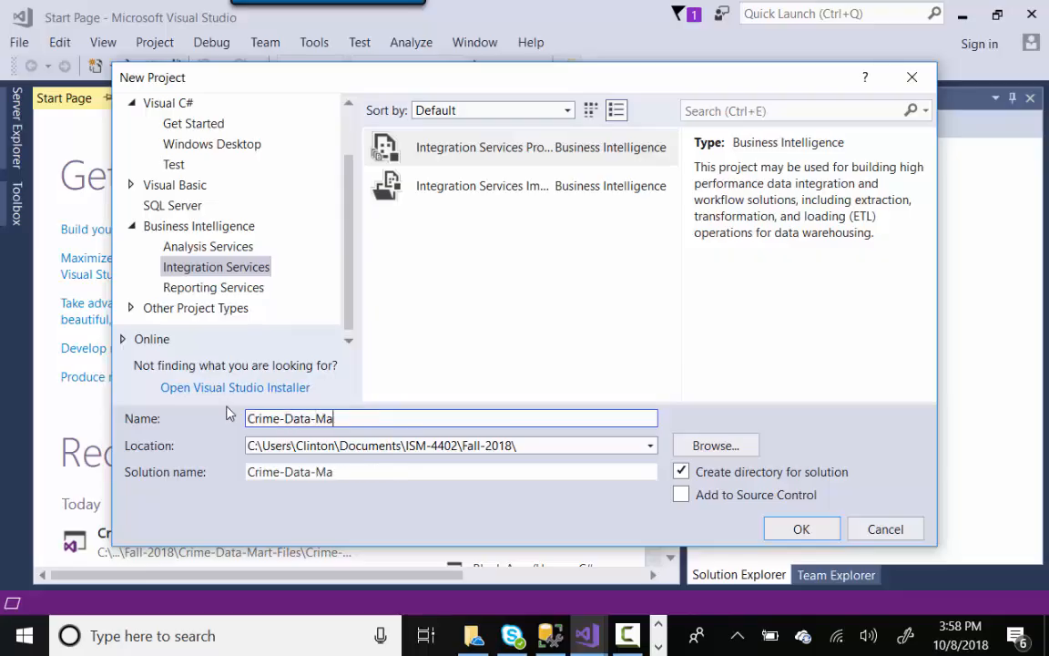
type("rt-Learning")
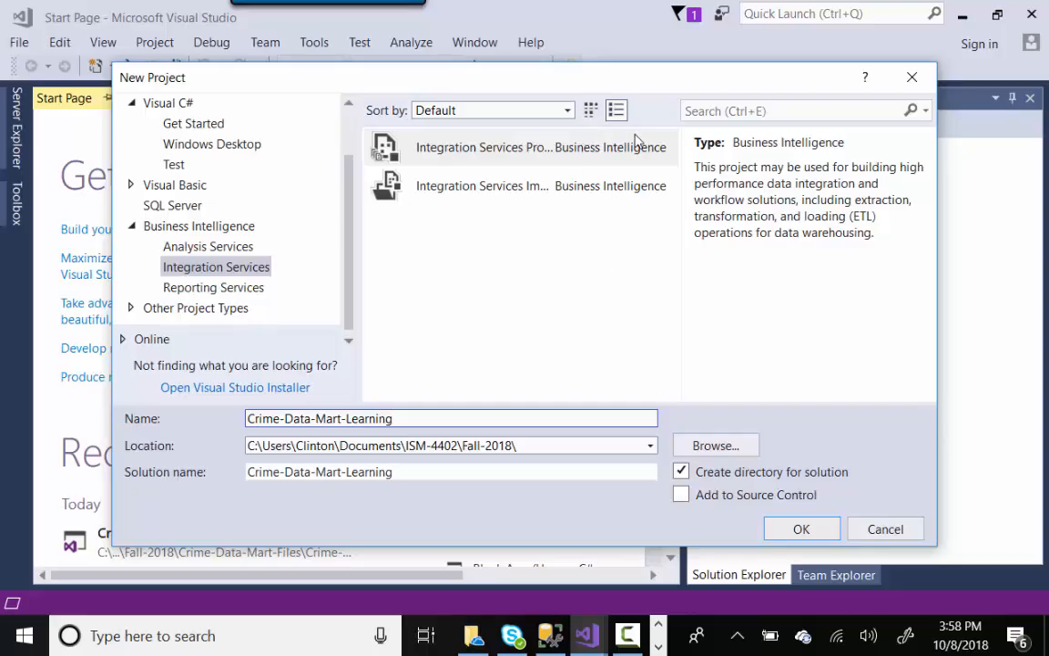
left_click(482, 148)
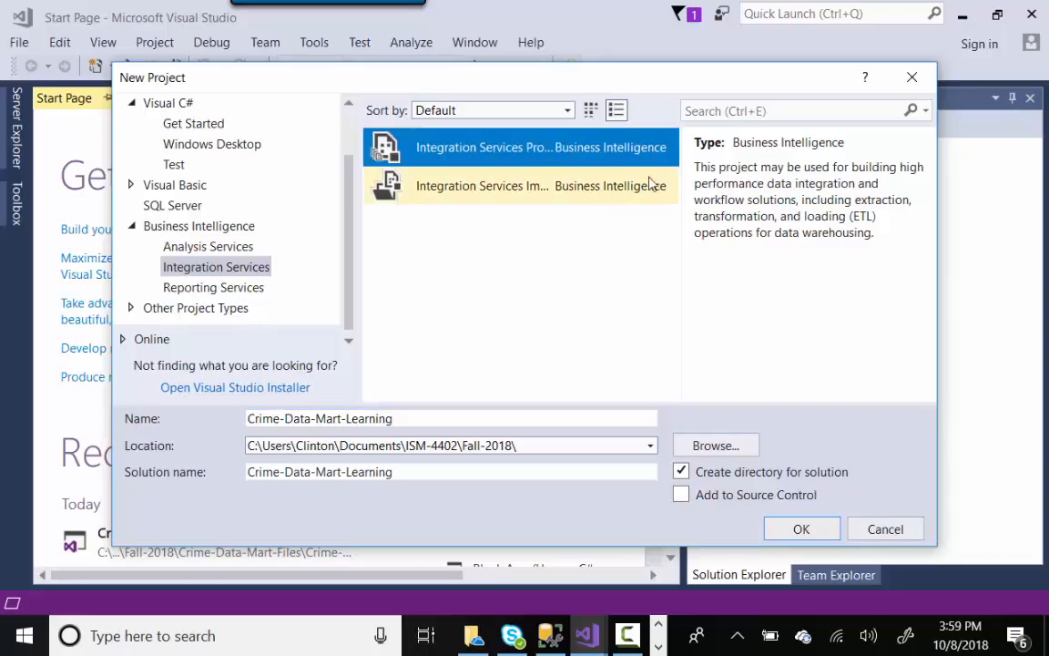
left_click(801, 529)
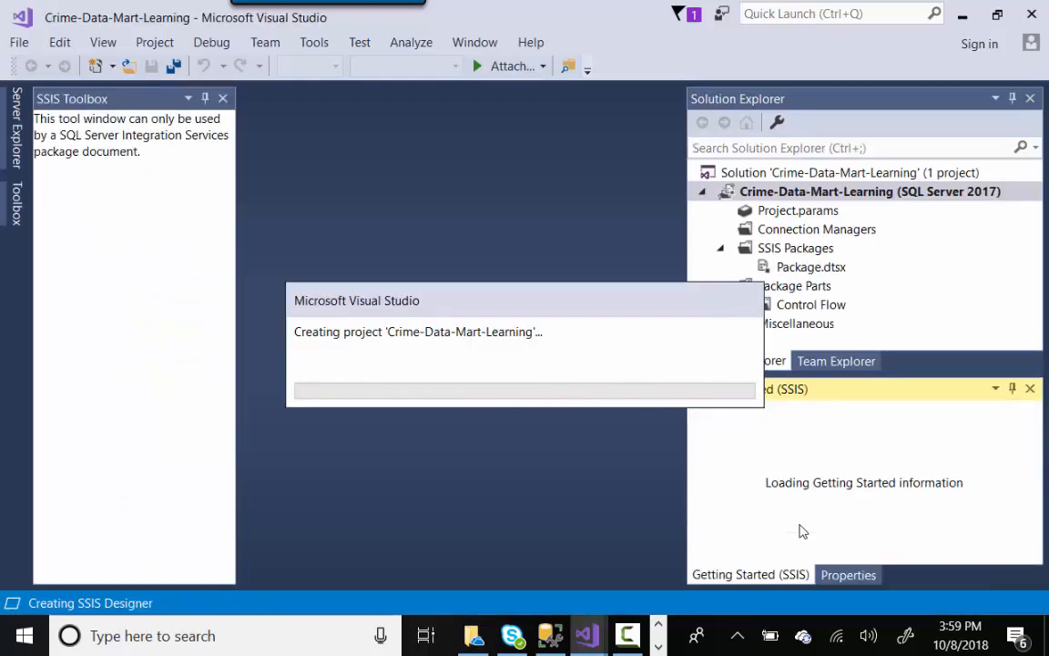
Widen the Package.dtsx design area by narrowing the Solution Explorer and the SSIS Toolbox
left_click(813, 269)
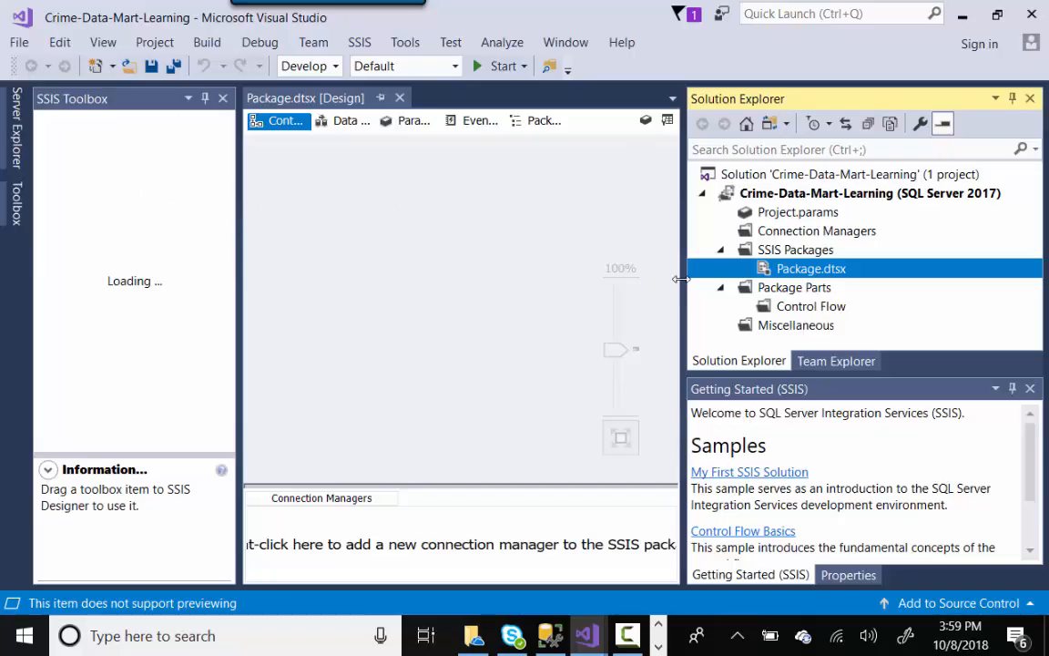
left_click_drag(681, 278, 799, 279)
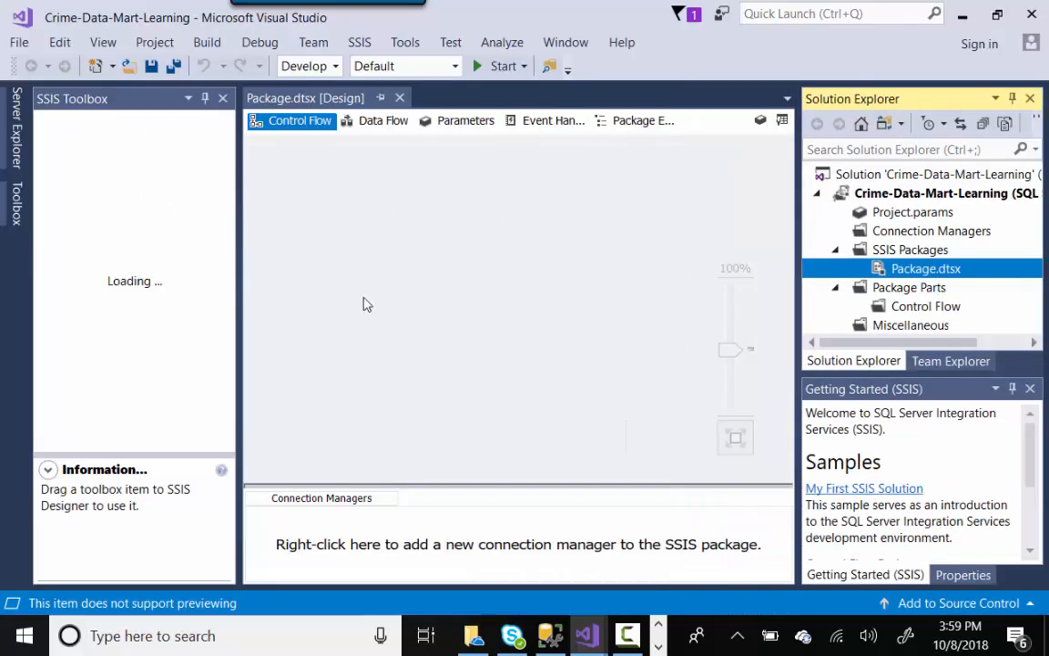
left_click_drag(240, 306, 203, 316)
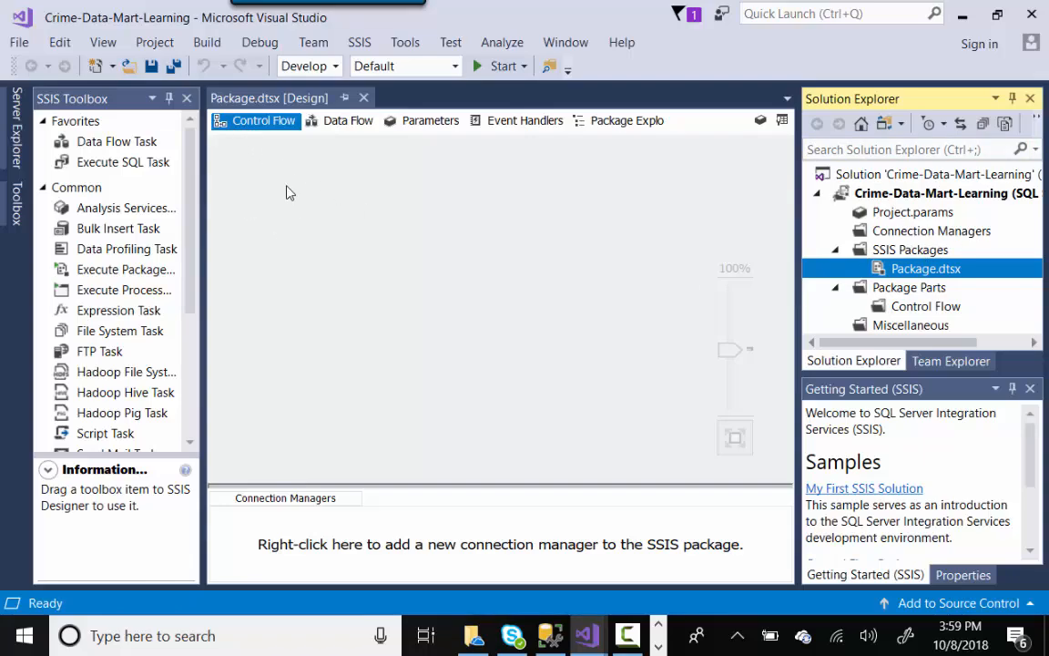
Compare the package's Control Flow and Data Flow design surfaces, ending on the Control Flow
left_click(347, 126)
left_click(276, 121)
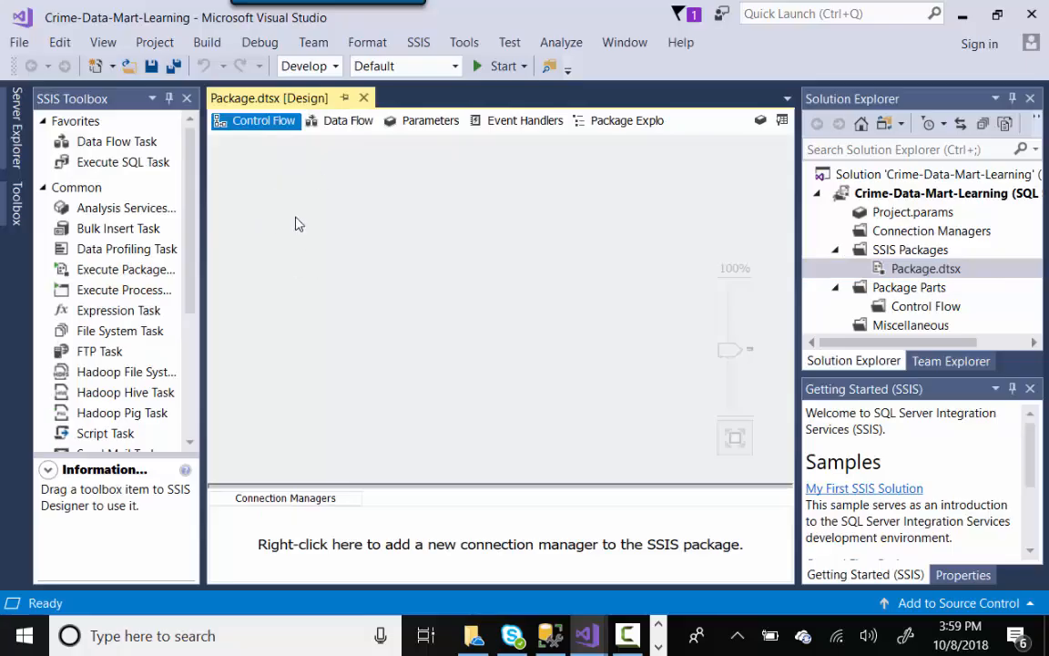
left_click(342, 128)
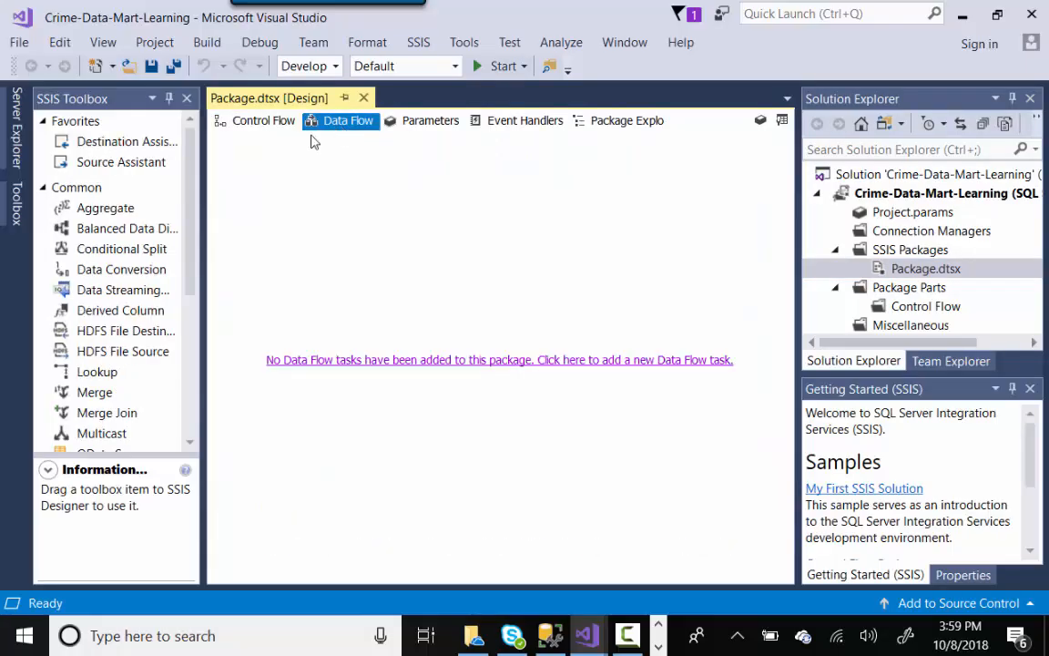
left_click(264, 127)
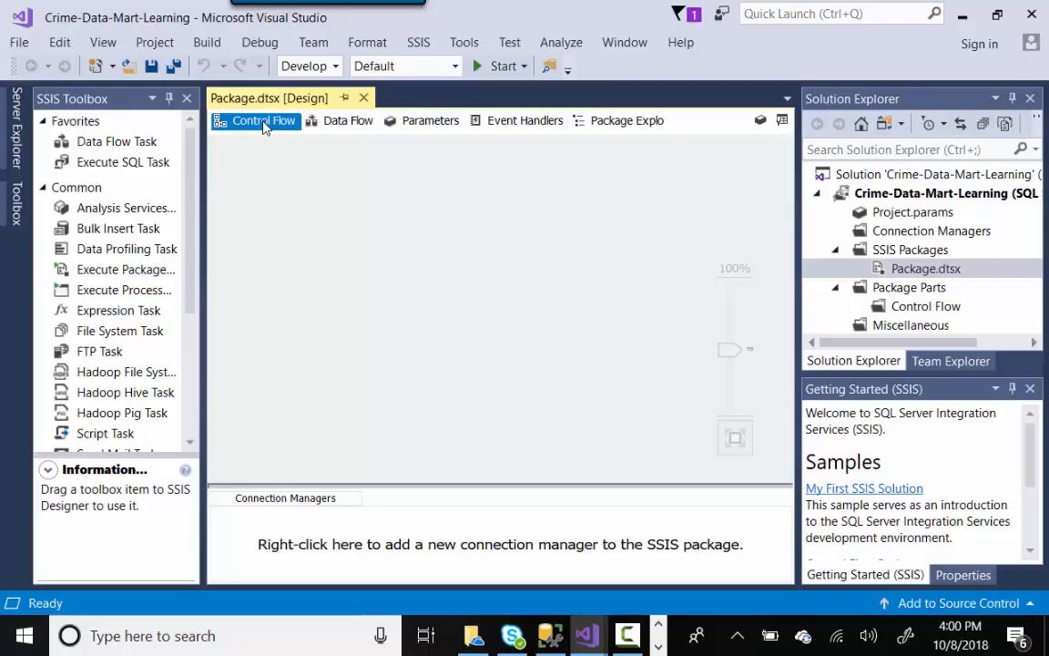
Examine the control flow tasks available in the SSIS Toolbox, including Data Flow Task, Execute SQL Task and Hadoop Hive Task
left_click(117, 143)
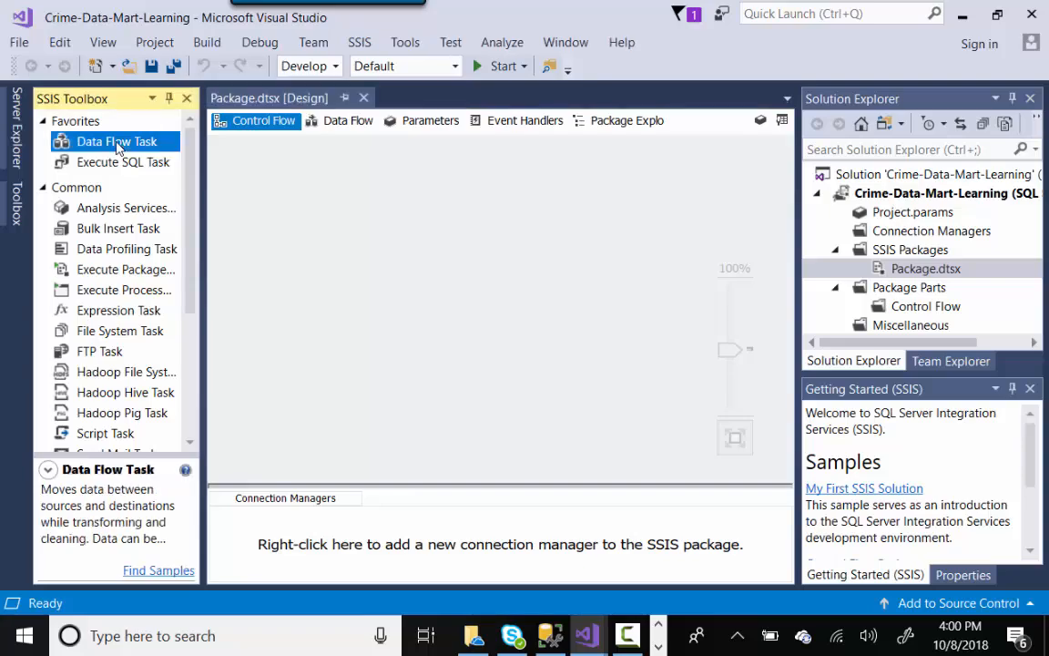
left_click(119, 164)
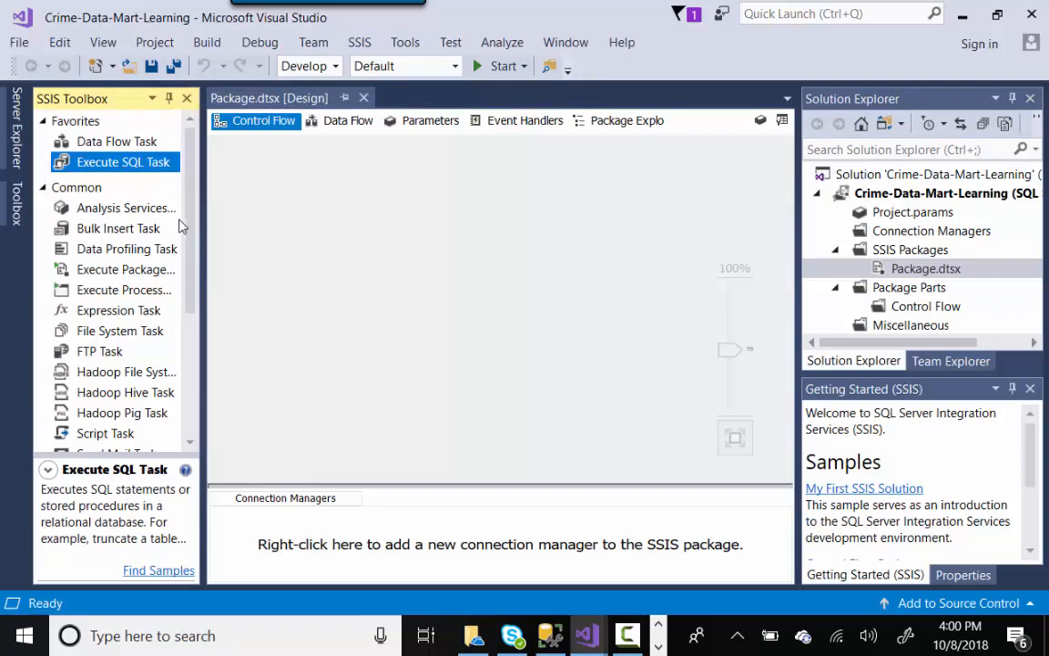
left_click_drag(189, 239, 203, 270)
left_click(132, 322)
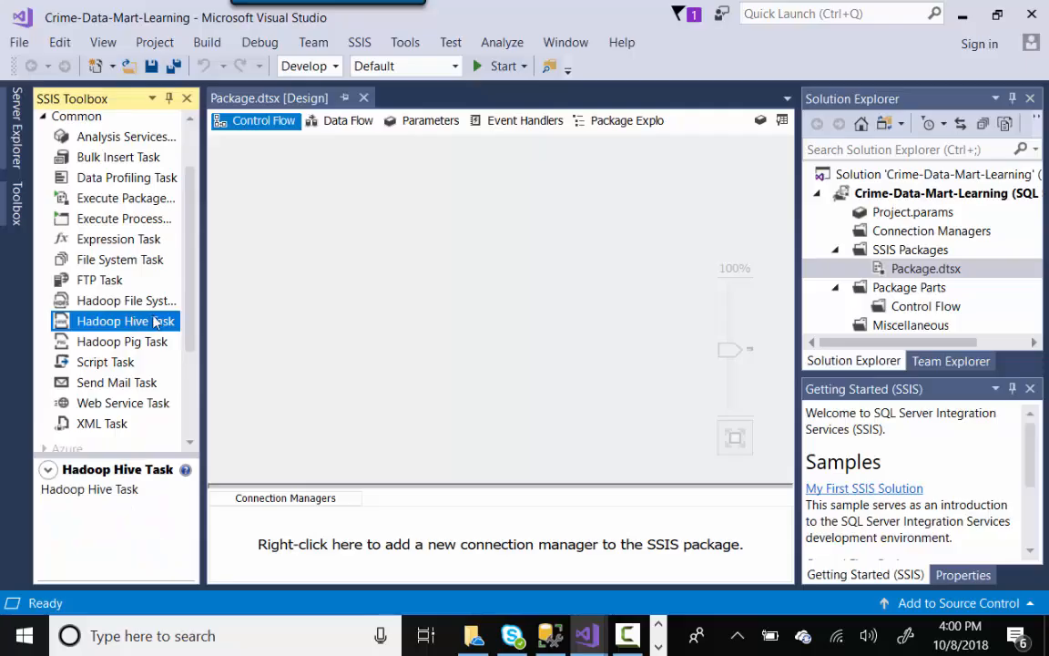
left_click_drag(189, 294, 200, 258)
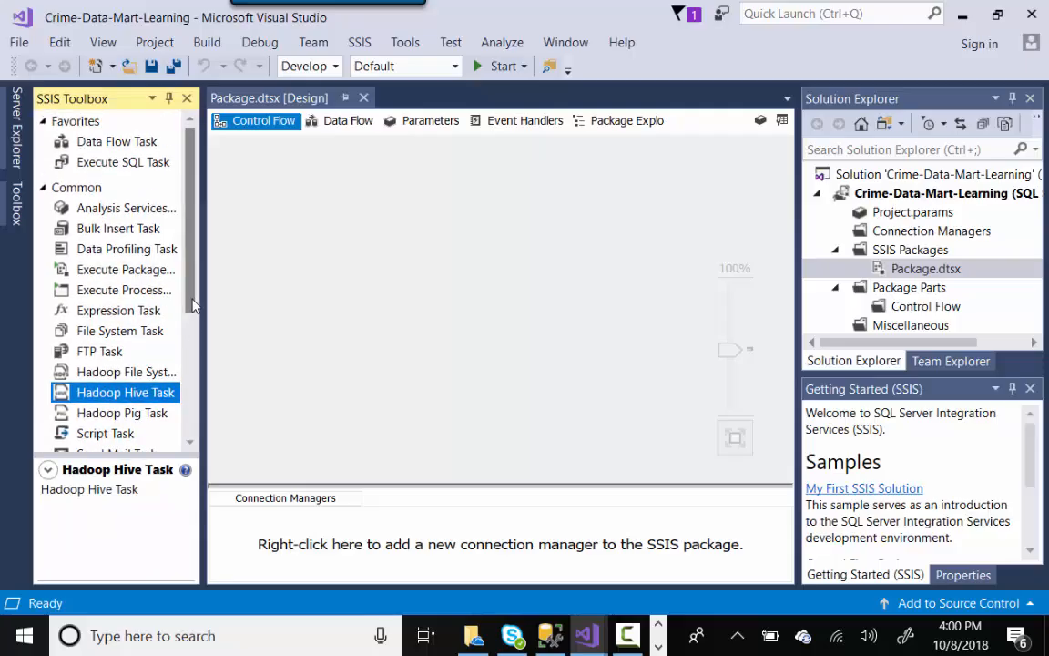
mouse_move(192, 299)
left_mouse_down()
mouse_move(191, 347)
mouse_move(194, 295)
left_mouse_up()
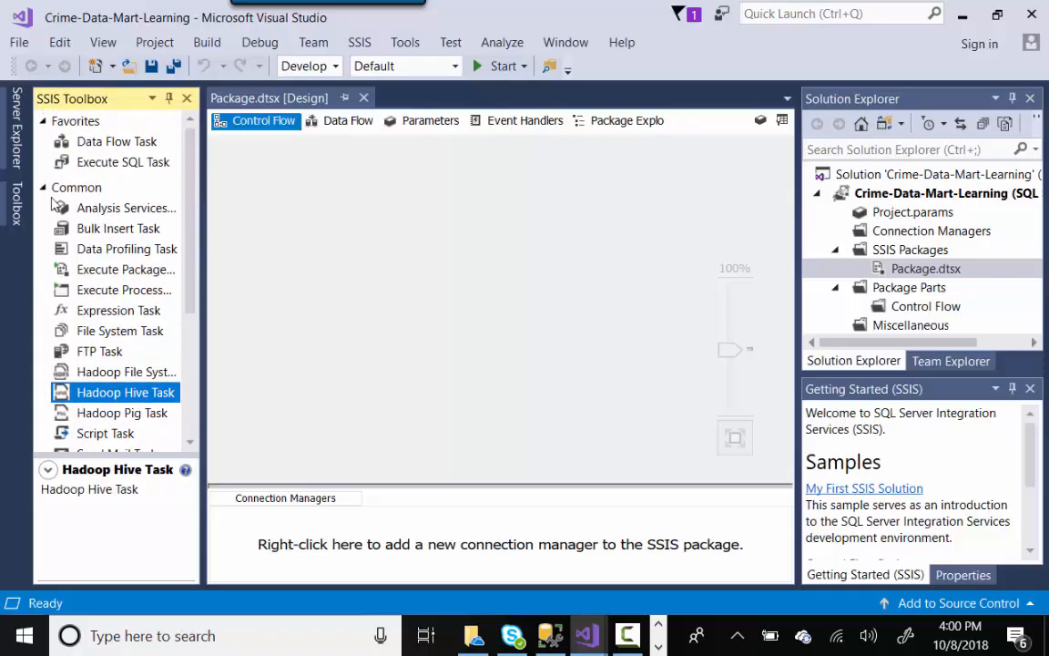
Add a Data Flow Task to the control flow and name it "Extract Transform Load Data from CSV to Staging"
left_click(88, 143)
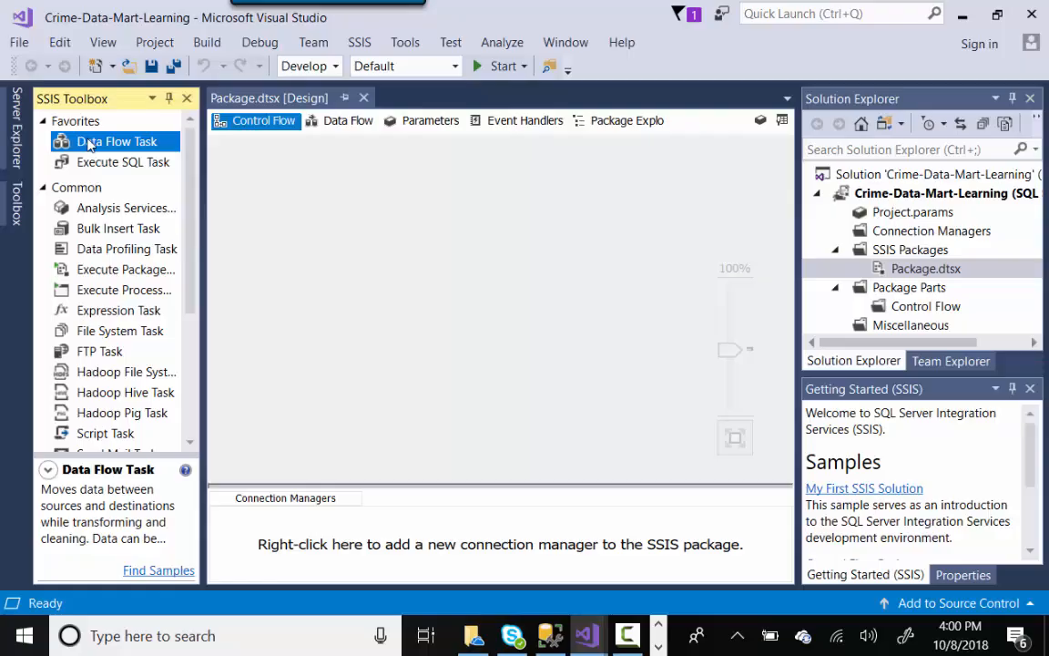
left_click_drag(309, 191, 327, 187)
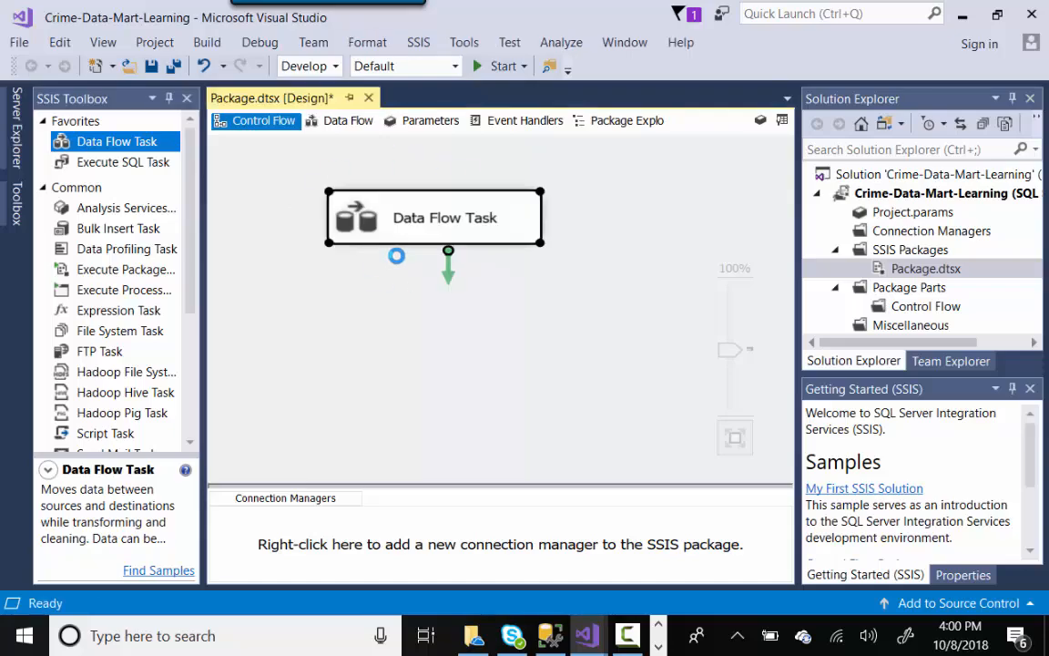
left_click(427, 223)
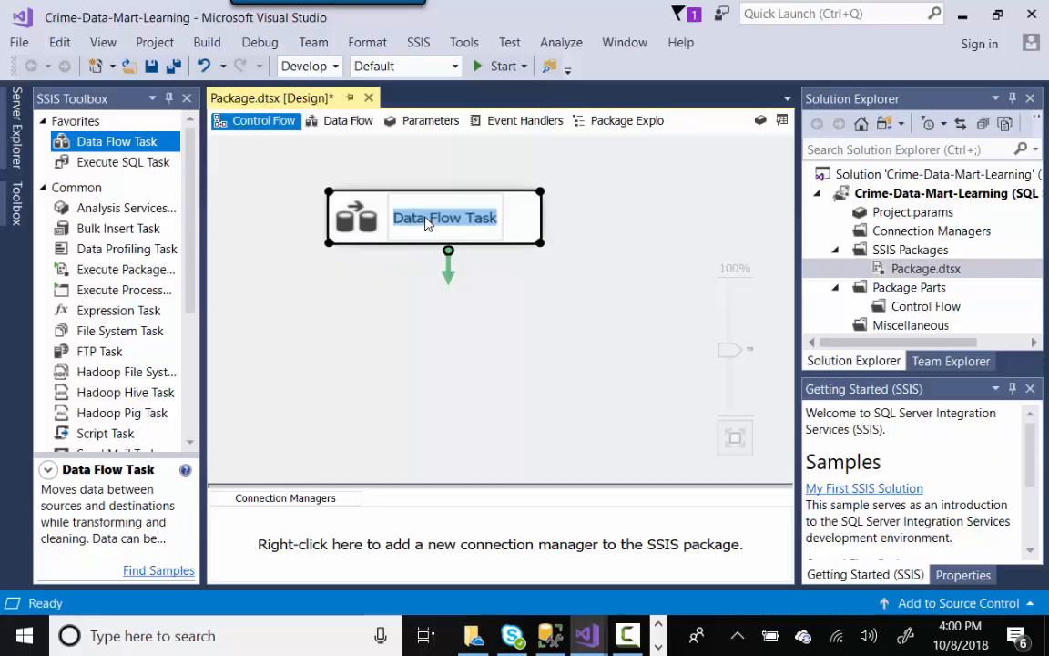
type("Extract")
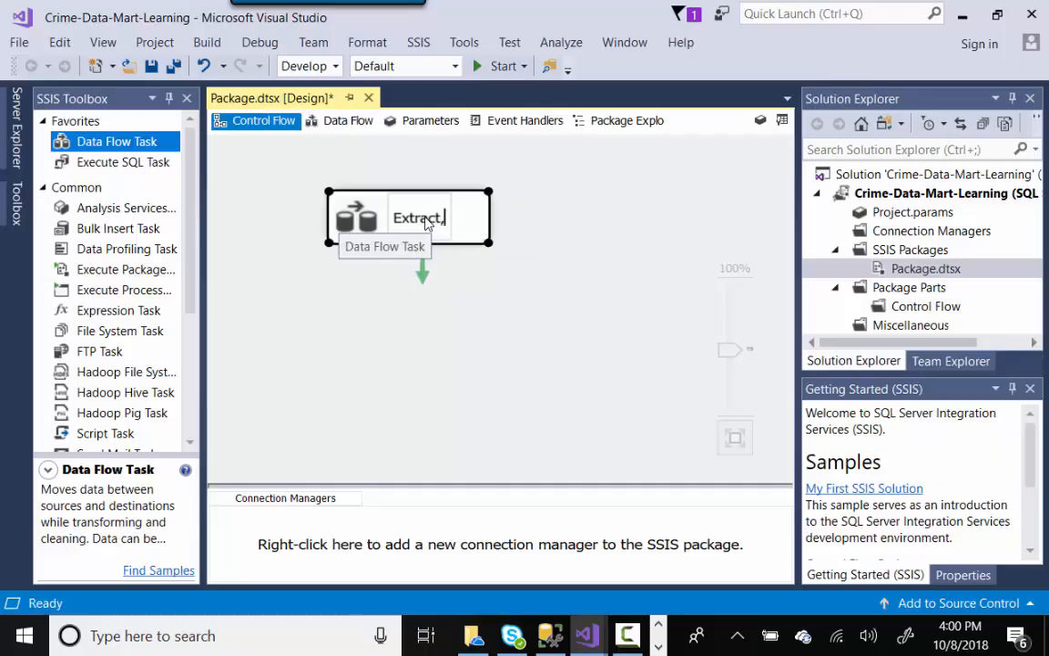
type(" Transform")
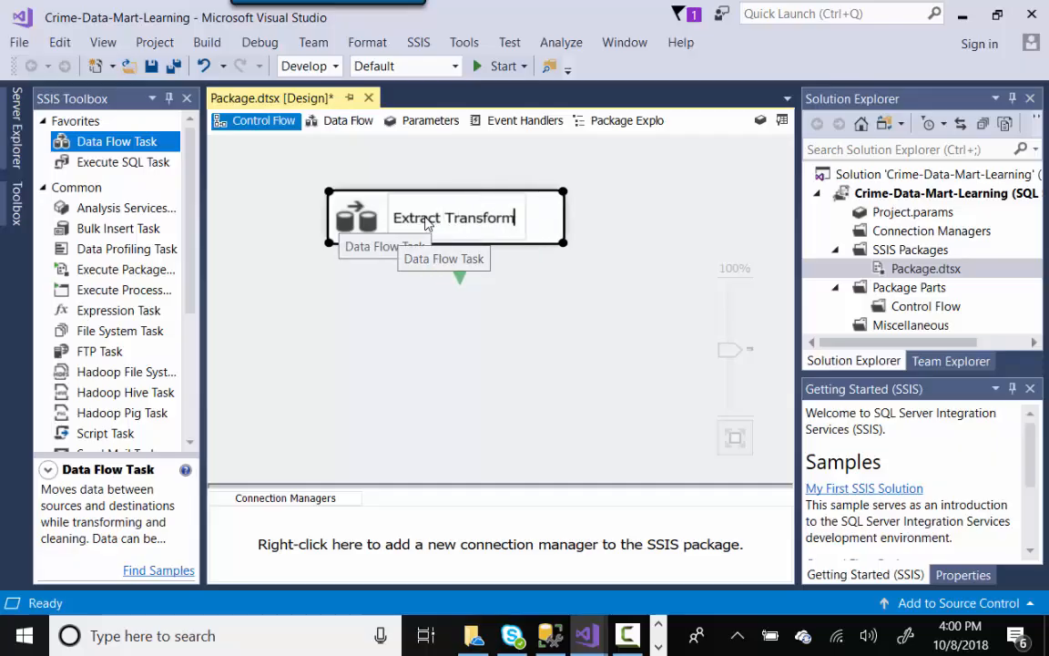
type(" Load Data f")
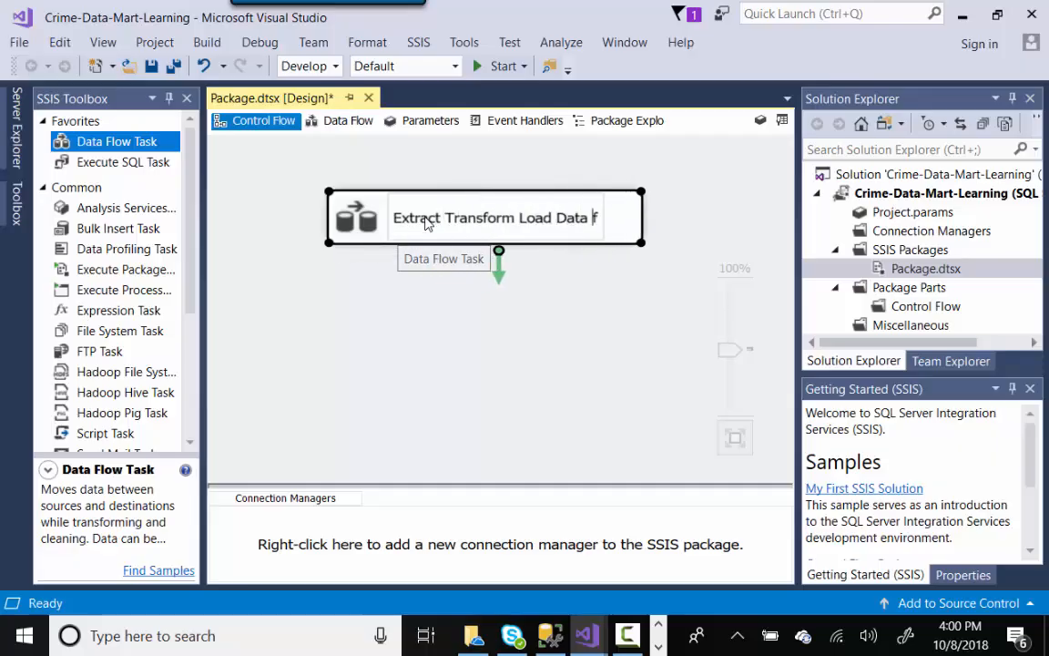
type("rom CSV to Staging")
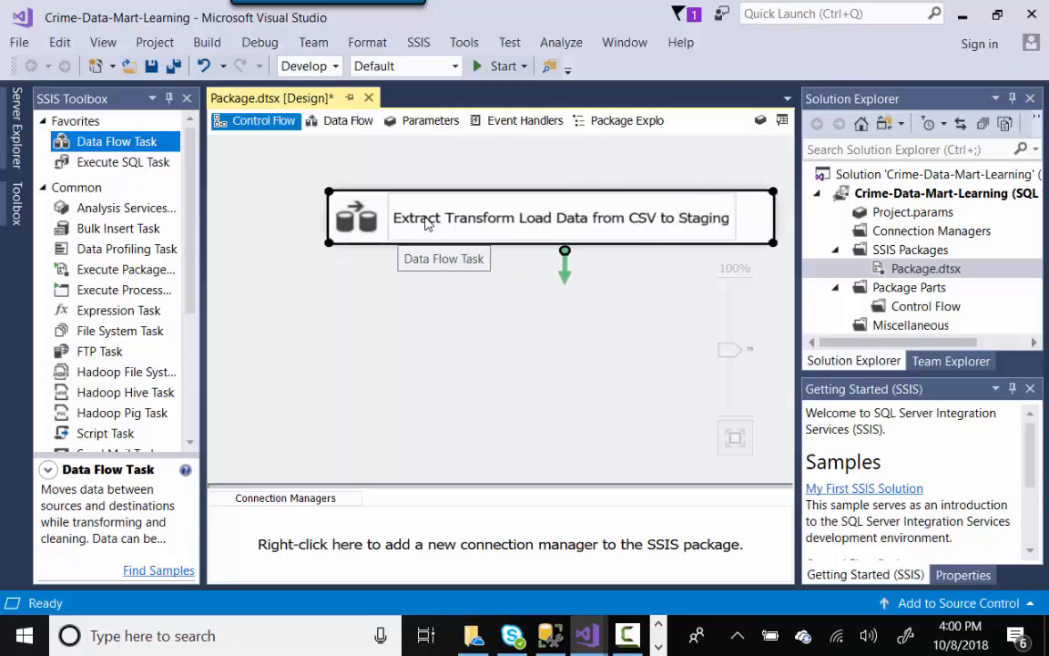
left_click(459, 335)
Move the Extract Transform Load task slightly up and left on the control flow canvas and open its data flow
left_click(553, 228)
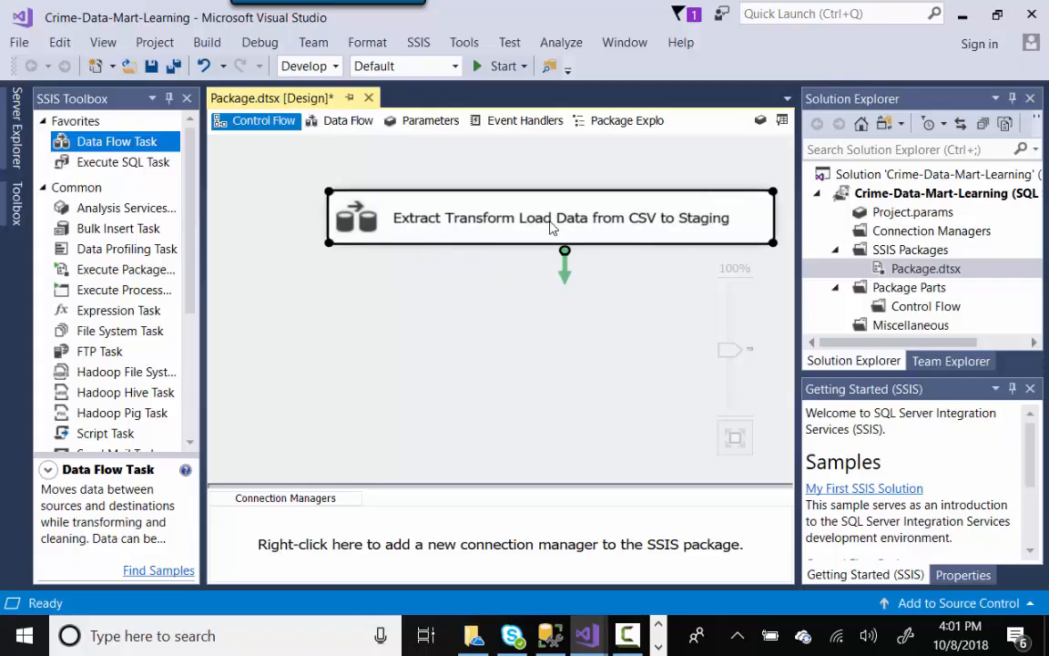
left_click(545, 220)
left_click(521, 218)
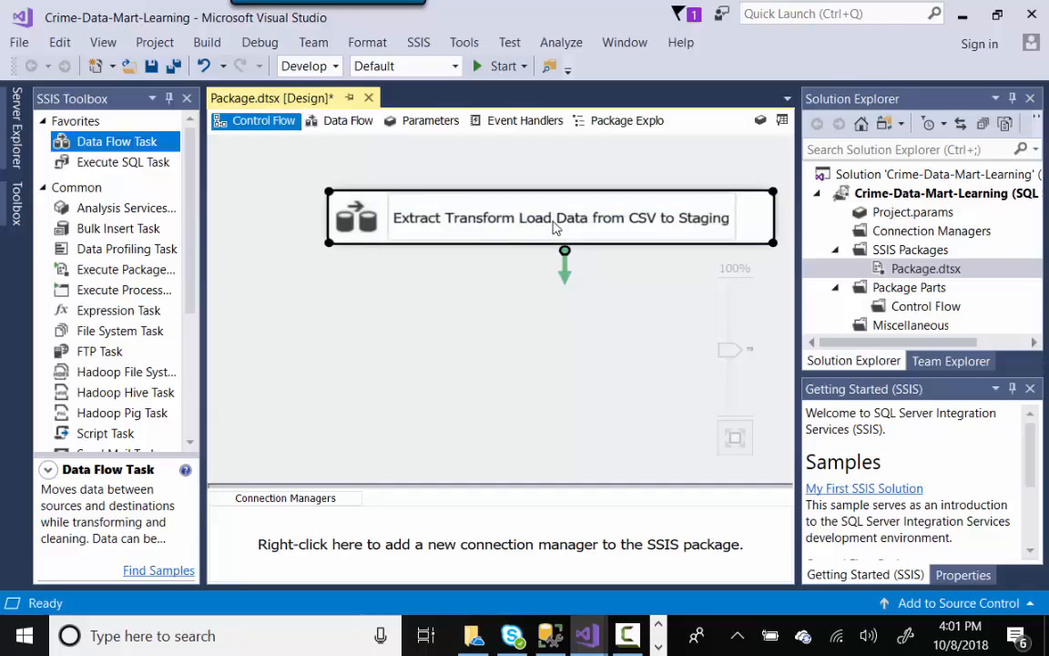
left_click(632, 287)
left_click_drag(475, 197, 420, 180)
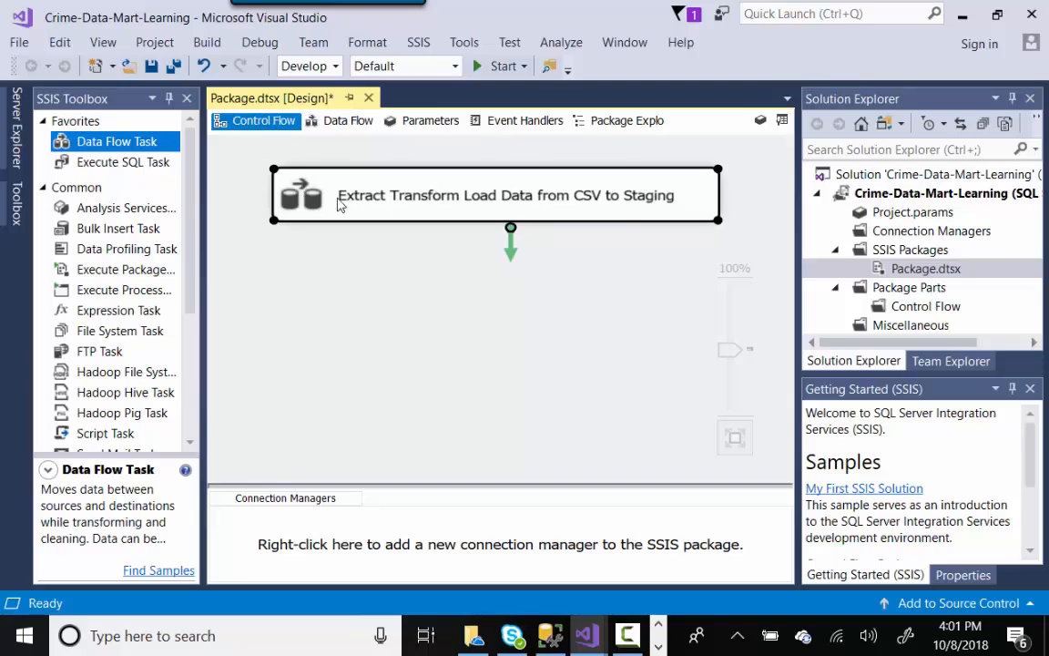
double_click(411, 216)
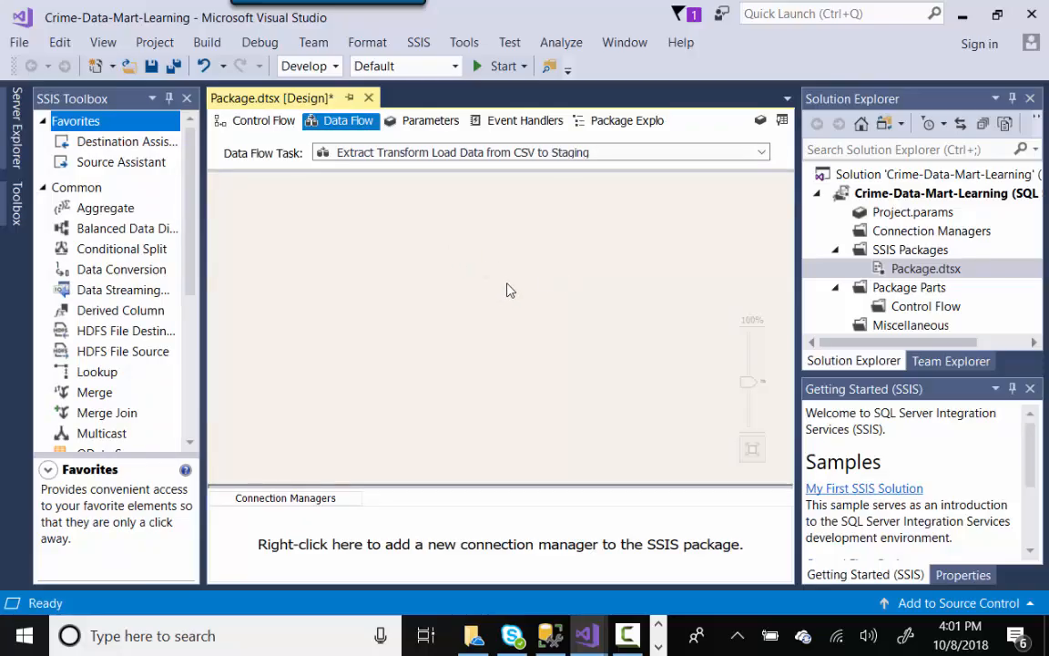
Review the data flow components in the SSIS Toolbox and the list of data flow tasks in the package
left_click(192, 299)
mouse_move(192, 299)
left_mouse_down()
mouse_move(204, 422)
mouse_move(194, 439)
mouse_move(180, 308)
mouse_move(193, 282)
left_mouse_up()
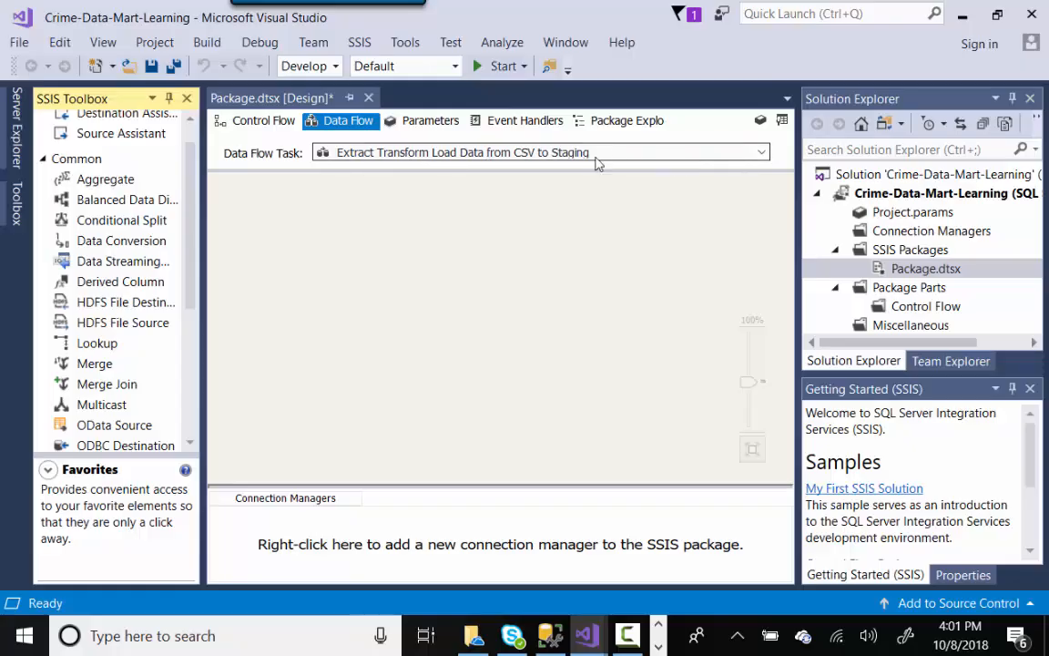
left_click(761, 153)
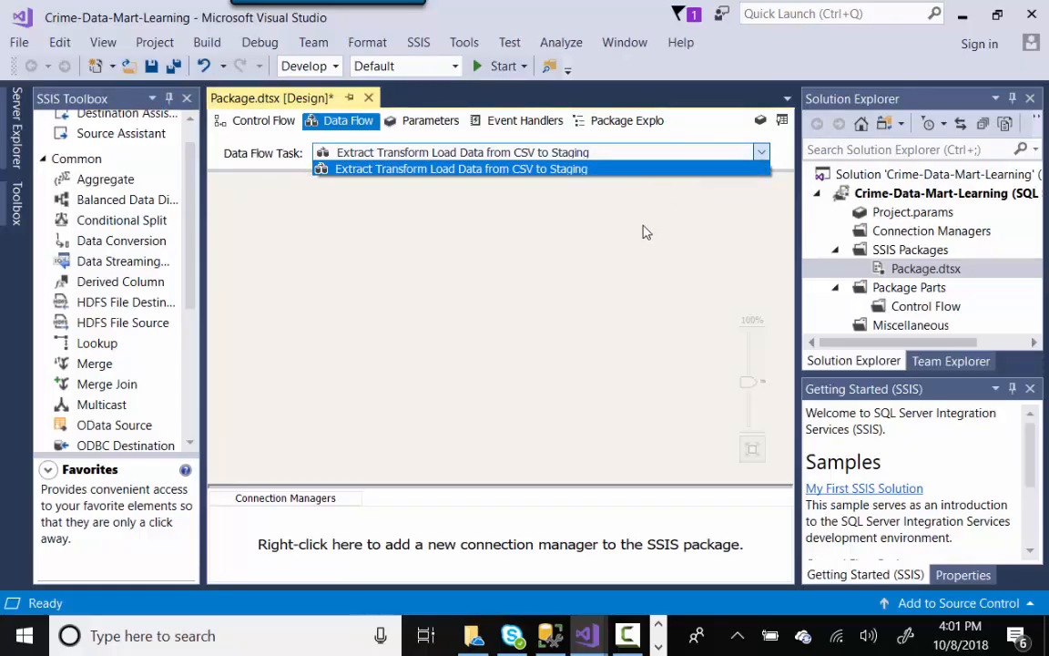
left_click(761, 160)
left_click(761, 154)
left_click(703, 188)
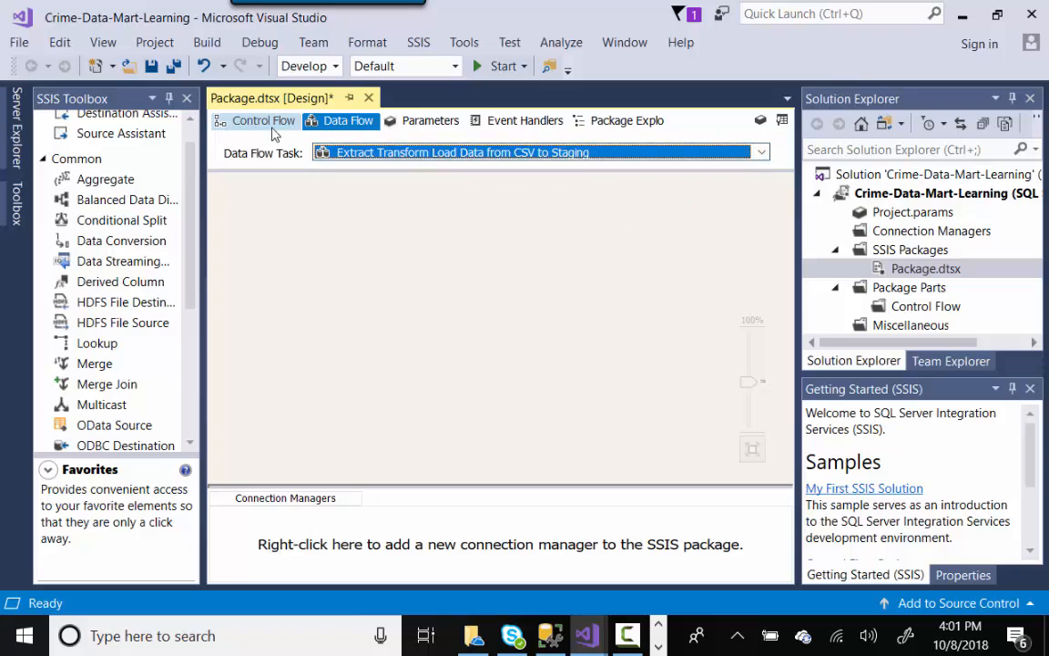
Reopen the Extract Transform Load data flow from the control flow and examine the data flow components available in the SSIS Toolbox
left_click(244, 120)
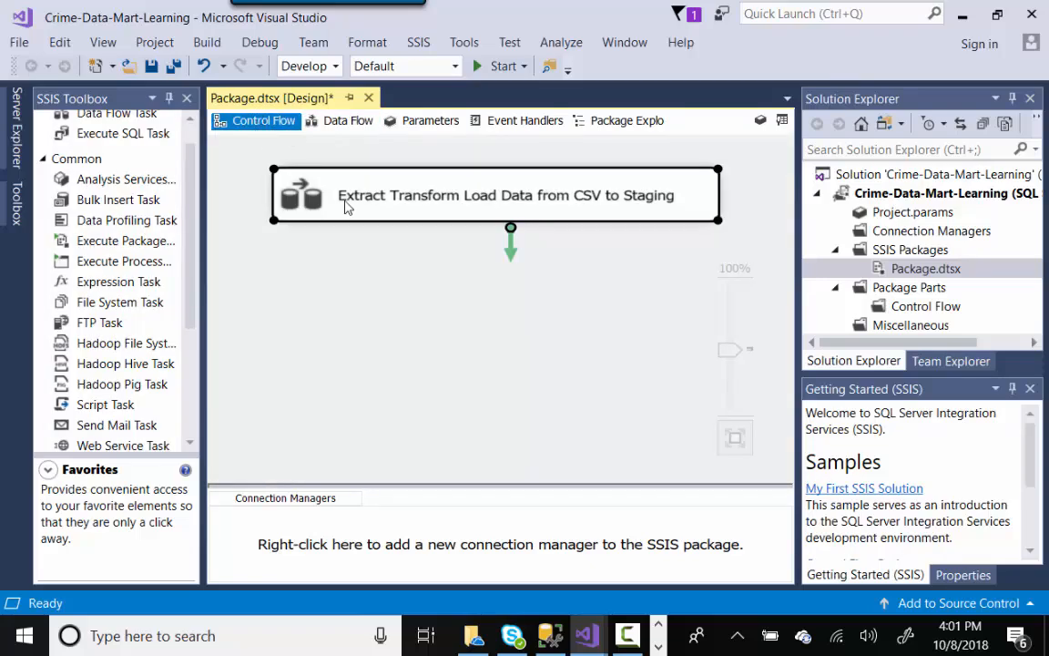
double_click(368, 186)
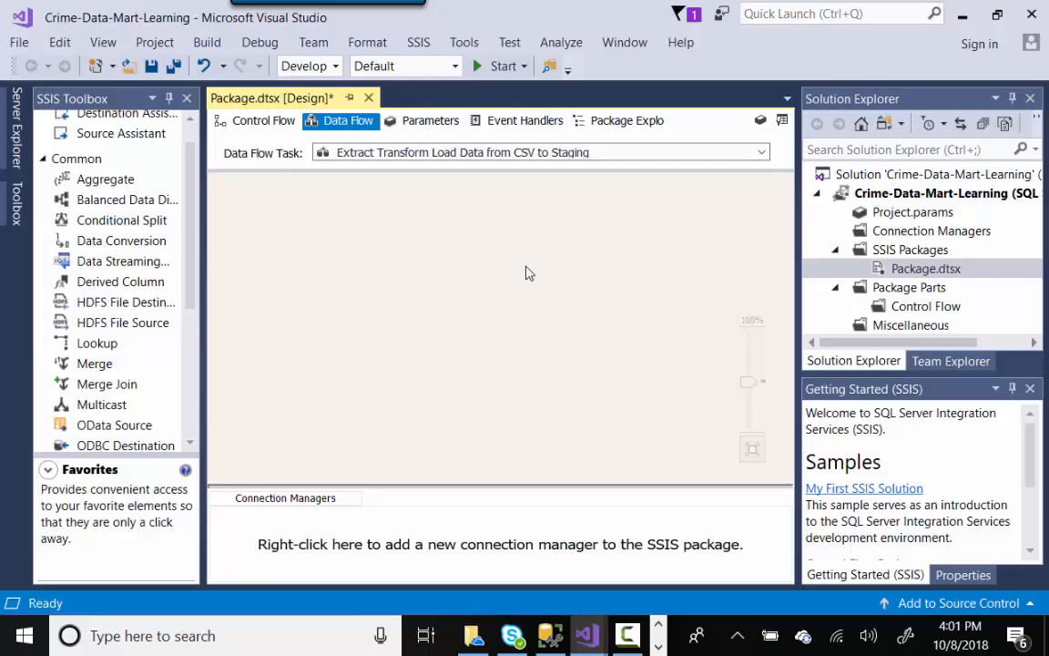
left_click(190, 293)
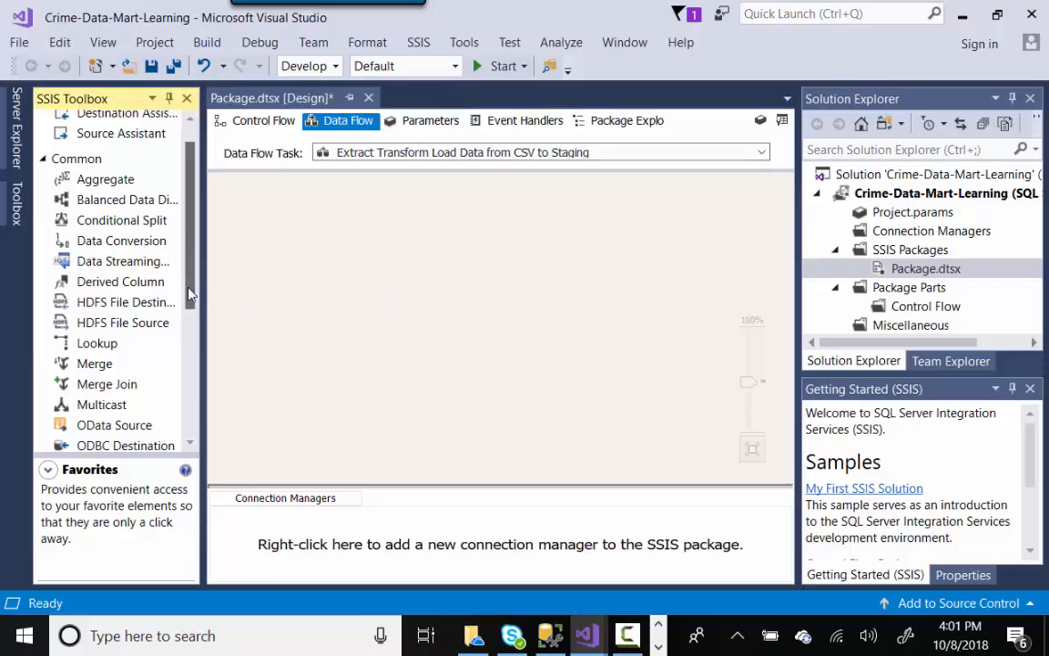
left_click_drag(190, 290, 193, 429)
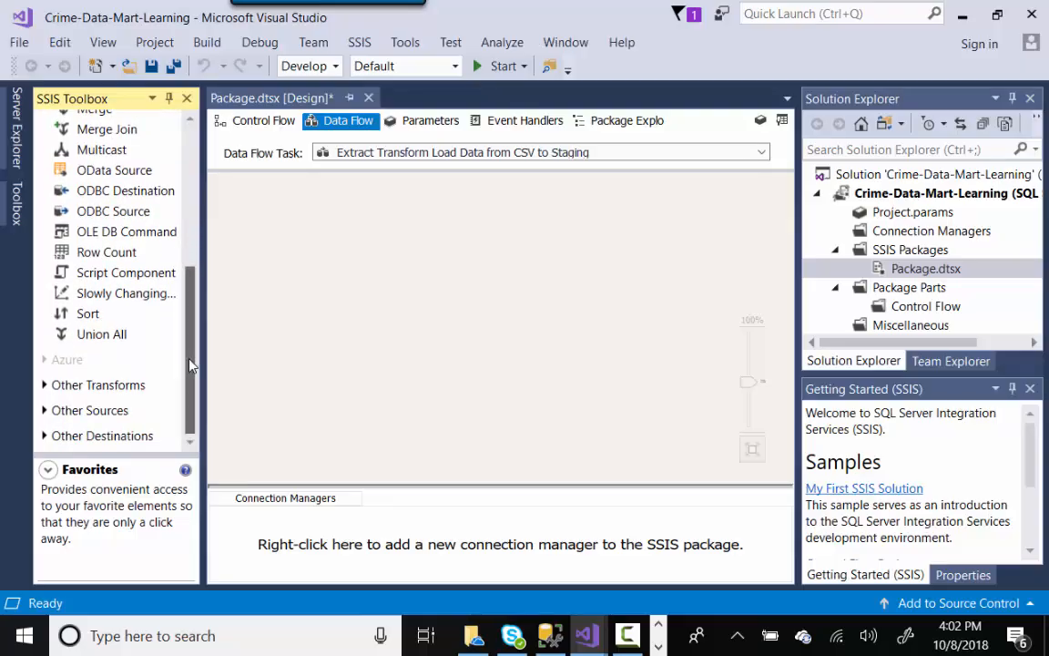
scroll(170, 323, "up", 5)
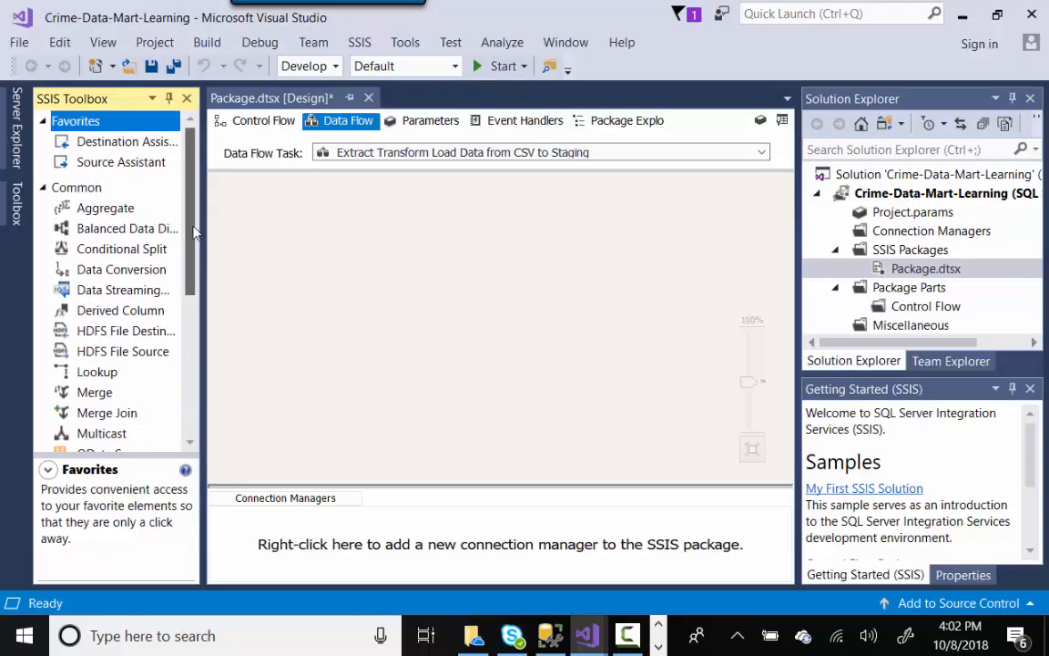
scroll(193, 213, "down", 5)
scroll(190, 215, "up", 5)
left_click_drag(191, 213, 193, 354)
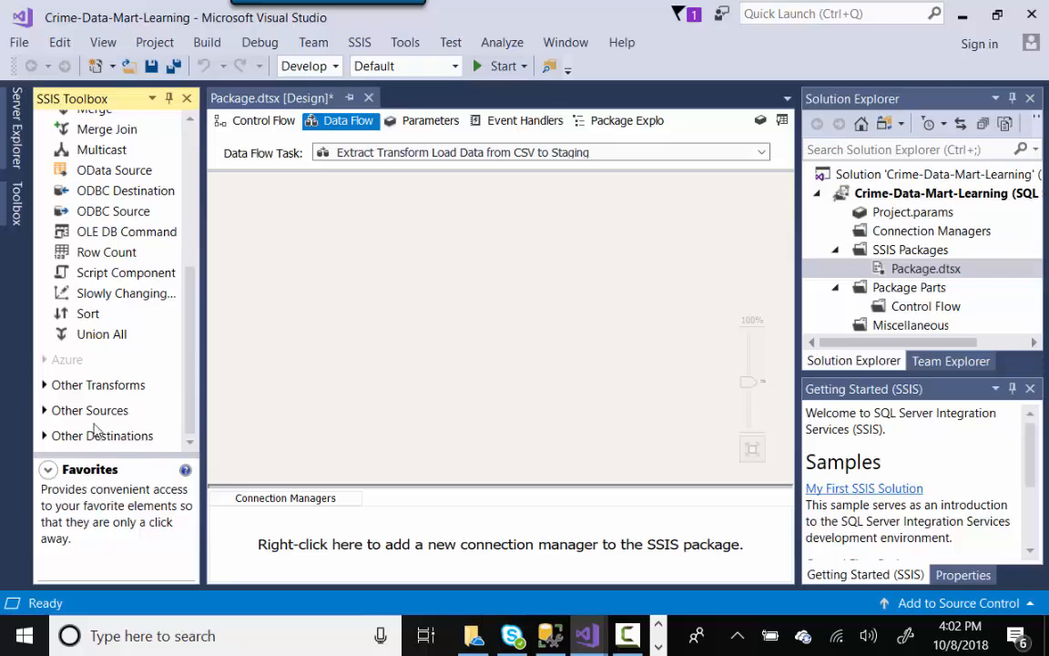
Add a Flat File Source from the Other Sources group to the upper middle of the data flow canvas
left_click(48, 411)
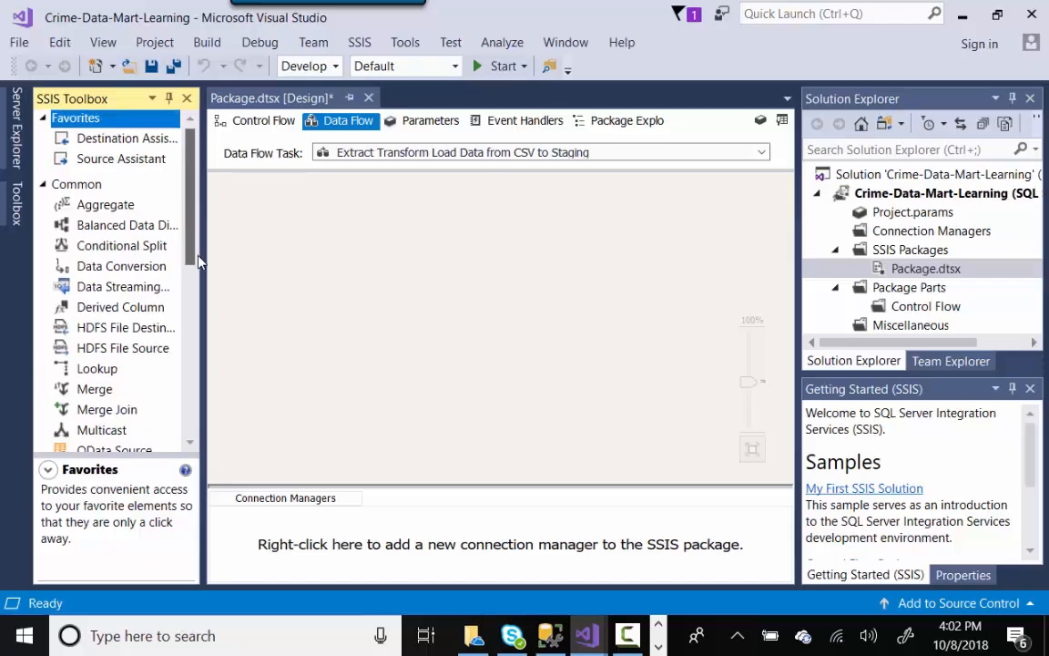
left_click_drag(193, 253, 198, 434)
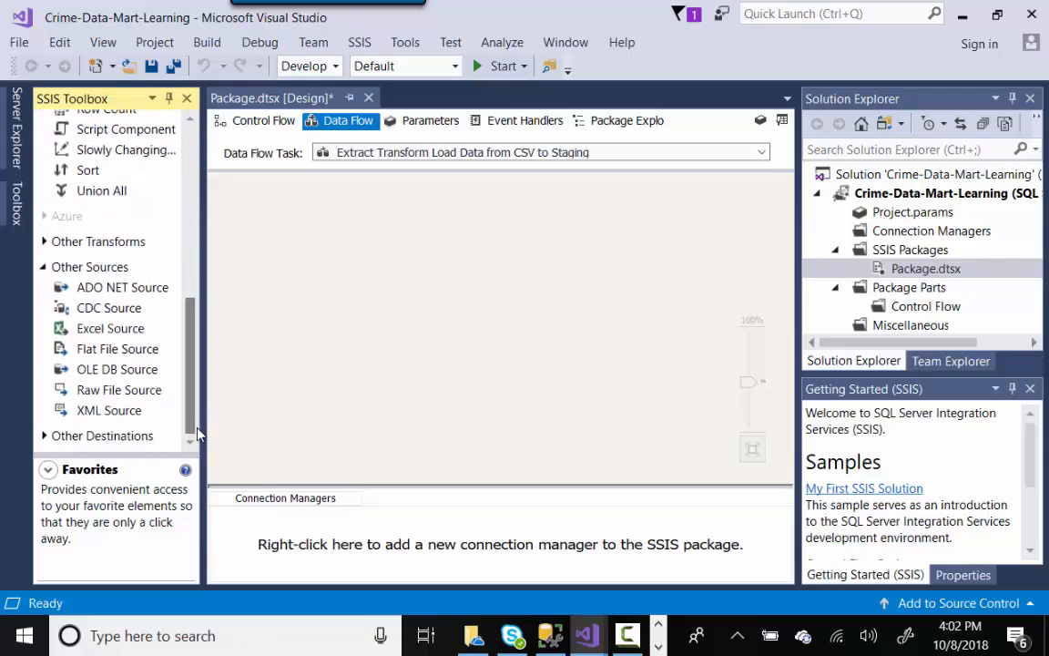
left_click(117, 348)
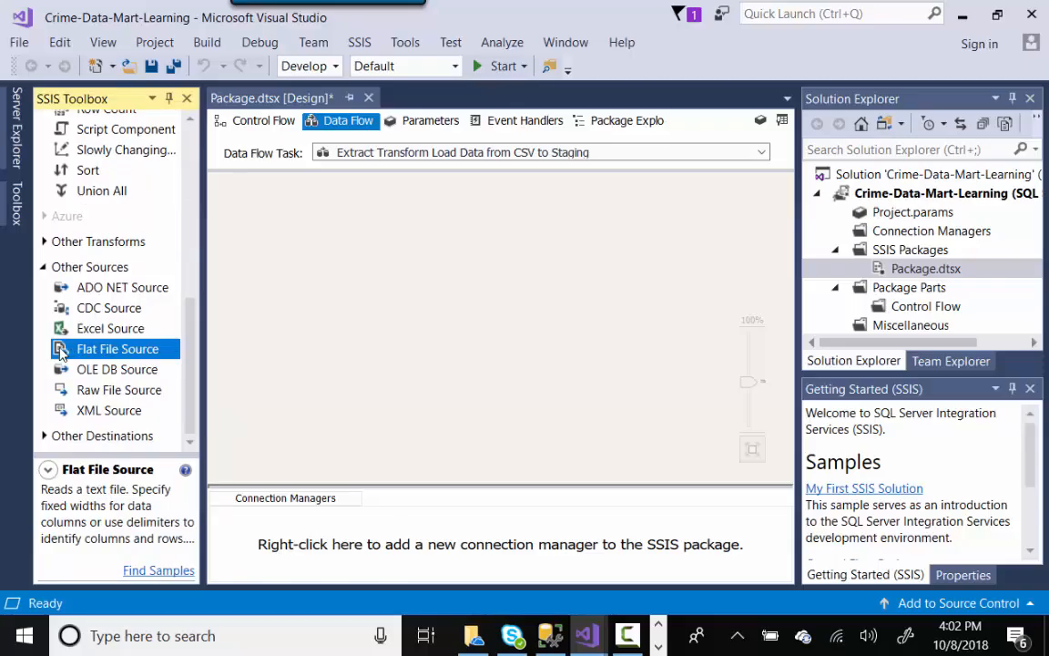
left_click_drag(64, 351, 367, 235)
left_click_drag(367, 235, 367, 235)
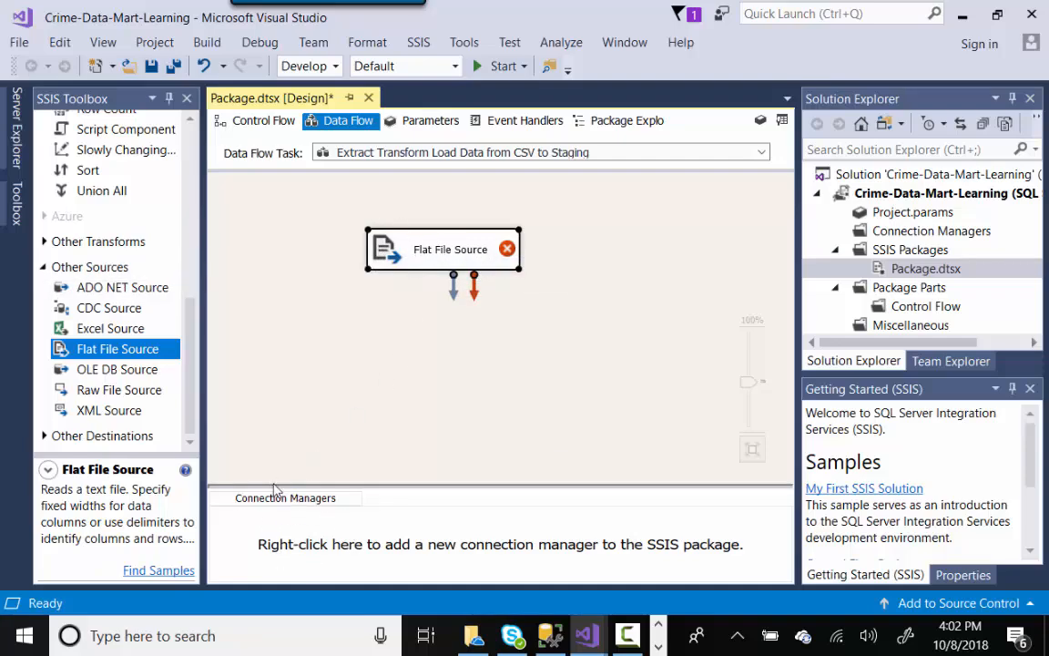
Rename the Flat File Source component as "CSV Data Source"
left_click(445, 250)
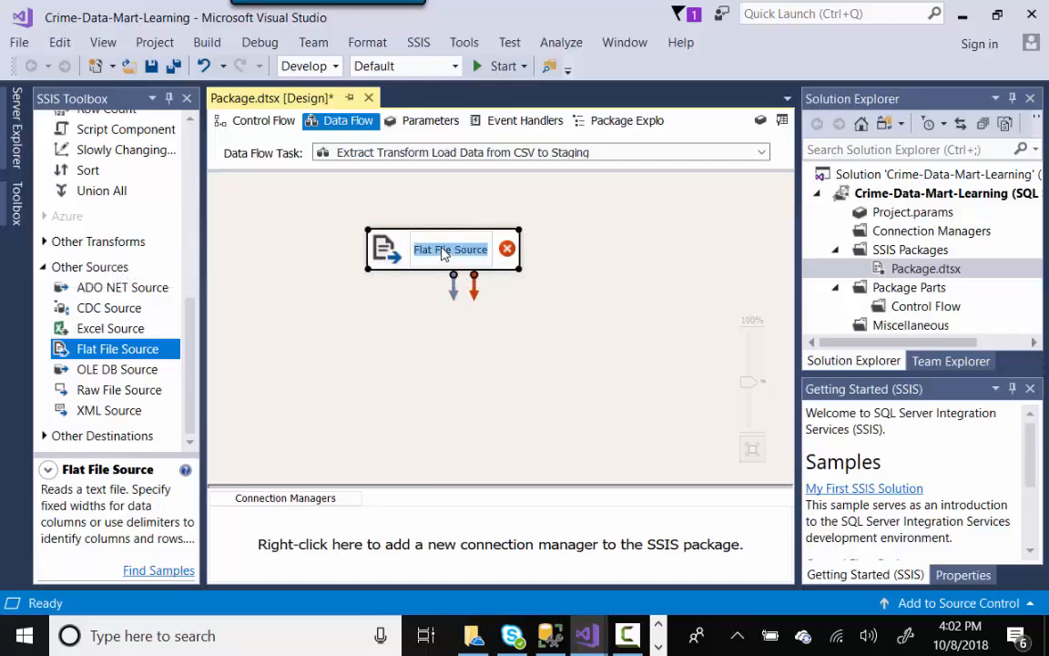
type("CSV Da")
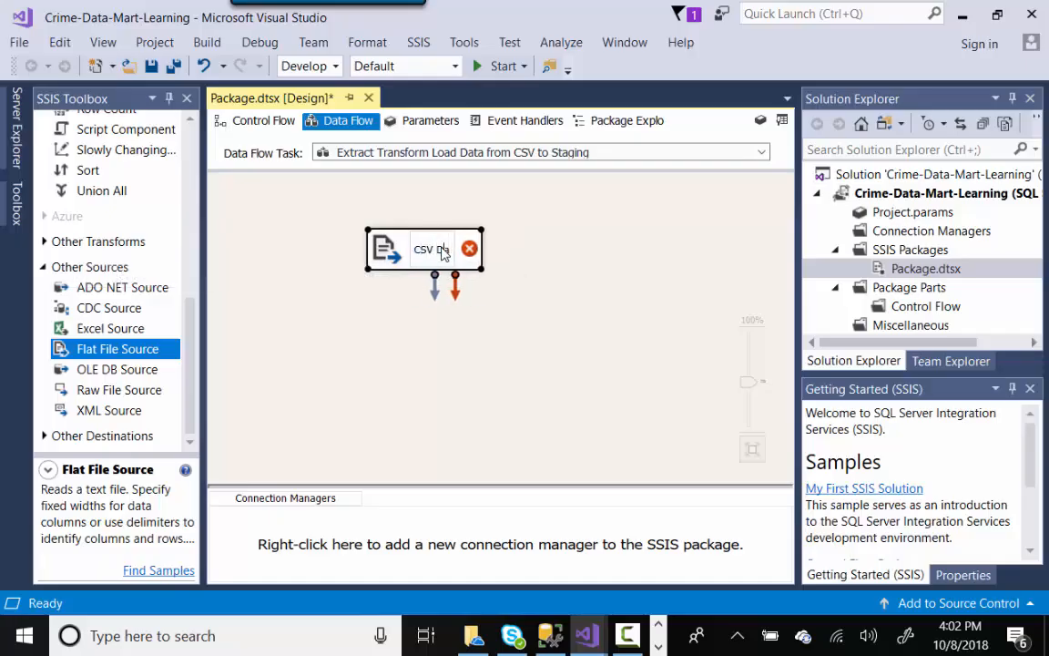
type("ta Source")
left_click(555, 298)
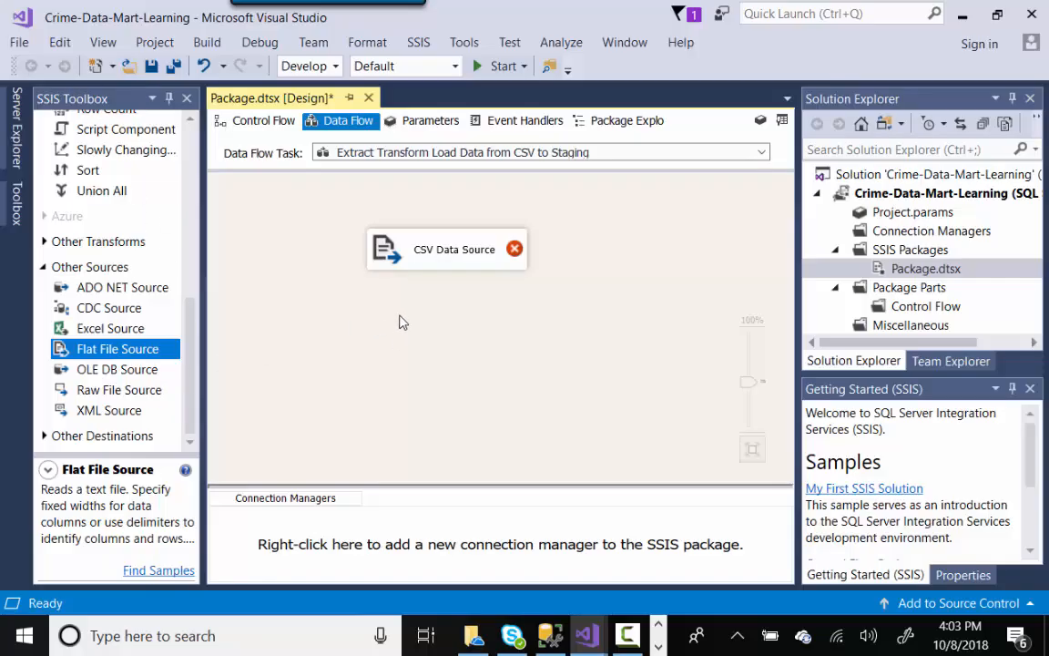
Start a new flat file connection manager for the CSV Data Source and name it "Connection to Source CSV"
double_click(439, 272)
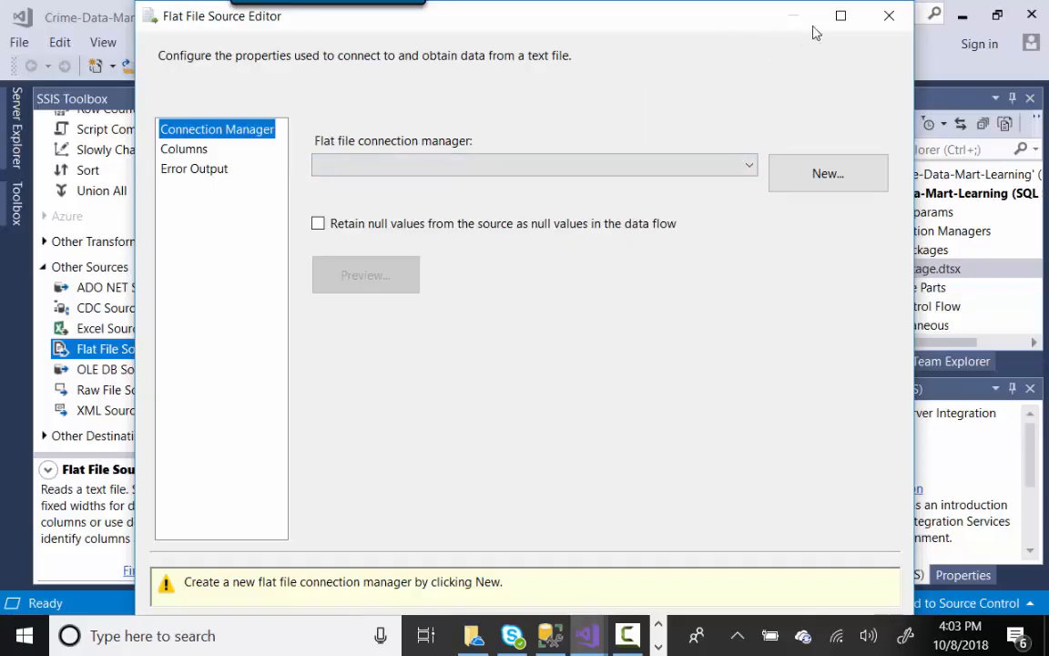
left_click(839, 18)
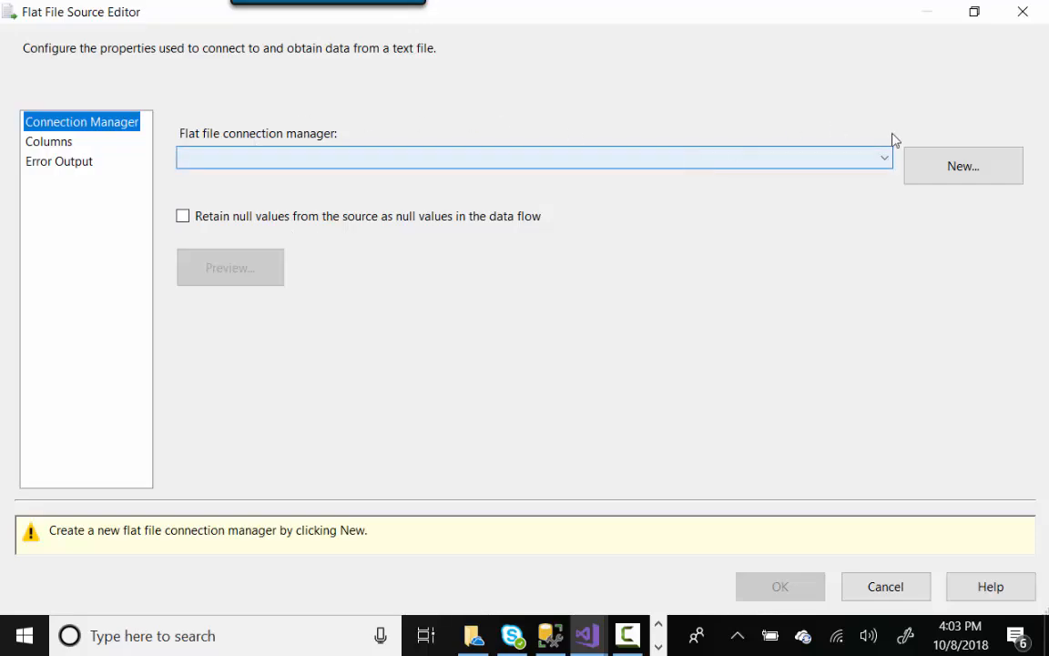
left_click(944, 172)
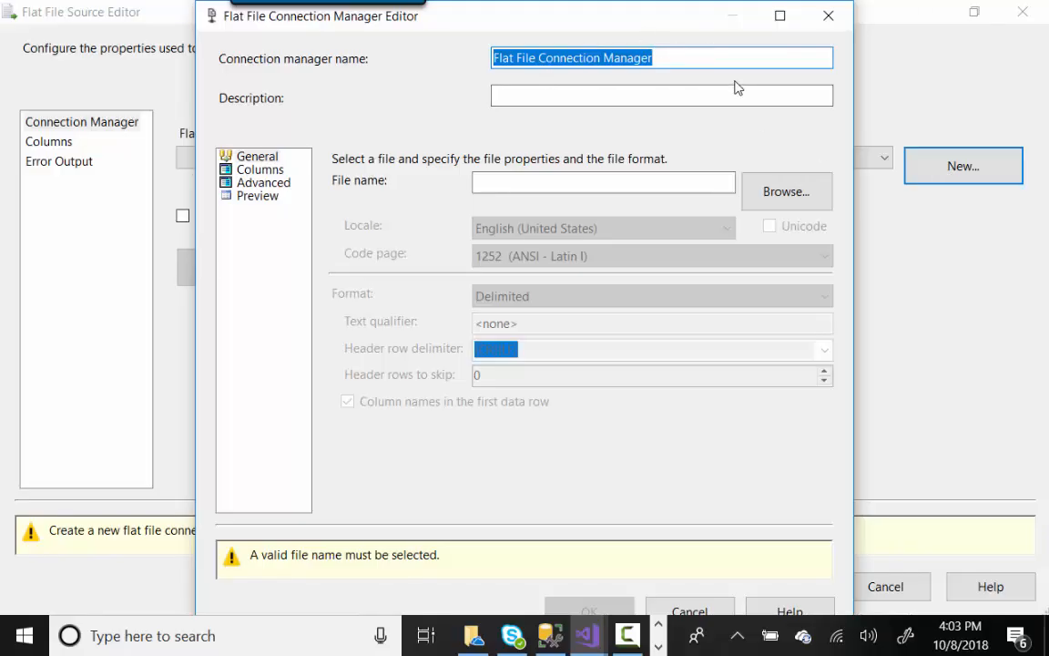
type("Connne")
key("BackSpace")
key("BackSpace")
key("BackSpace")
type("ec")
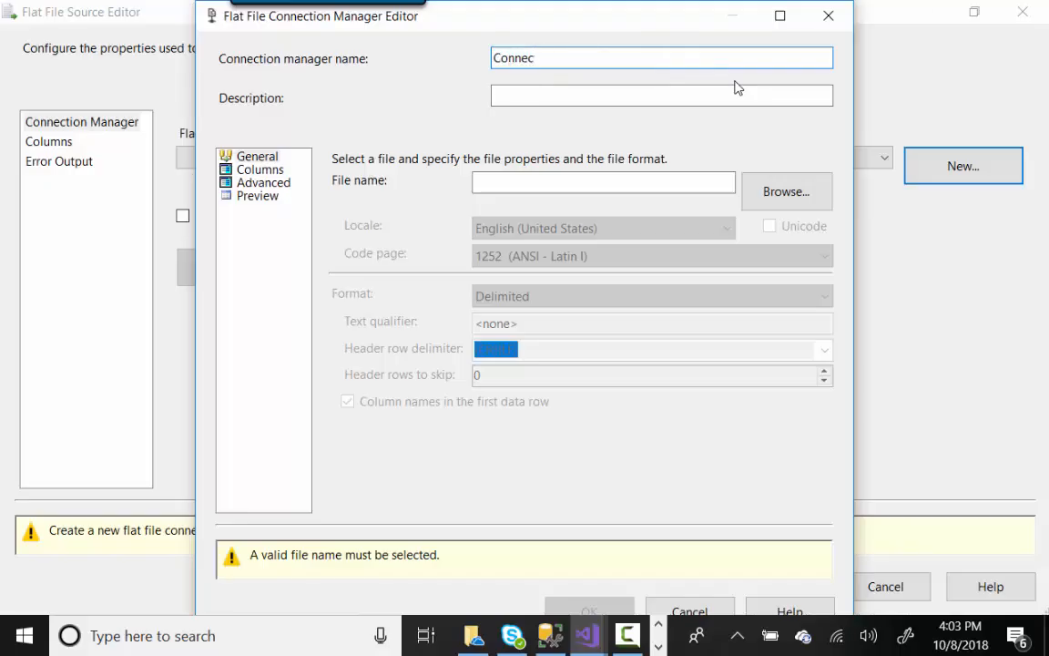
type("tion to Source")
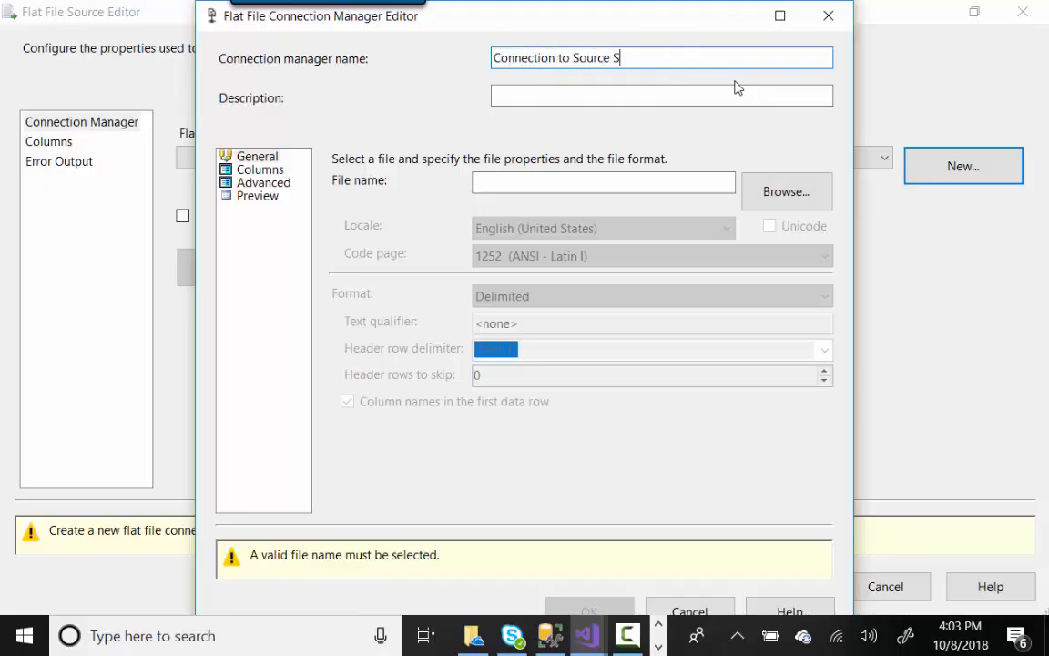
type(" CSV")
Enter "Connects to the source data" as the connection manager's description
left_click(659, 94)
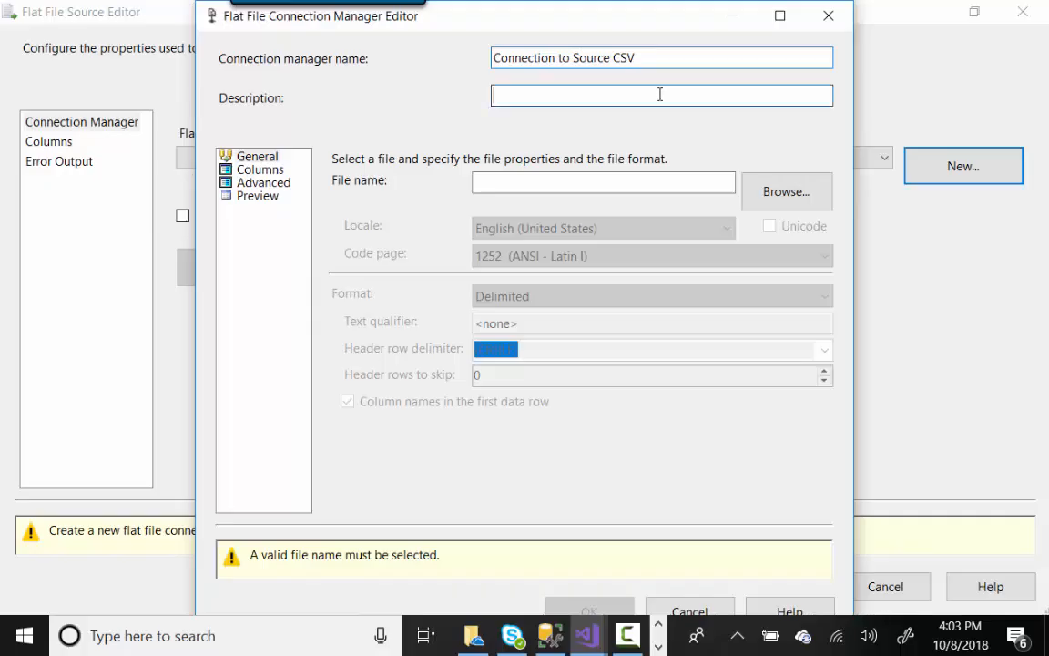
type("Connects to the")
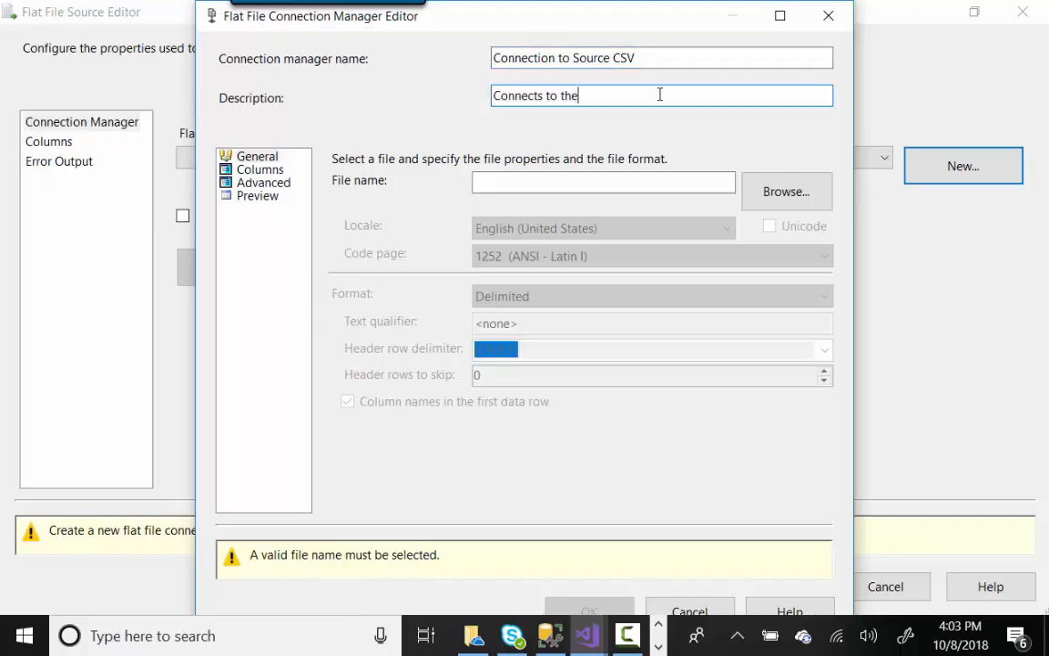
type(" source data")
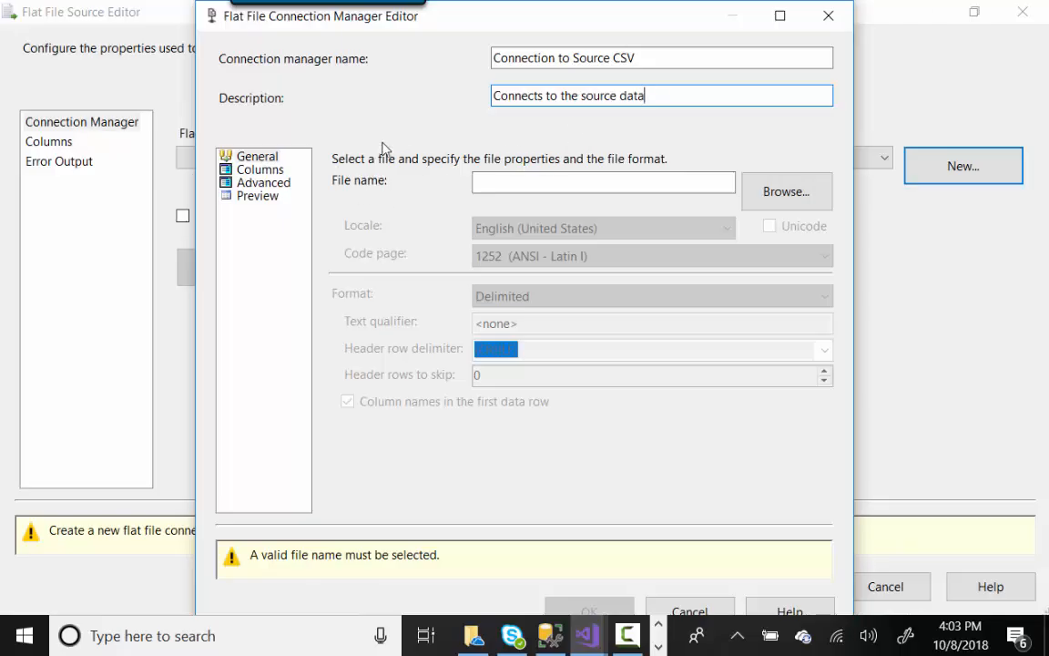
Select the CSV file "2006 - 2008 Crime in the United States" from the nested Crime-Data-Mart-Files folder as the connection's source file
left_click(769, 190)
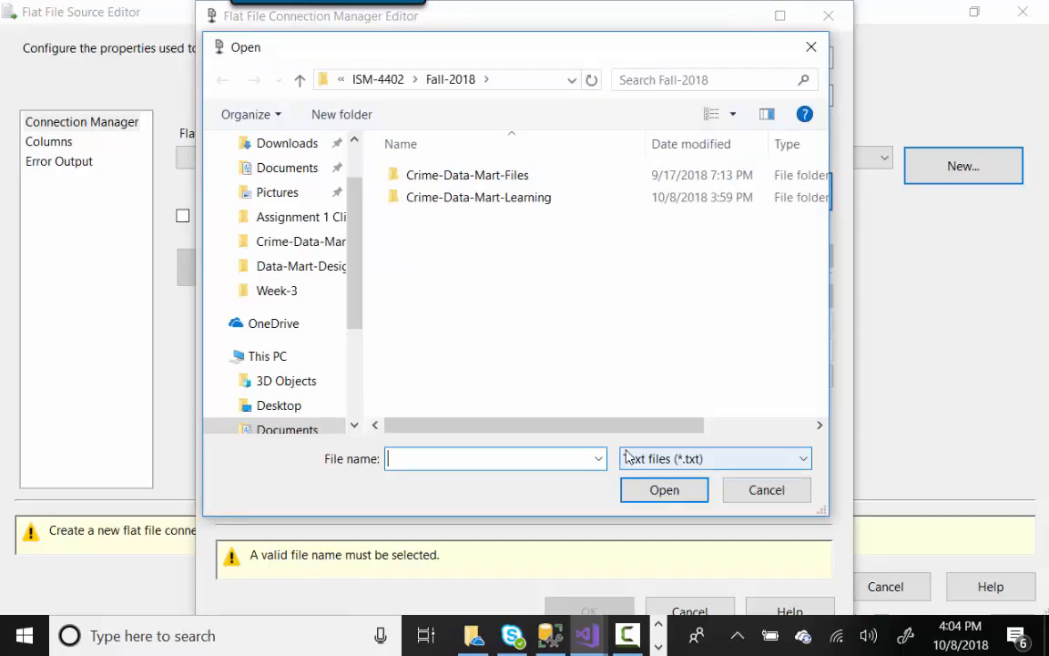
left_click(726, 461)
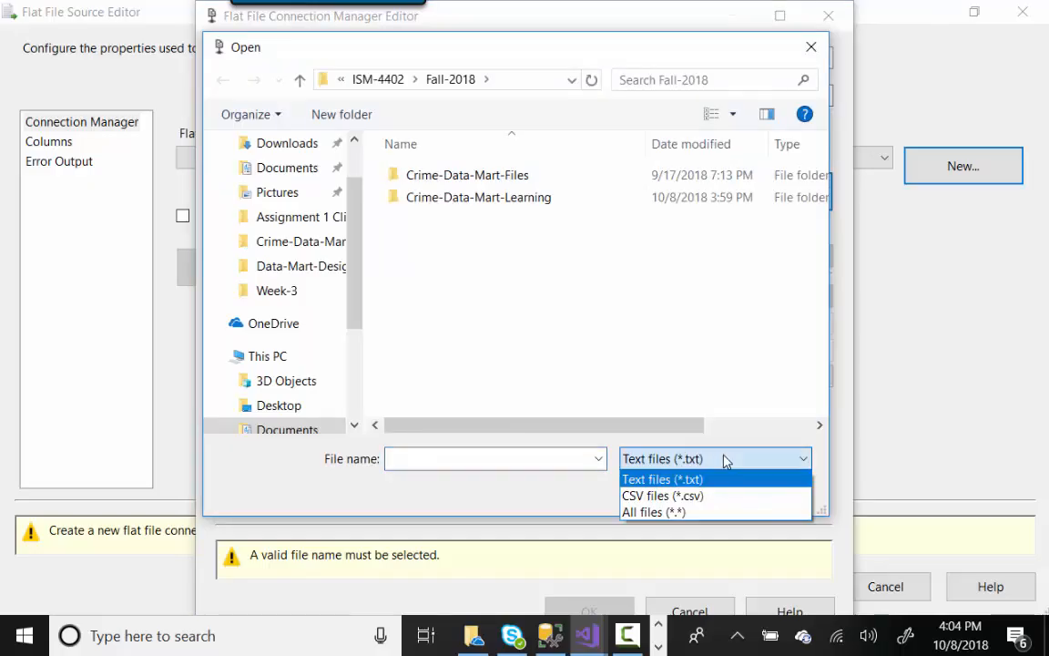
left_click(688, 495)
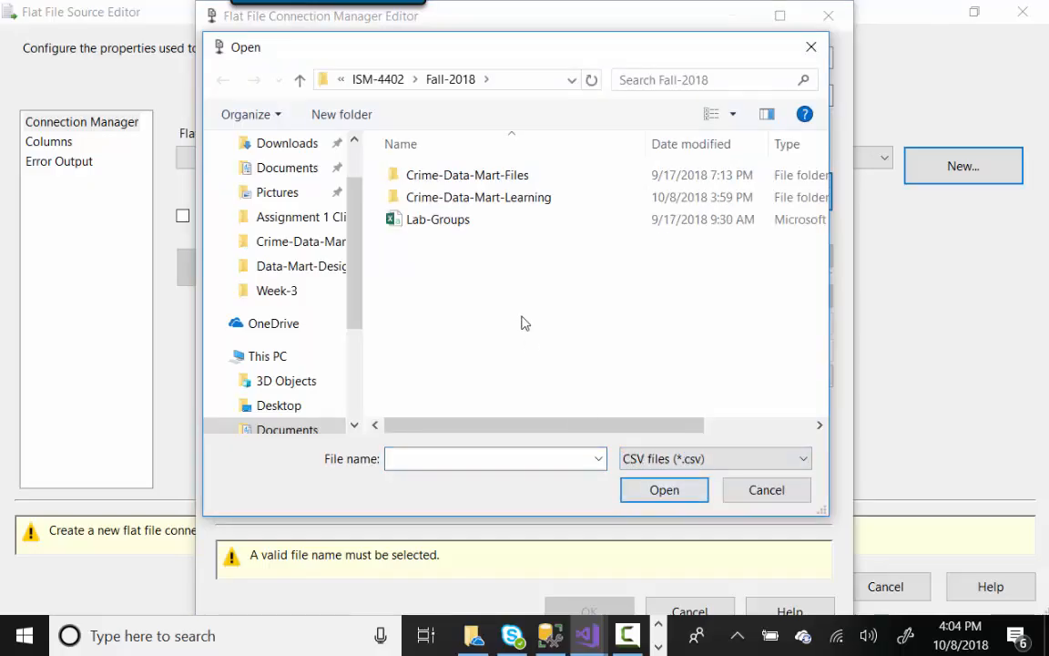
double_click(463, 180)
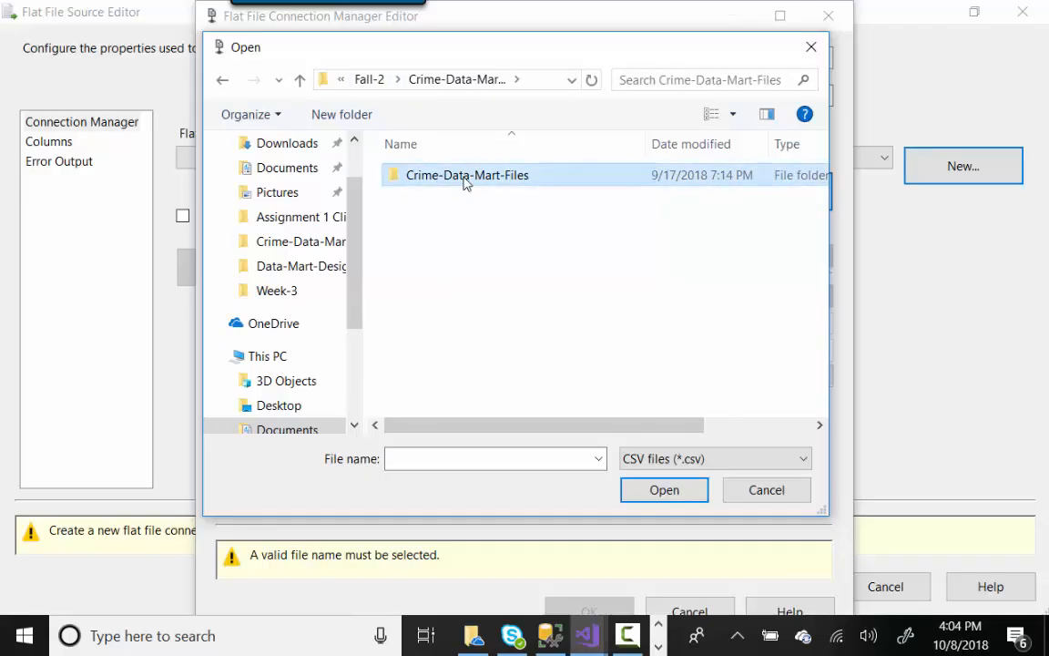
double_click(463, 179)
left_click(527, 196)
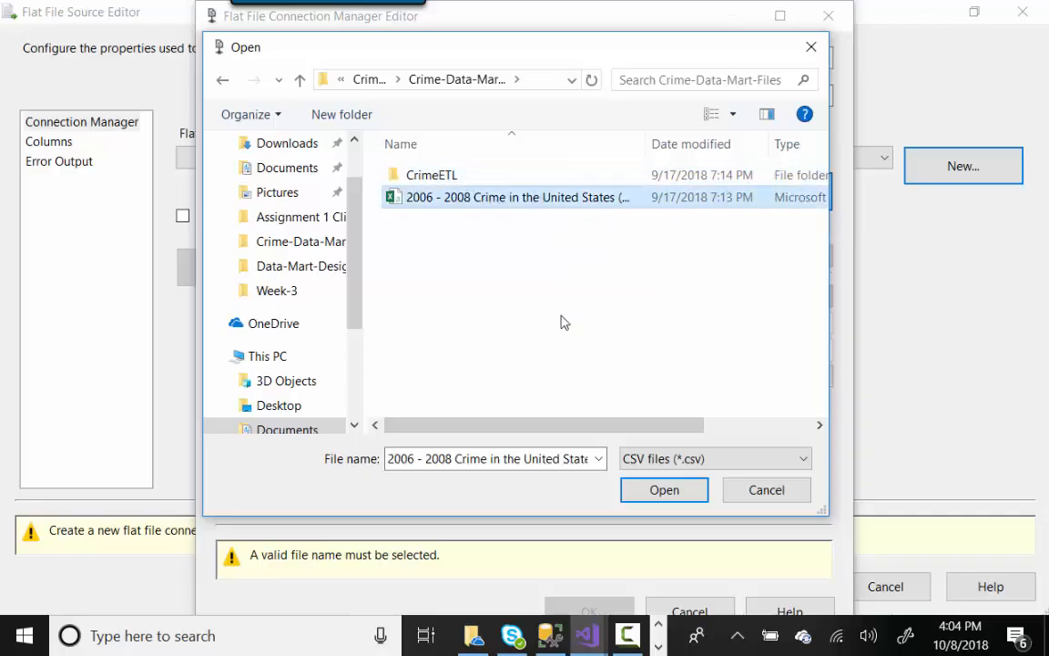
left_click(643, 492)
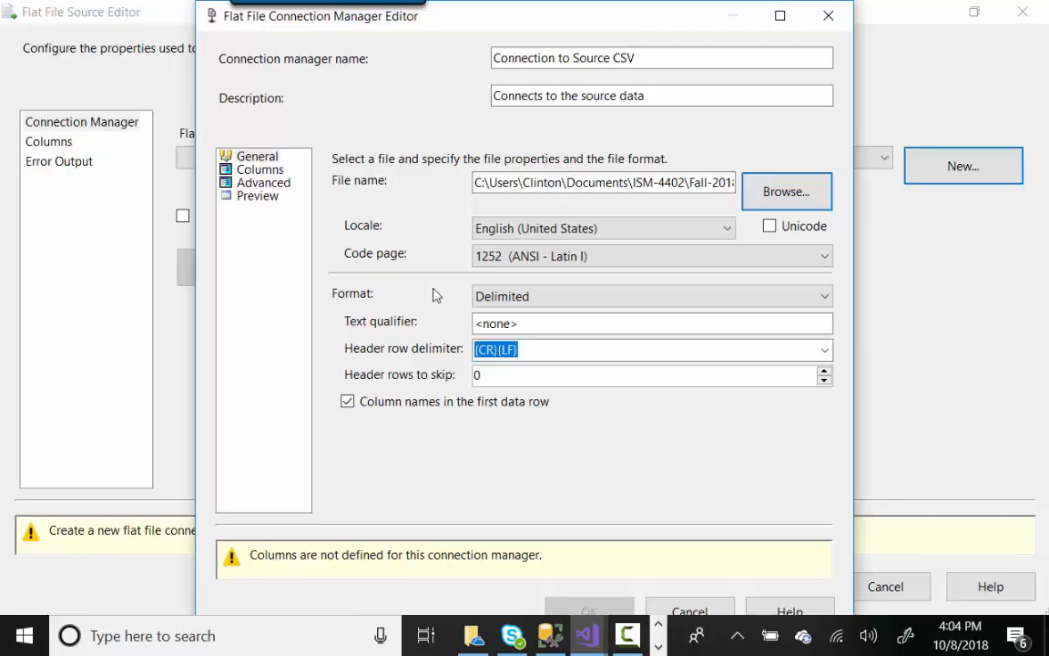
Set the connection's text qualifier to a double quotation mark (")
left_click(531, 326)
left_click_drag(532, 327, 474, 328)
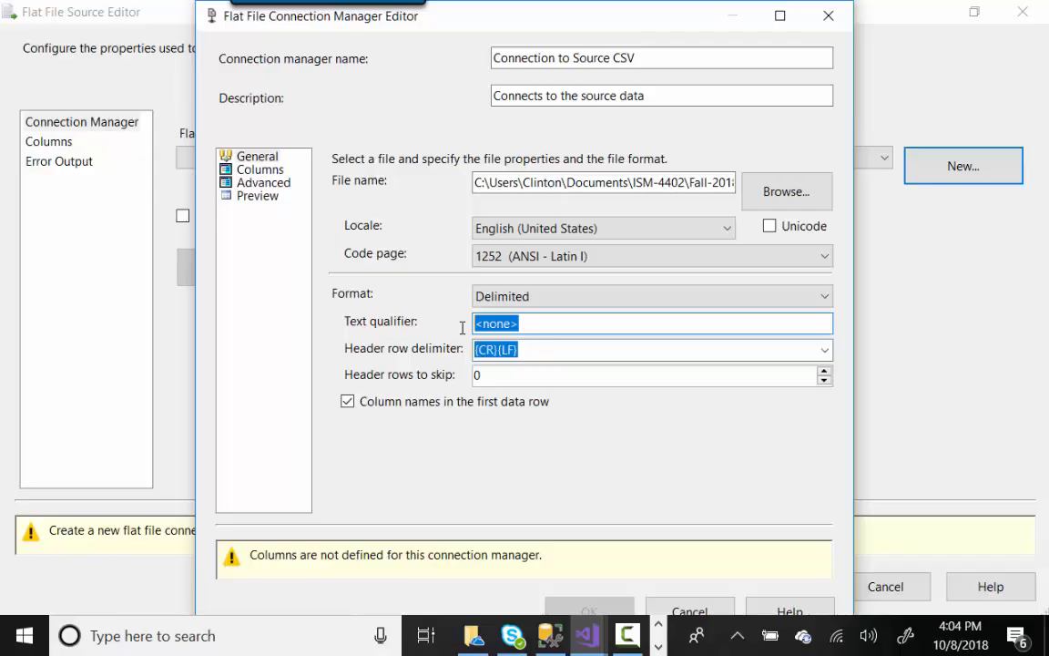
type("\"")
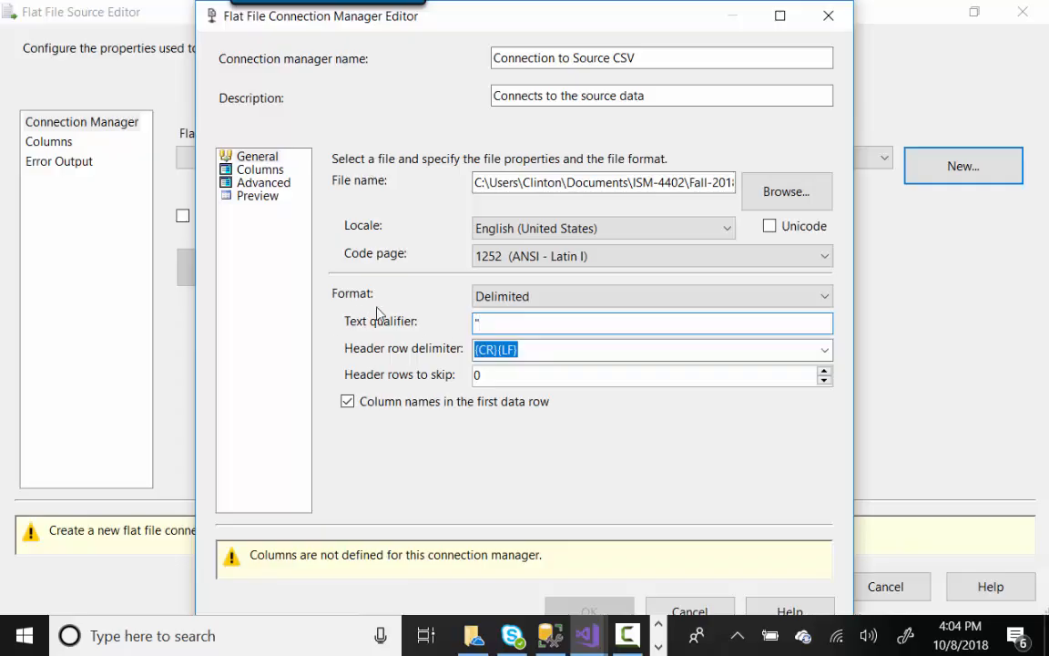
Review the source file's column preview and the available column delimiters, and open the advanced properties of each column
left_click(780, 15)
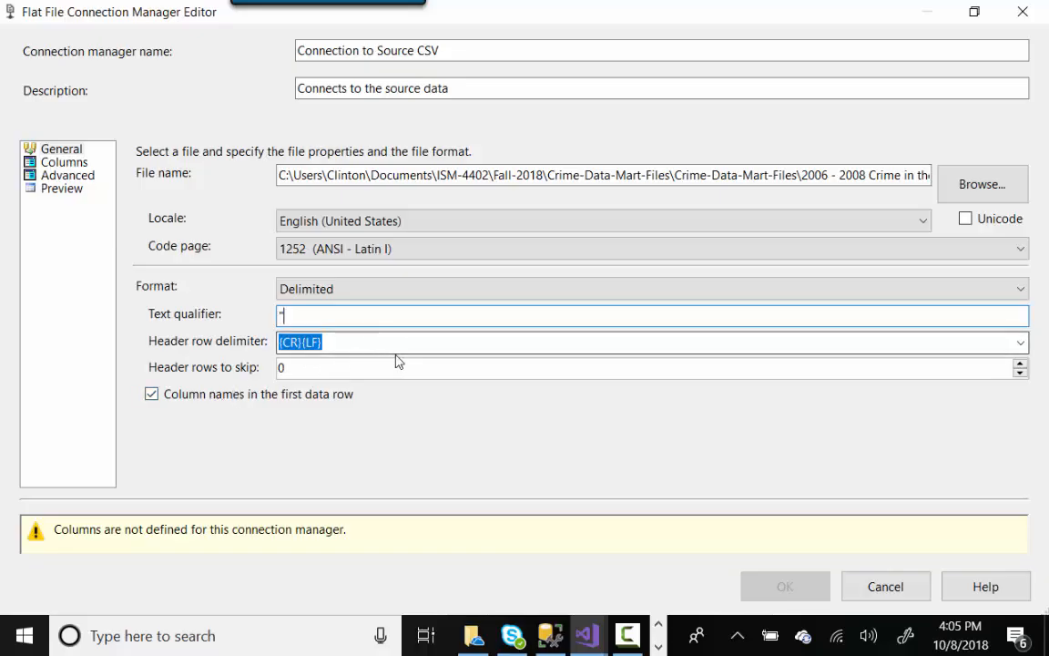
left_click(71, 165)
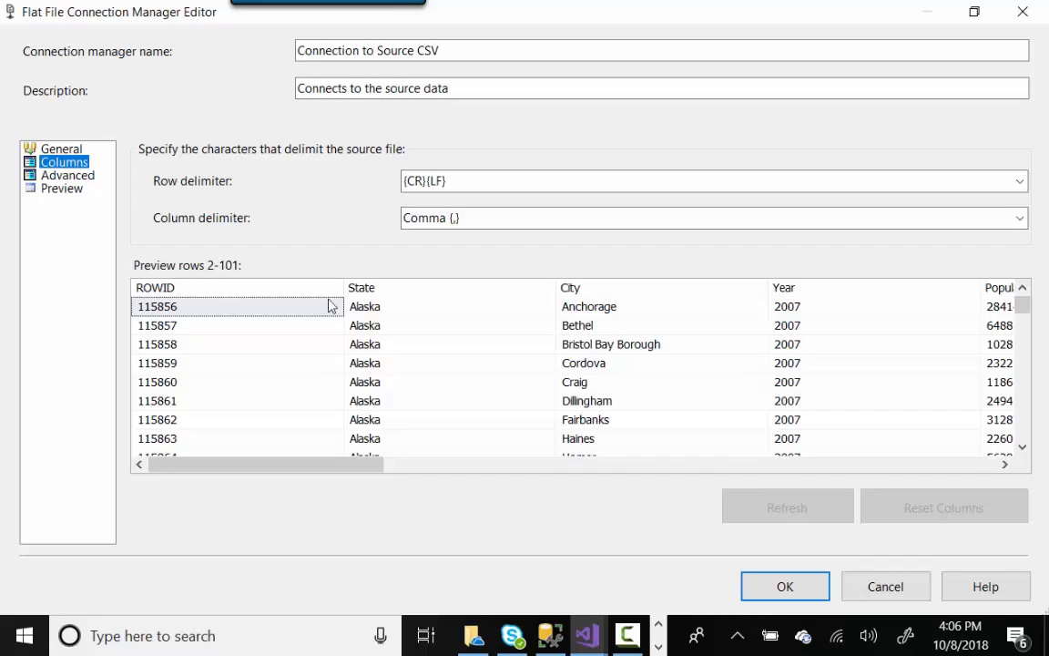
left_click_drag(369, 462, 345, 491)
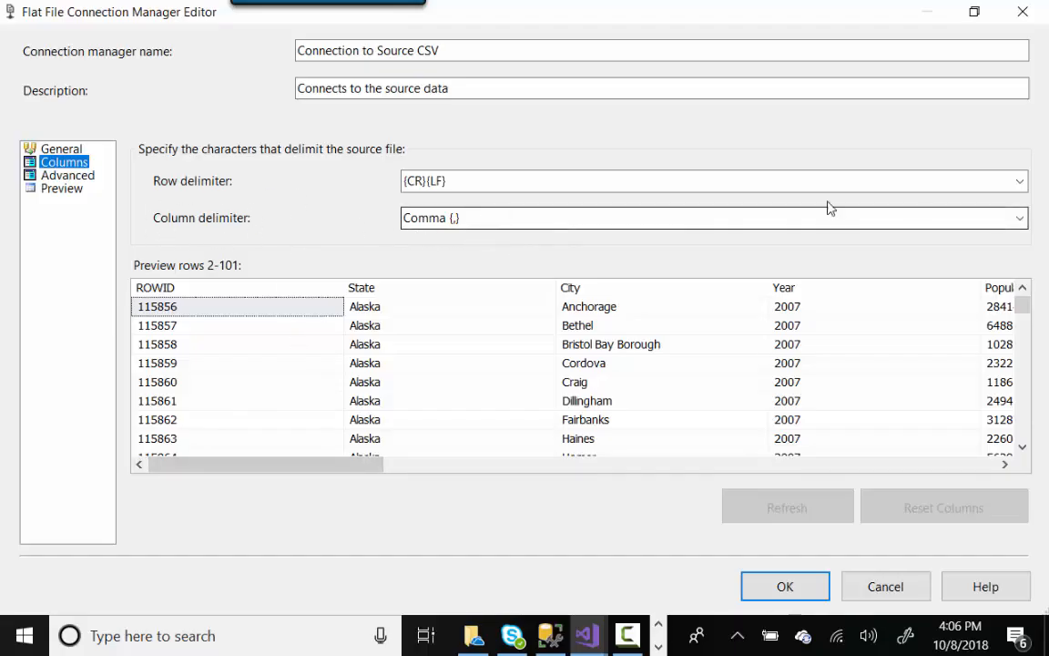
left_click(1019, 219)
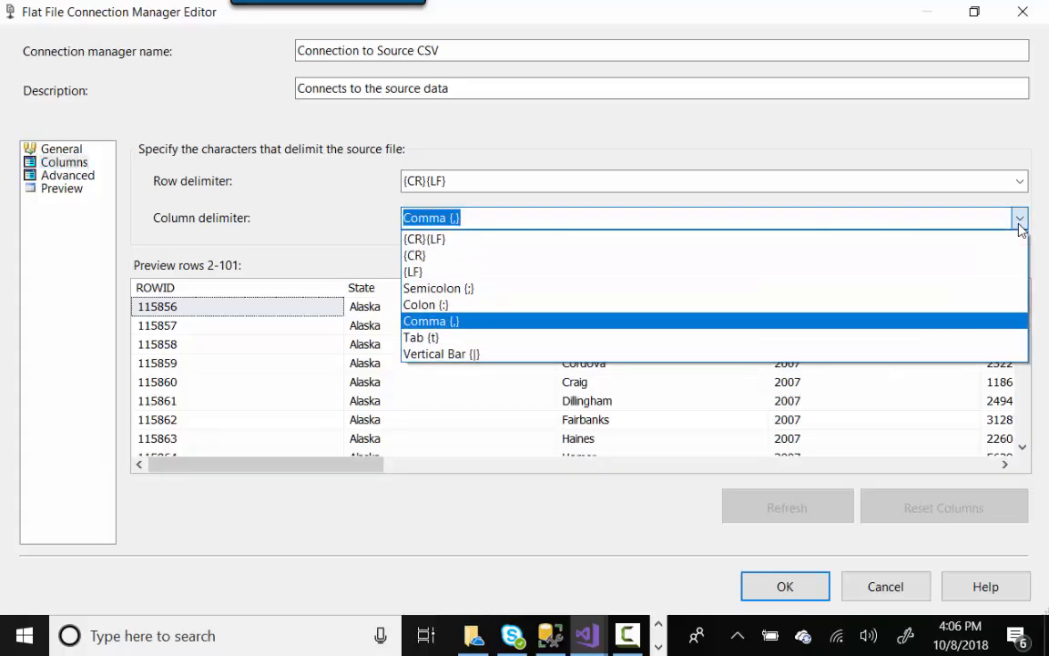
left_click(335, 229)
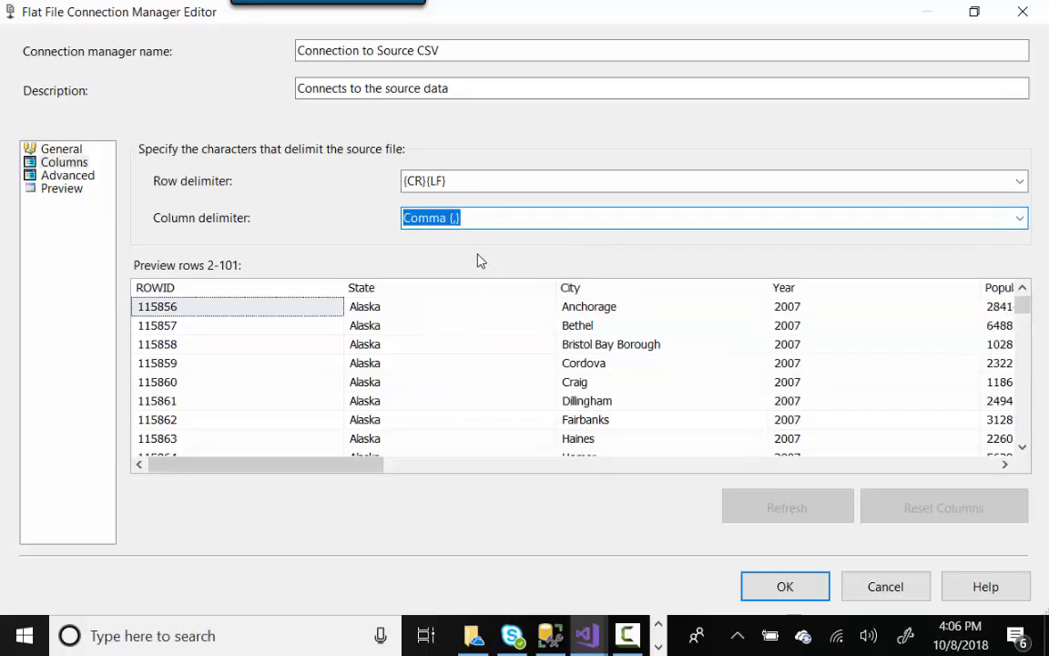
left_click(80, 176)
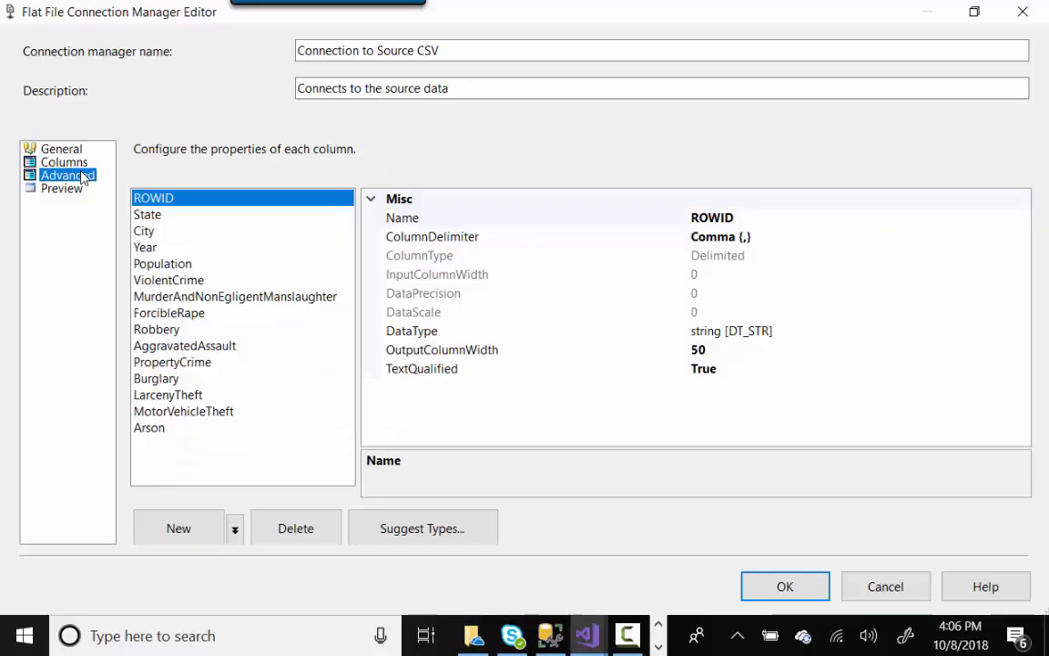
Check the State and City lengths of Crime.Source_Data_Staging in SQL Server Management Studio, and set the City source column's output width to 100 in Visual Studio
left_click(547, 636)
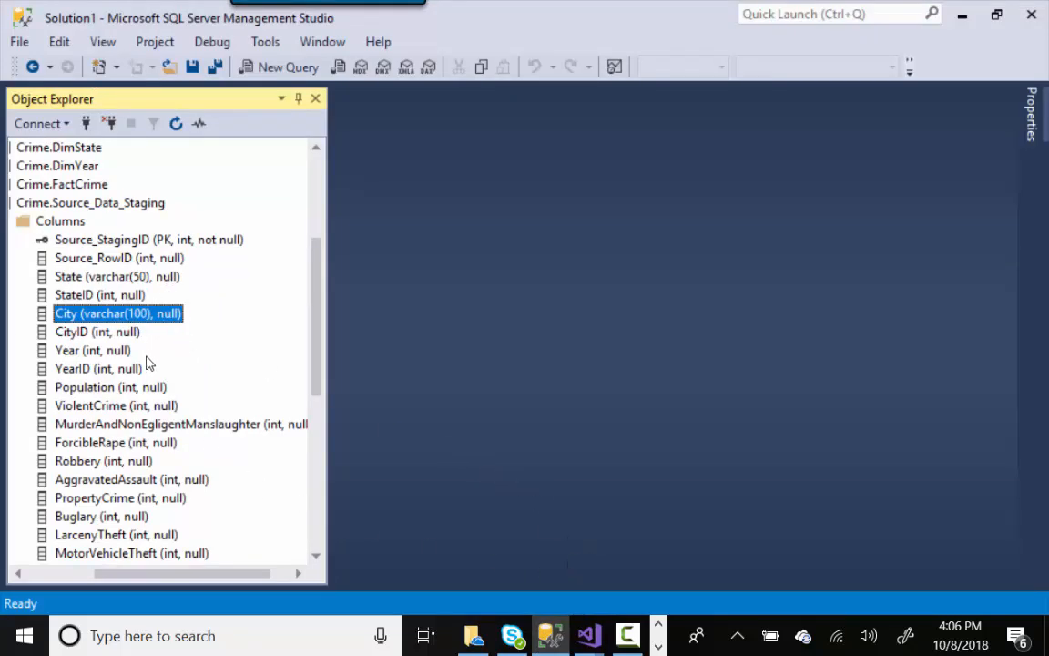
left_click(130, 275)
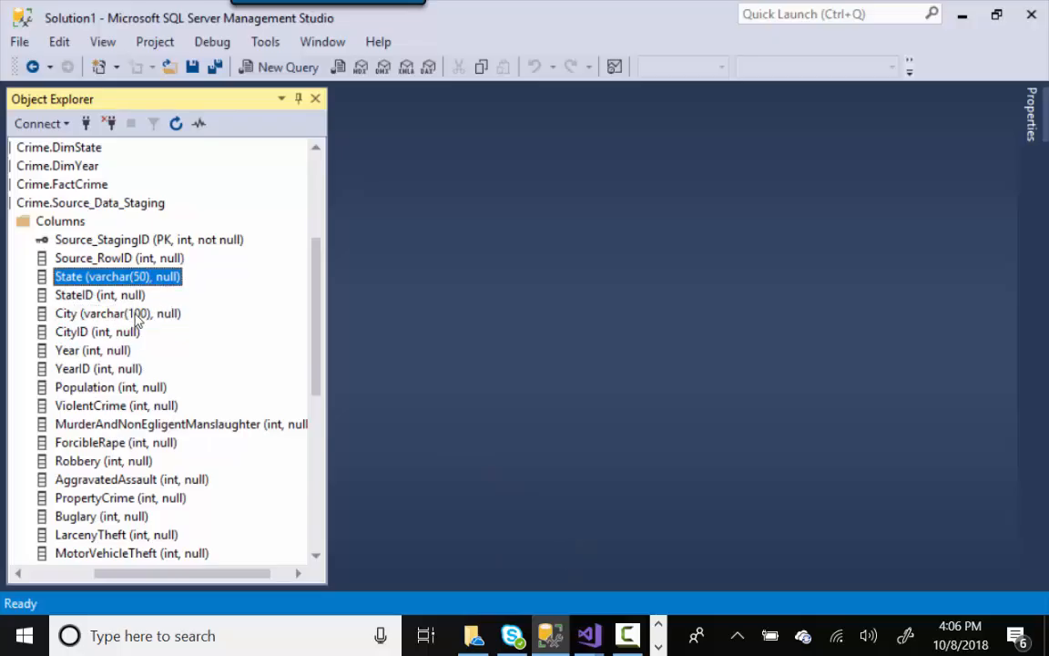
left_click(136, 315)
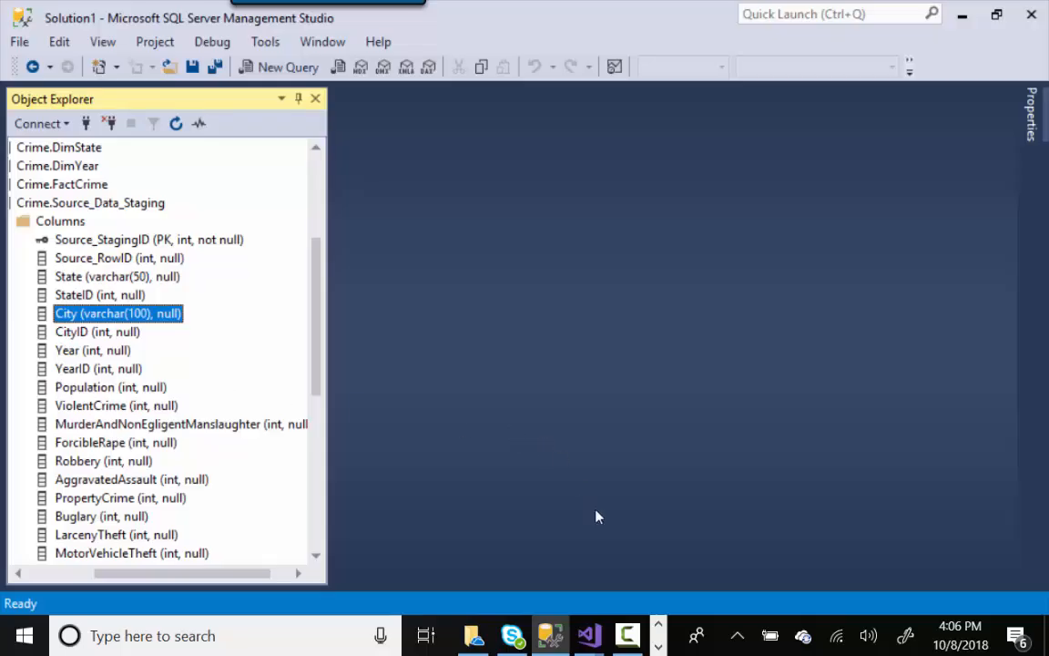
left_click(591, 642)
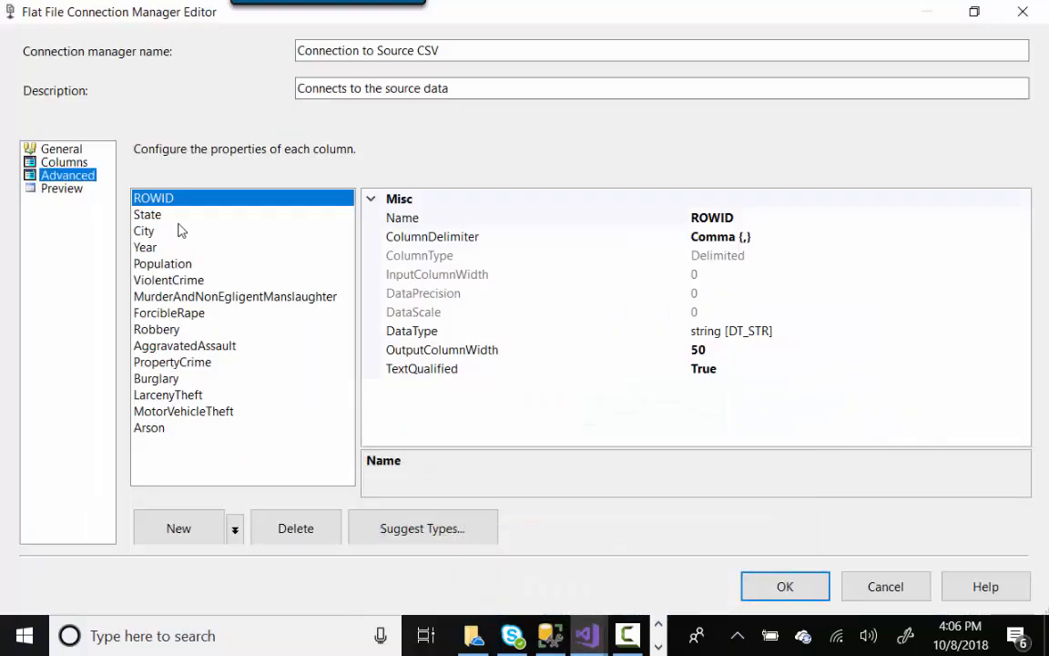
left_click(146, 216)
left_click(148, 232)
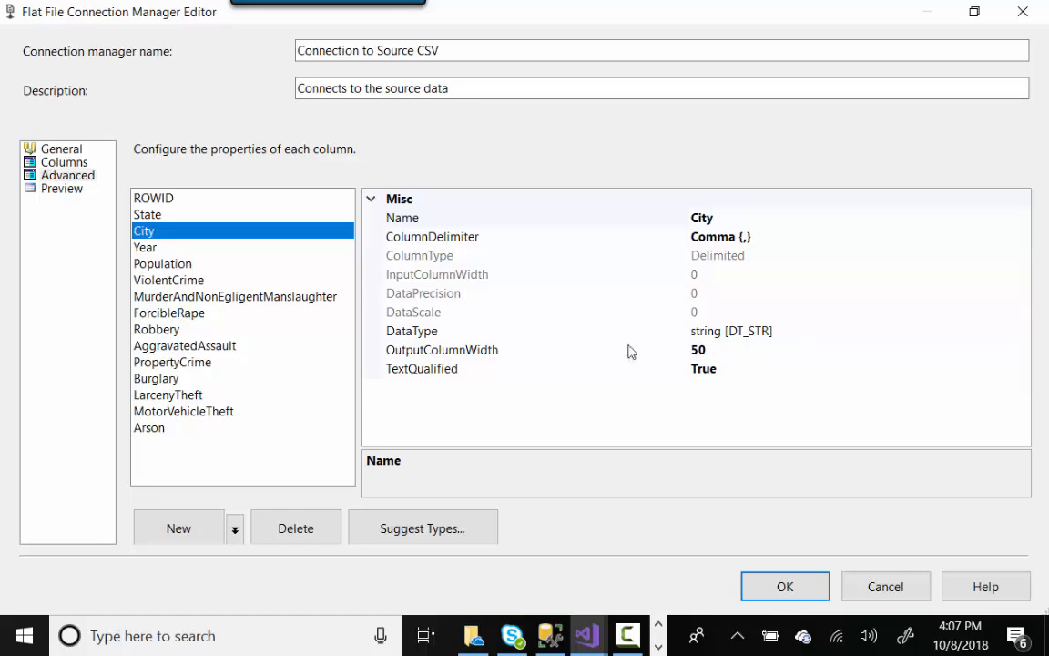
left_click(715, 354)
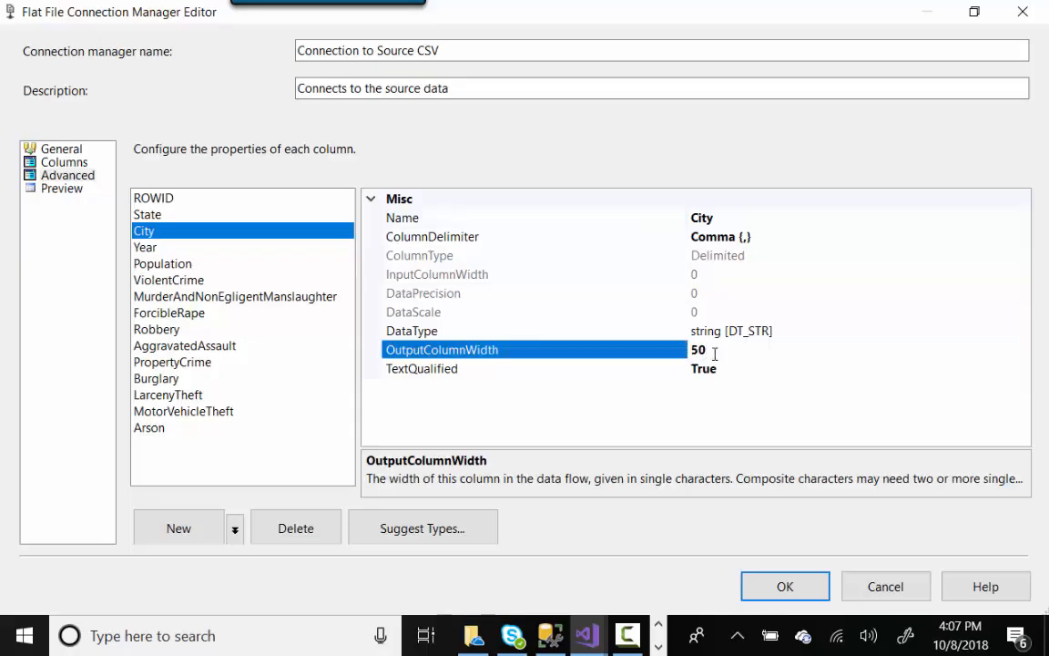
key("BackSpace")
key("BackSpace")
type("100")
left_click(882, 329)
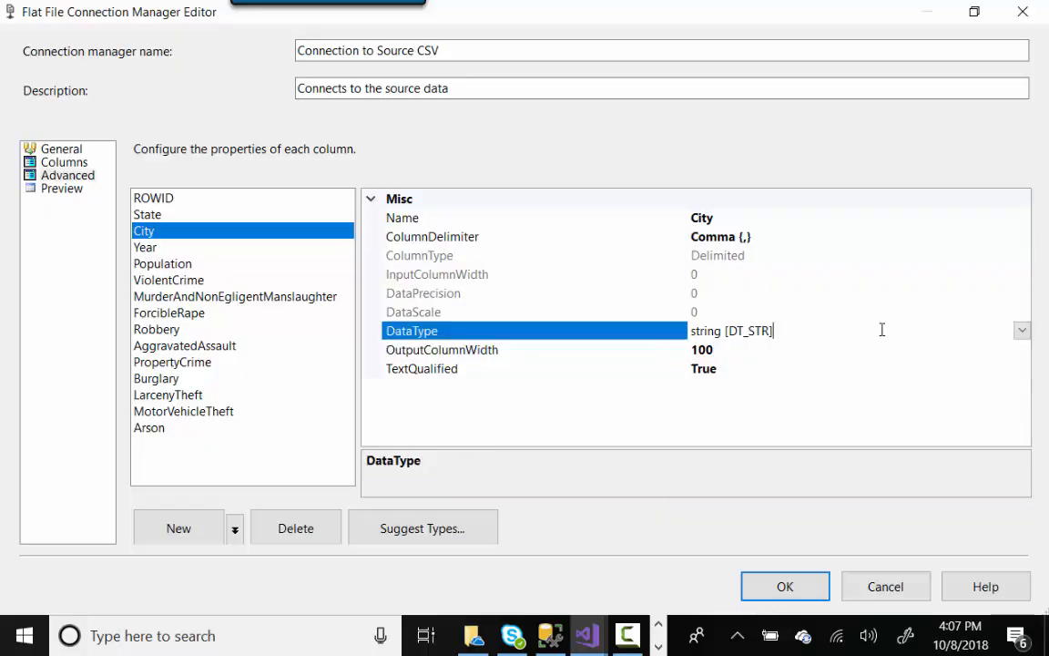
Examine the data types available for the City column and the type and width properties of the columns from Year to Robbery
left_click(1022, 330)
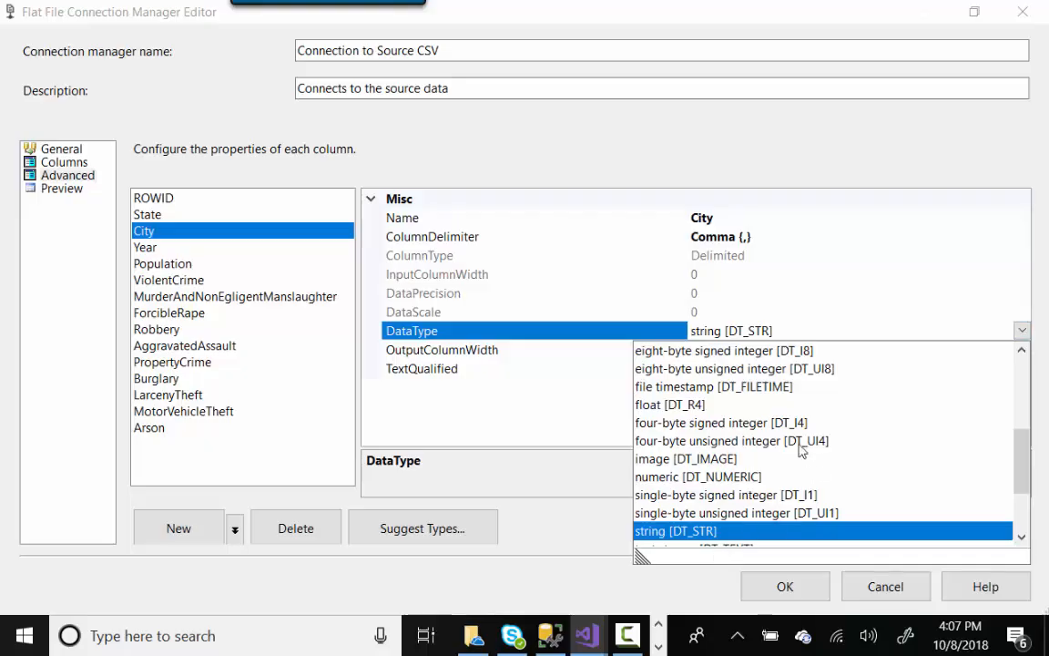
left_click(574, 498)
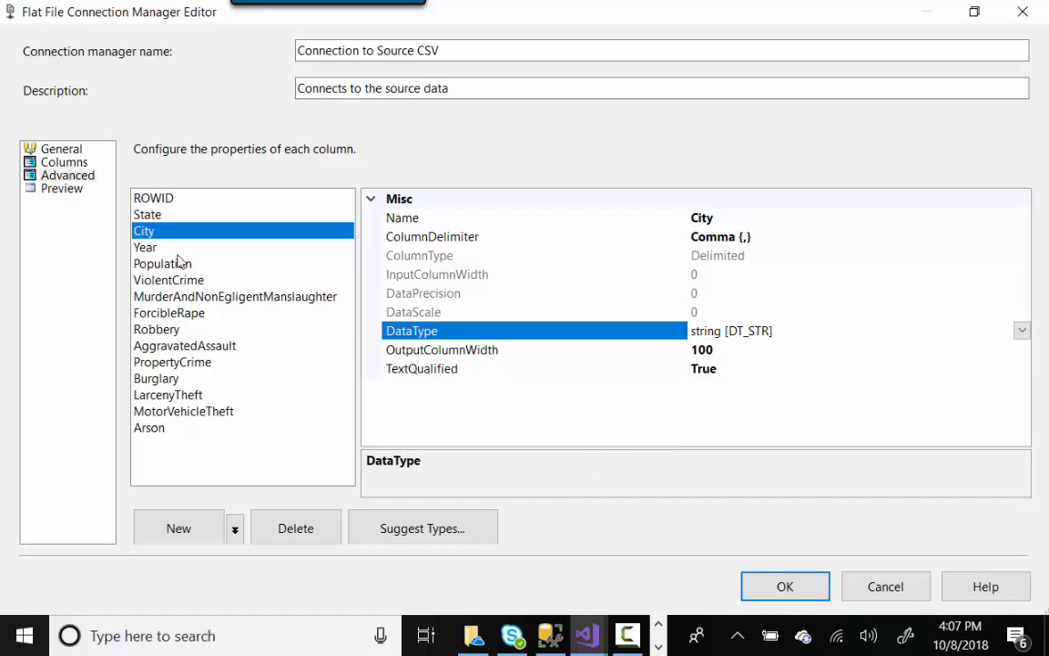
left_click(148, 247)
left_click(157, 263)
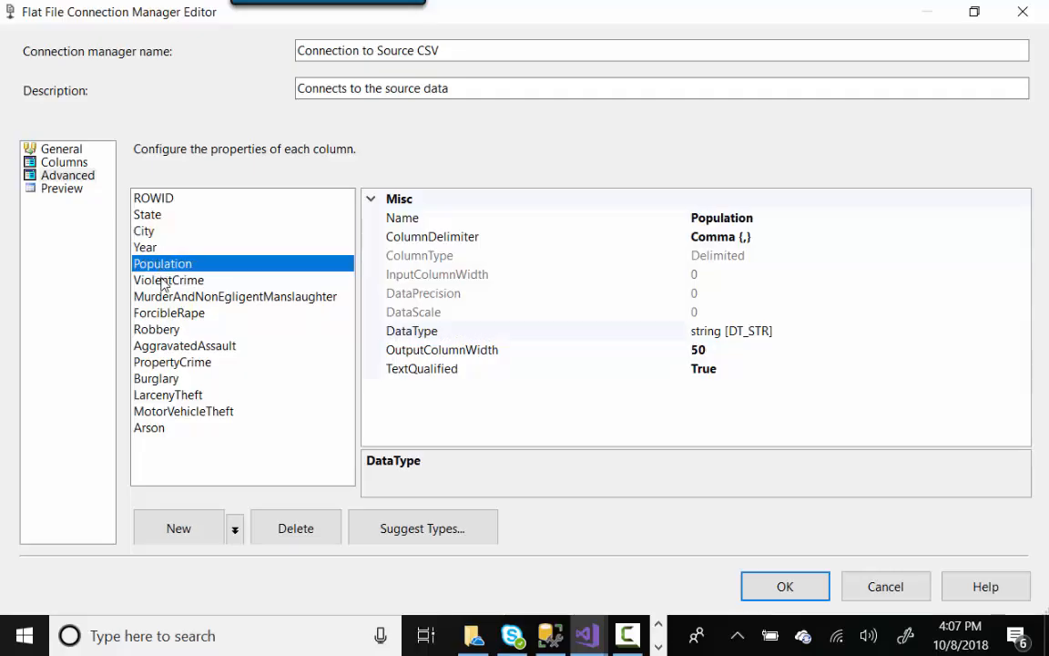
left_click(154, 280)
left_click(165, 297)
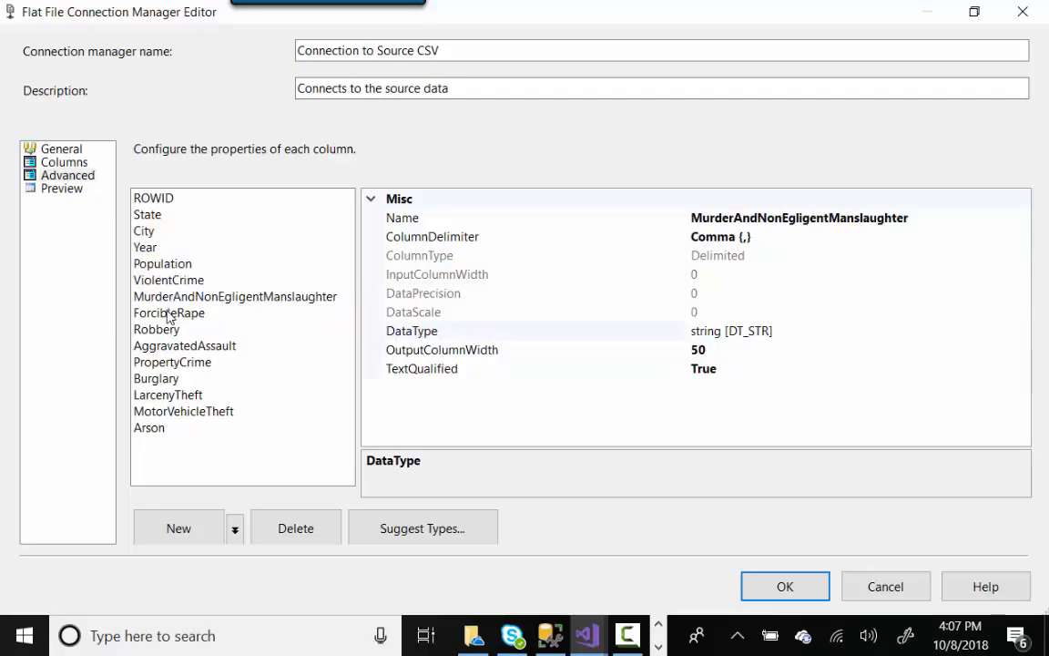
left_click(164, 313)
left_click(165, 329)
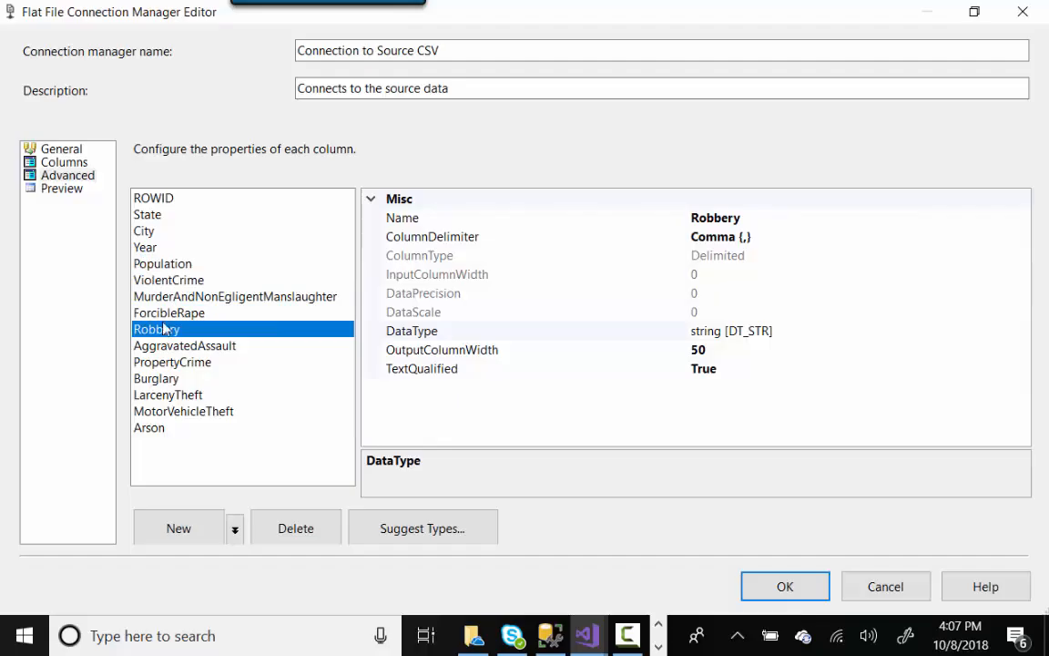
left_click(151, 235)
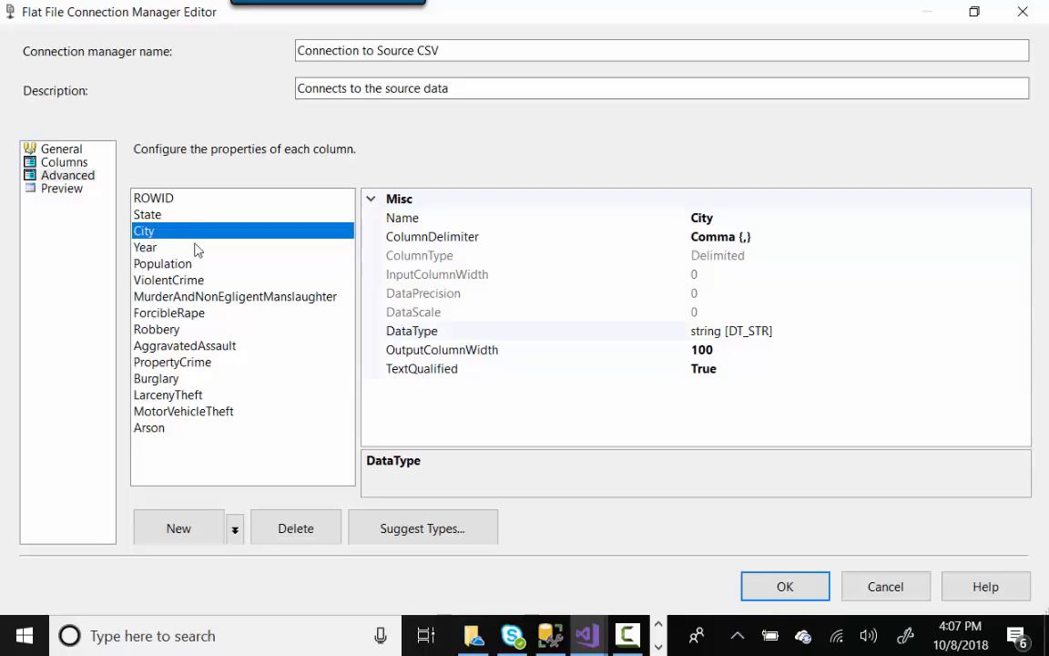
Preview the source rows, and save the flat file connection manager and the flat file source settings
left_click(61, 188)
left_click(782, 585)
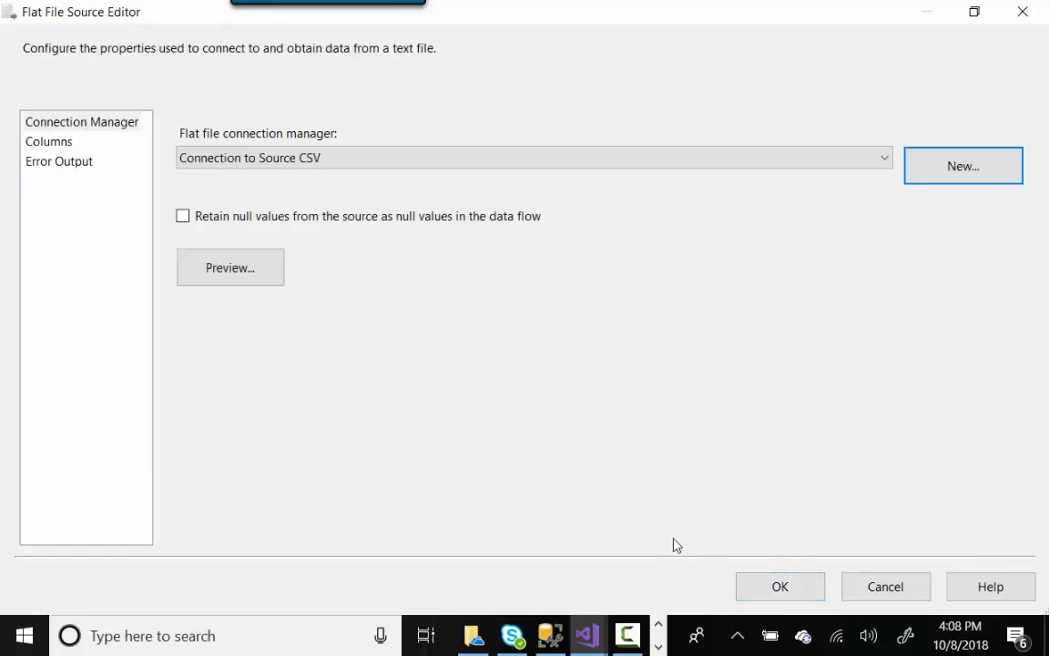
left_click(777, 589)
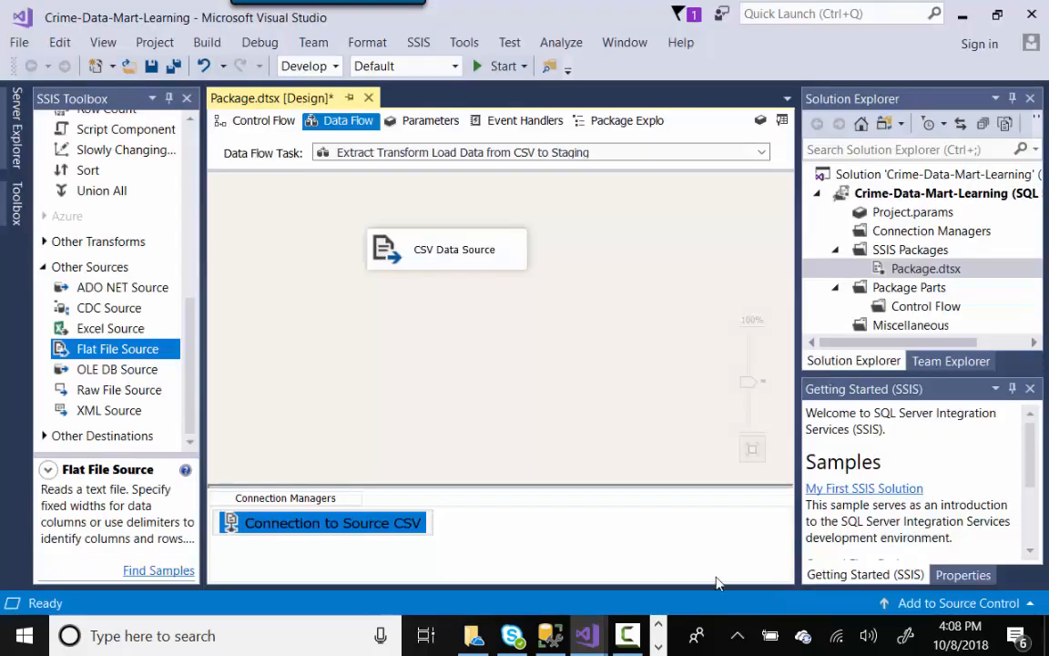
left_click(474, 532)
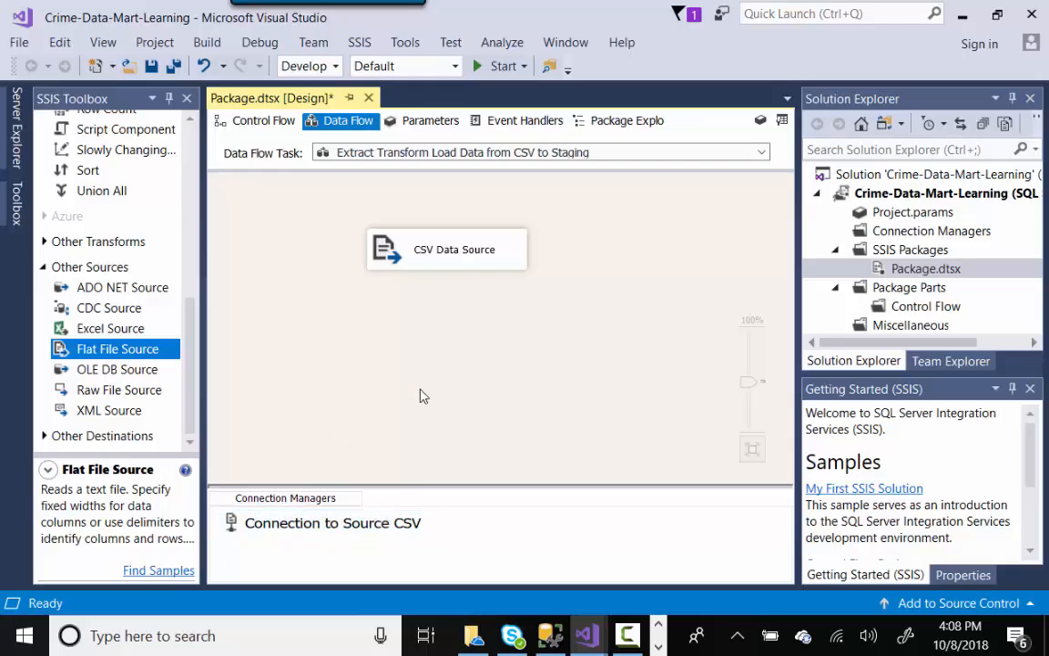
Add a Data Conversion transformation to the data flow below the CSV Data Source
left_click(43, 268)
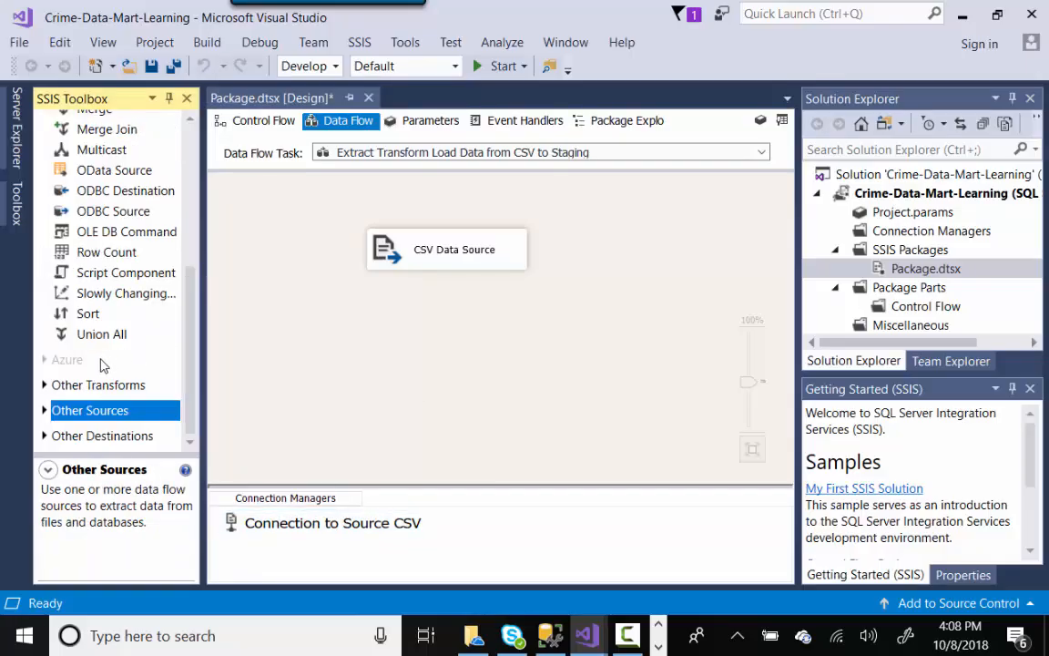
left_click(45, 385)
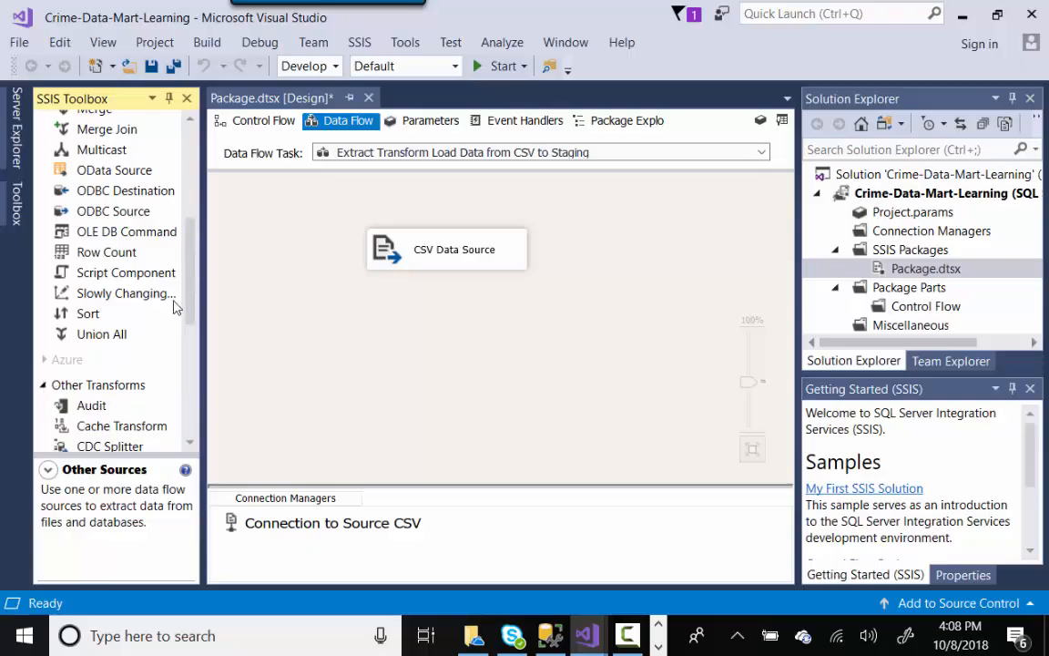
scroll(186, 273, "up", 2)
scroll(204, 282, "up", 4)
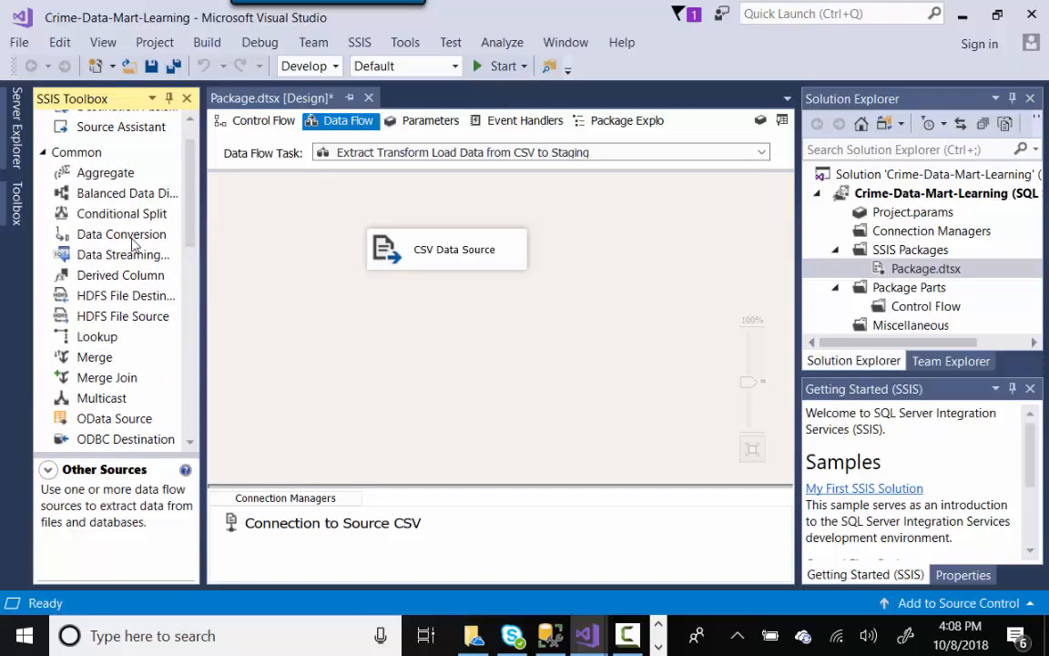
left_click(133, 239)
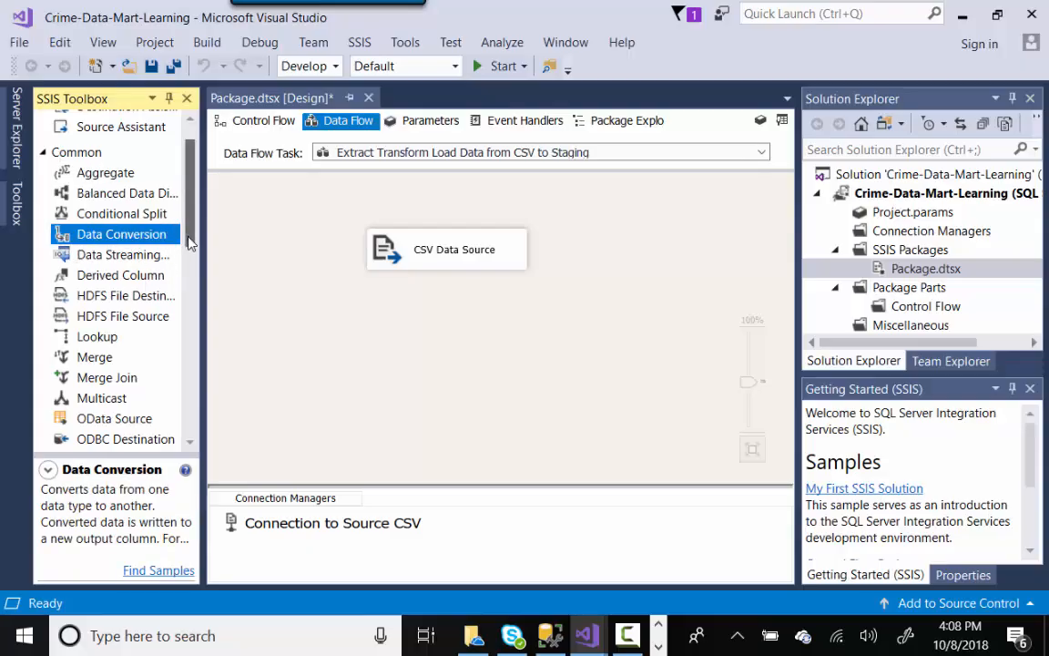
left_click_drag(190, 240, 201, 373)
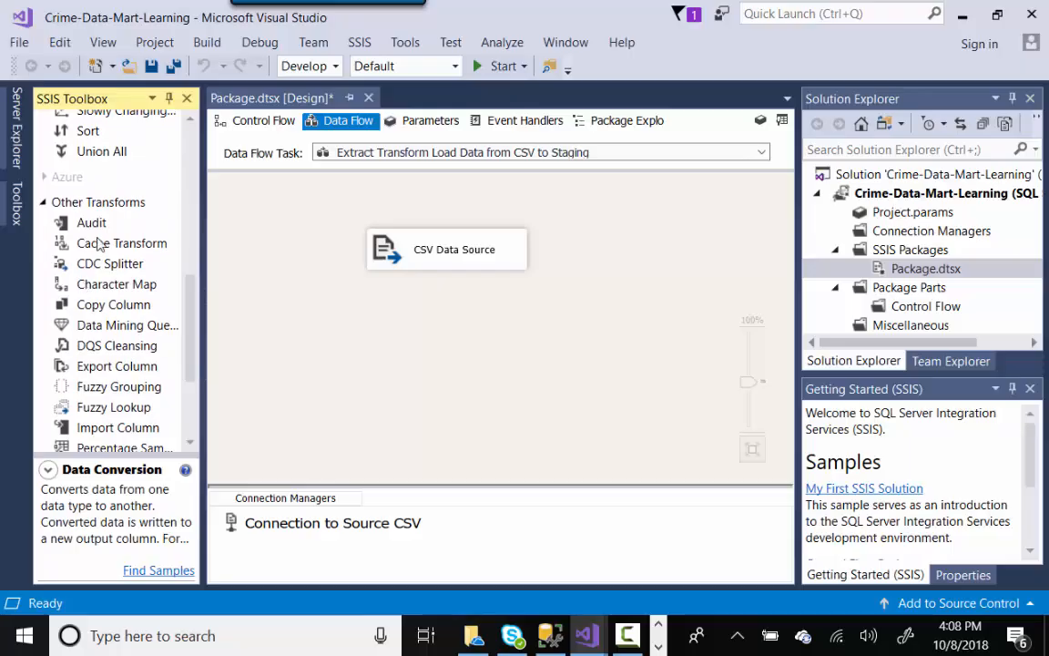
scroll(168, 314, "up", 6)
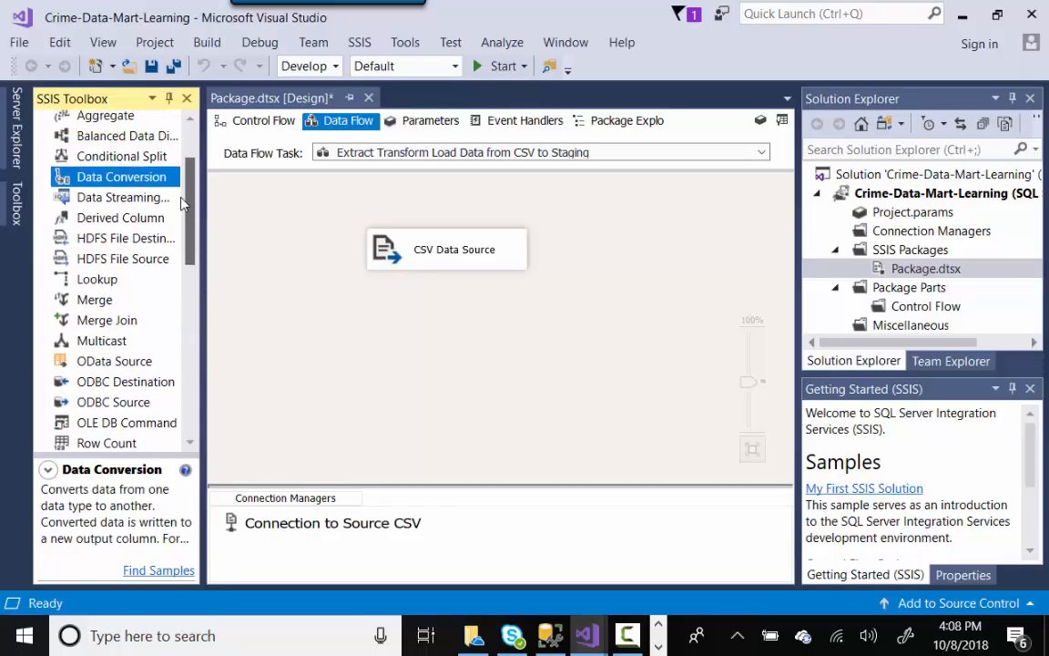
scroll(181, 197, "up", 1)
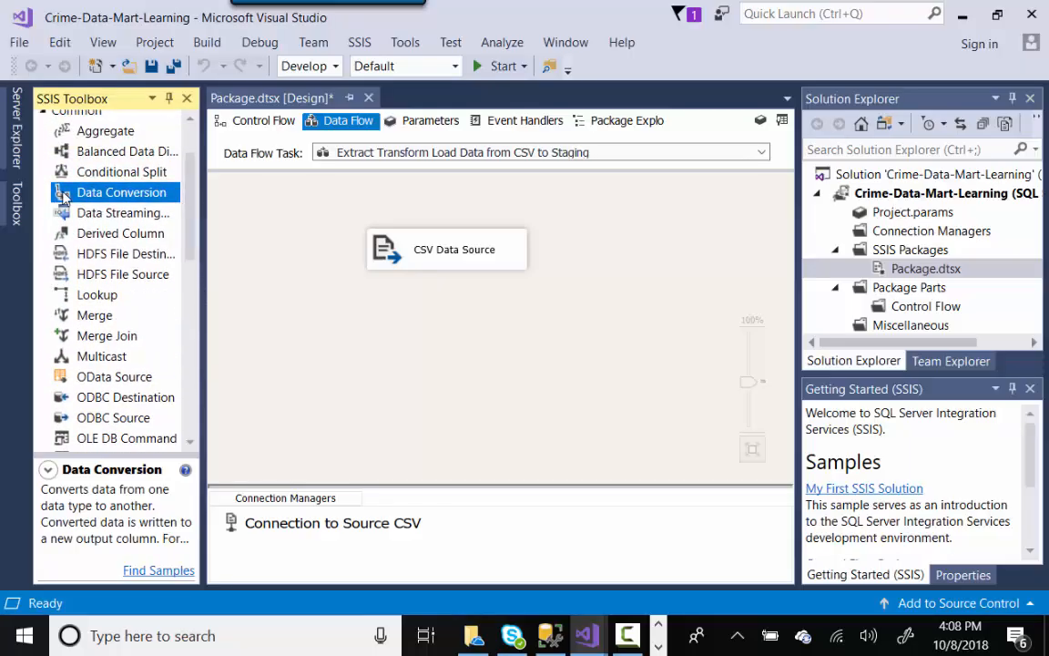
left_click_drag(64, 196, 450, 321)
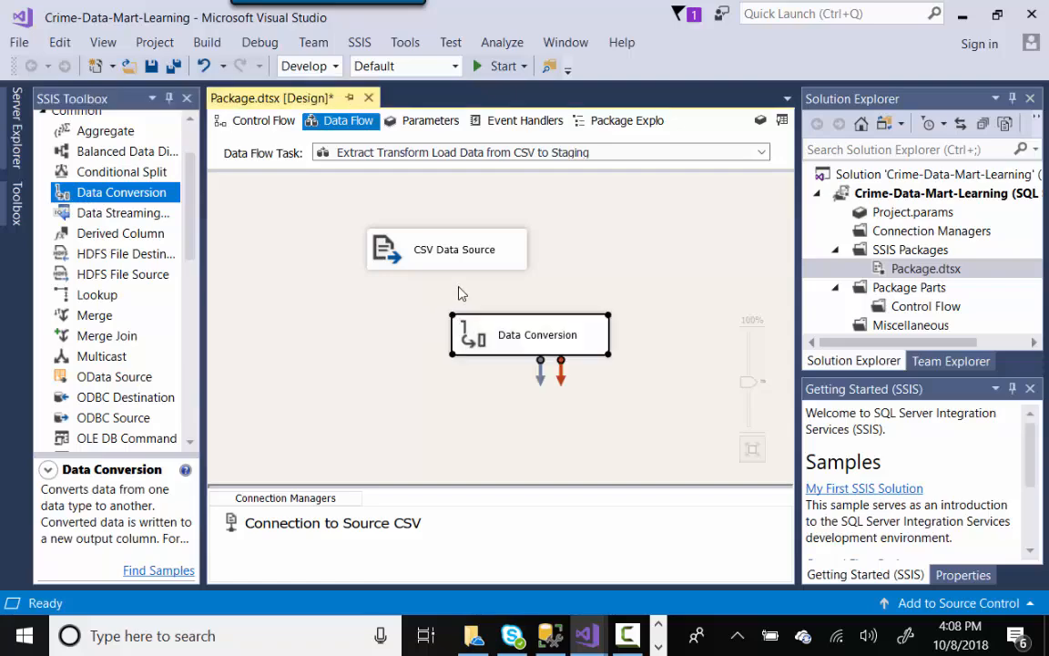
Connect the regular data output of CSV Data Source to the Data Conversion transformation
left_click(448, 262)
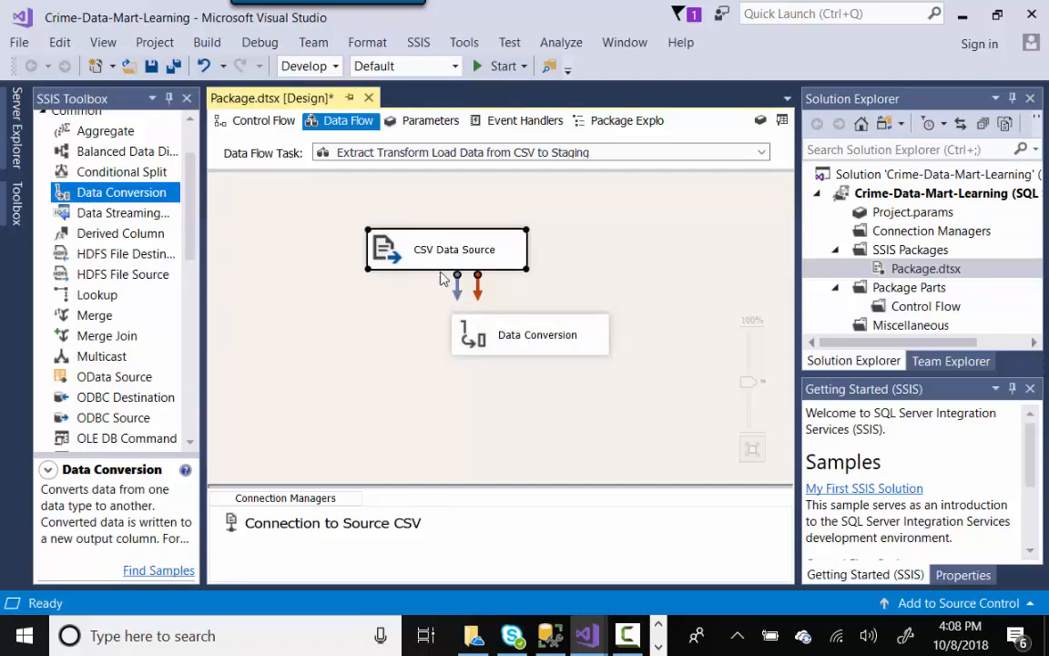
left_click_drag(459, 299, 466, 309)
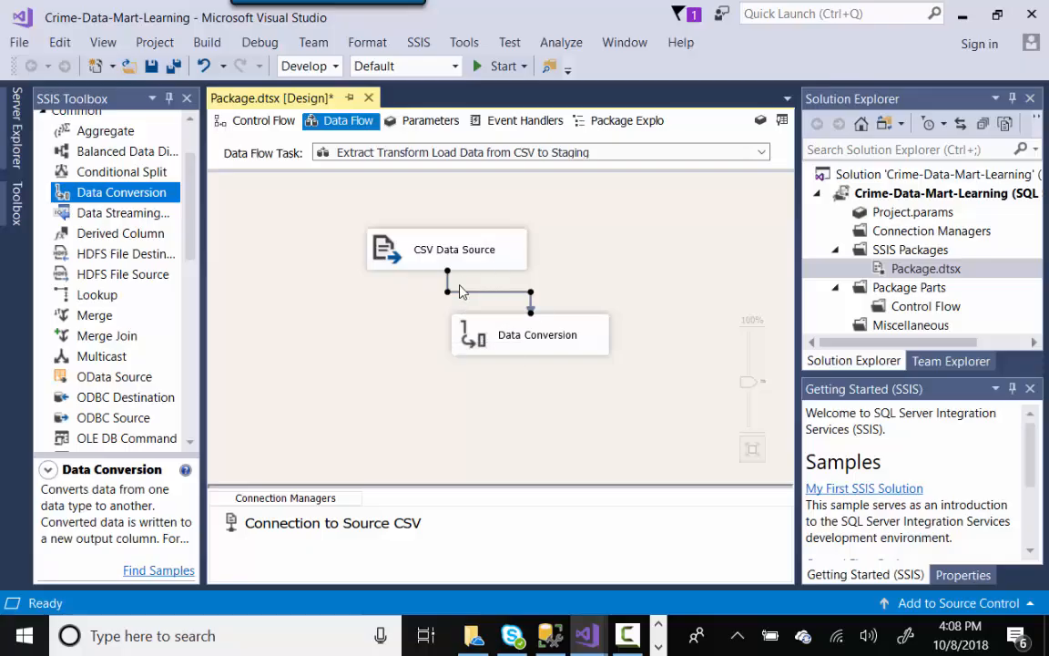
left_click(437, 242)
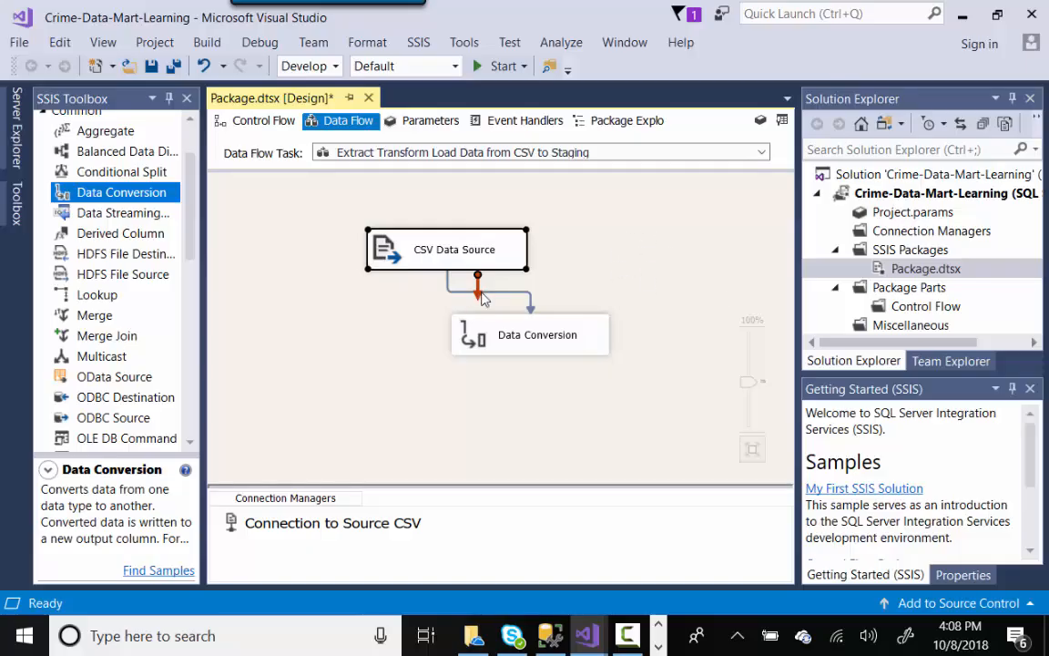
left_click(610, 294)
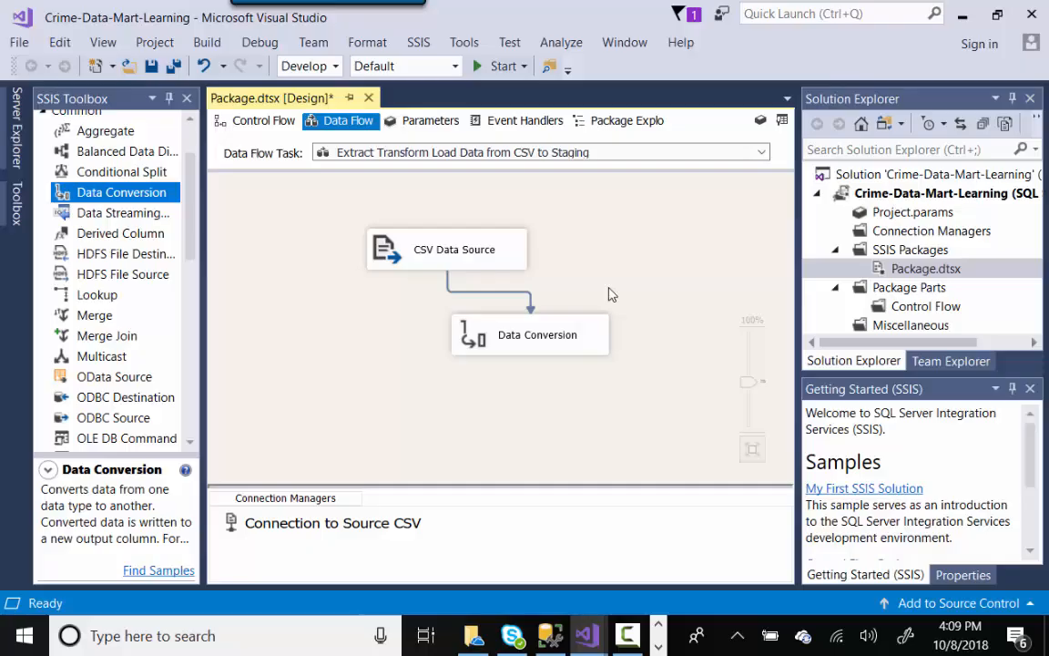
Rename the Data Conversion component as "Transformation"
left_click(523, 337)
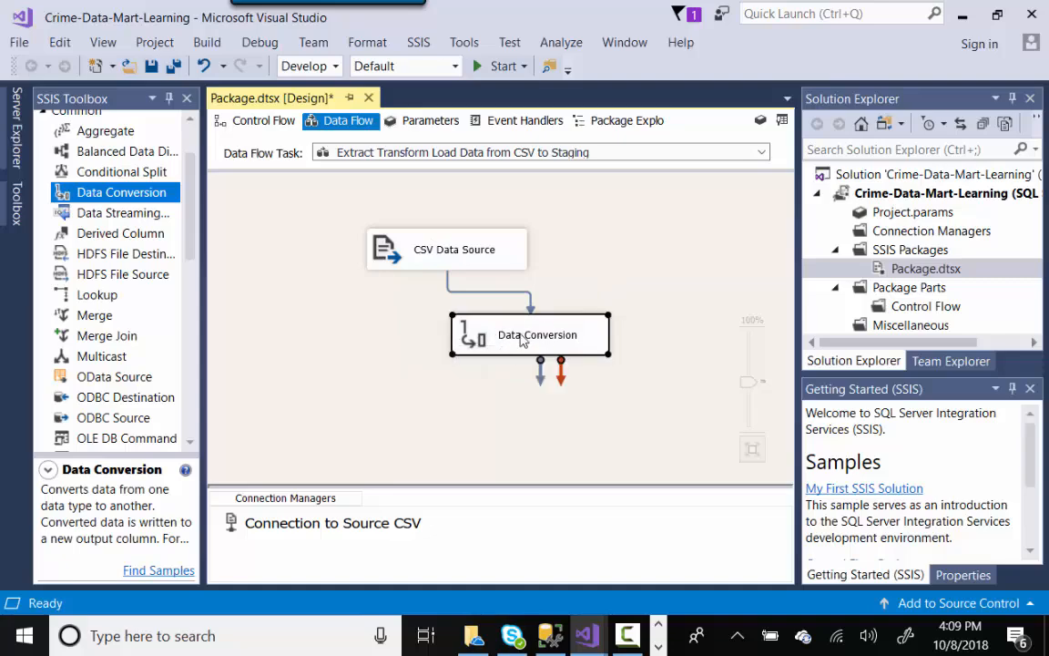
left_click(522, 337)
type("Tran")
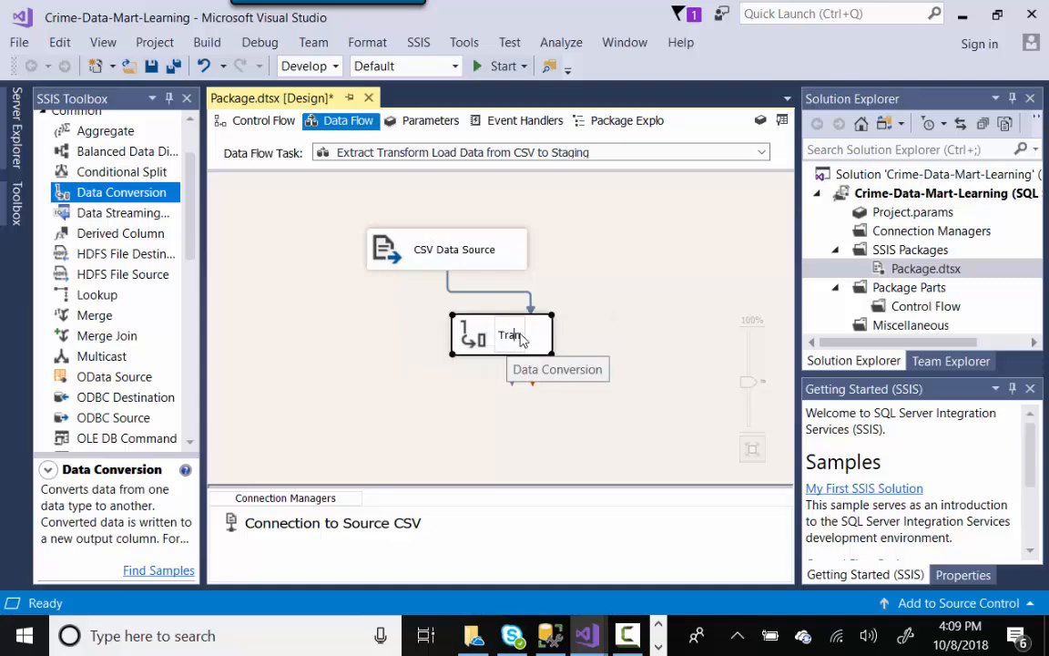
type("sformation")
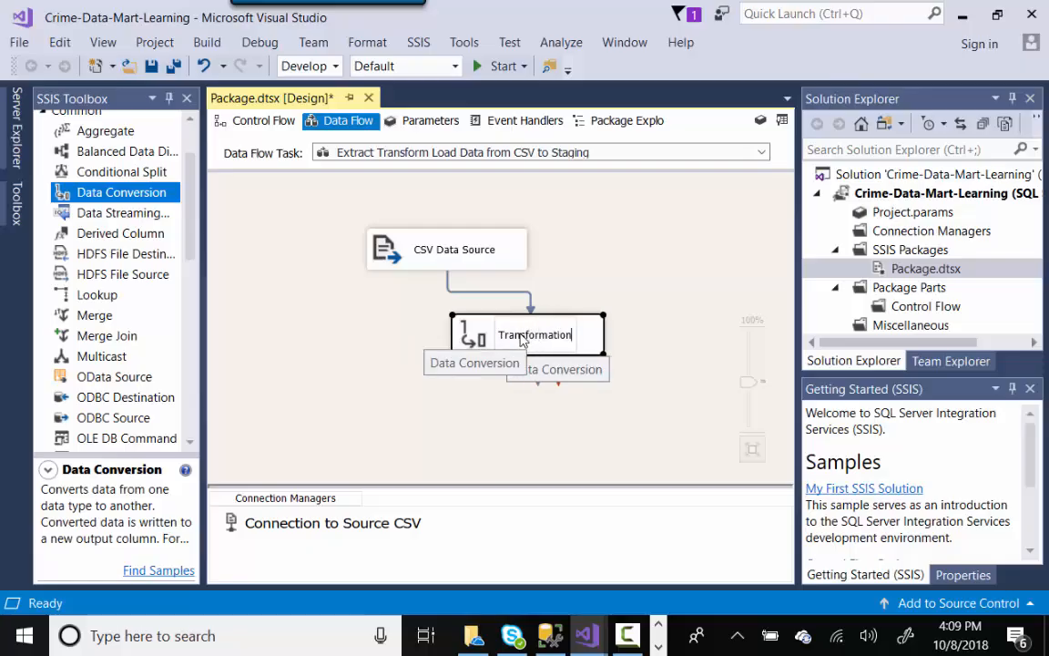
key("Return")
left_click(602, 401)
Open the Transformation component for editing and review the column data types of Crime.Source_Data_Staging in SQL Server Management Studio
double_click(597, 346)
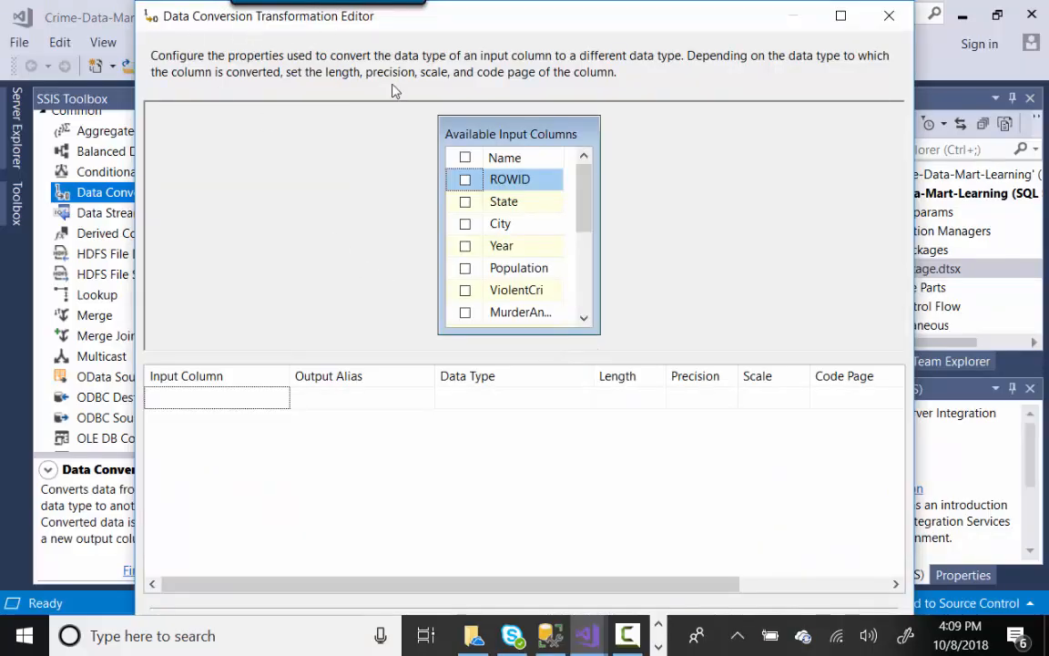
left_click(542, 630)
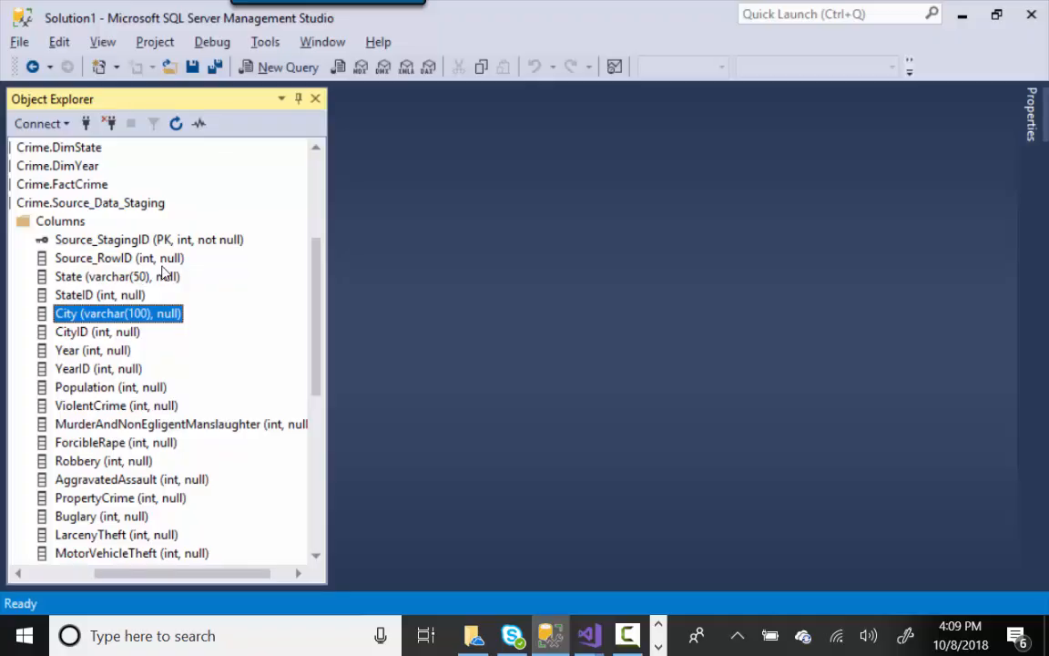
left_click(95, 260)
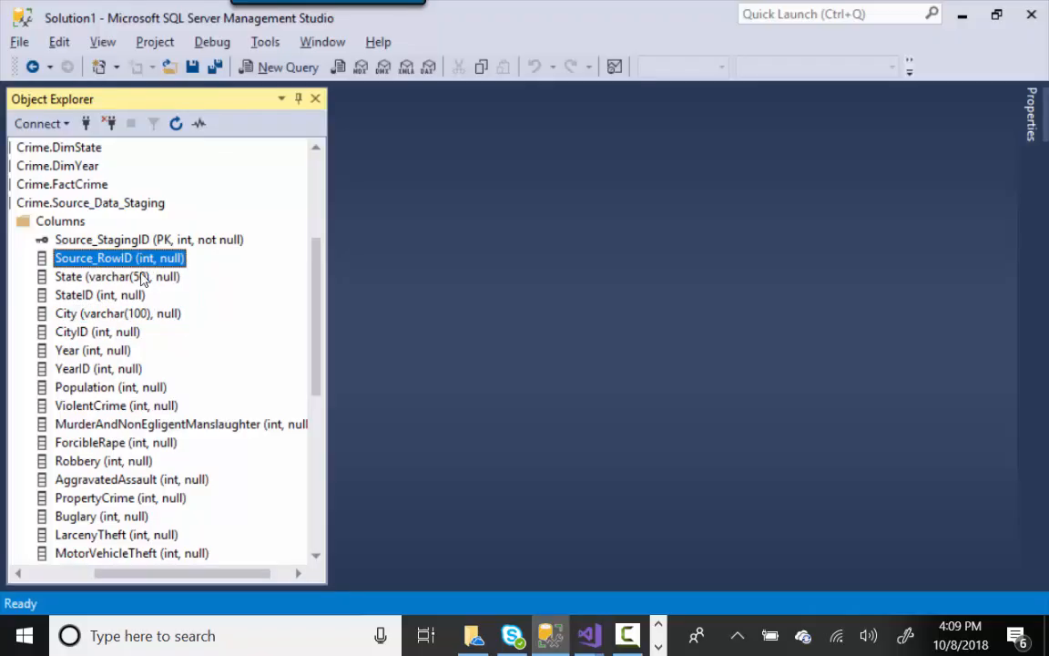
left_click(121, 279)
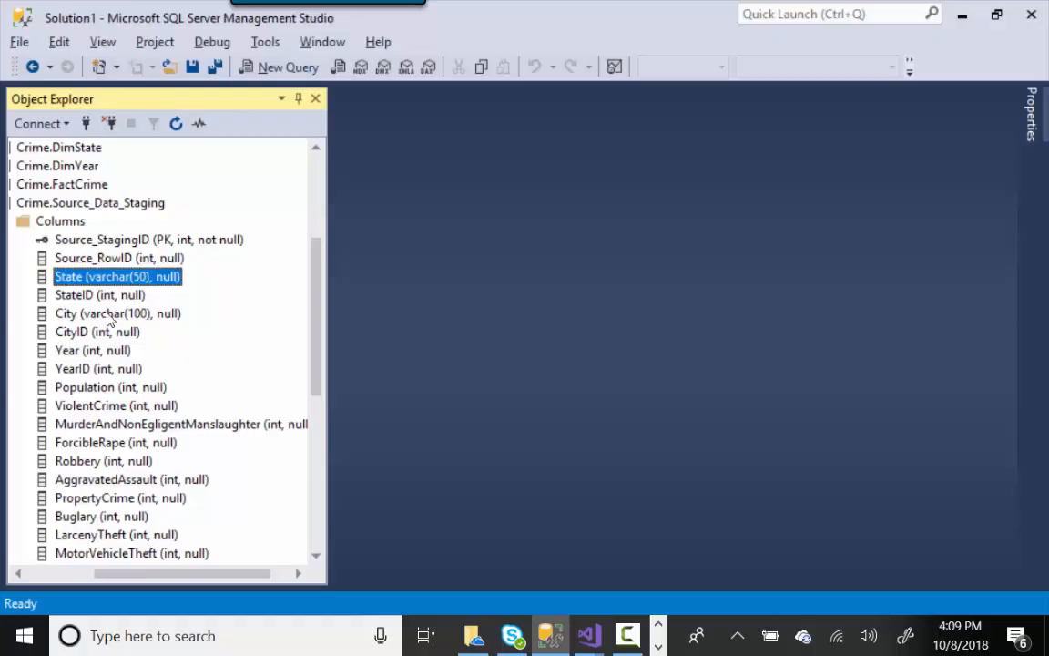
left_click(111, 313)
left_click(102, 350)
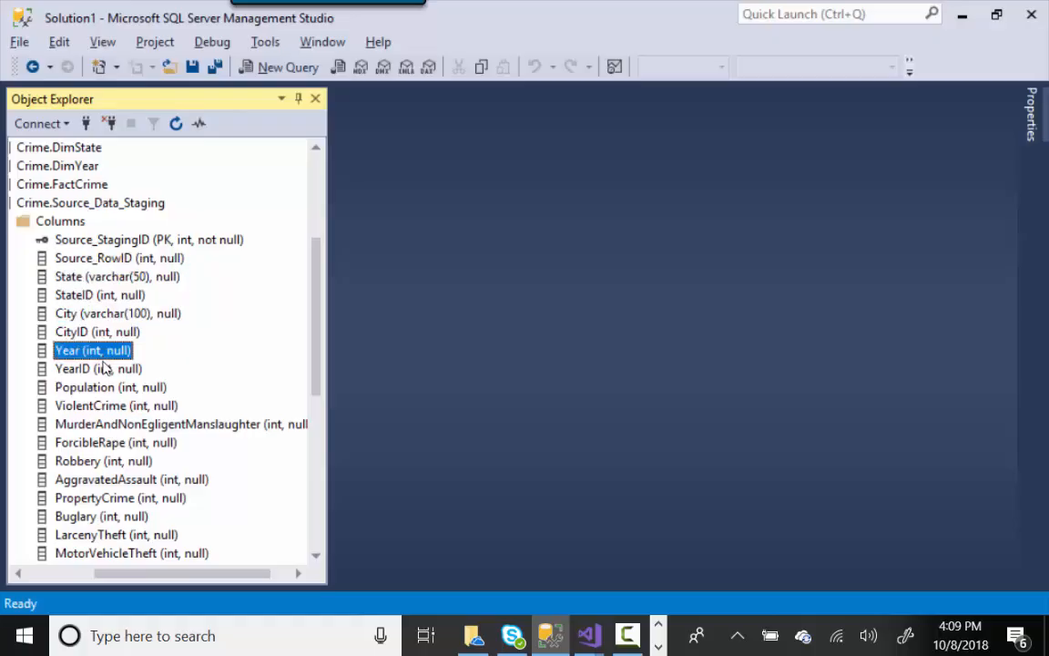
left_click(103, 369)
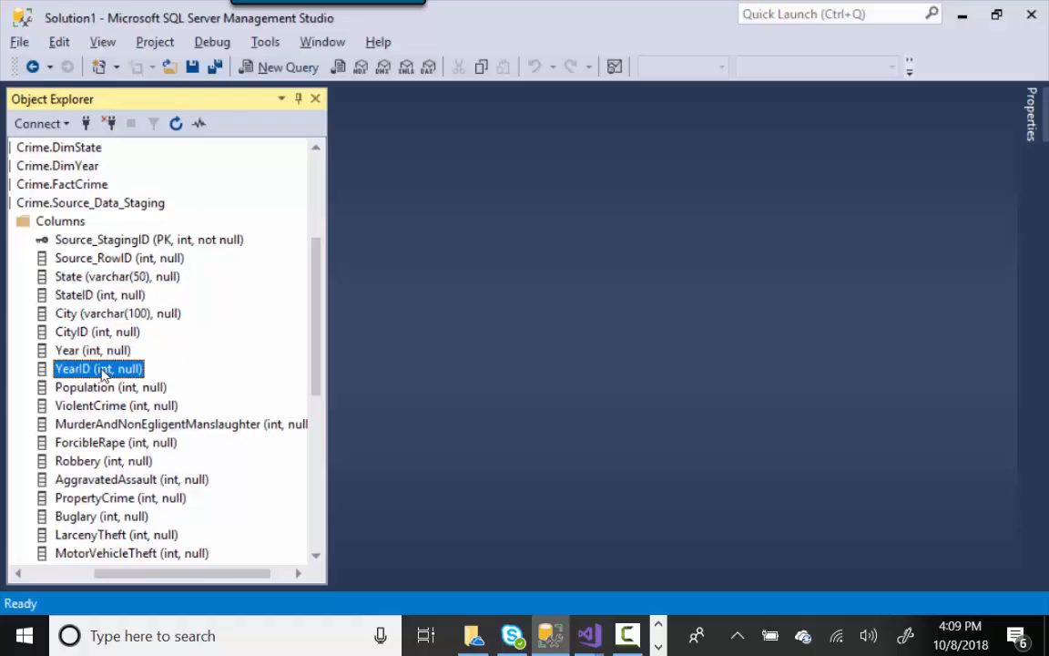
Return to the Data Conversion editor in Visual Studio and include all available input columns in the conversion
left_click(587, 636)
key("alt+Tab")
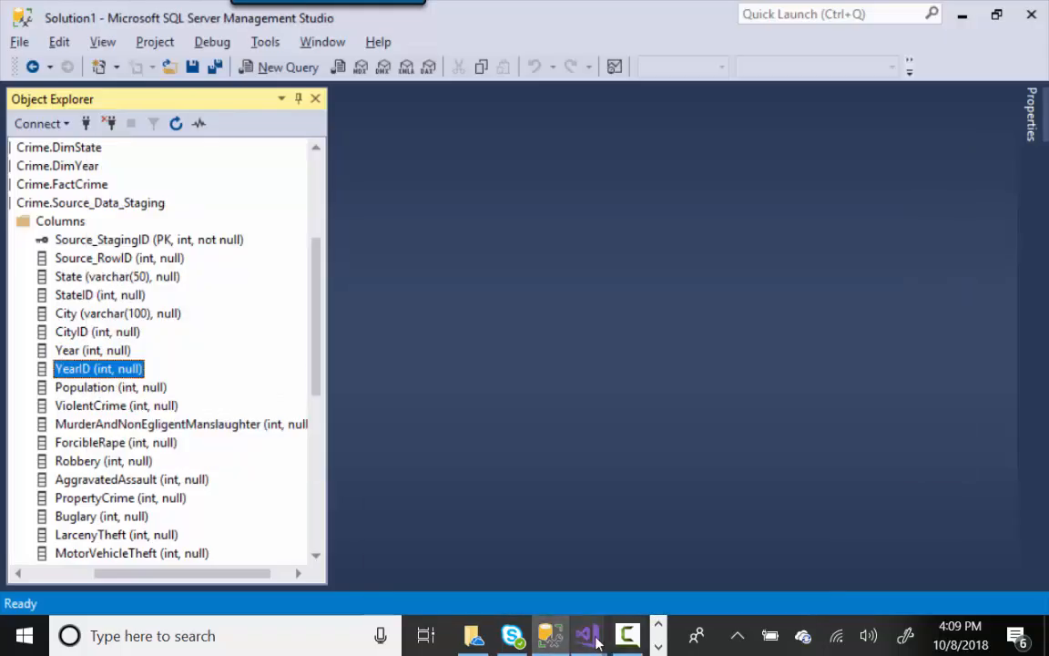
left_click(590, 636)
left_click(641, 484)
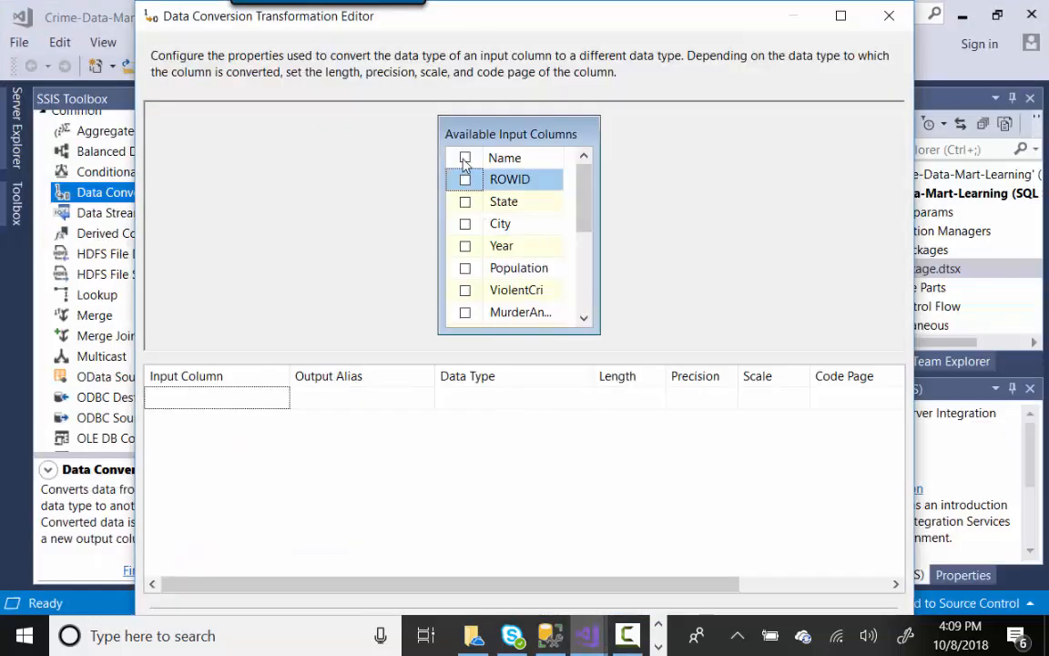
left_click(465, 159)
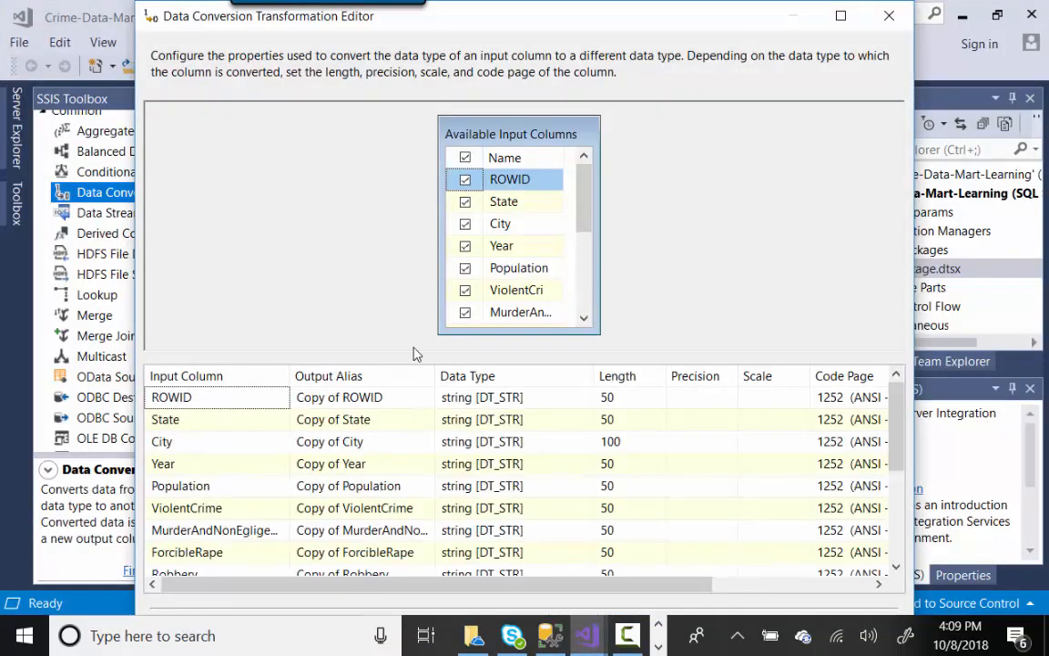
Set the output alias of the ROWID column to "Transform ROWID"
left_click(384, 399)
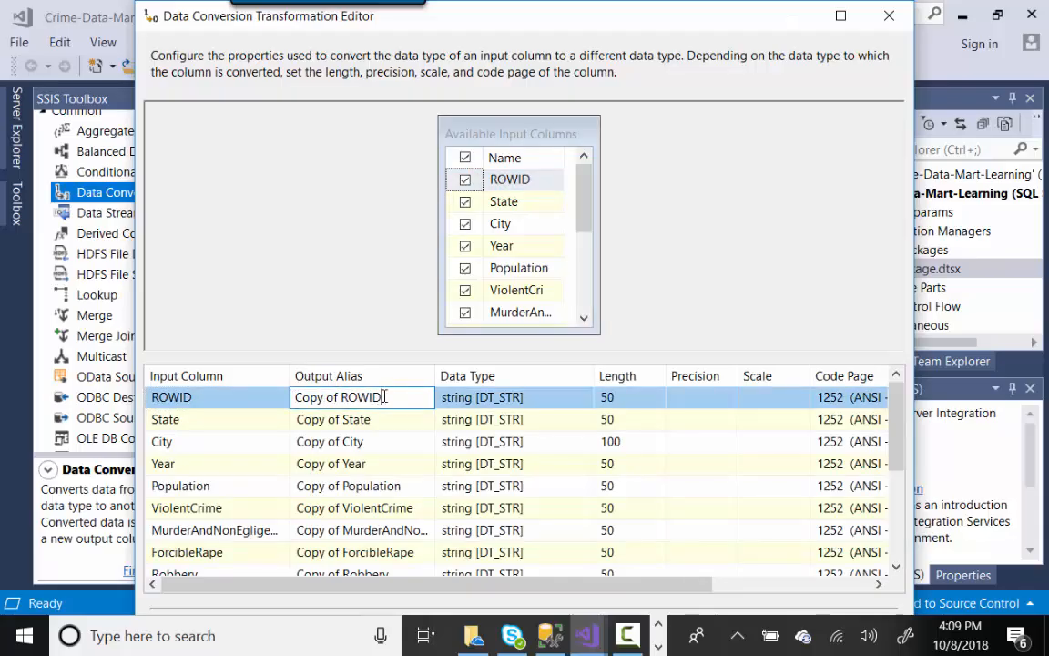
left_click_drag(329, 400, 260, 404)
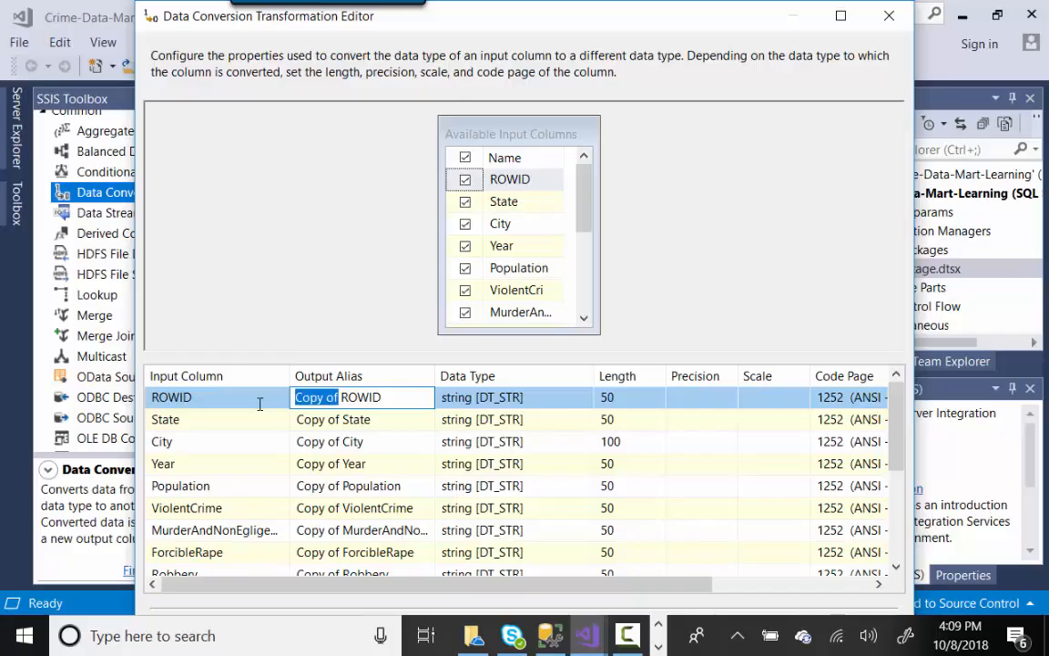
type("Transf")
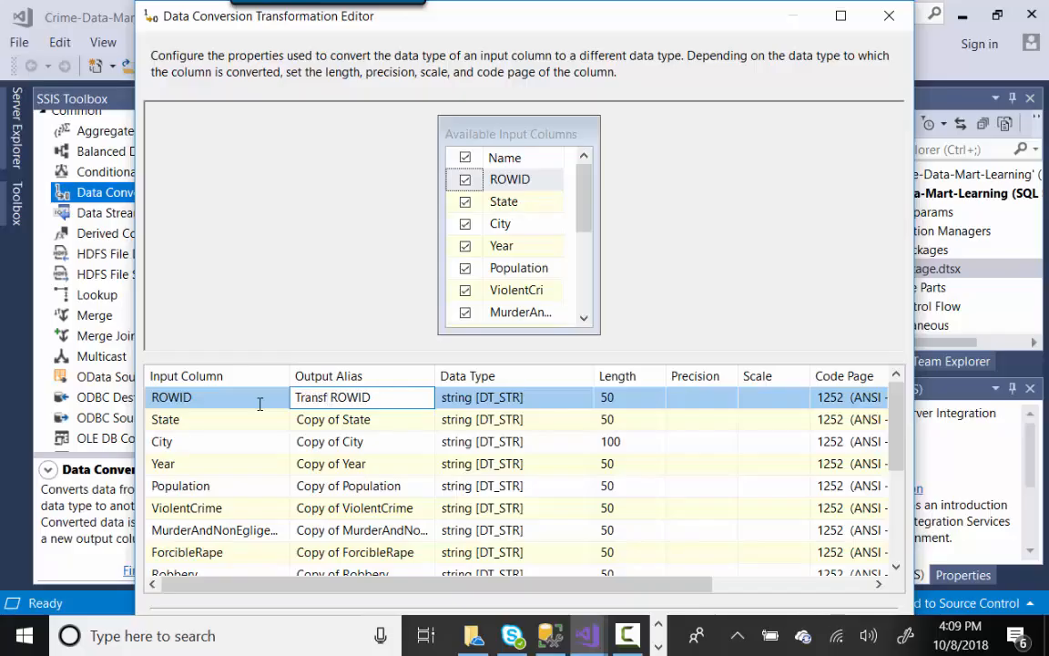
type("orm")
Set the output data type of the ROWID column to four-byte unsigned integer
left_click(538, 401)
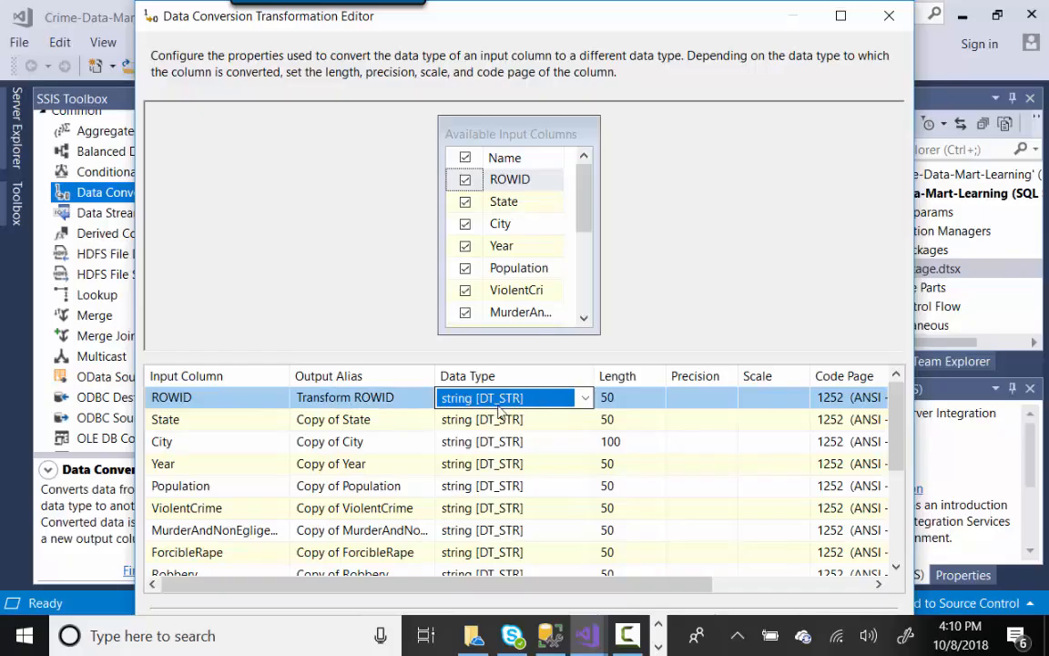
left_click(585, 398)
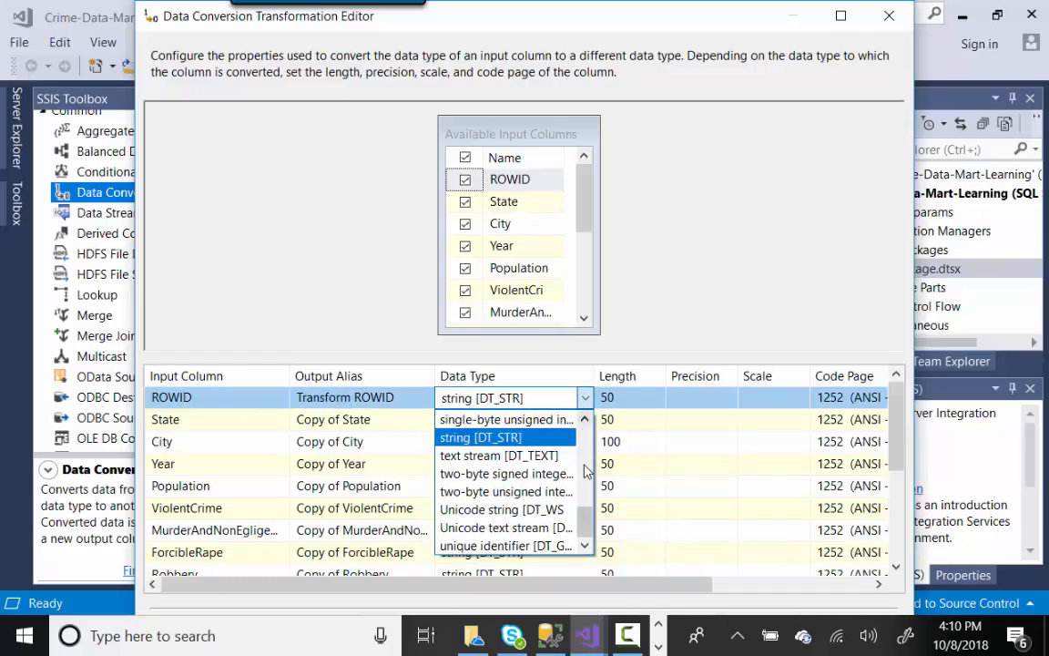
left_click_drag(592, 526, 588, 506)
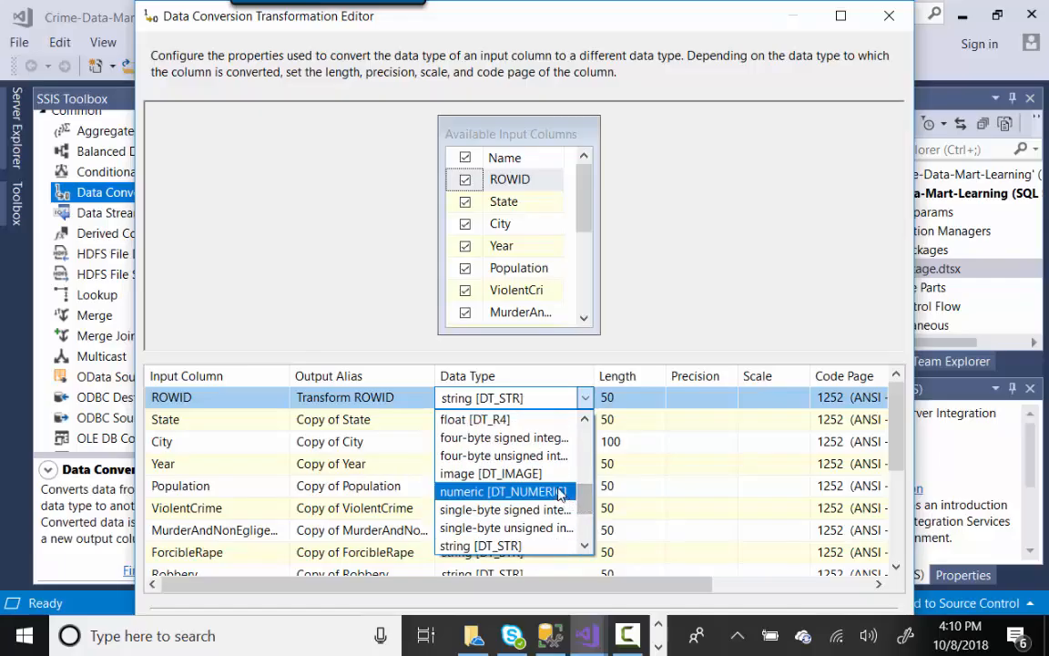
left_click(510, 456)
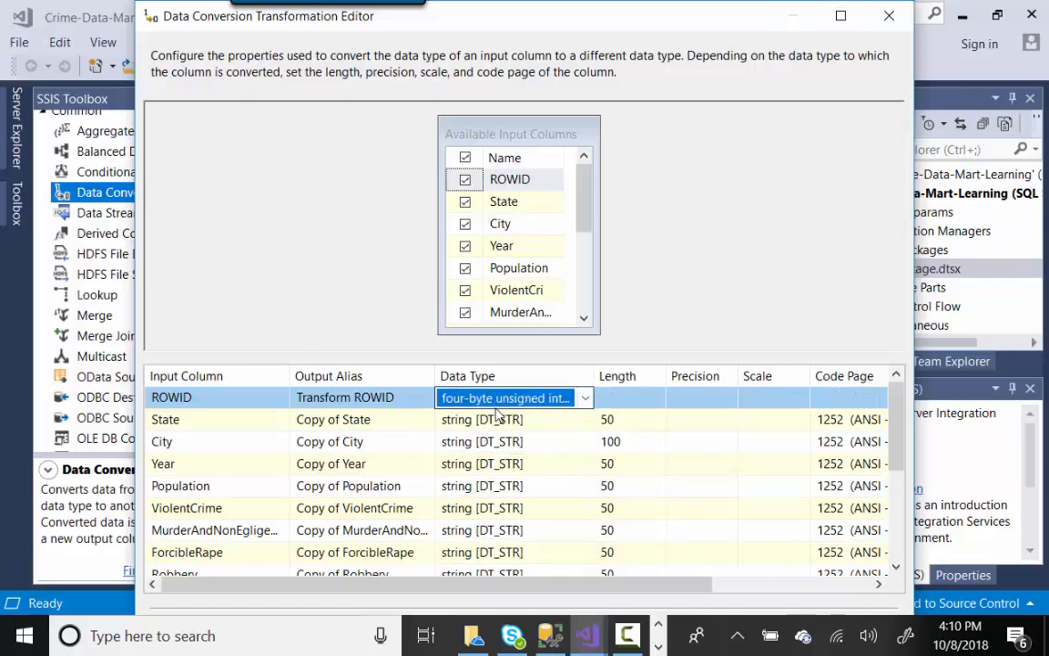
Switch to the CrimeETL project and examine the aliases and data types in its Data Conversion component within Get Crime Data from Source CSV
left_click(590, 629)
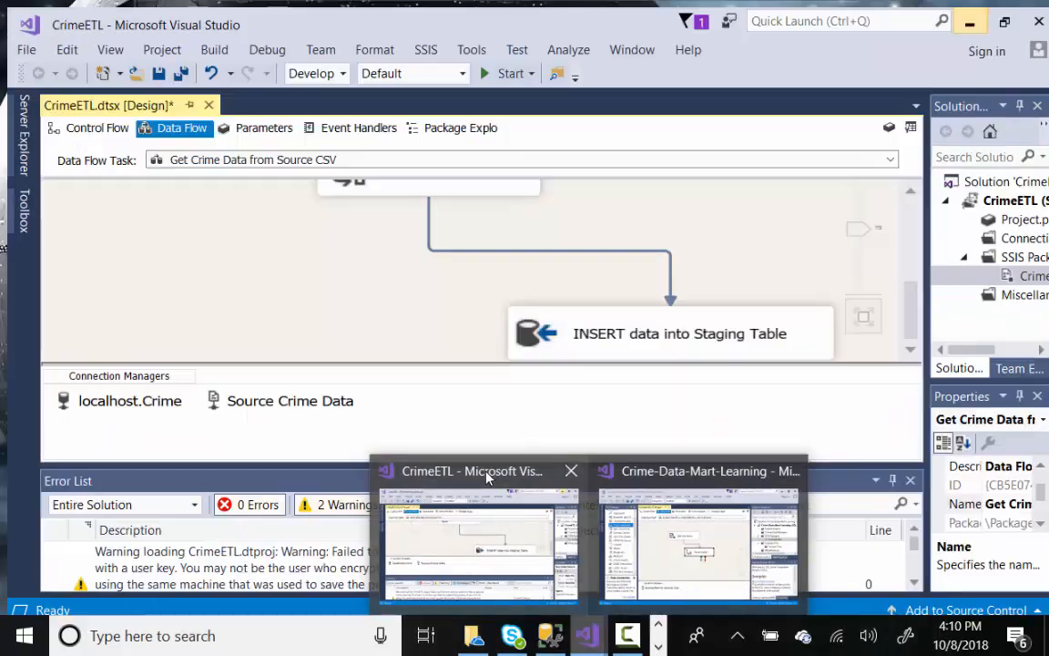
left_click(445, 458)
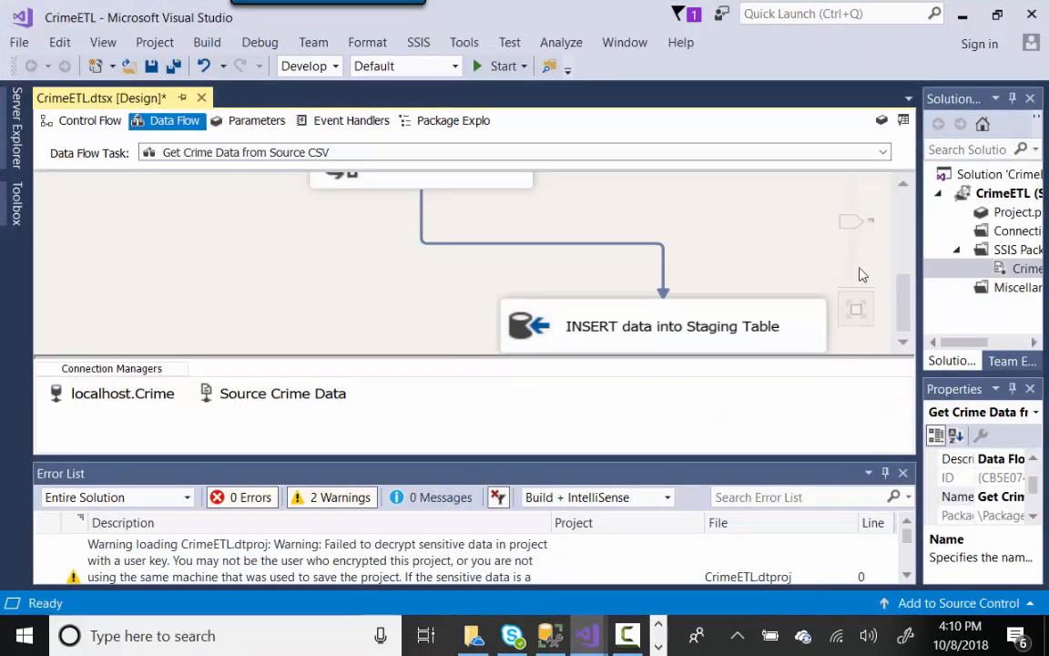
scroll(806, 228, "up", 3)
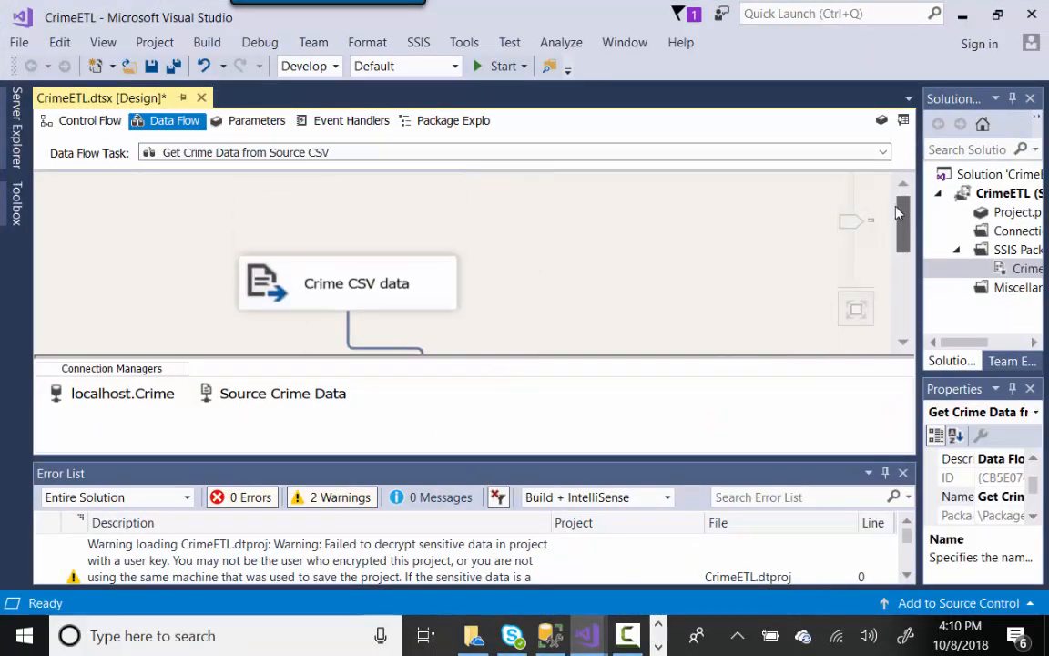
double_click(445, 274)
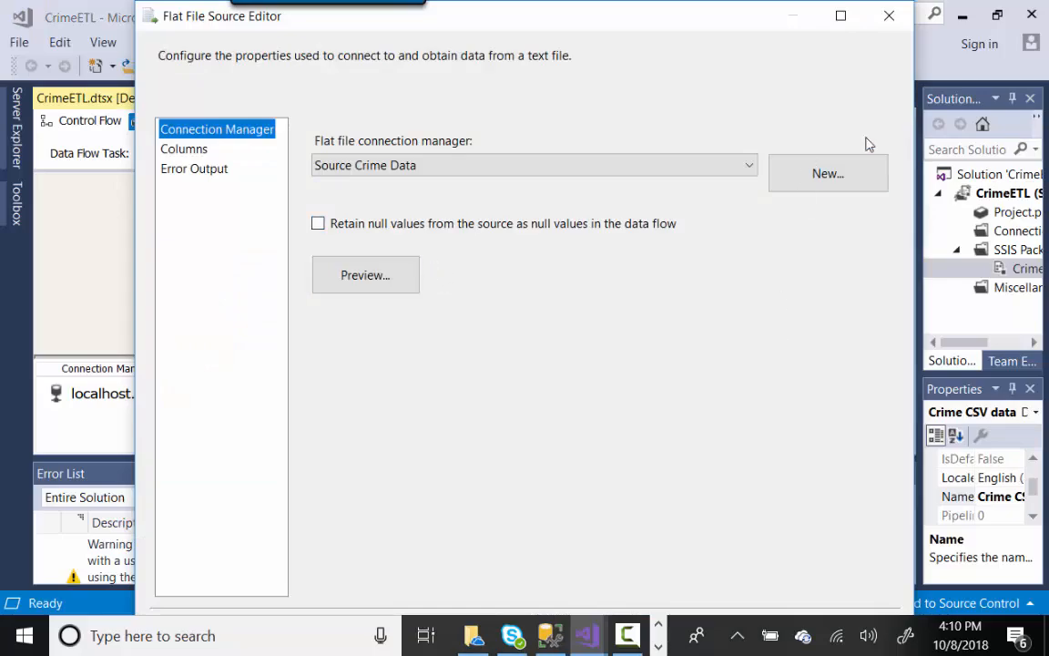
left_click(889, 15)
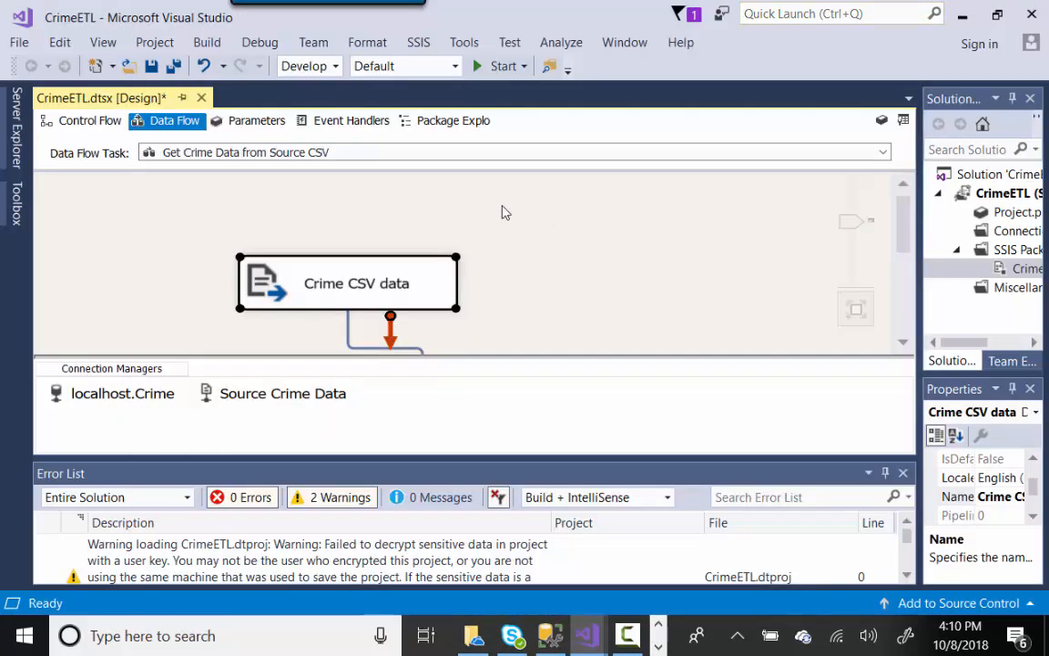
left_click(95, 121)
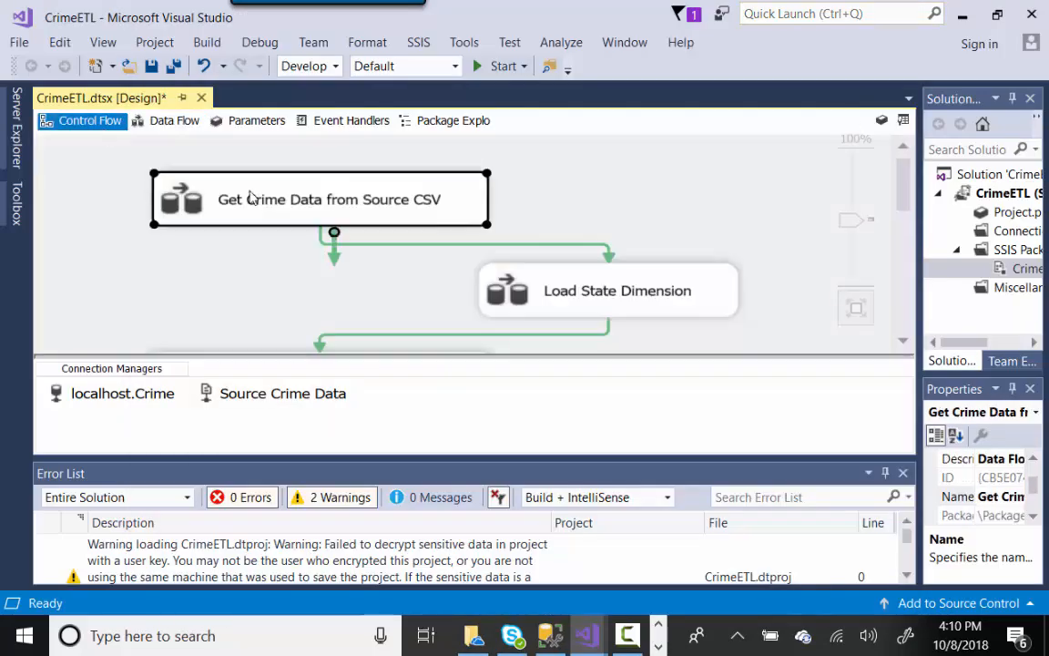
double_click(313, 201)
left_click_drag(903, 227, 896, 280)
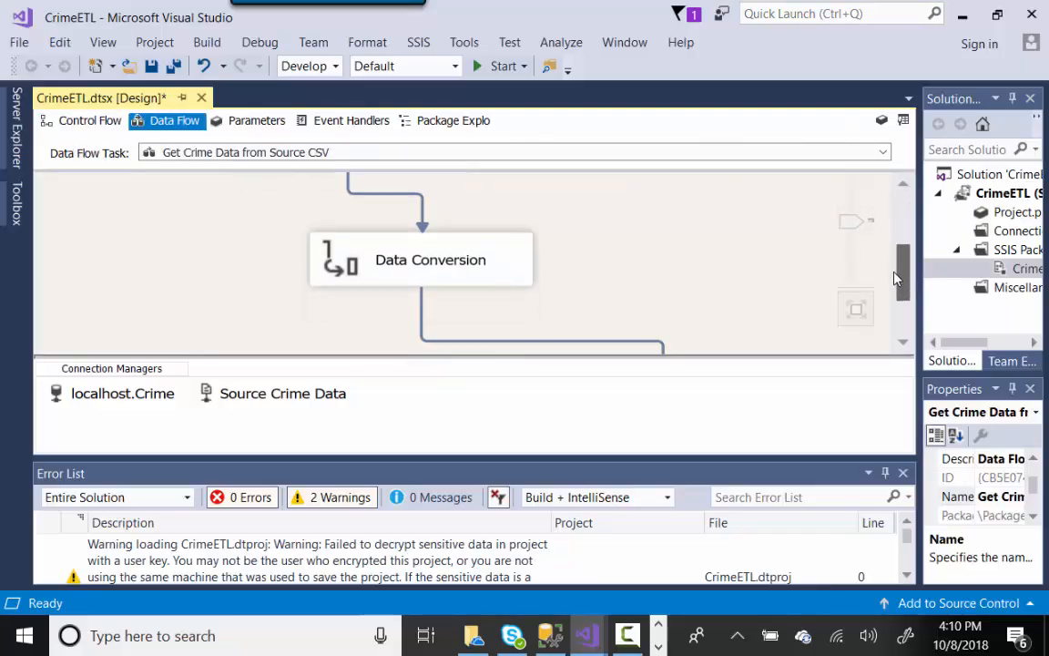
double_click(517, 279)
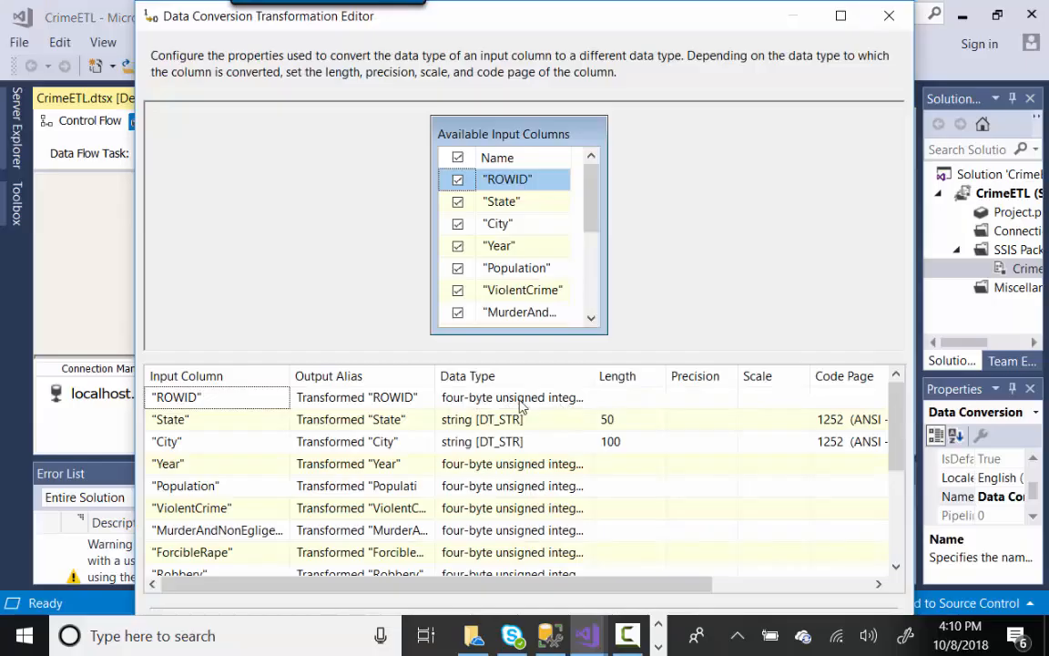
left_click(889, 15)
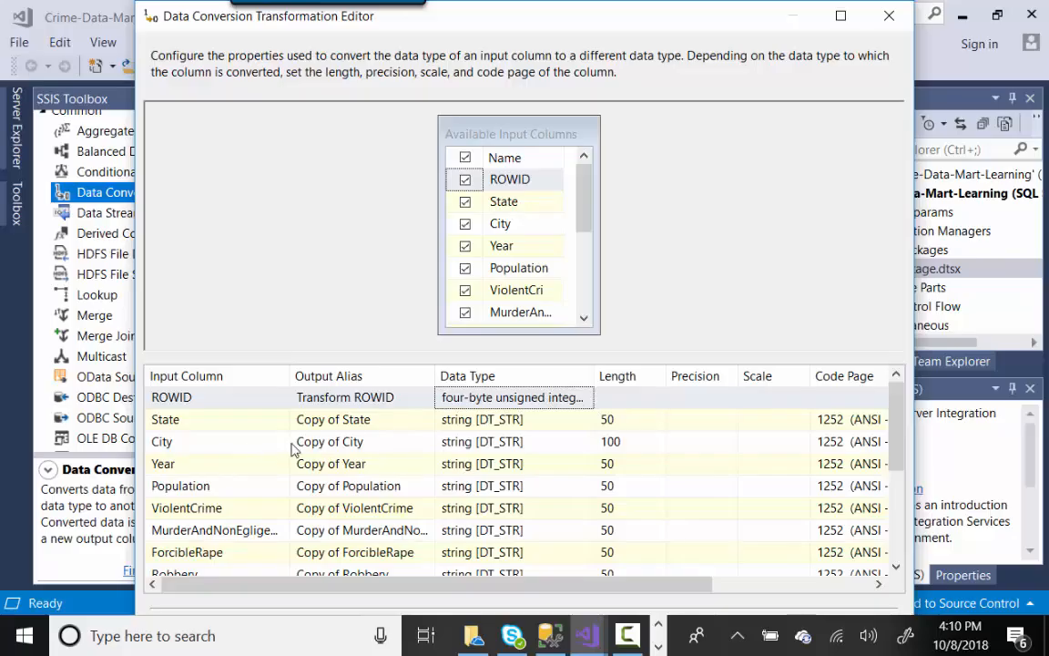
In the Crime-Data-Mart-Learning Data Conversion editor, set the City column's output alias to "Transformed City"
left_click(324, 443)
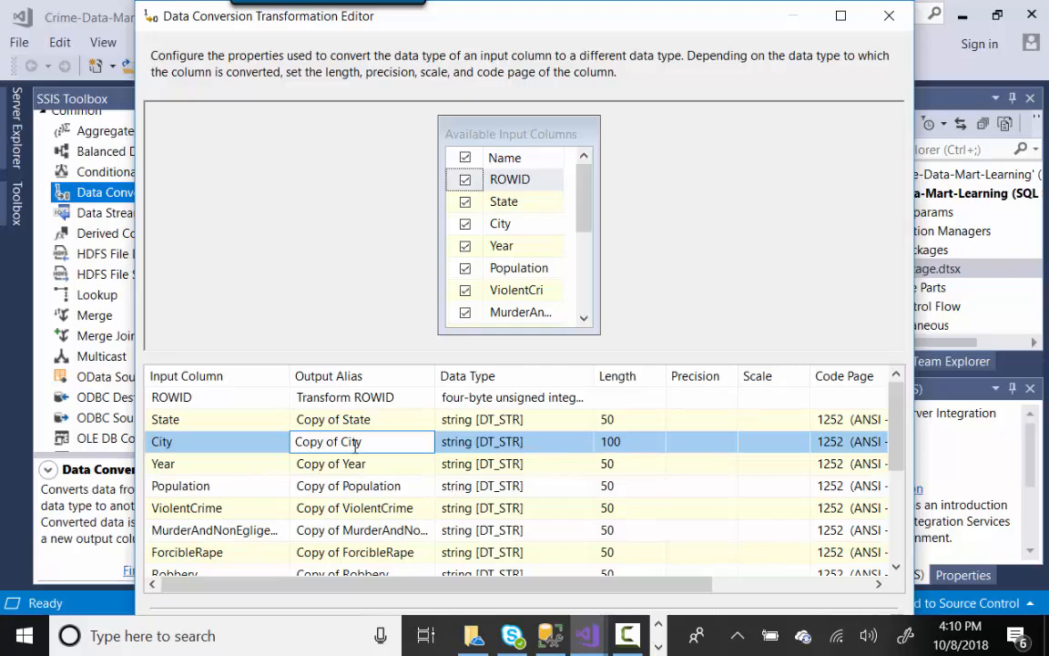
left_click_drag(339, 441, 278, 444)
type("Transforme")
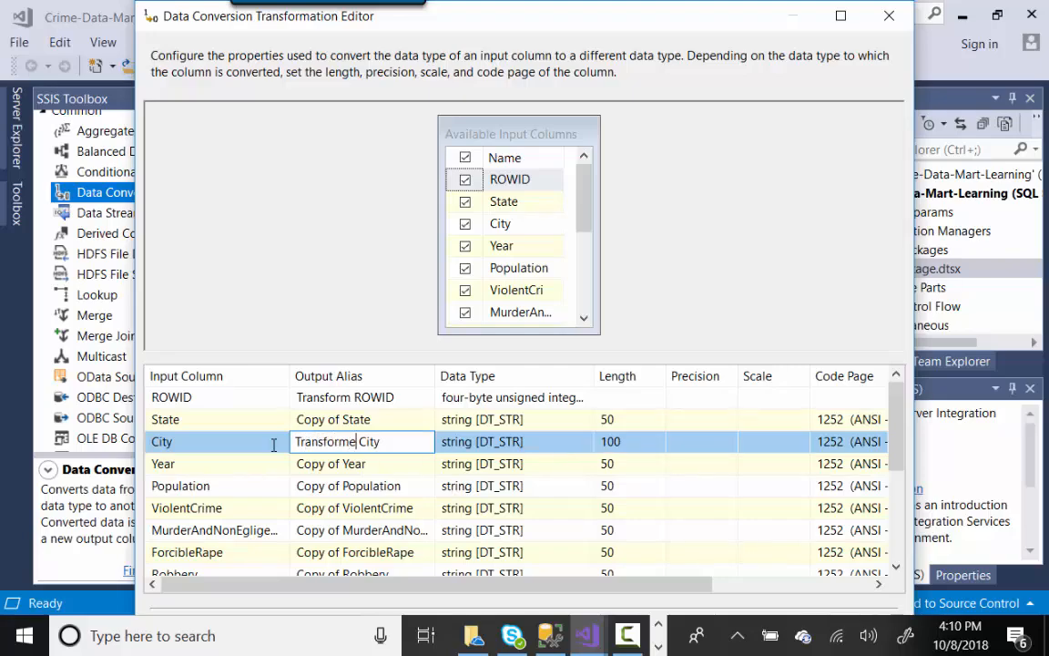
type("d")
Set the output alias of the State column to "Transformed State"
left_click(323, 419)
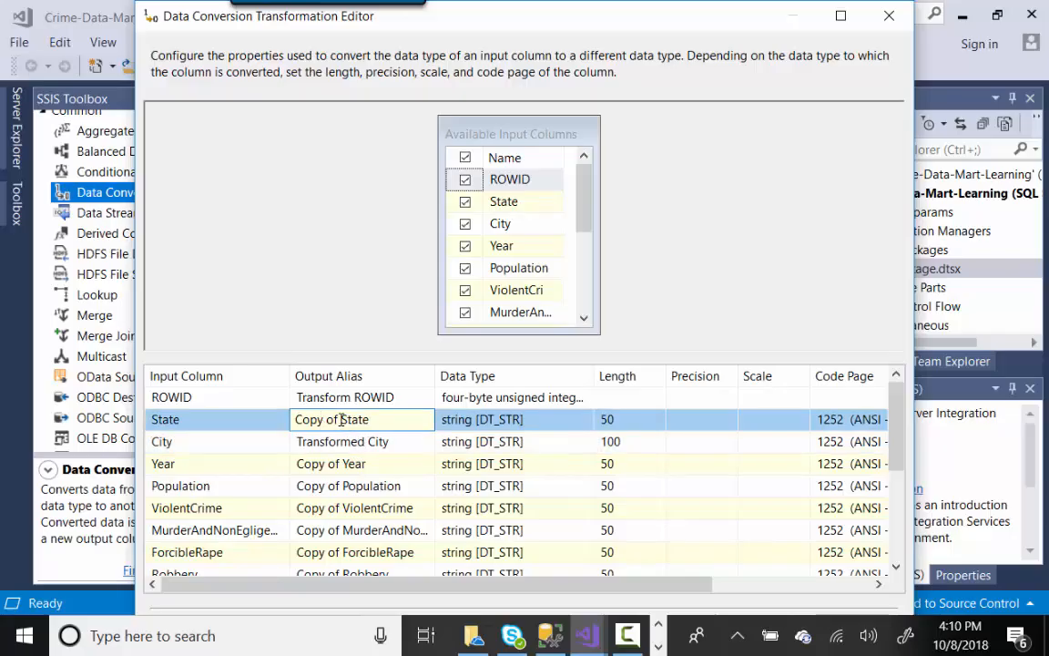
left_click_drag(341, 419, 293, 421)
type("Tans")
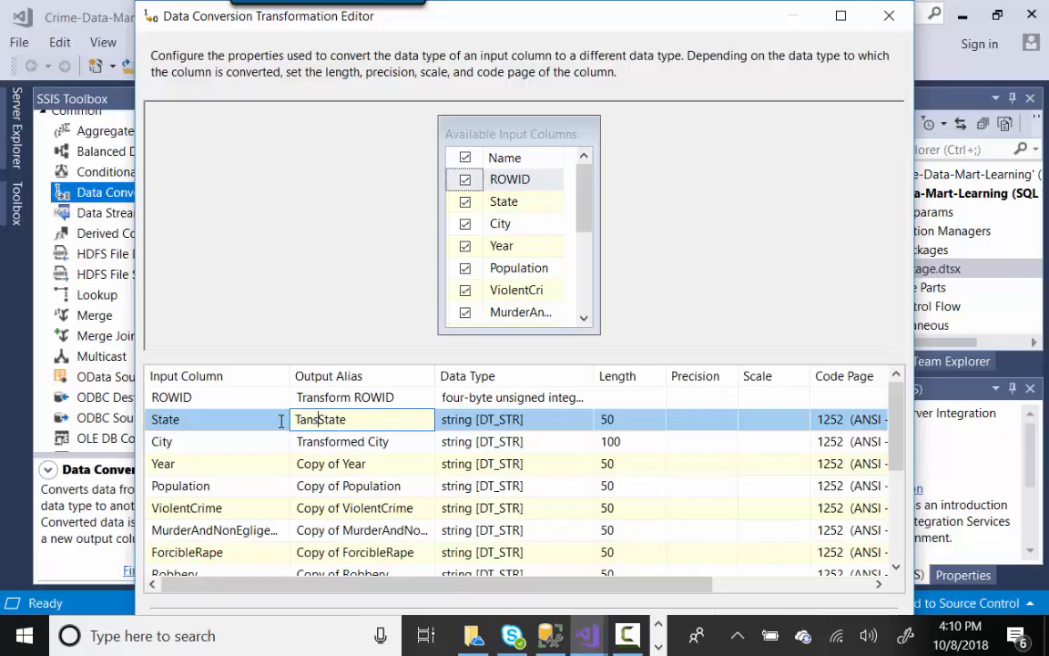
key("BackSpace")
key("BackSpace")
key("BackSpace")
type("ransformed")
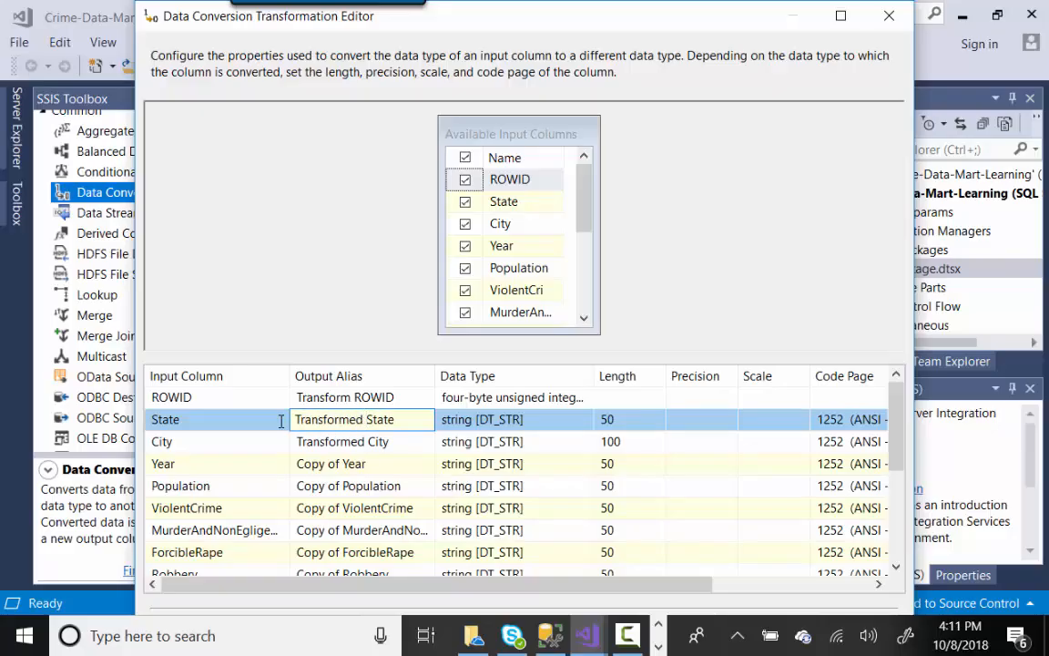
Set the output data type of the Year column to four-byte unsigned integer
left_click(307, 464)
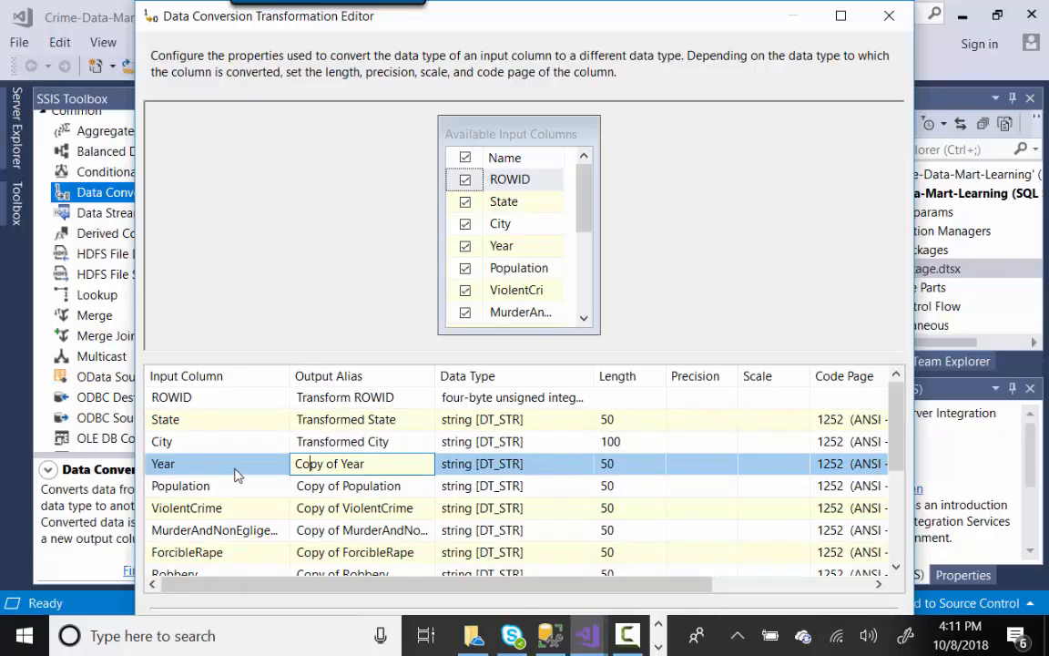
left_click(561, 469)
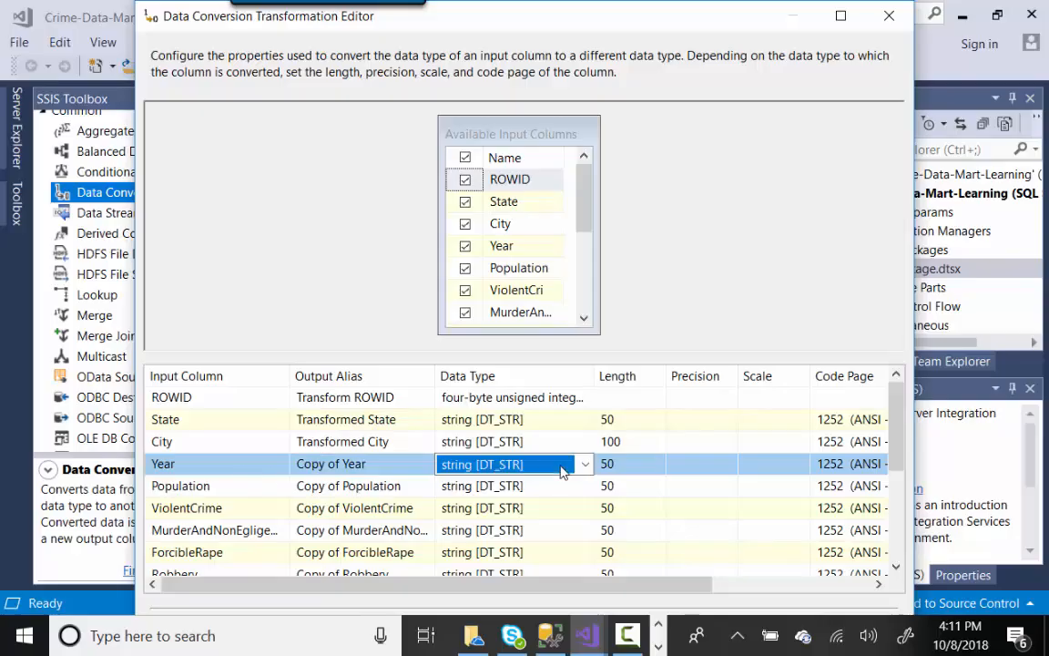
left_click(584, 463)
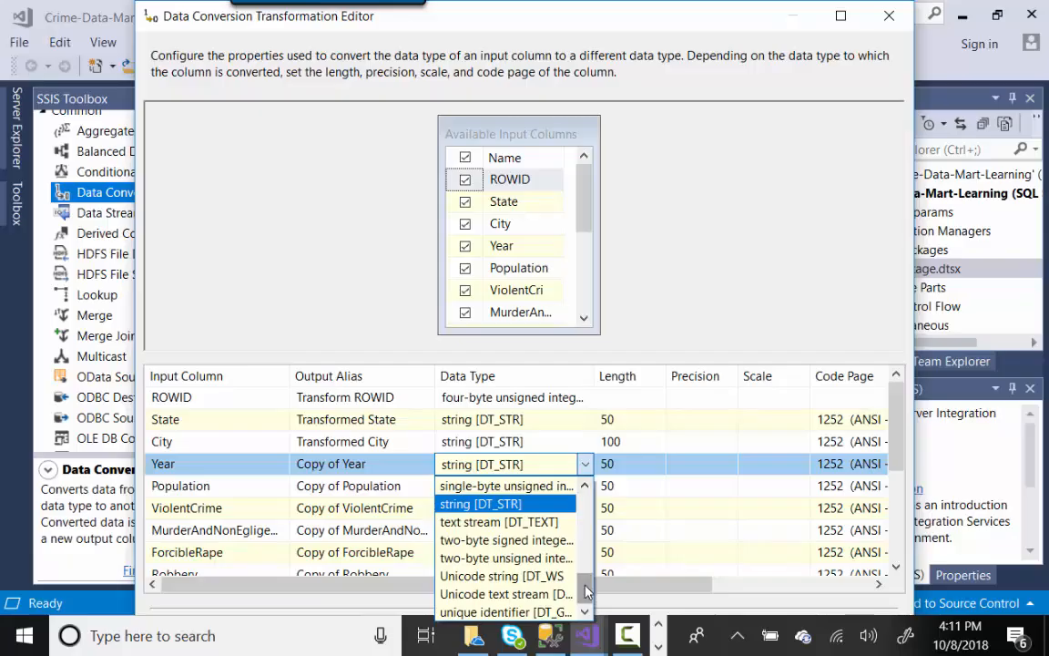
scroll(589, 505, "up", 7)
left_click_drag(588, 512, 600, 557)
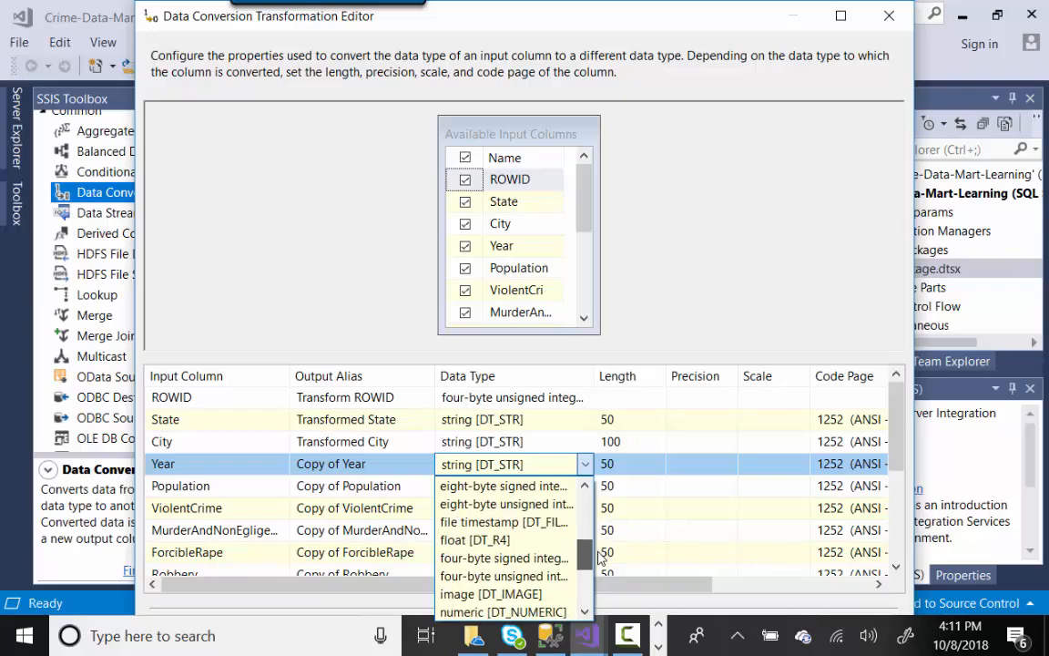
left_click(537, 569)
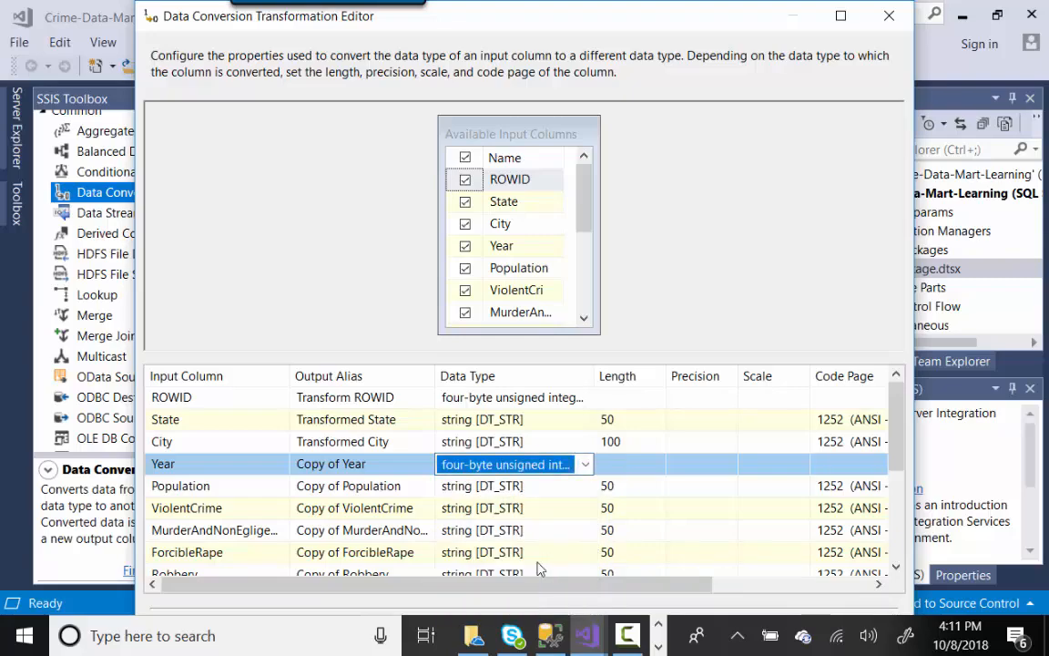
Set the output data types of the Population and ViolentCrime columns to four-byte unsigned integer
left_click(553, 492)
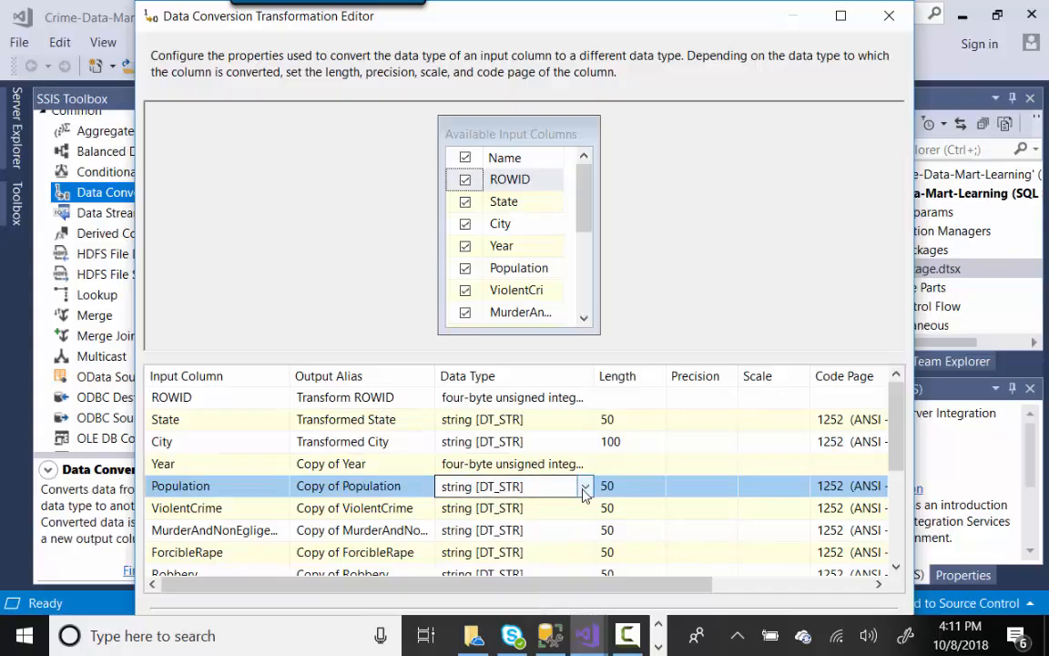
left_click(585, 486)
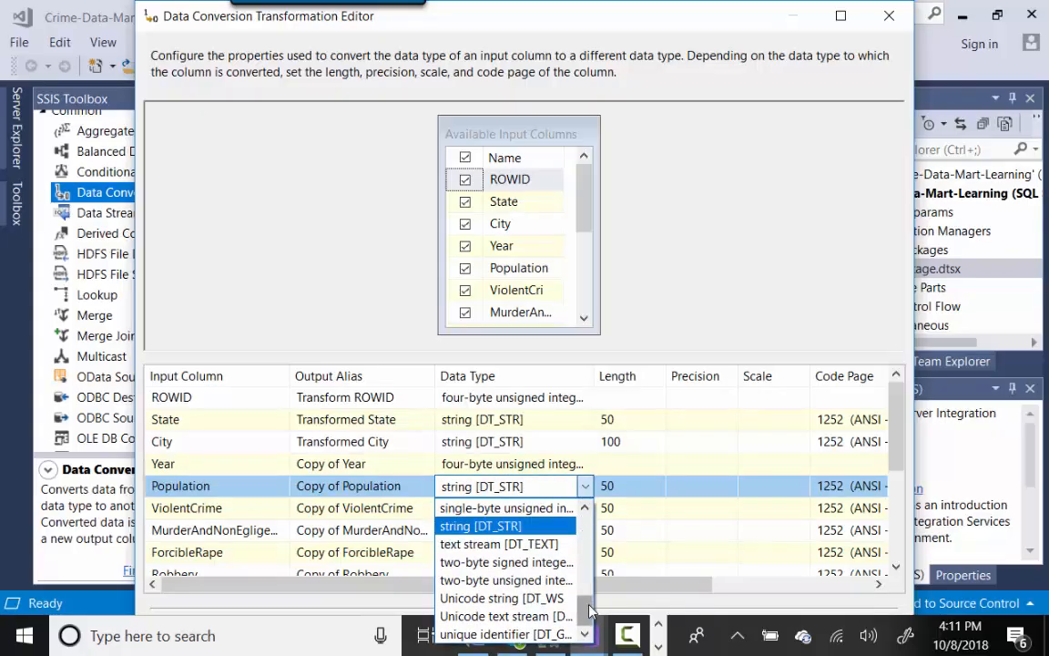
scroll(562, 562, "up", 2)
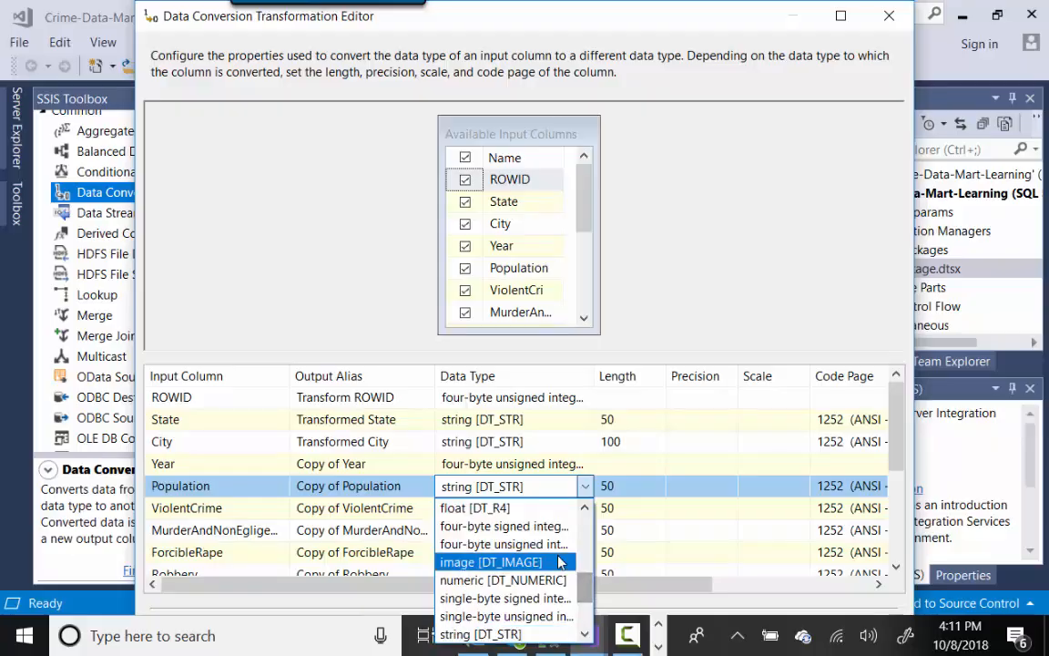
left_click(546, 544)
left_click(574, 507)
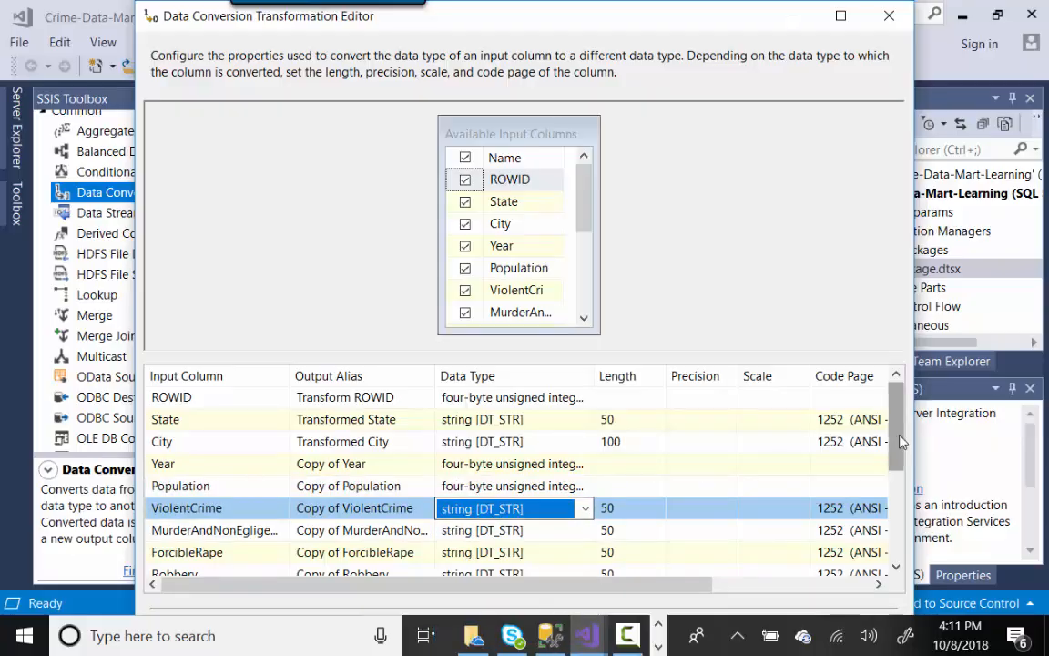
scroll(804, 424, "down", 4)
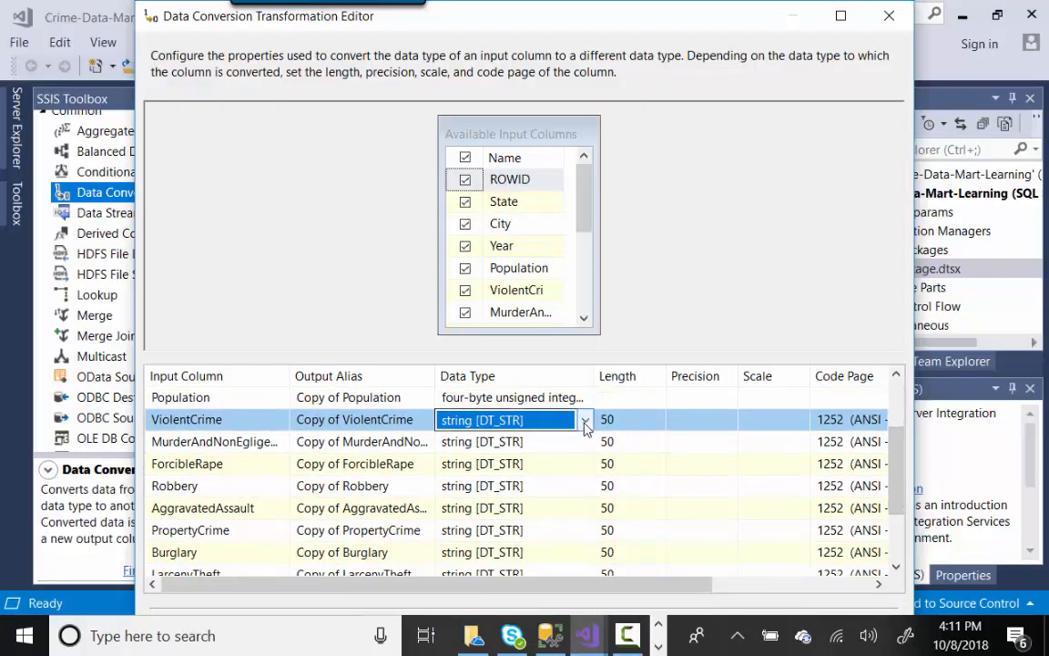
left_click(586, 420)
scroll(586, 535, "up", 2)
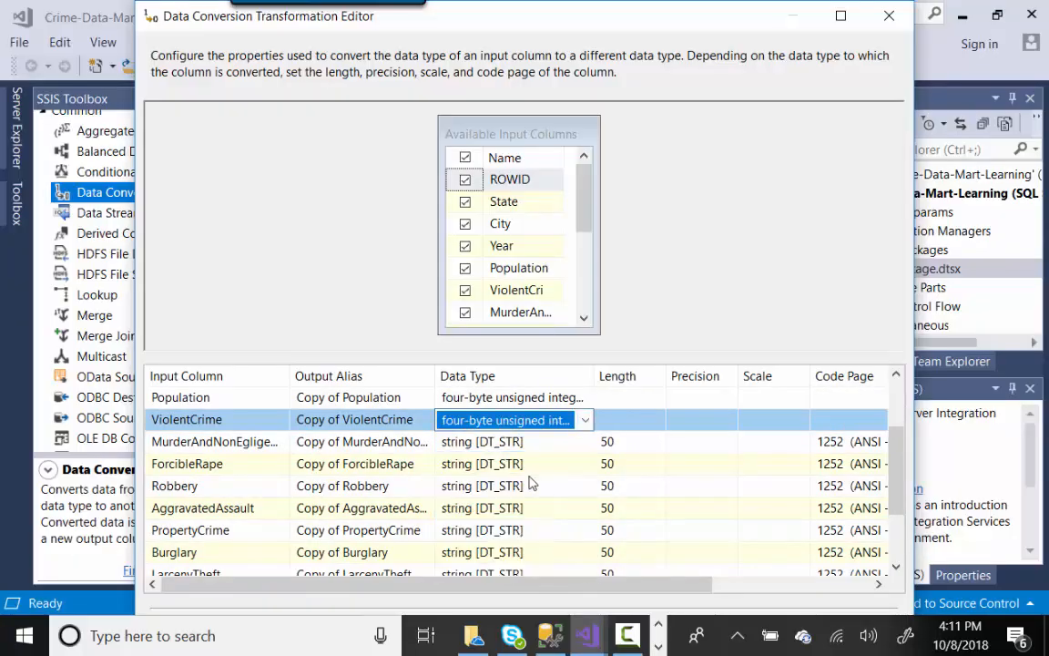
Convert the MurderAndNonEgligentManslaughter and ForcibleRape columns to the four-byte unsigned integer data type
left_click(556, 445)
left_click(583, 446)
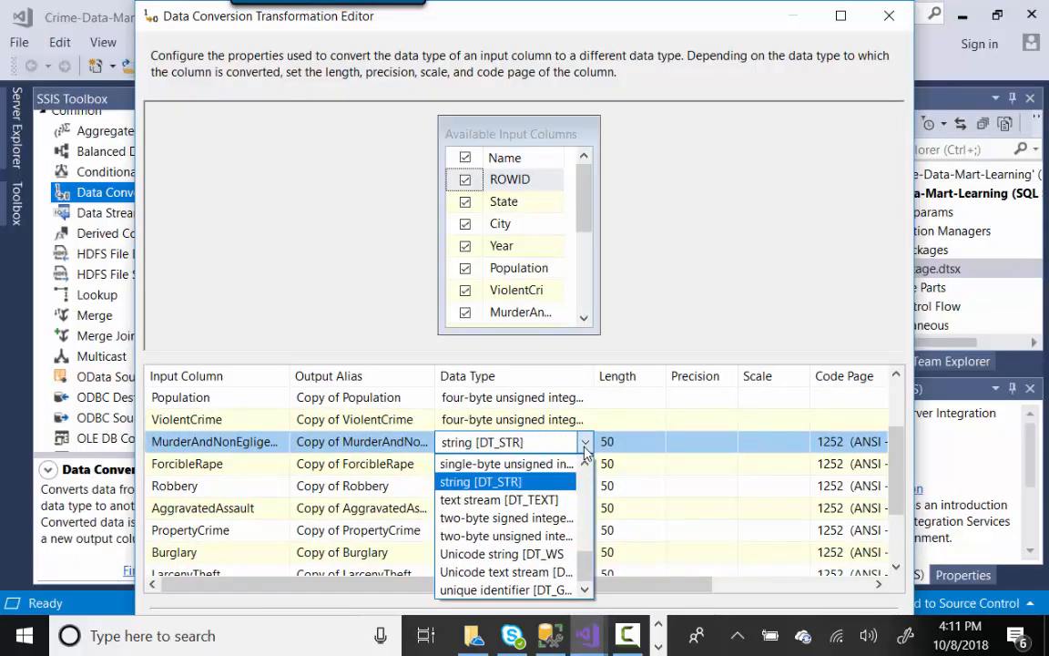
left_click_drag(592, 576, 586, 555)
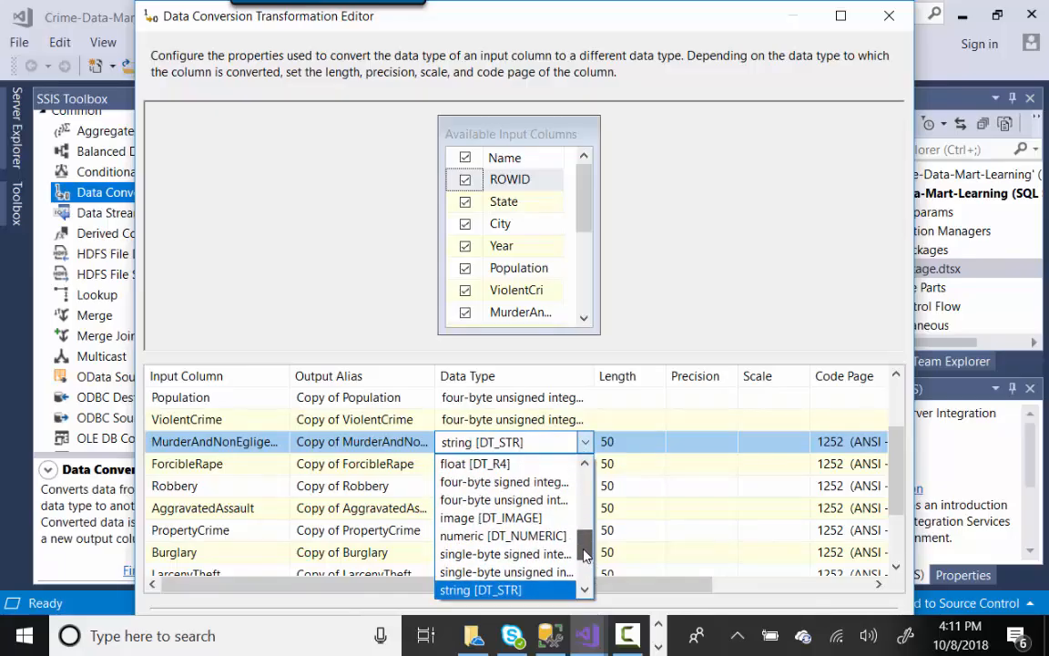
left_click(527, 499)
left_click(551, 467)
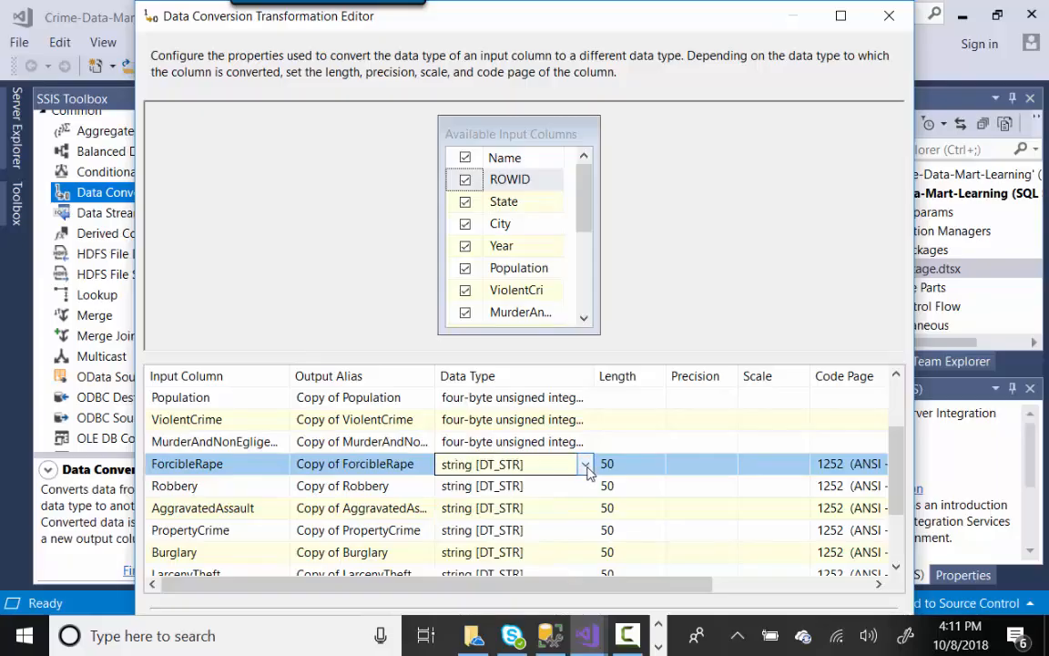
left_click(585, 464)
left_click_drag(587, 582, 583, 568)
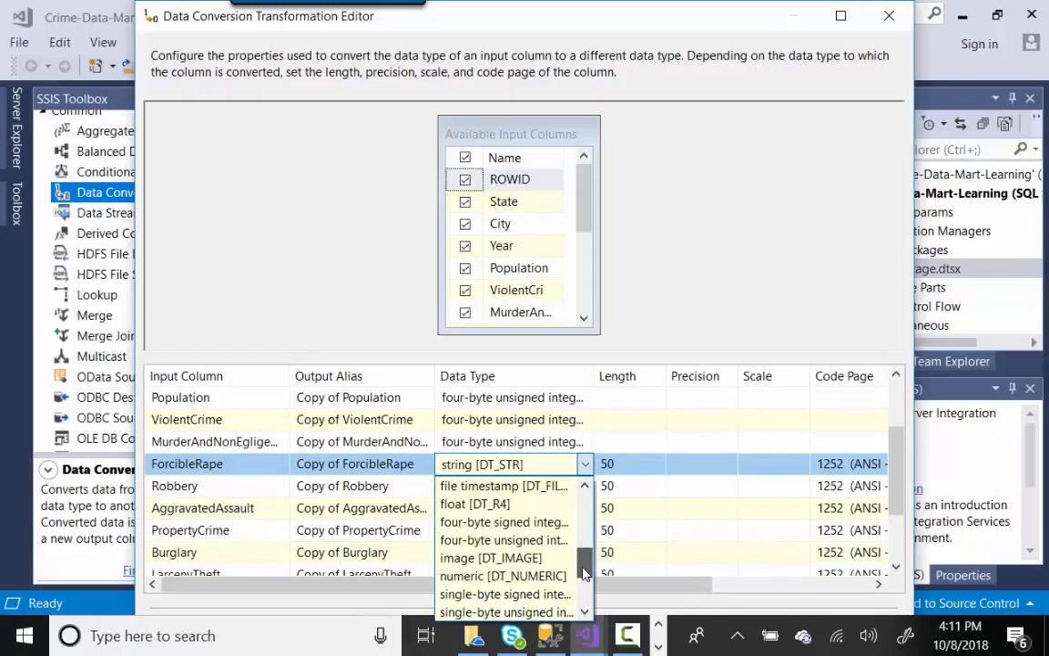
left_click(551, 540)
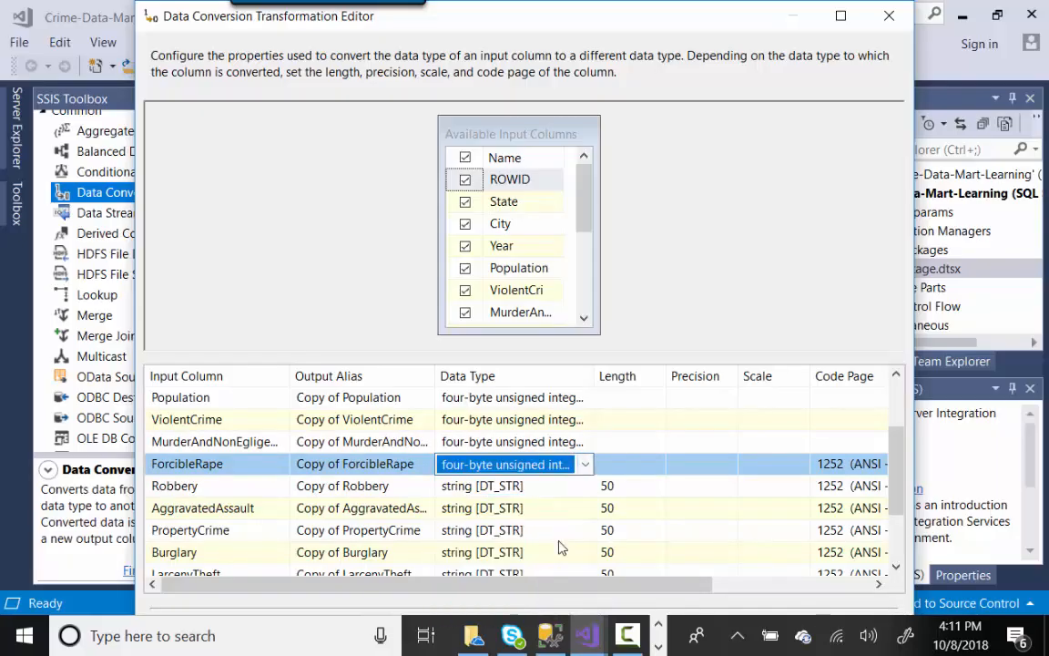
Check the Crime.Source_Data_Staging columns in SQL Server Management Studio, and set the Robbery column's output data type to four-byte unsigned integer in Visual Studio
left_click(551, 487)
left_click(550, 636)
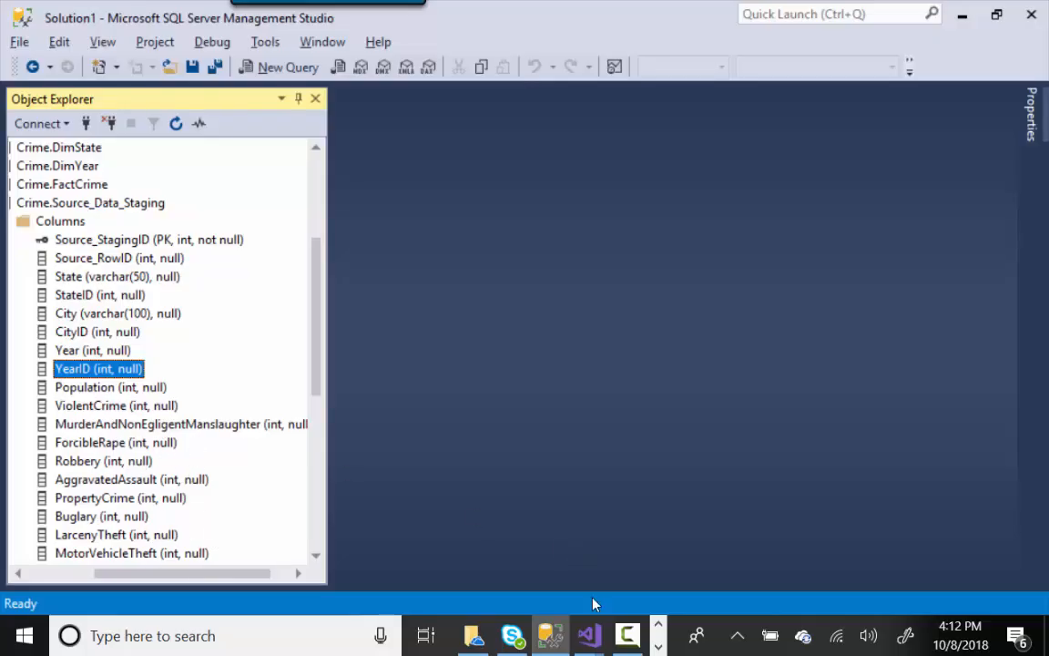
mouse_move(591, 637)
key("alt+Tab")
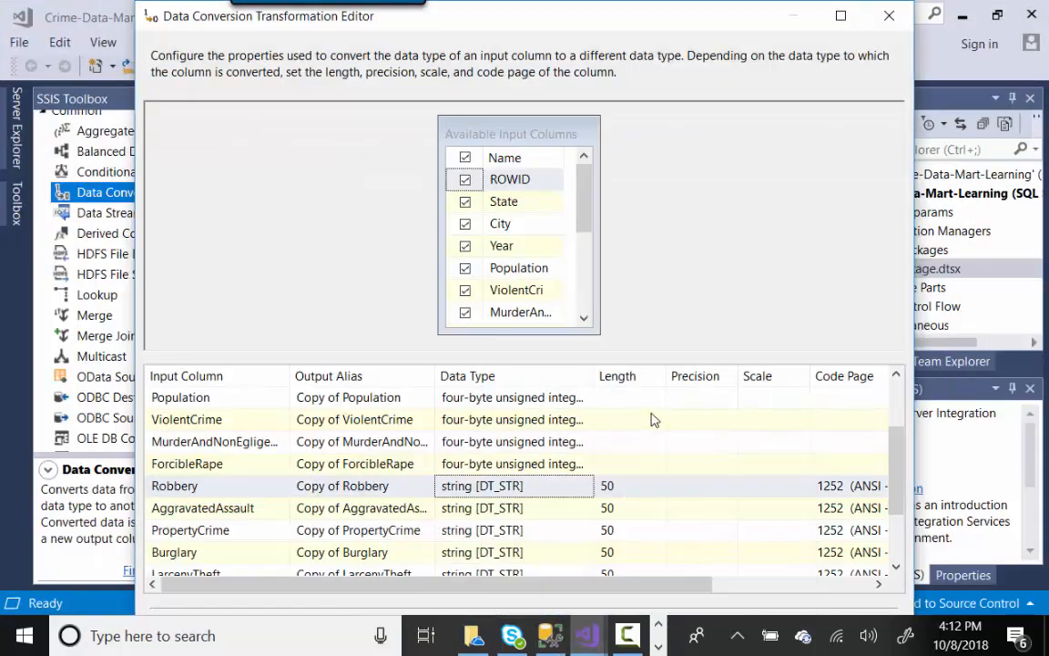
left_click(573, 489)
left_click(582, 487)
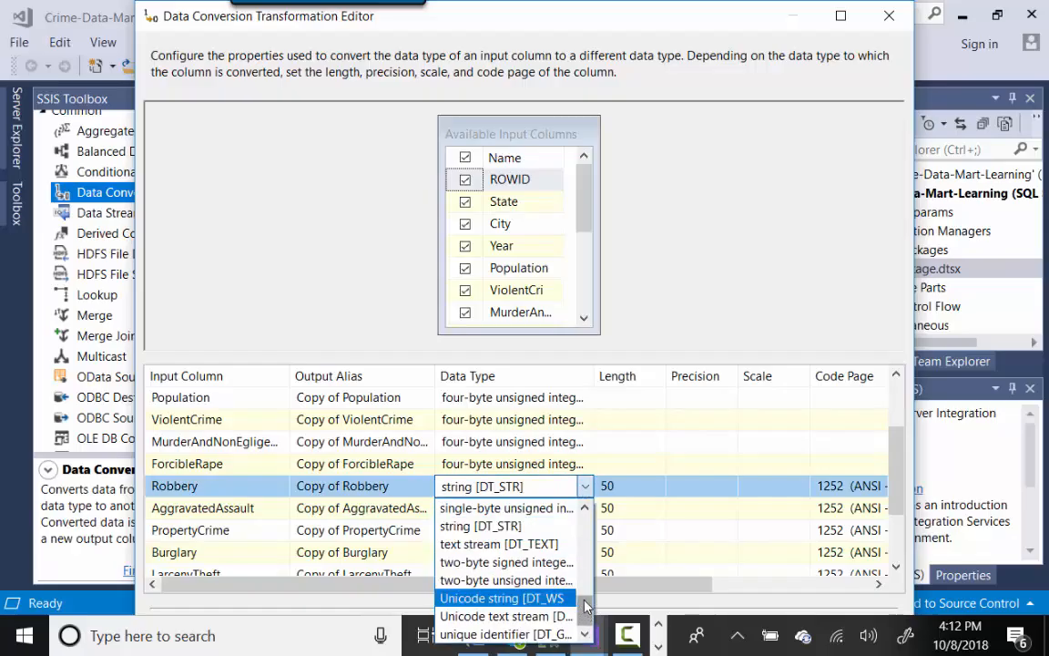
scroll(526, 525, "up", 2)
left_click(538, 543)
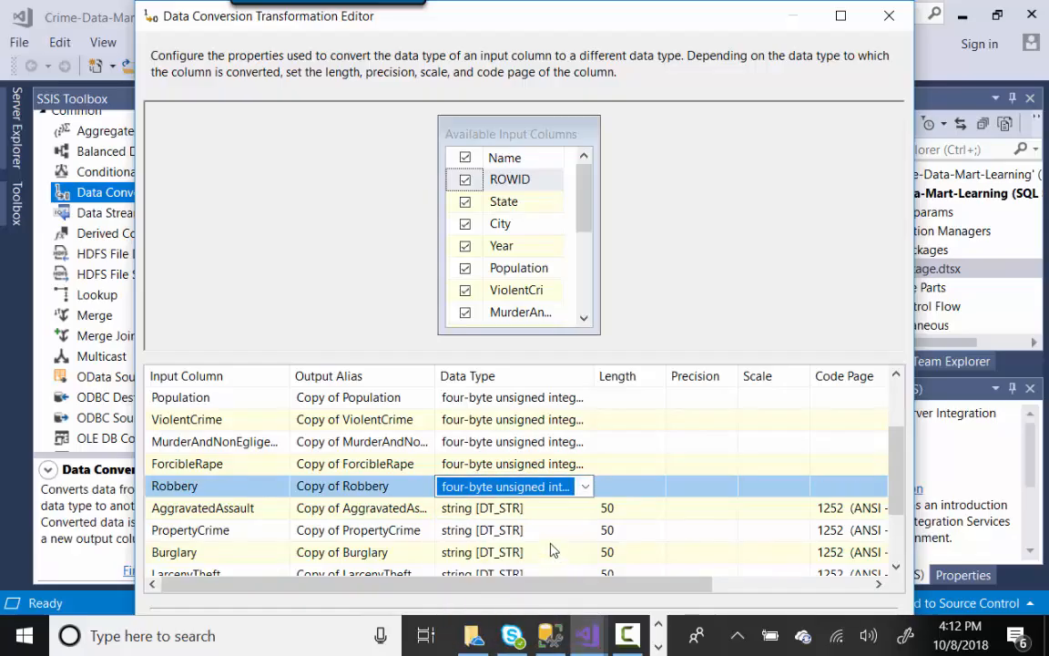
Set the AggravatedAssault and PropertyCrime columns' output data types to four-byte unsigned integer
left_click(552, 510)
left_click(585, 507)
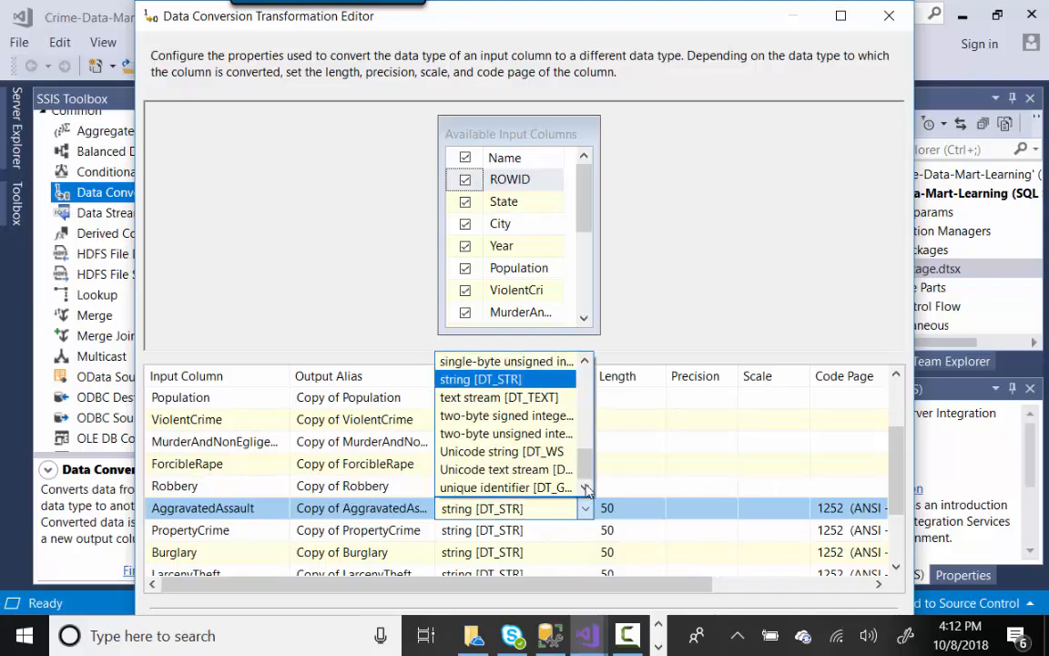
scroll(585, 478, "up", 3)
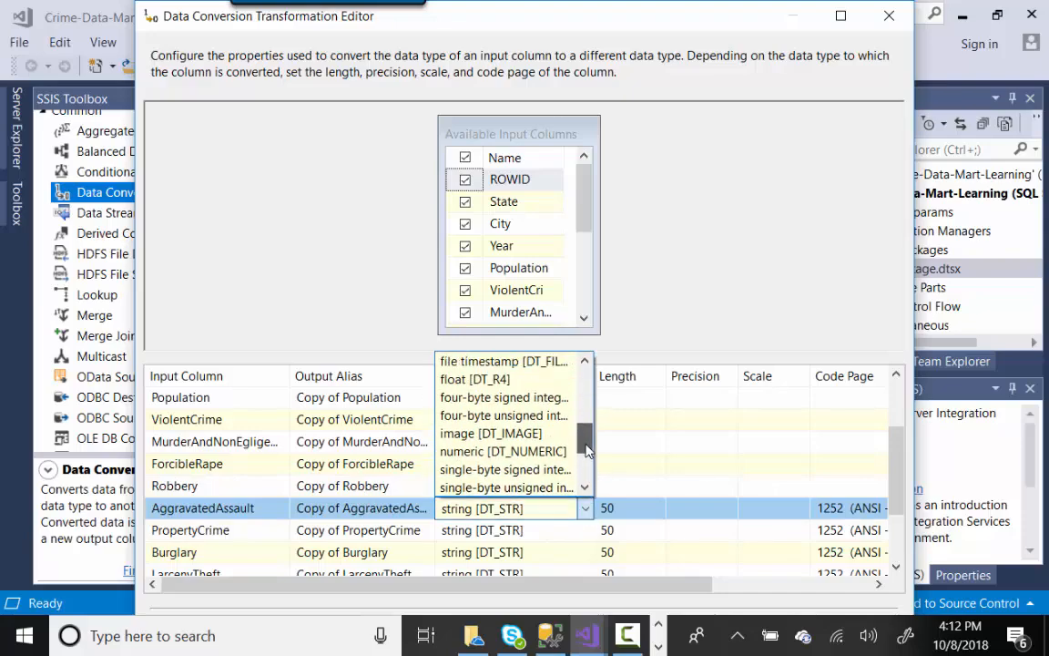
left_click(505, 415)
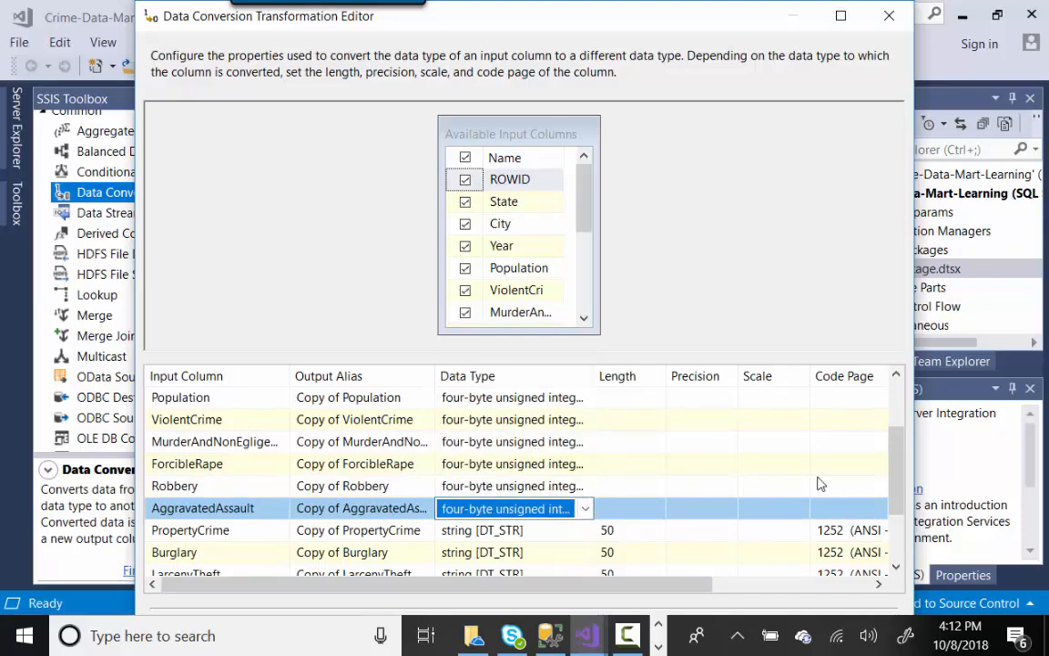
scroll(900, 477, "down", 1)
left_click(555, 463)
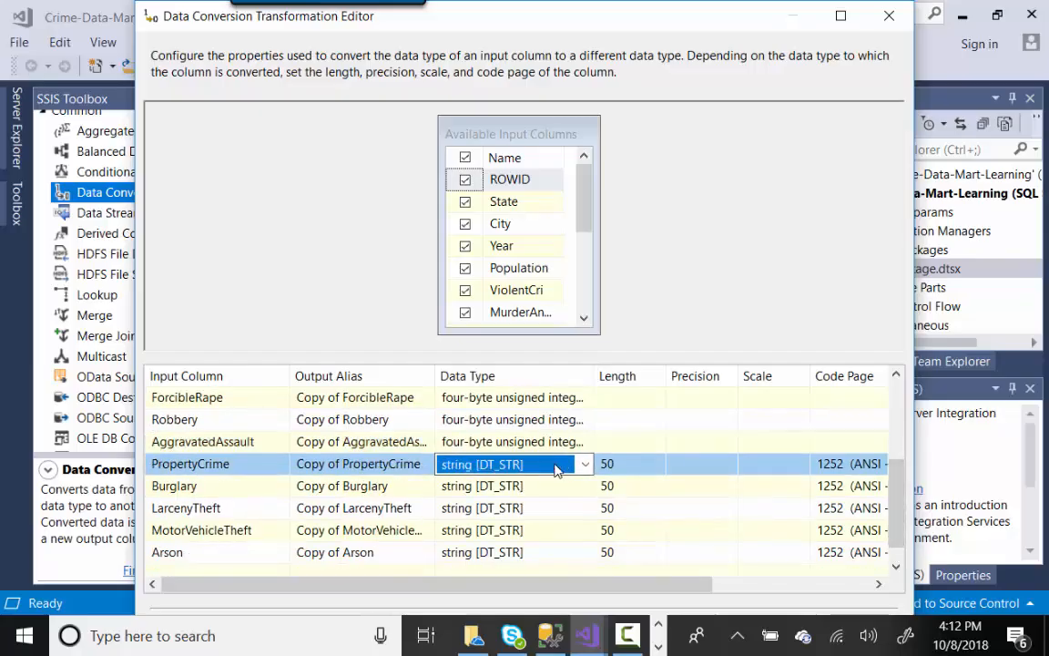
left_click(586, 464)
scroll(583, 567, "up", 2)
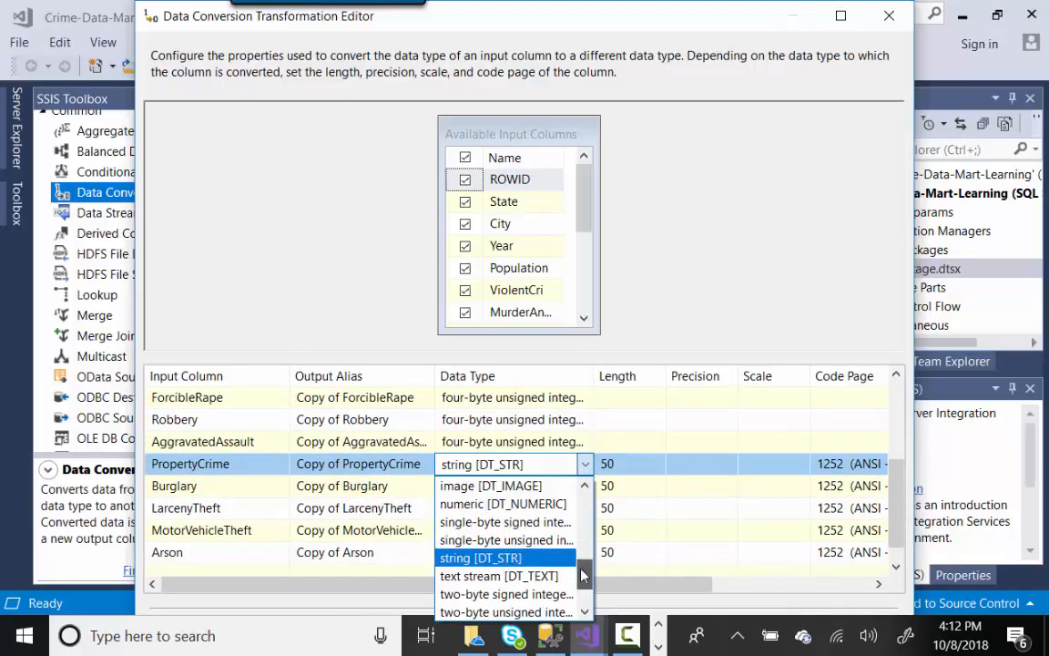
left_click(550, 523)
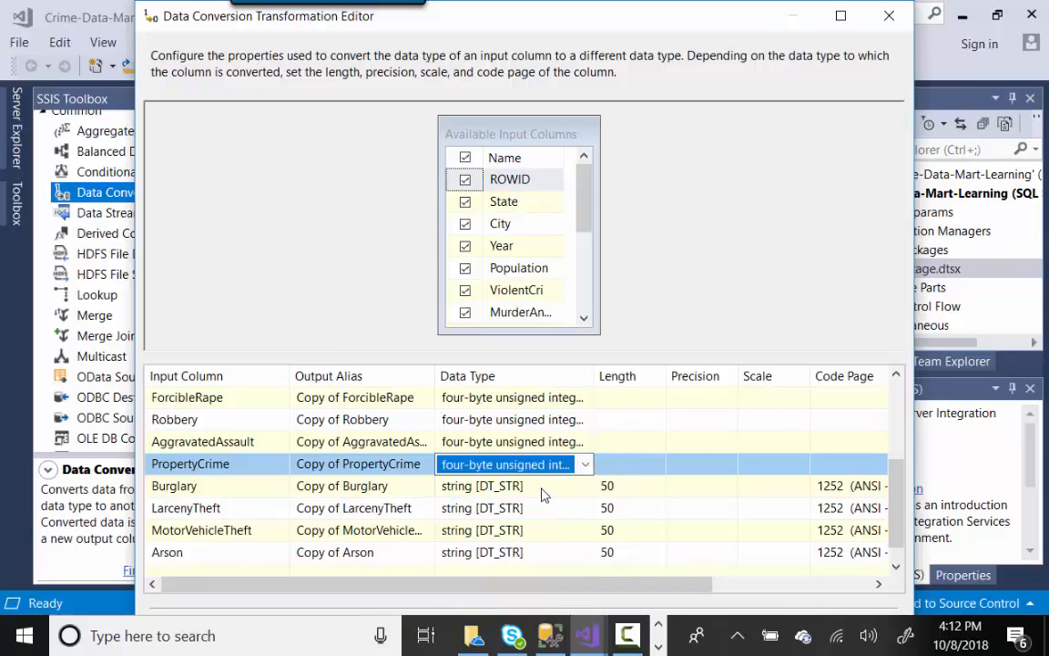
Change the output data types of the Burglary and LarcenyTheft columns to four-byte unsigned integer
left_click(571, 488)
left_click(585, 486)
scroll(584, 594, "up", 3)
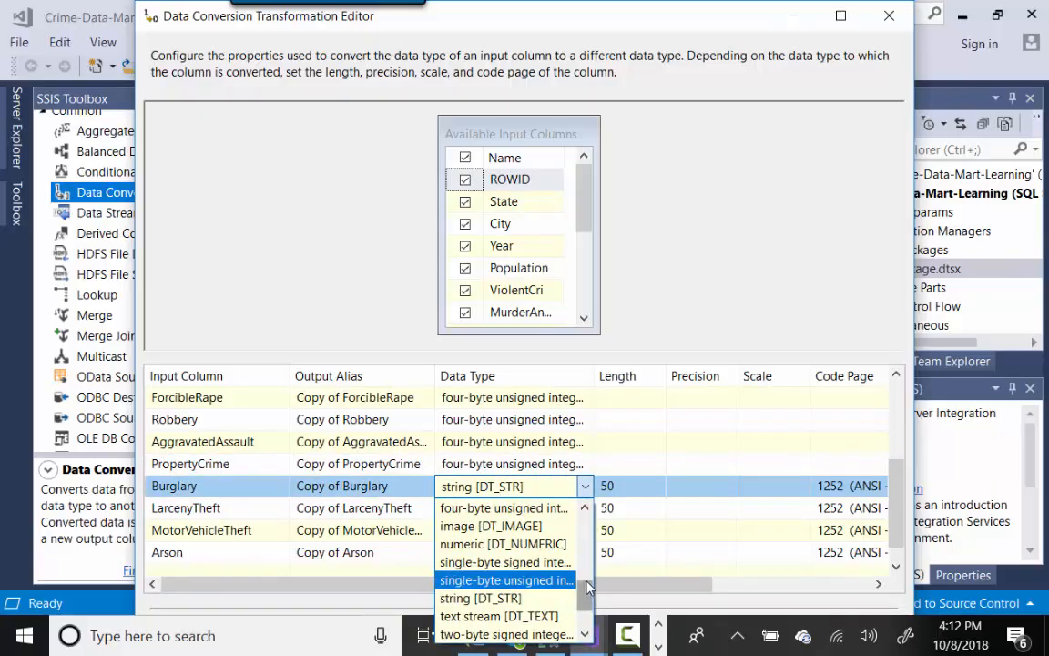
scroll(588, 588, "up", 1)
left_click(551, 563)
left_click(566, 511)
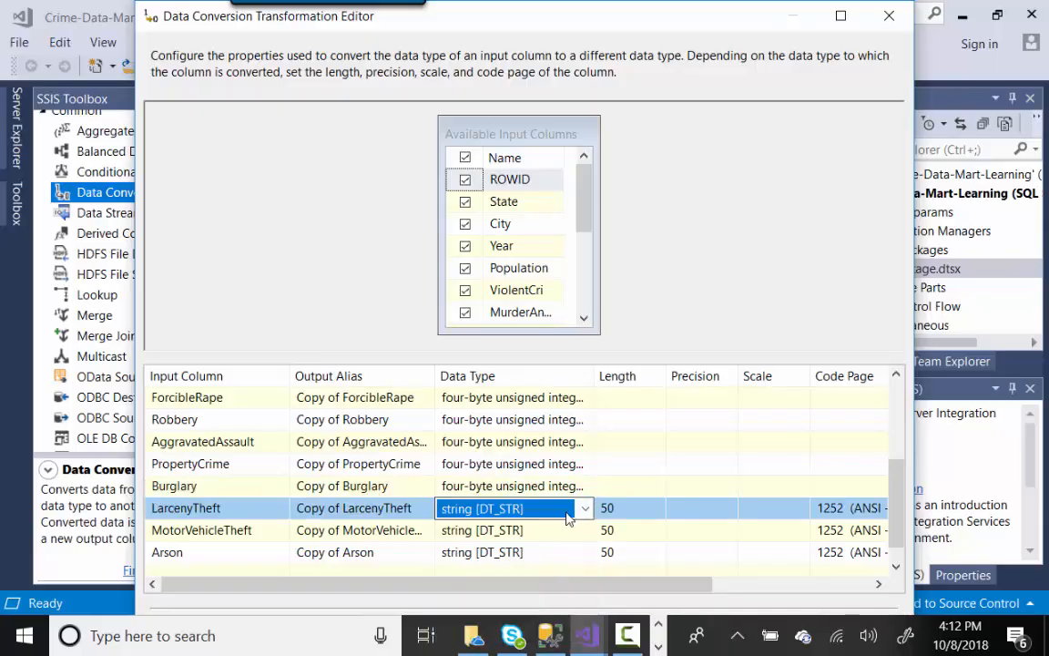
left_click(585, 508)
left_click_drag(585, 469, 586, 434)
left_click(506, 416)
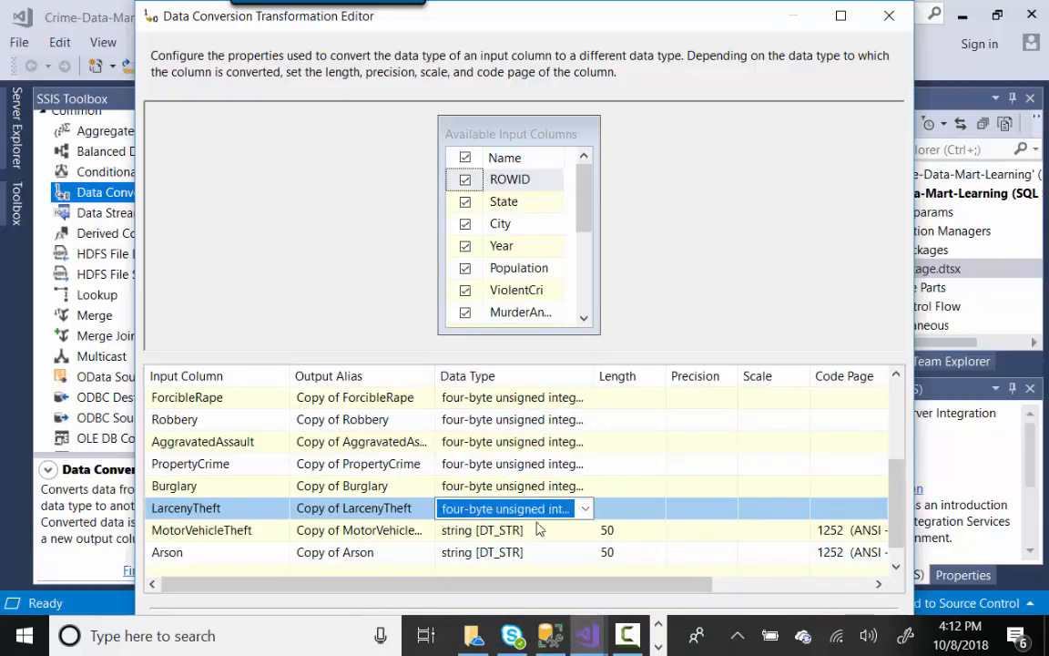
Set the output data types of the MotorVehicleTheft and Arson columns to four-byte unsigned integer
left_click(537, 529)
left_click(584, 531)
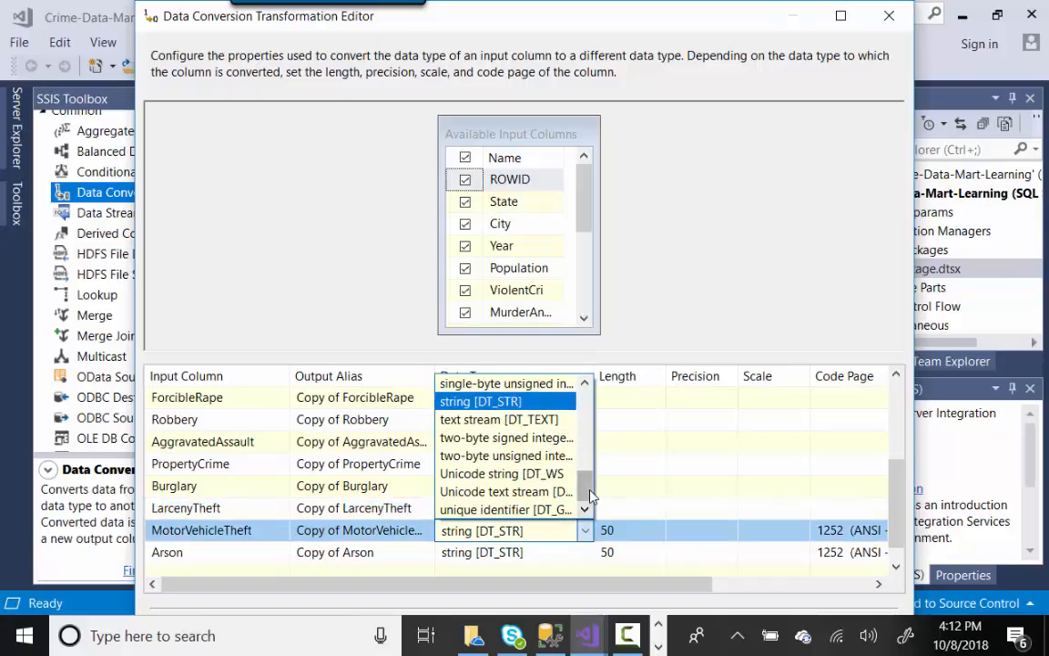
left_click_drag(591, 497, 587, 456)
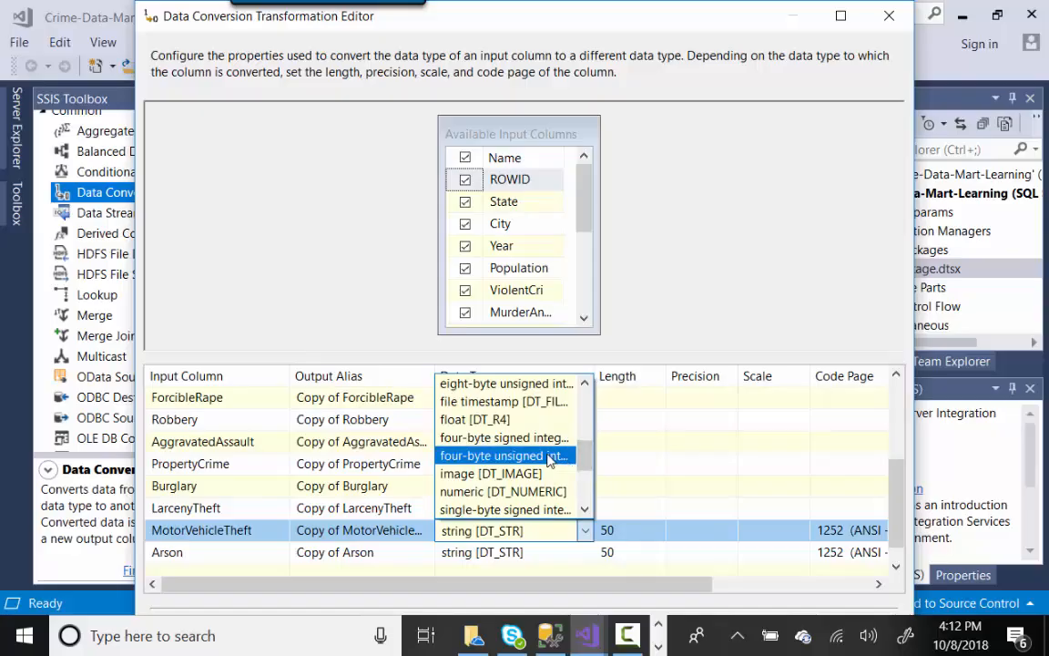
left_click(549, 457)
left_click(552, 553)
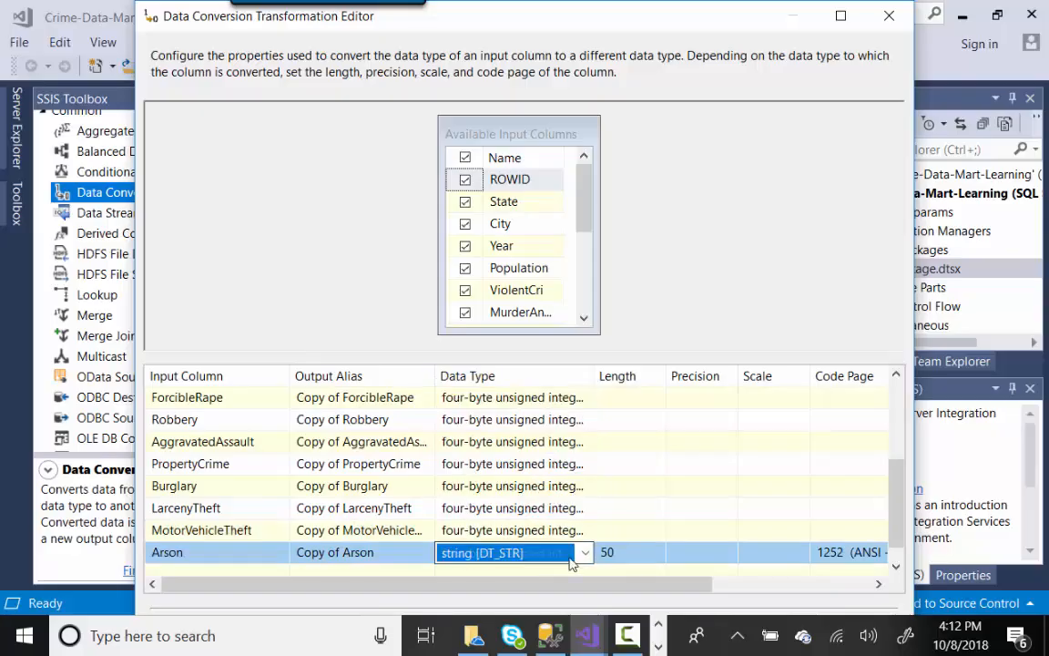
left_click(584, 553)
left_click_drag(588, 520, 591, 492)
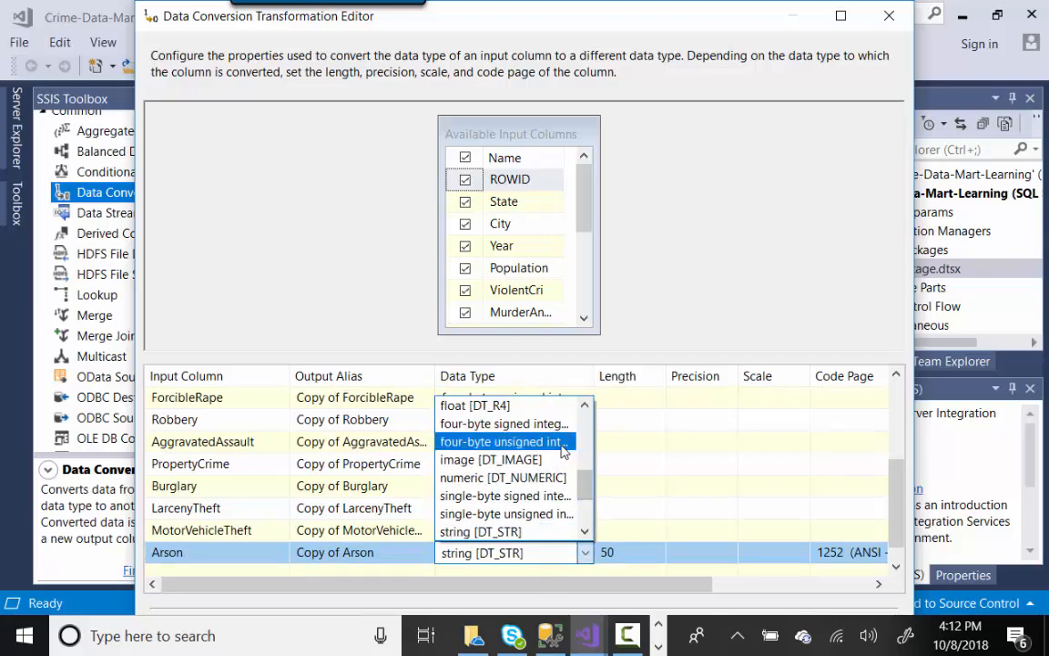
left_click(505, 441)
Review the converted column types against Crime.Source_Data_Staging in SQL Server Management Studio, and apply the Data Conversion settings in Visual Studio
left_click(841, 16)
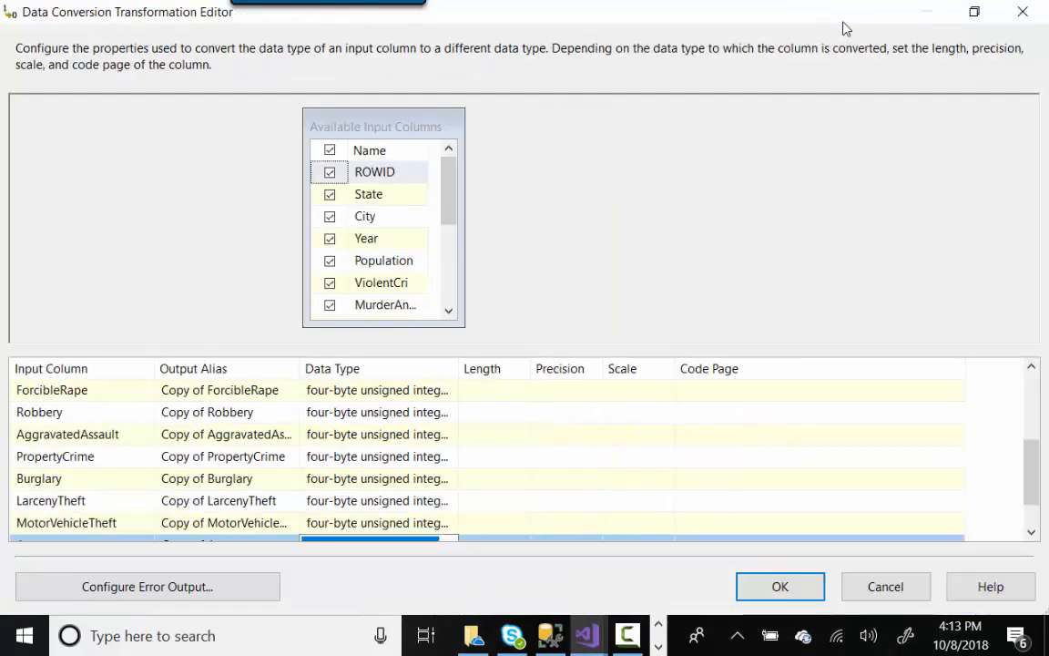
left_click_drag(1030, 457, 1019, 376)
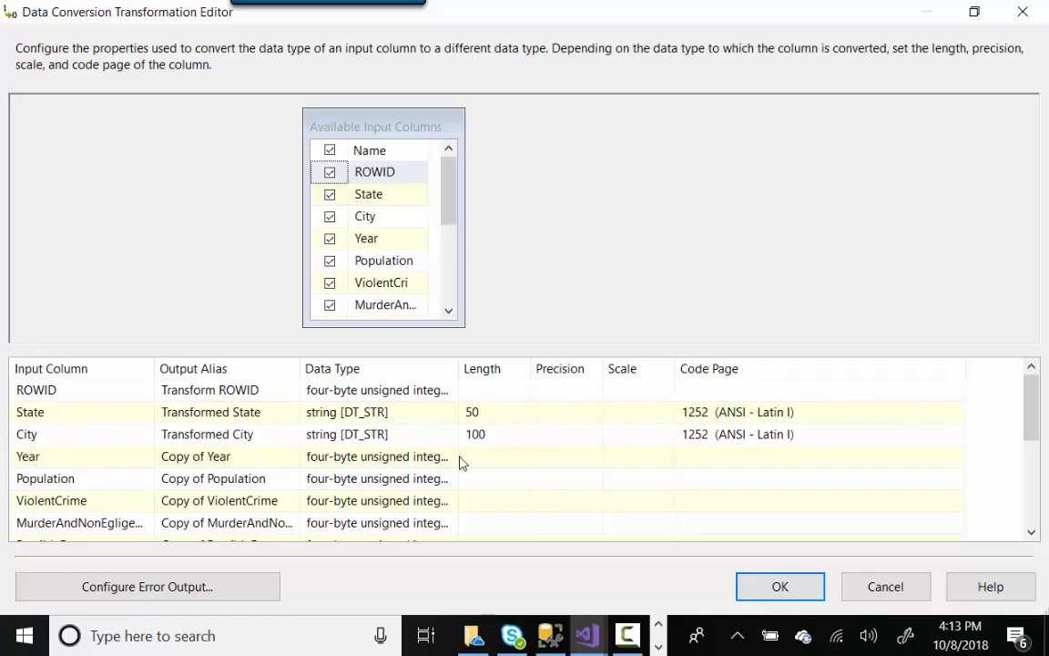
left_click(549, 637)
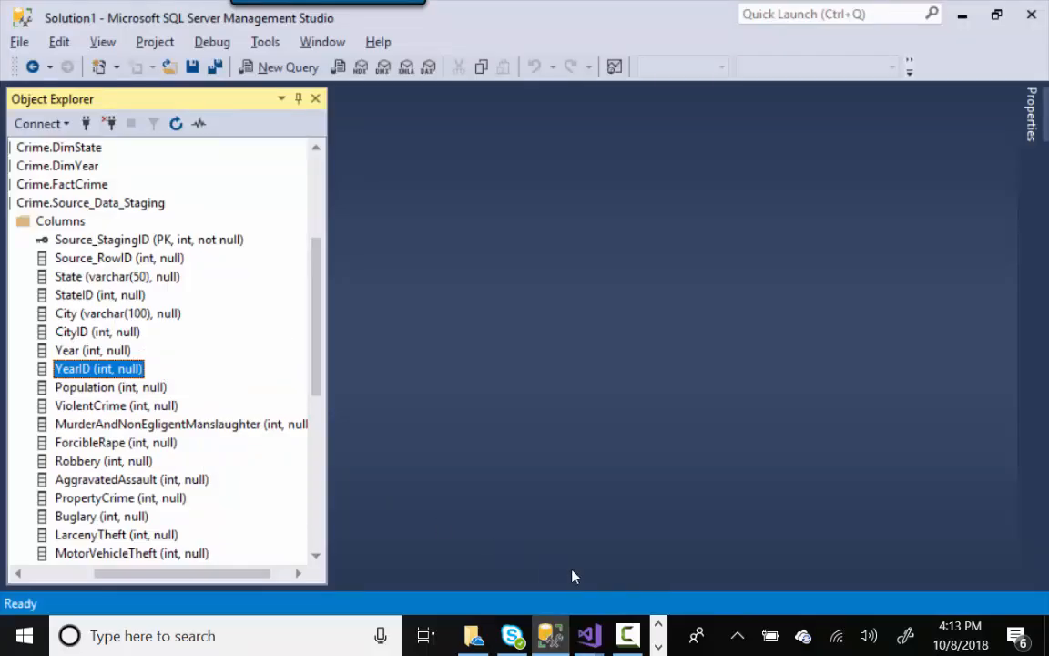
left_click(601, 629)
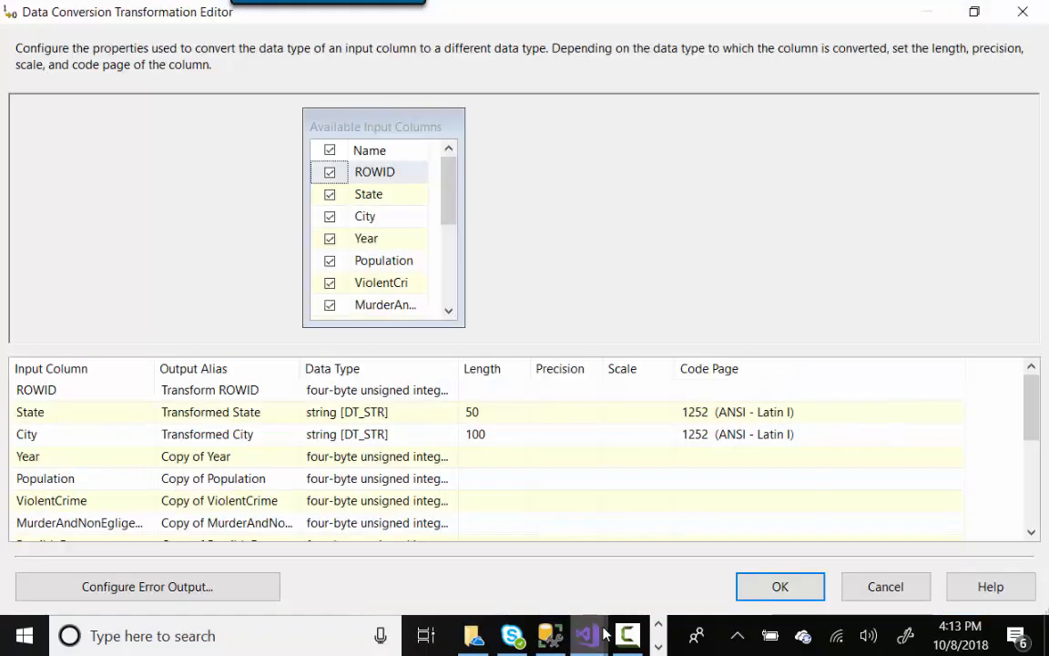
left_click(817, 589)
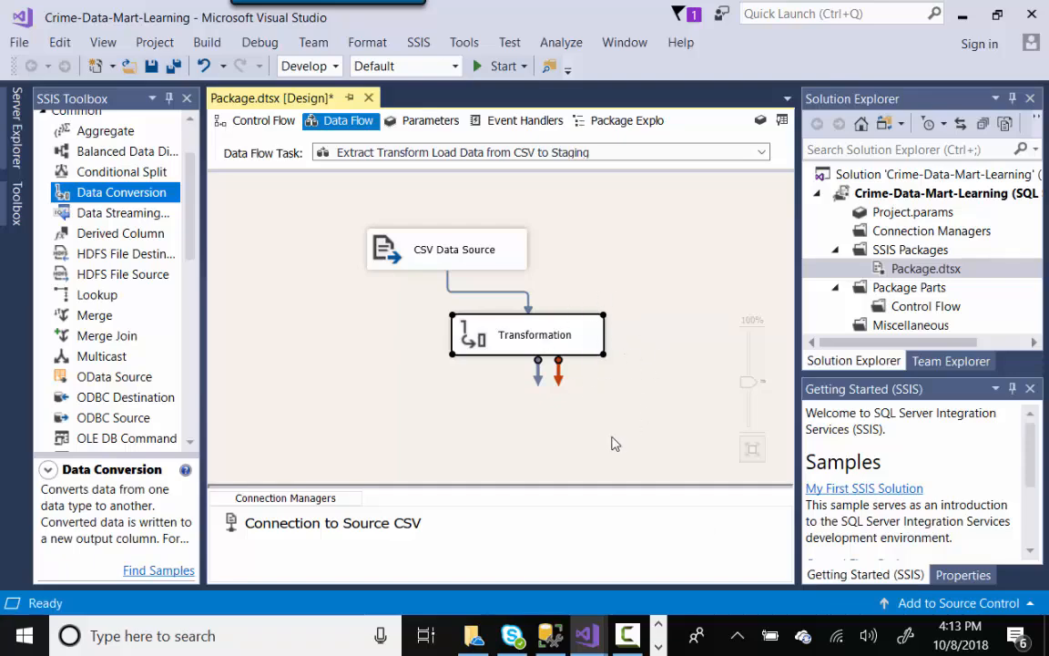
Add an OLE DB Destination to the data flow below the Transformation and connect the Transformation's output to it
left_click(193, 252)
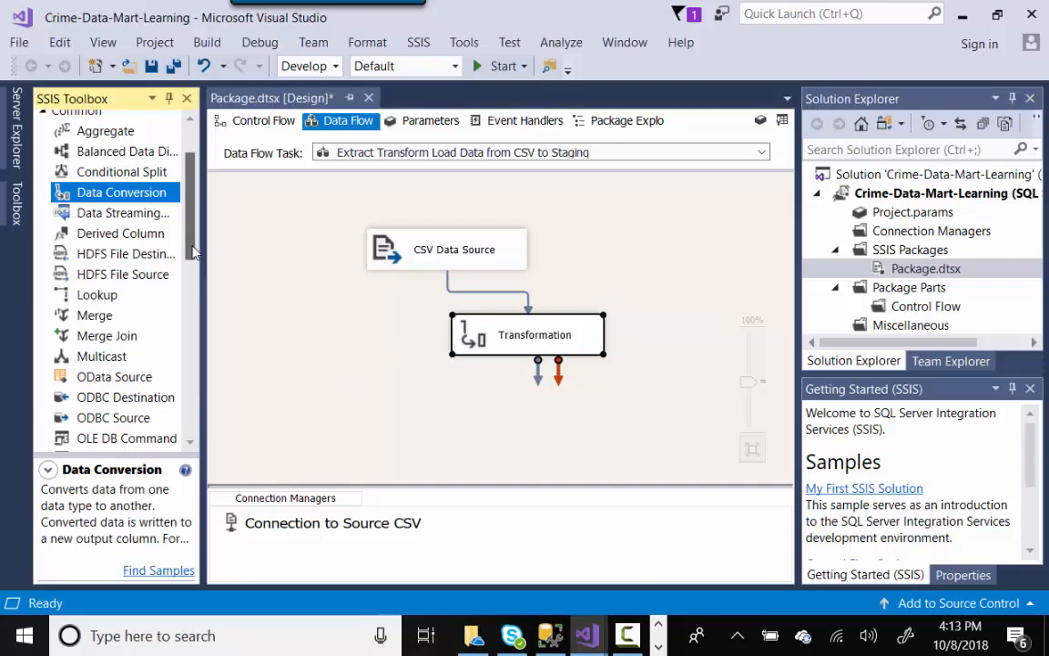
left_click_drag(194, 252, 204, 383)
left_click(44, 175)
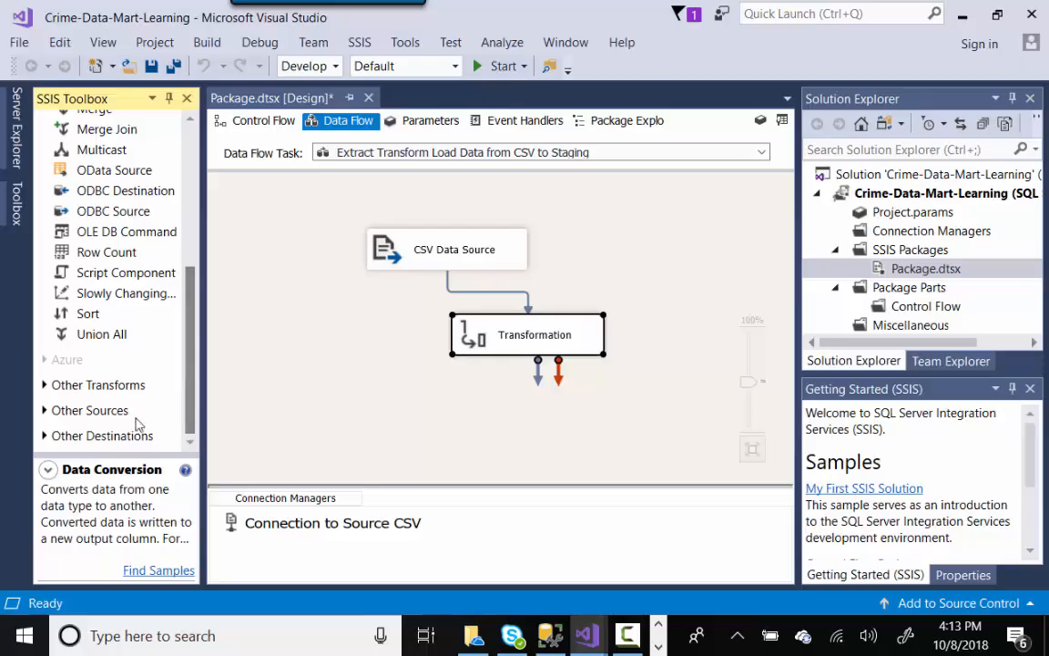
left_click(44, 436)
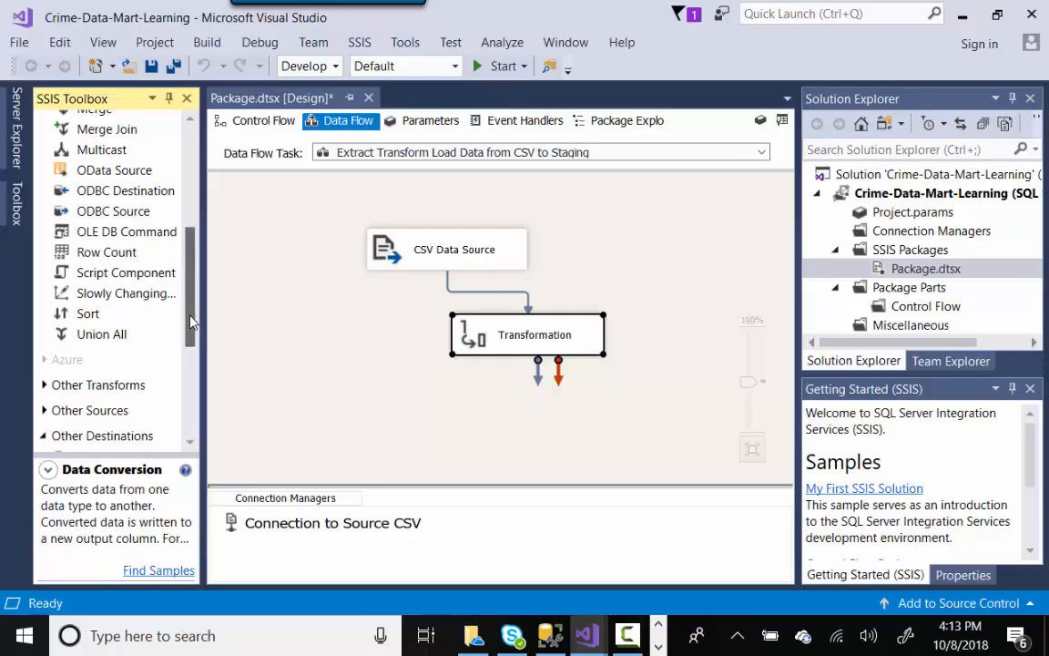
left_click_drag(187, 317, 188, 415)
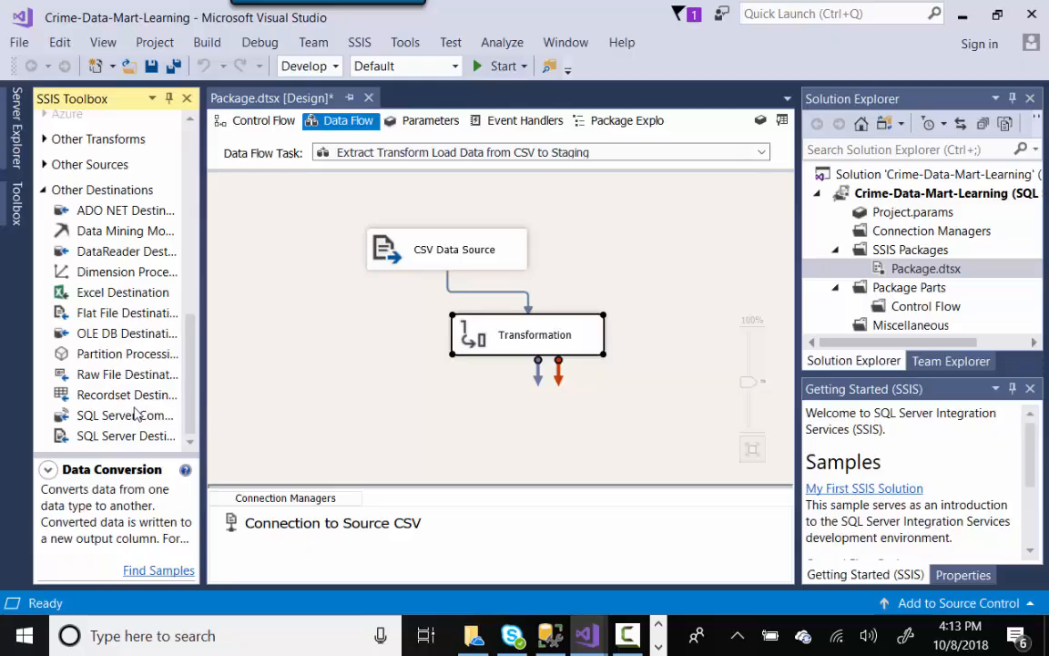
left_click(107, 339)
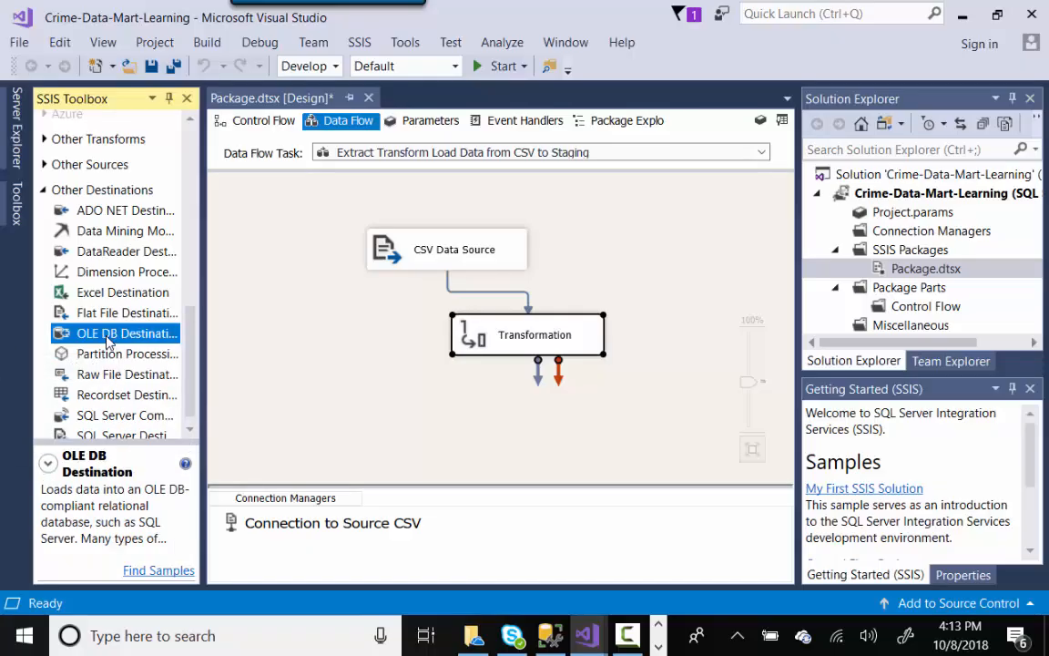
left_click_drag(69, 339, 542, 421)
left_click_drag(607, 420, 604, 428)
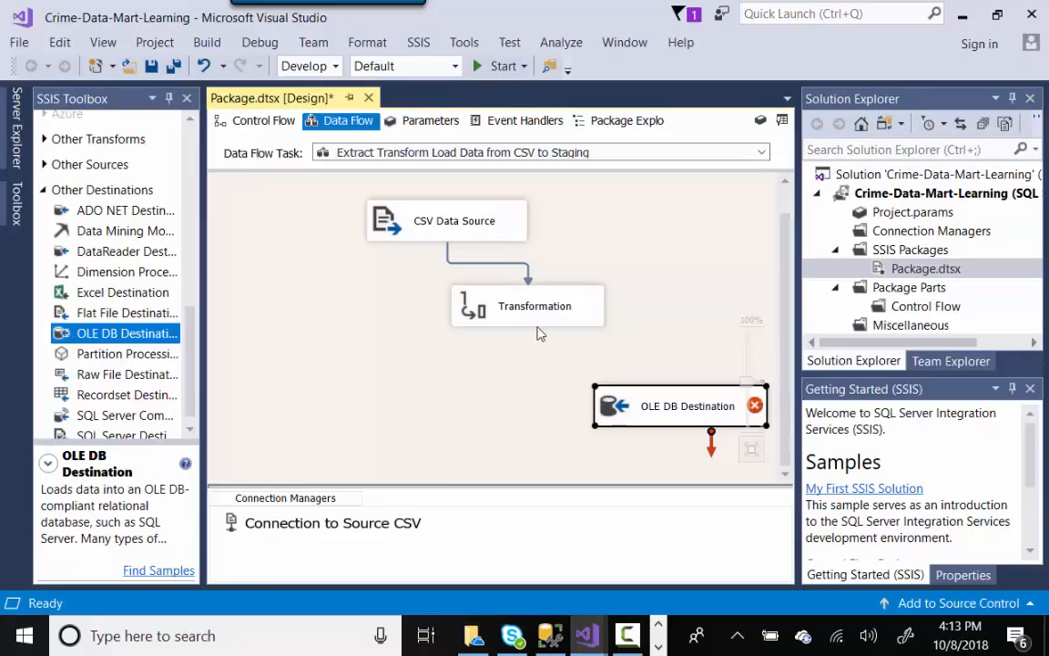
left_click_drag(538, 347, 660, 406)
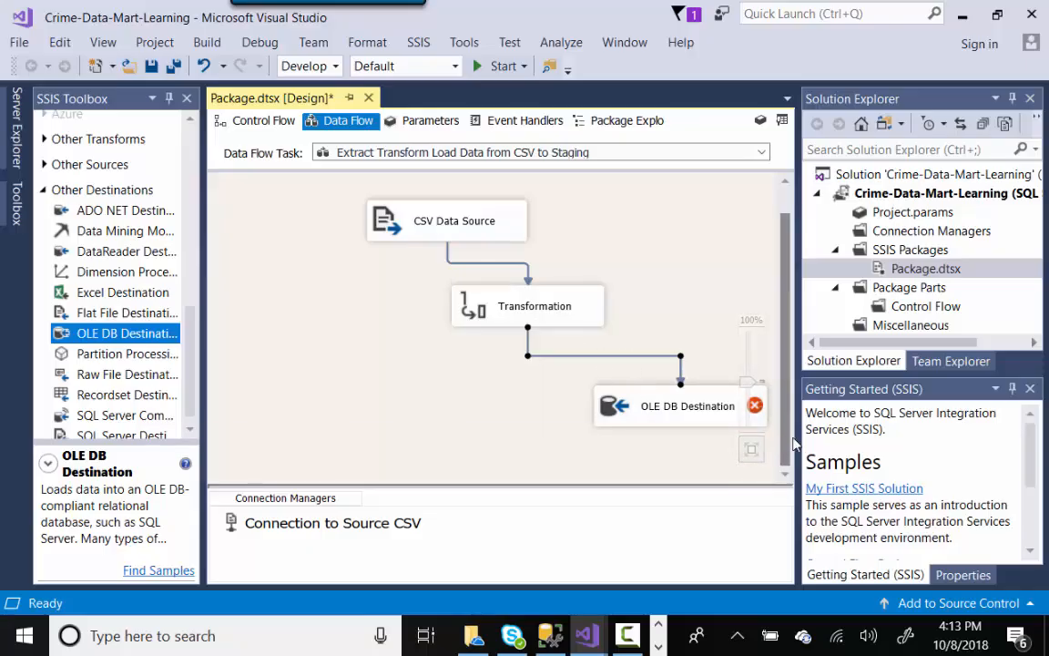
Rename the OLE DB Destination as "Load the data into SQL Server"
left_click(667, 412)
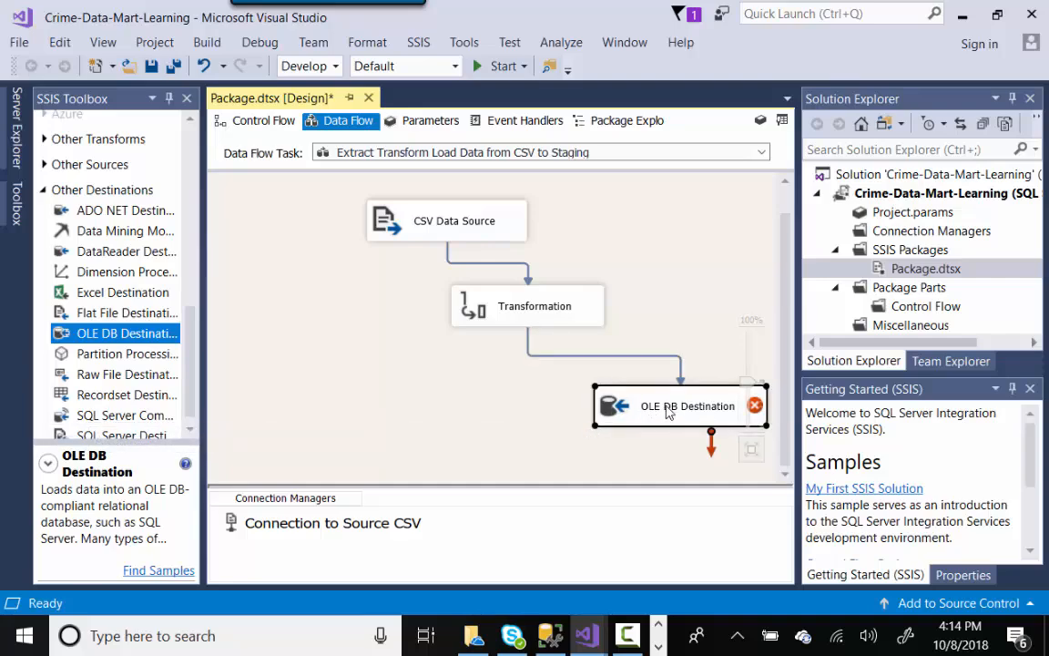
left_click(668, 412)
type("Load")
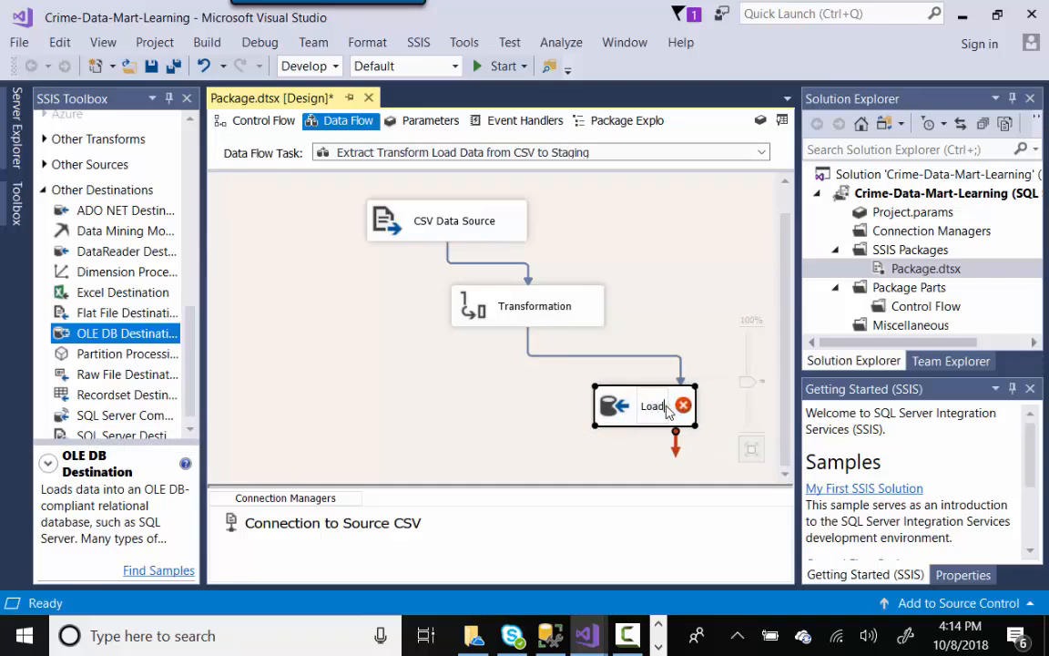
type(" the data int")
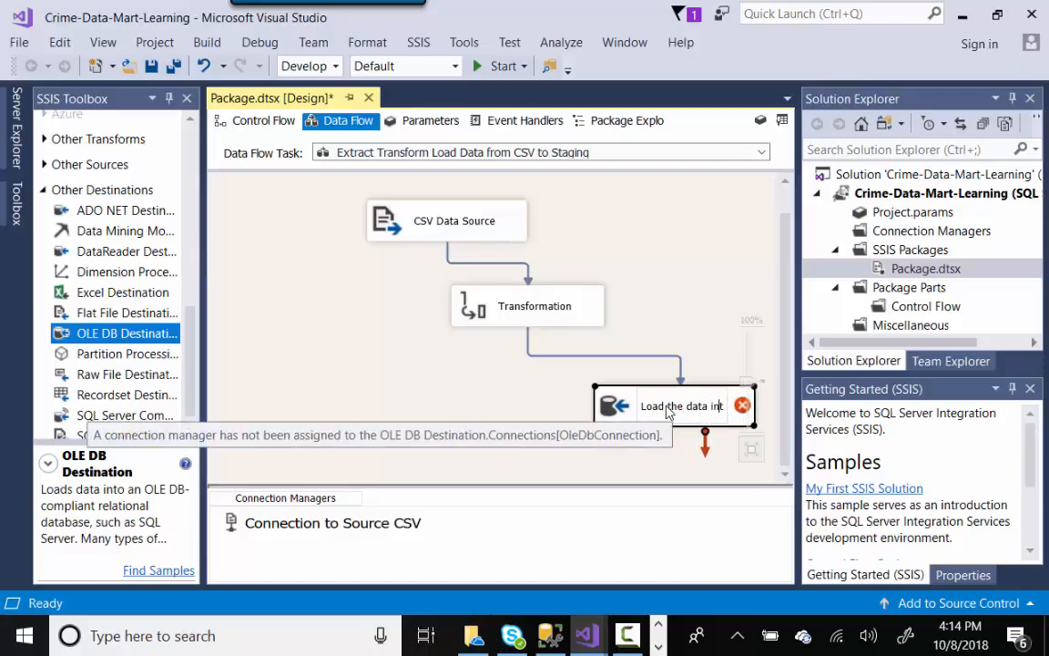
type("o SQL Server")
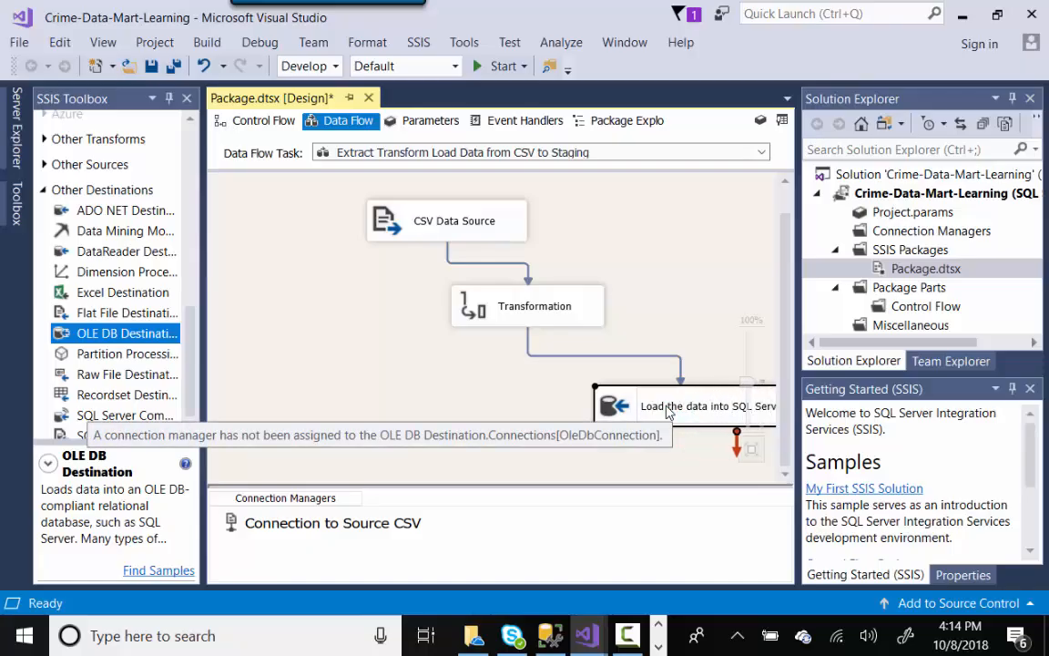
left_click(687, 376)
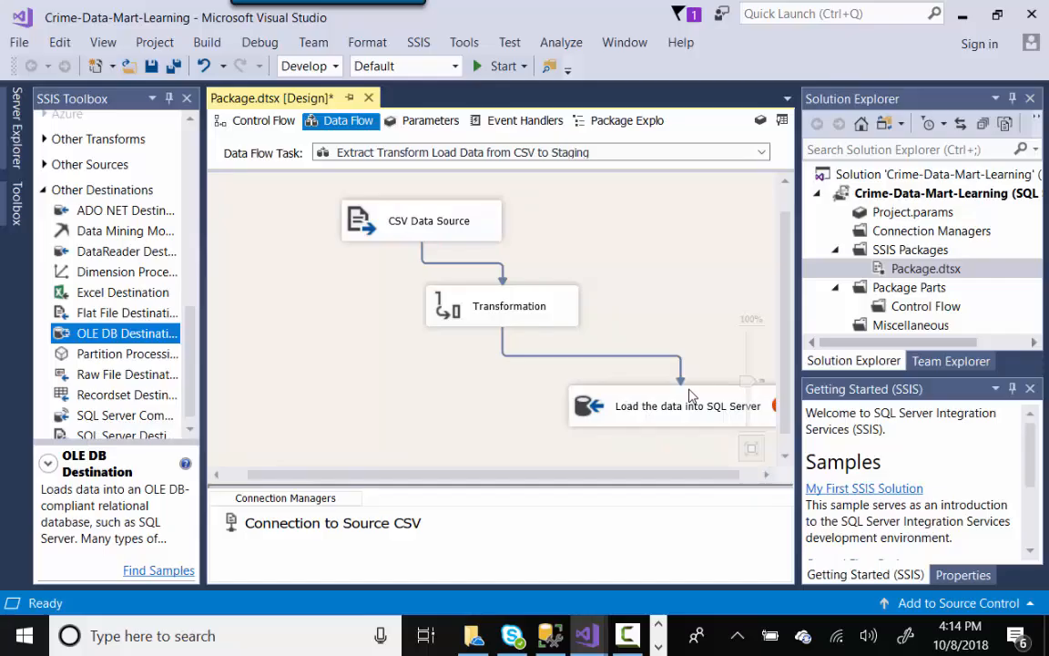
Open the destination's editor and start creating a new OLE DB data connection for it
left_click(690, 395)
double_click(689, 390)
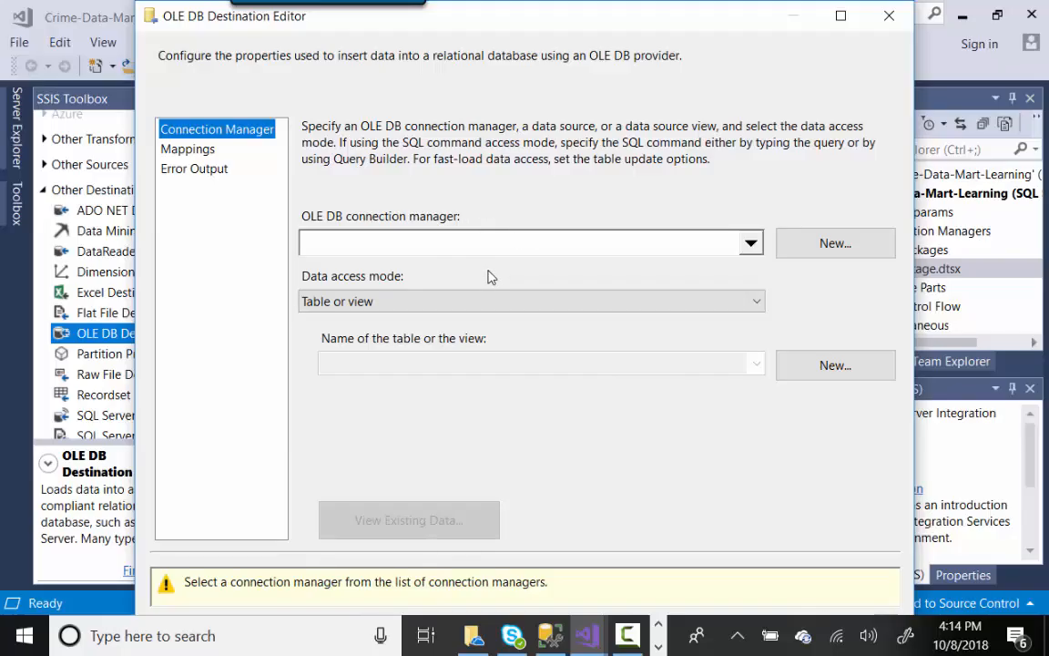
left_click(812, 247)
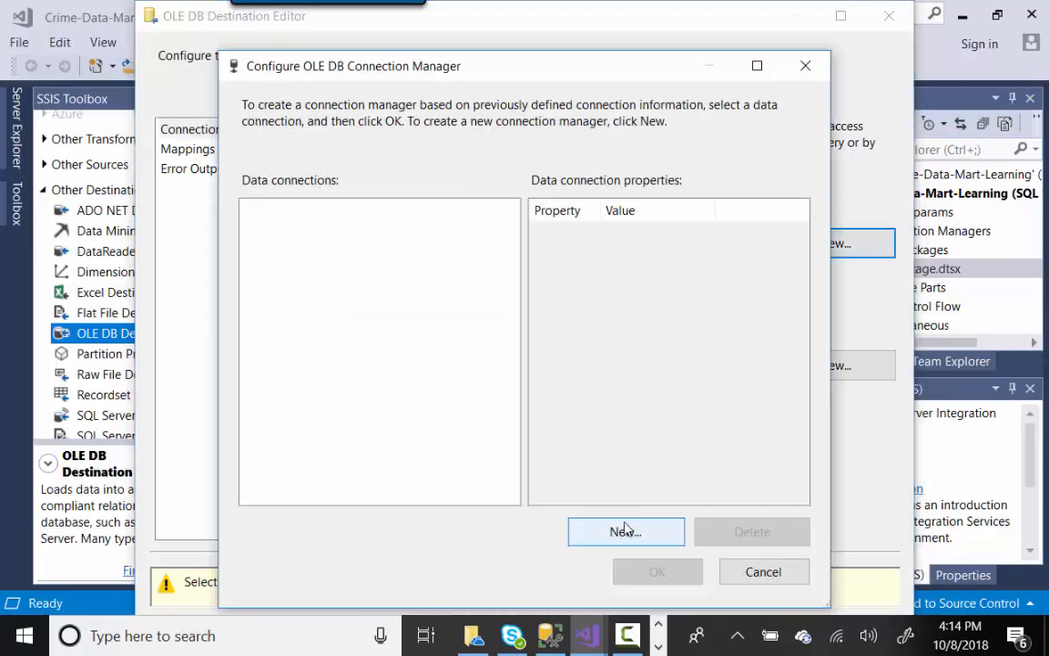
left_click(625, 535)
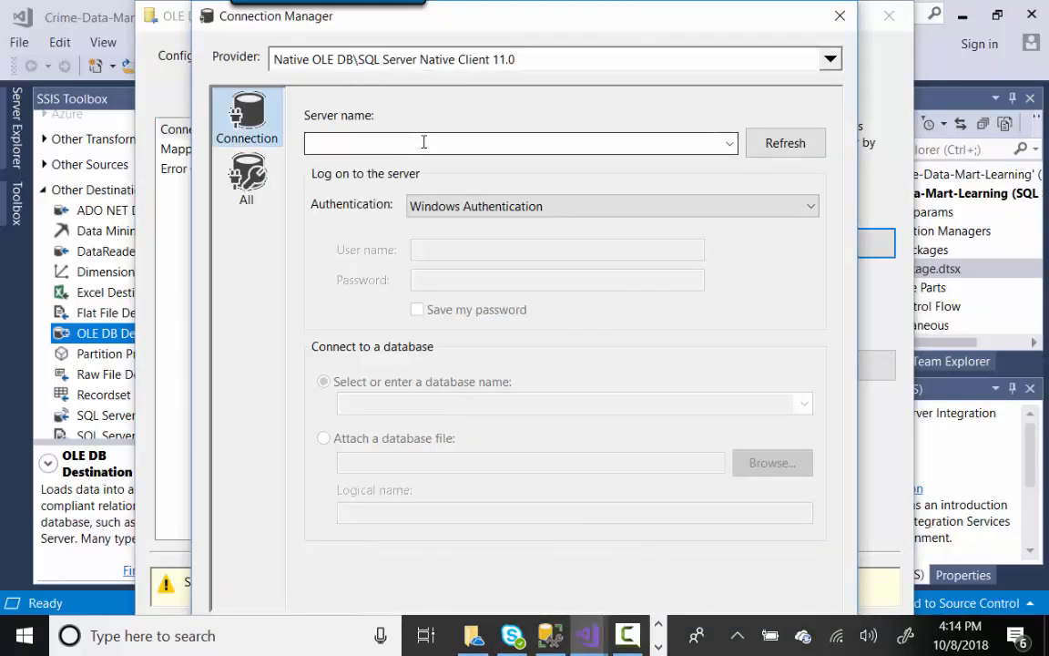
left_click(424, 142)
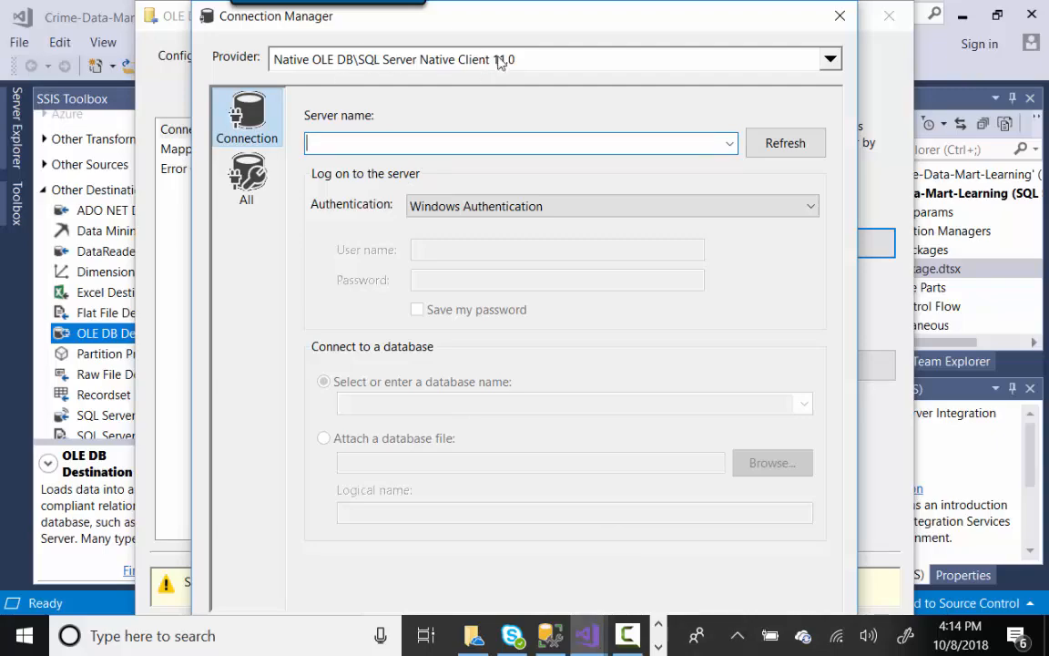
Look through the available OLE DB providers for the connection and close the list without choosing another one
left_click(830, 59)
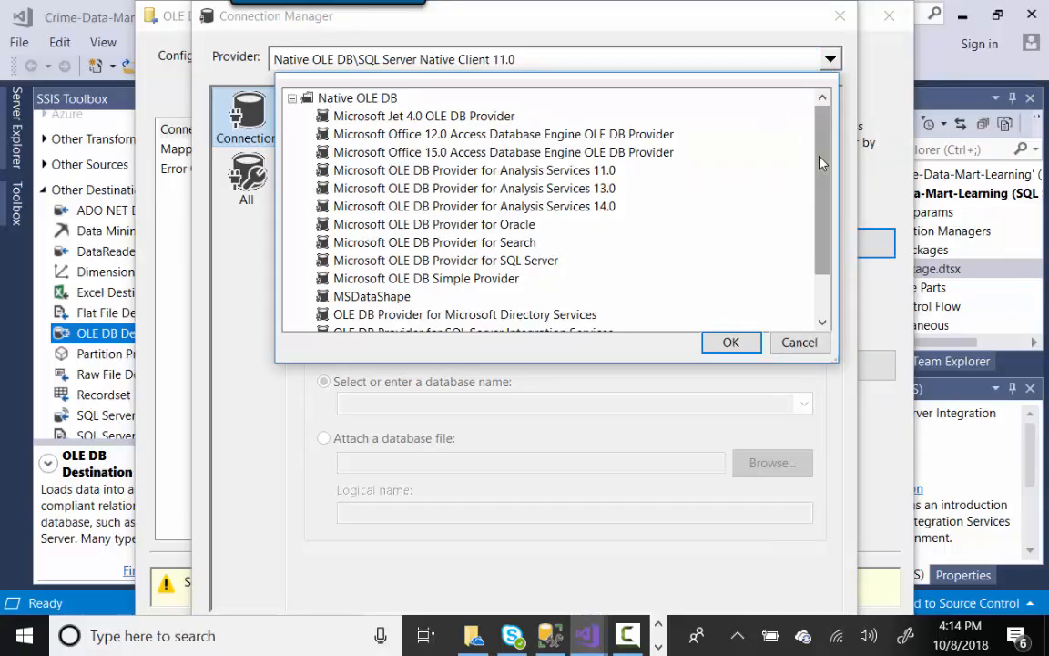
scroll(830, 213, "down", 2)
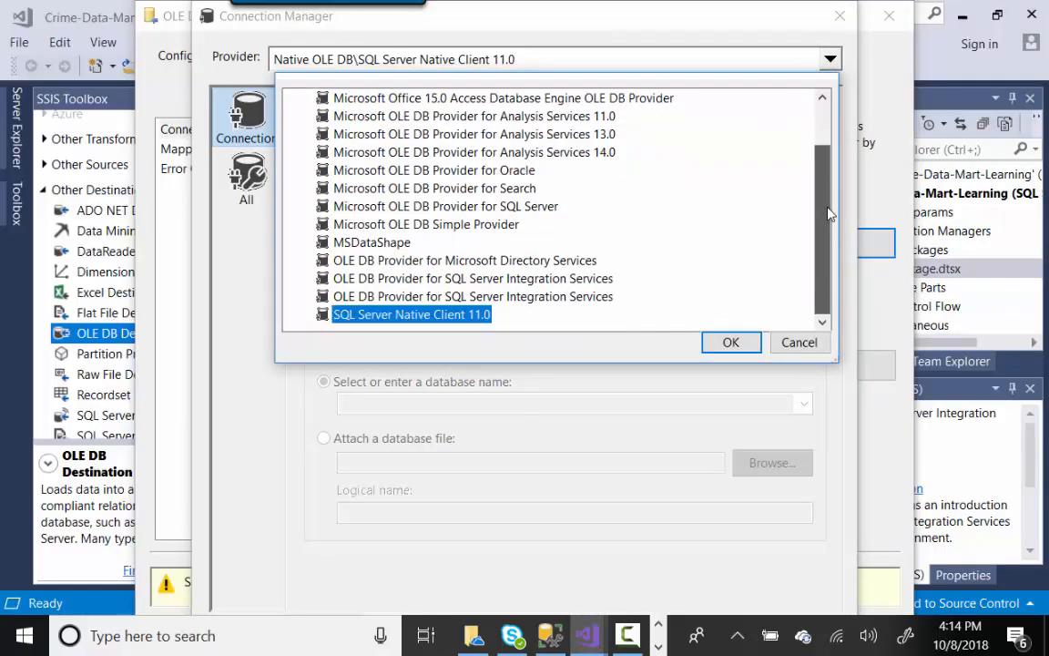
left_click_drag(830, 212, 831, 178)
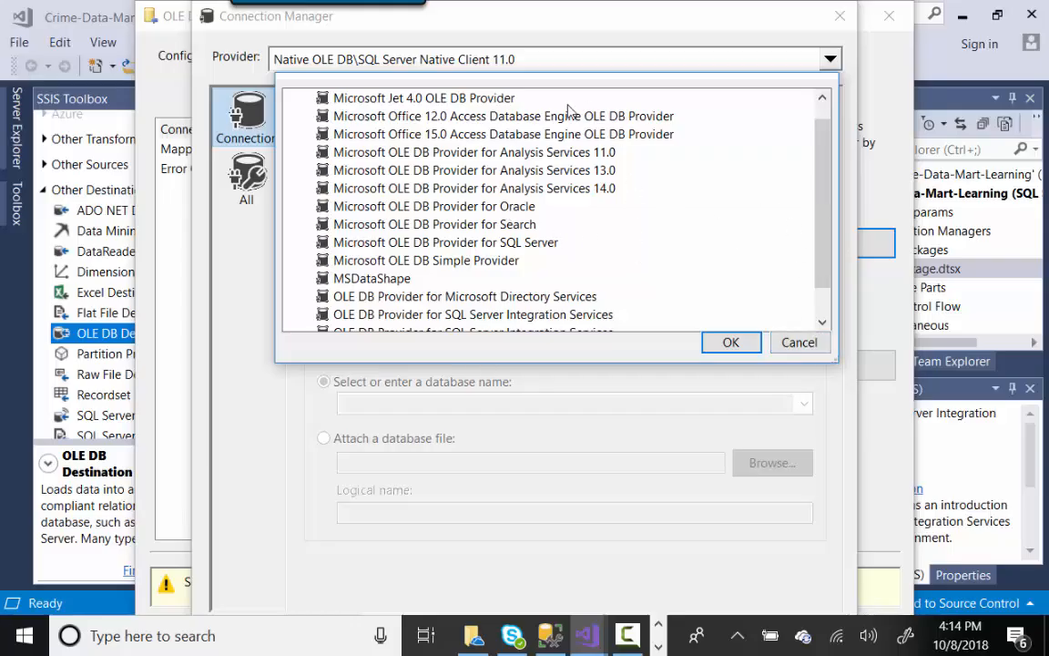
left_click(799, 342)
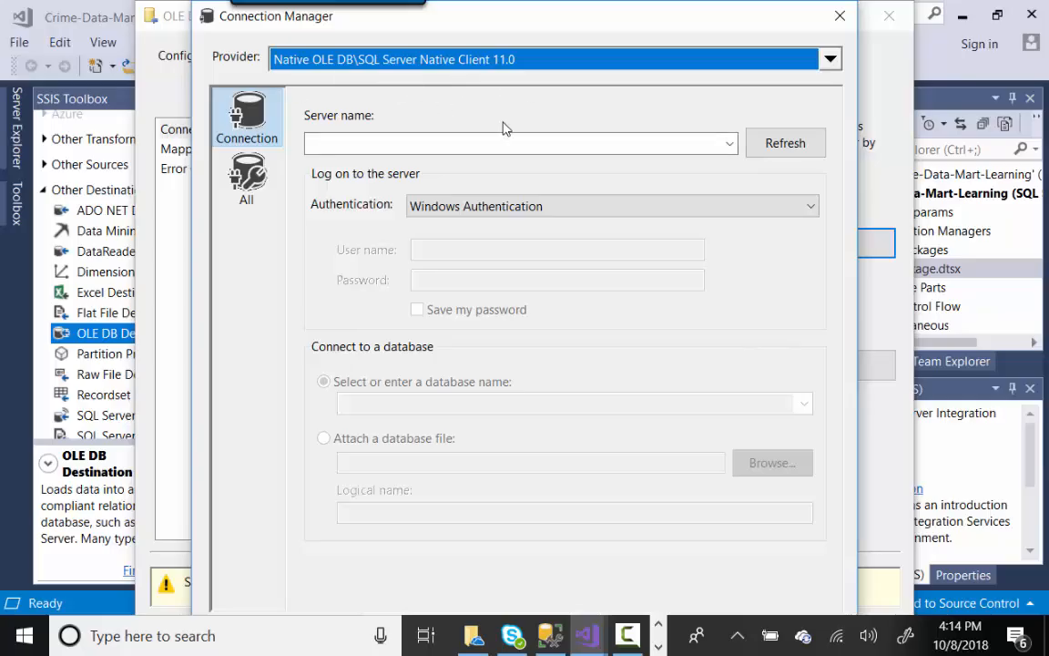
Set the connection's server name to localhost and choose Crime as its database
left_click(452, 143)
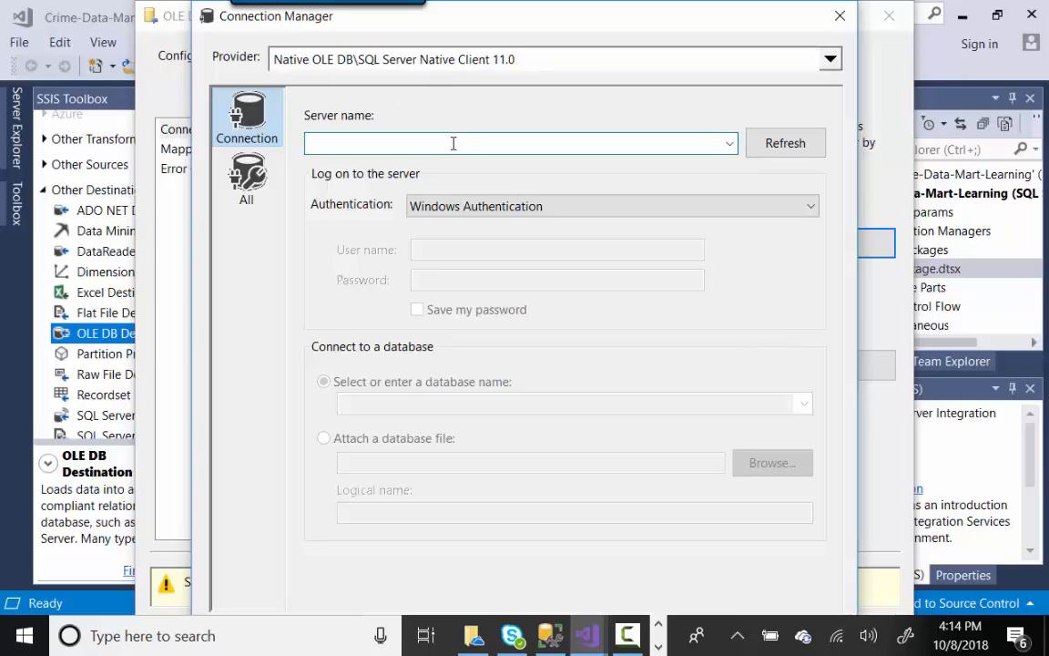
type("localhost")
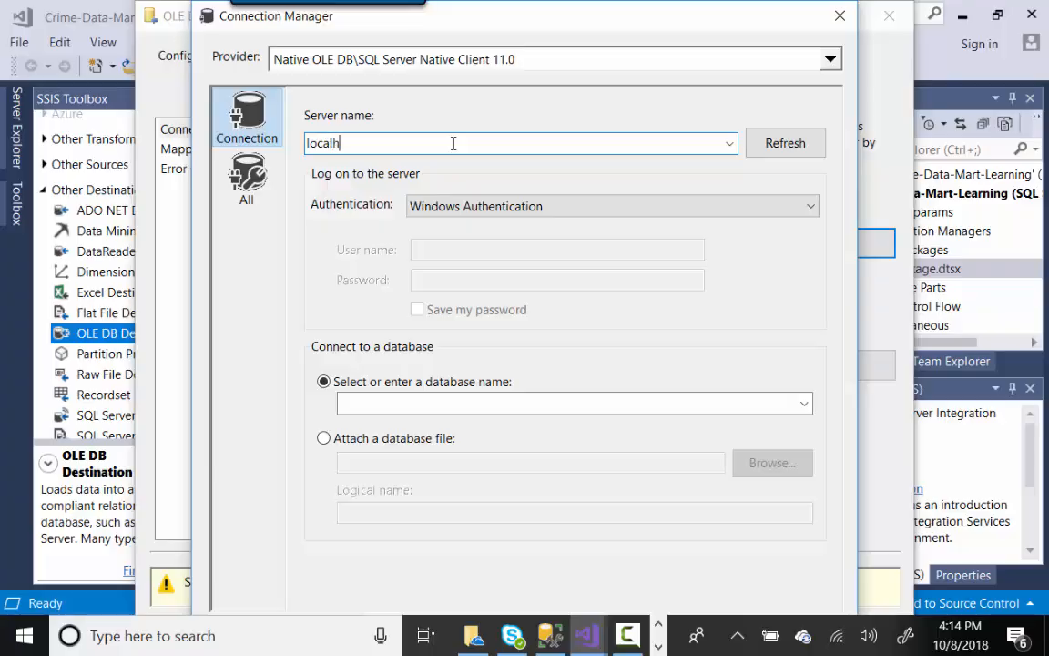
left_click(805, 405)
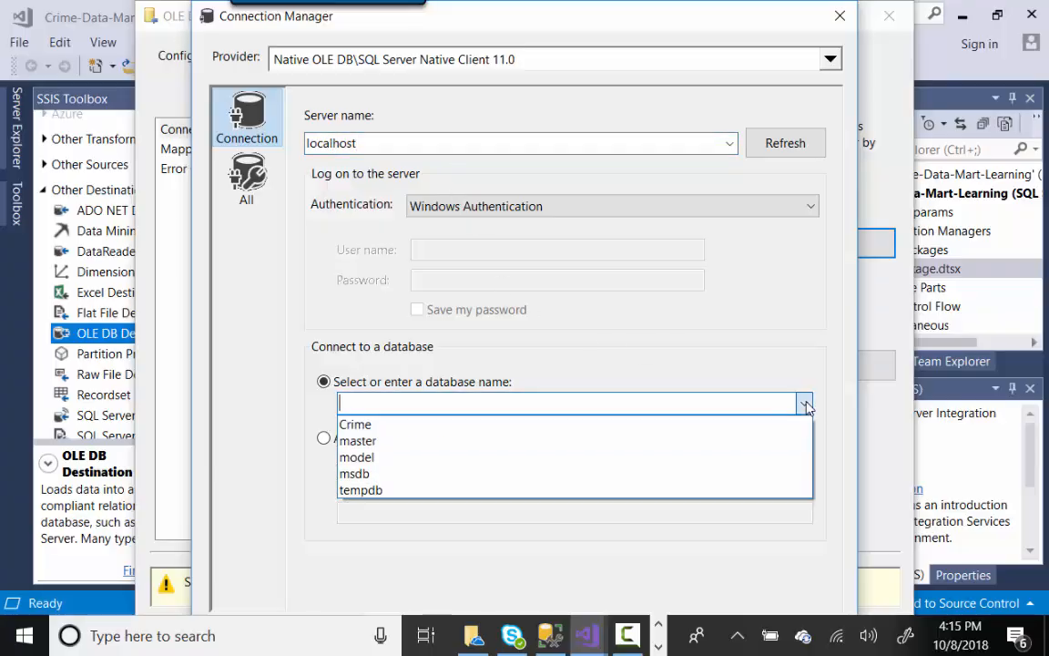
left_click(627, 424)
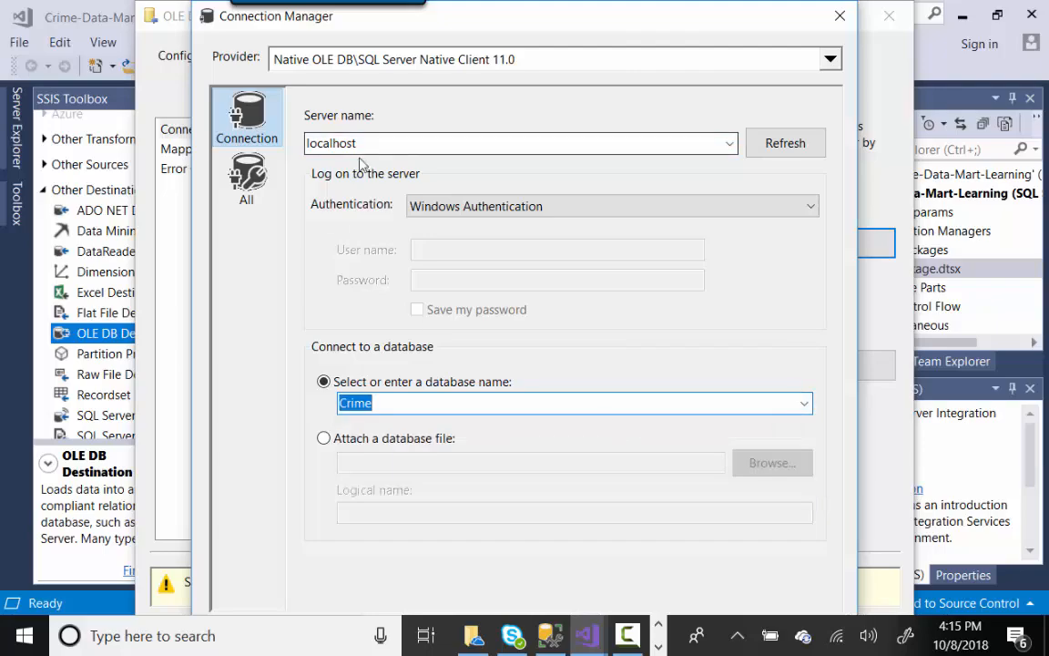
Switch to SQL Server Management Studio and check the server's name in its Server Properties
left_click(548, 636)
scroll(287, 274, "up", 4)
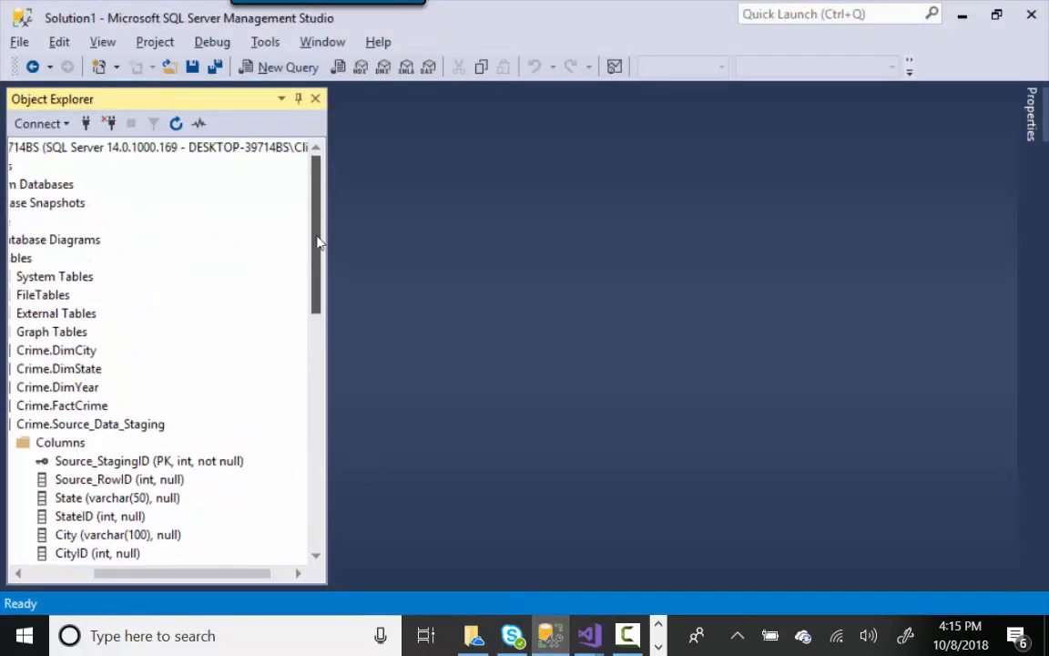
left_click_drag(217, 572, 69, 575)
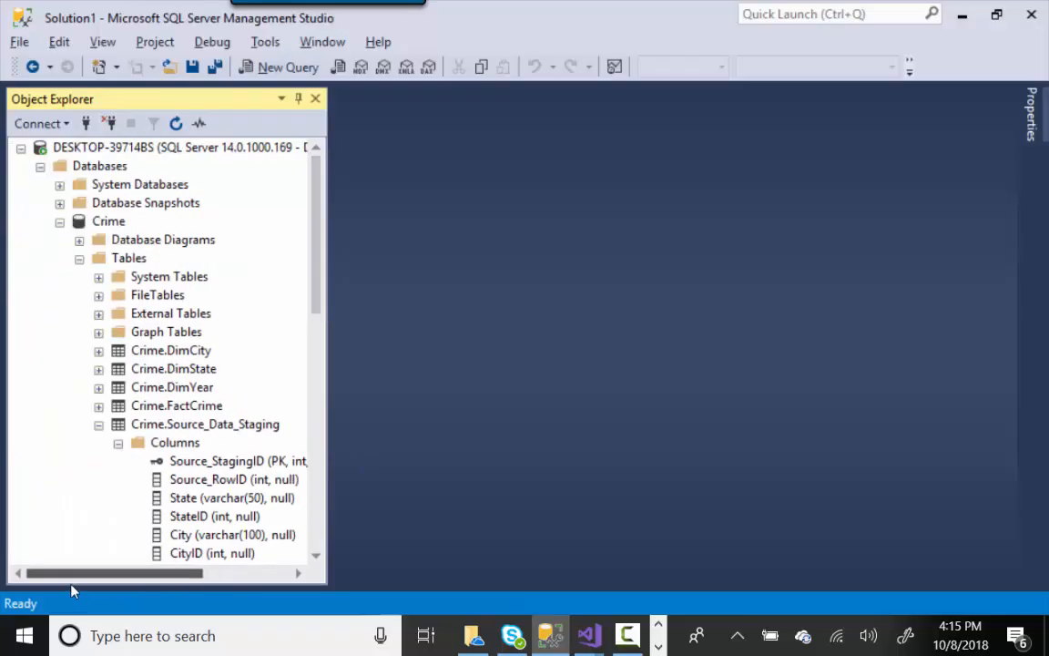
left_click(70, 149)
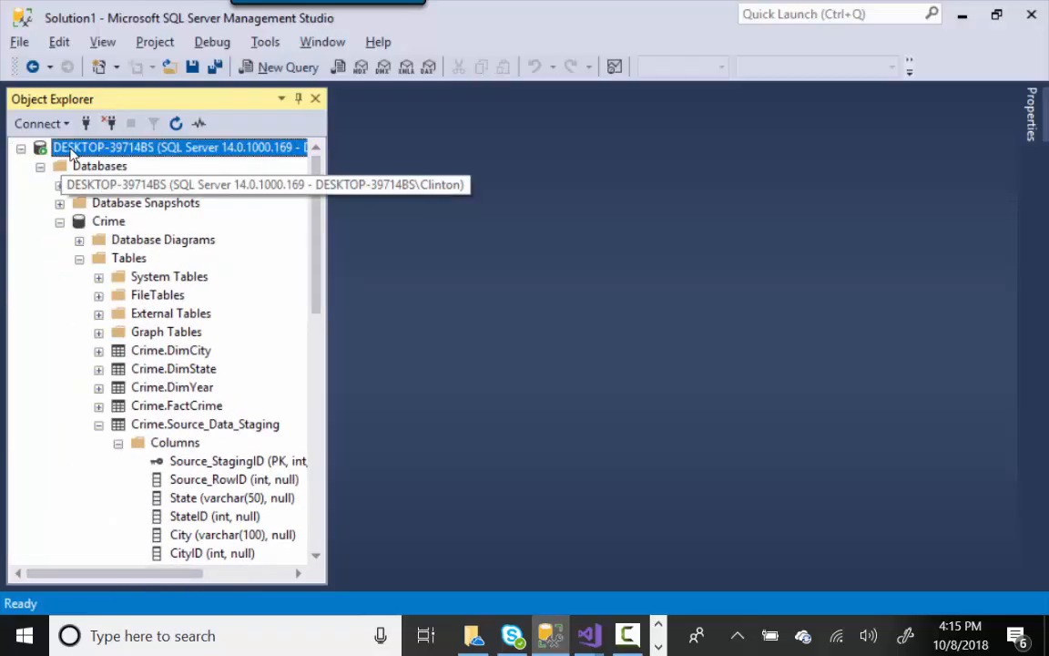
right_click(71, 153)
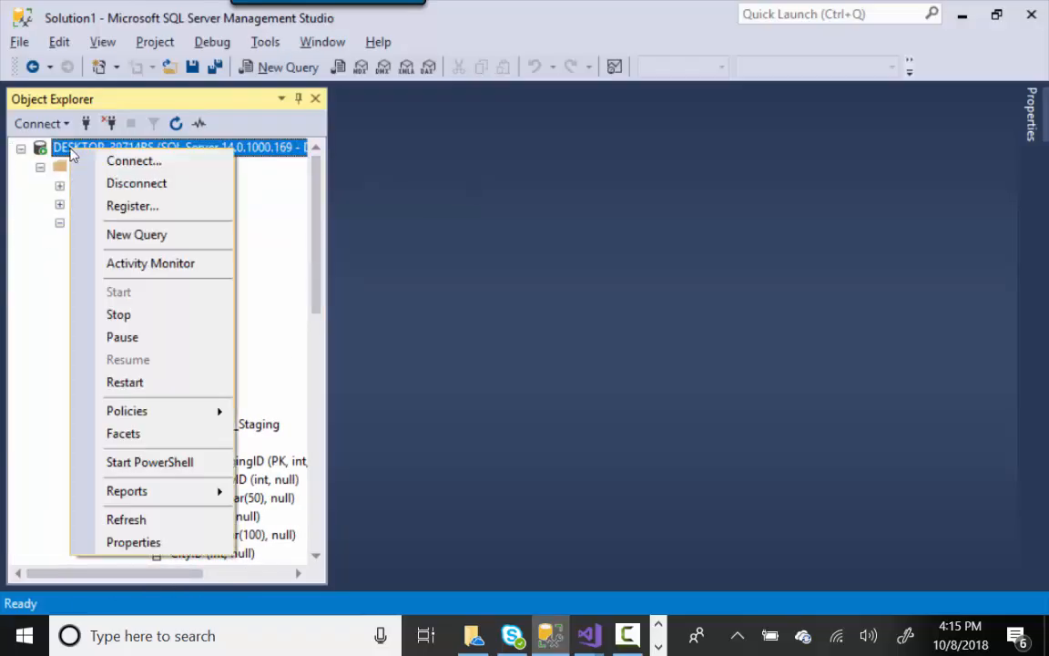
left_click(136, 542)
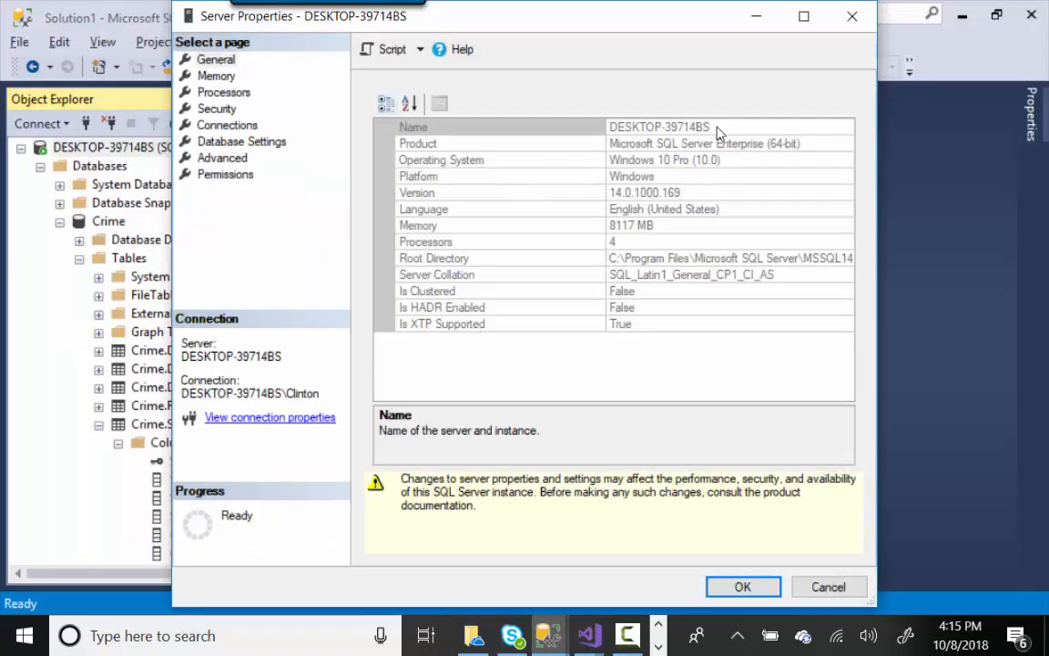
left_click(621, 126)
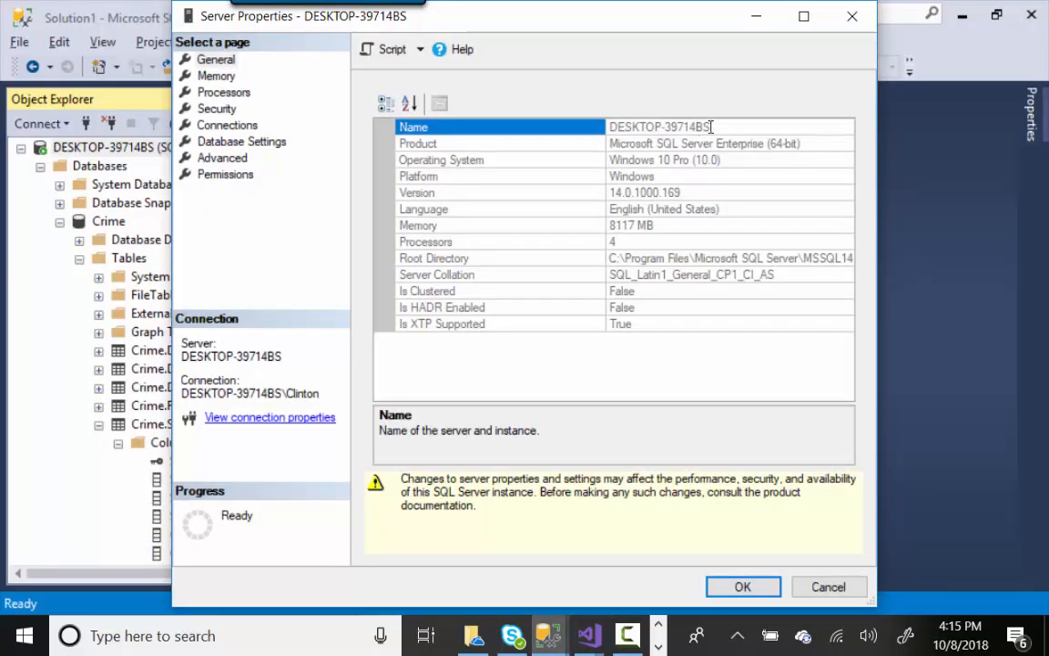
left_click_drag(711, 127, 565, 126)
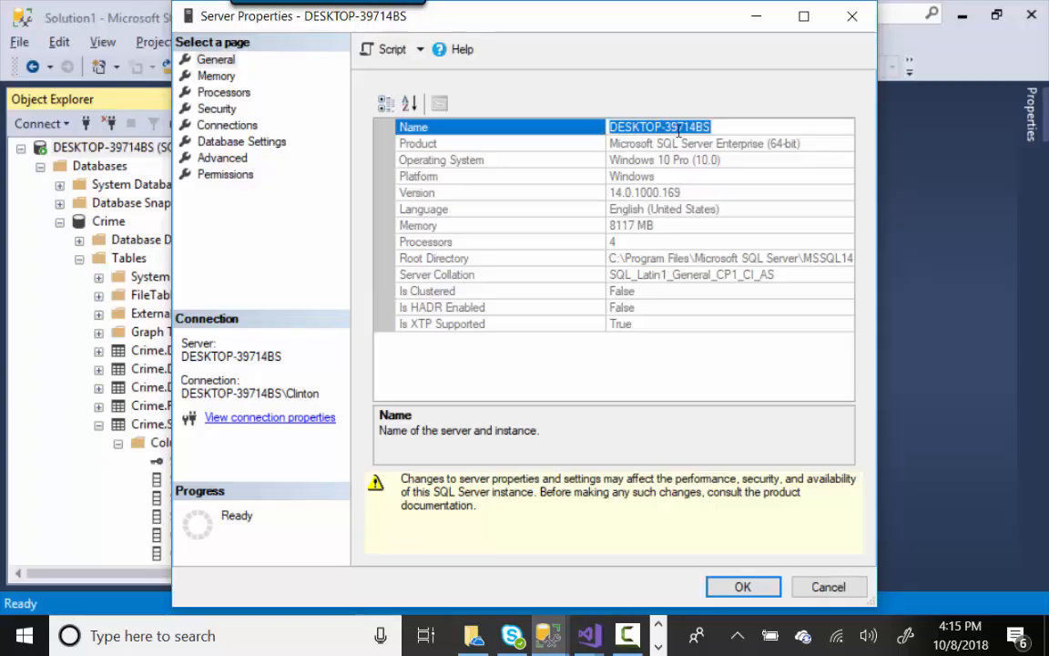
left_click(831, 587)
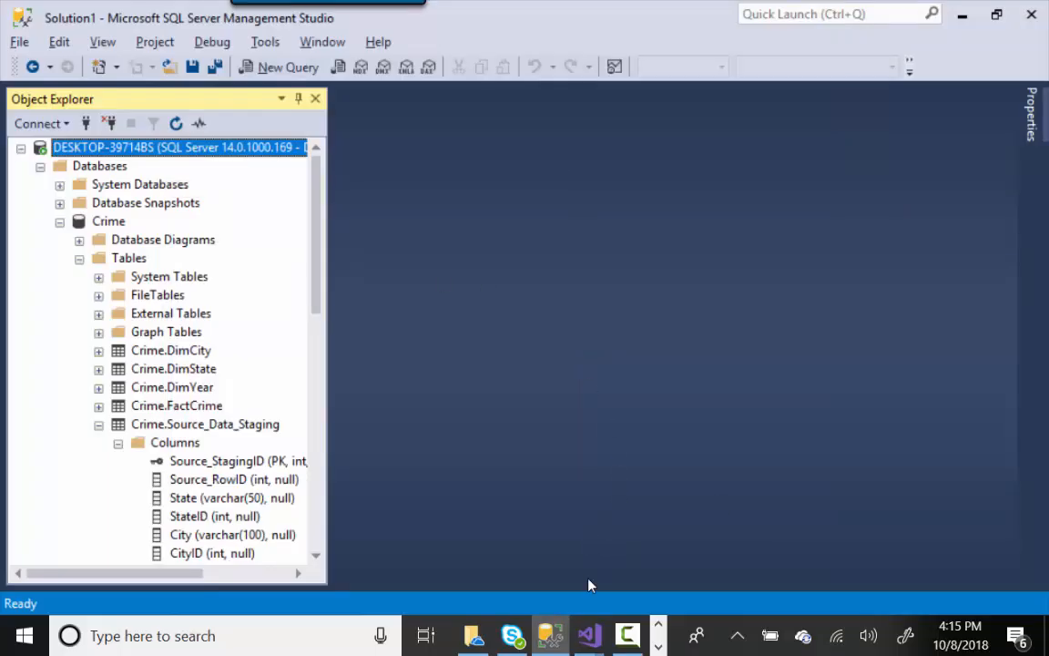
Return to the connection settings in Visual Studio and reselect Crime as the database
key("alt+Tab")
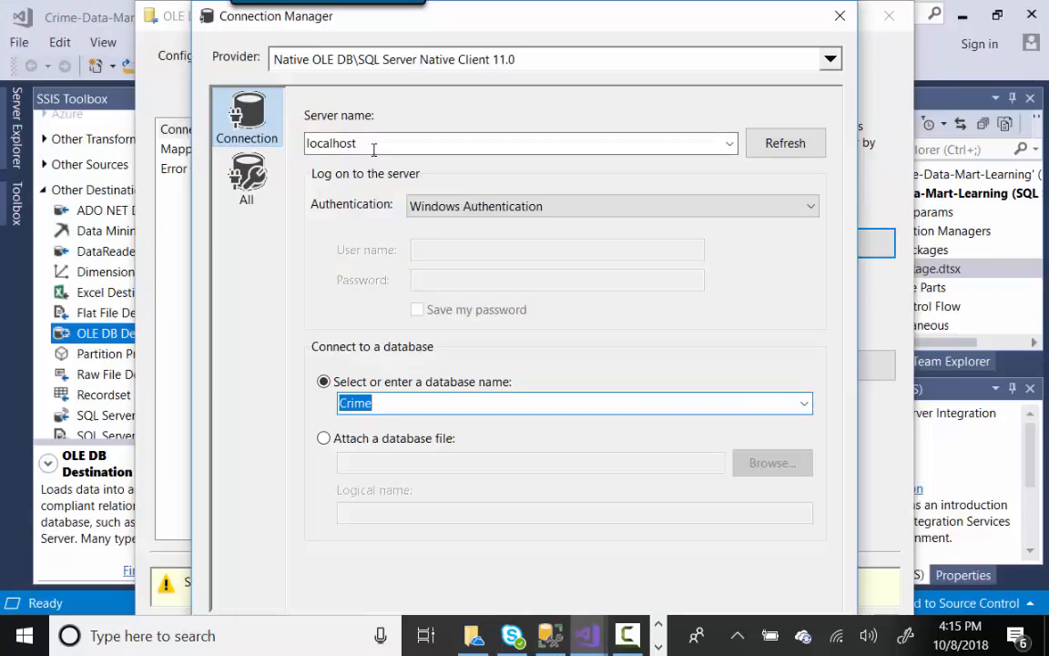
left_click(804, 406)
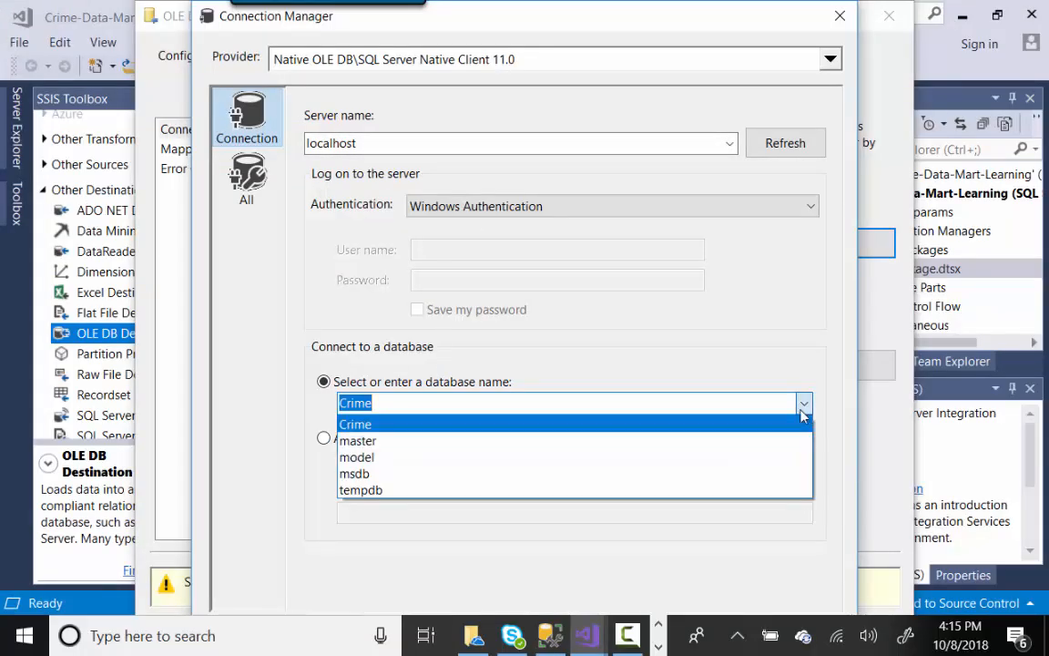
left_click(568, 425)
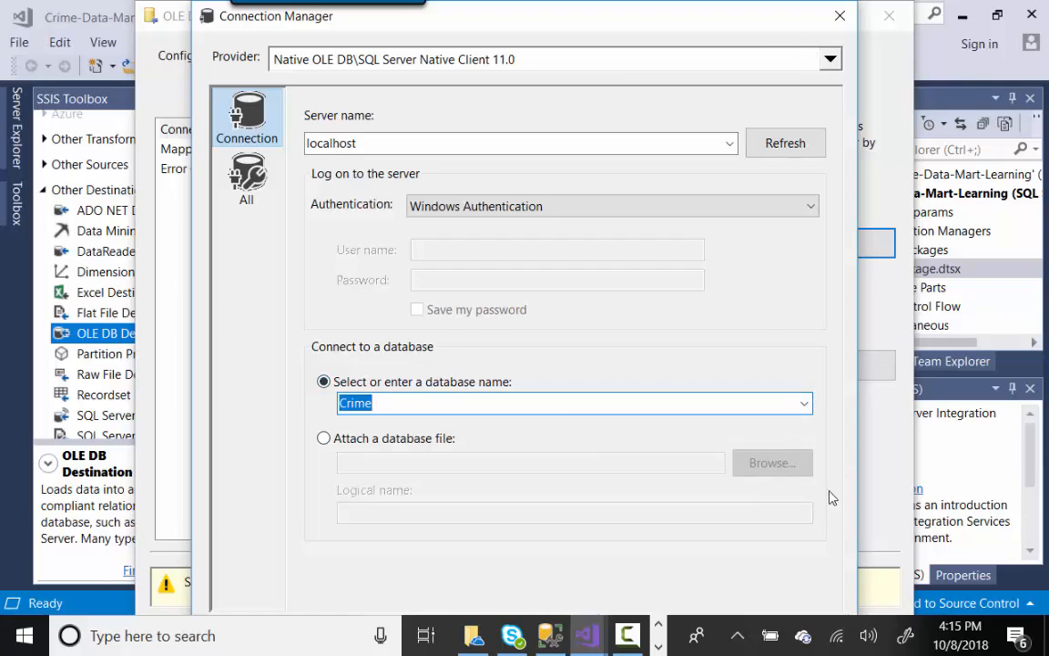
Confirm the new connection settings and use the localhost.Crime data connection for the OLE DB destination
key("Tab")
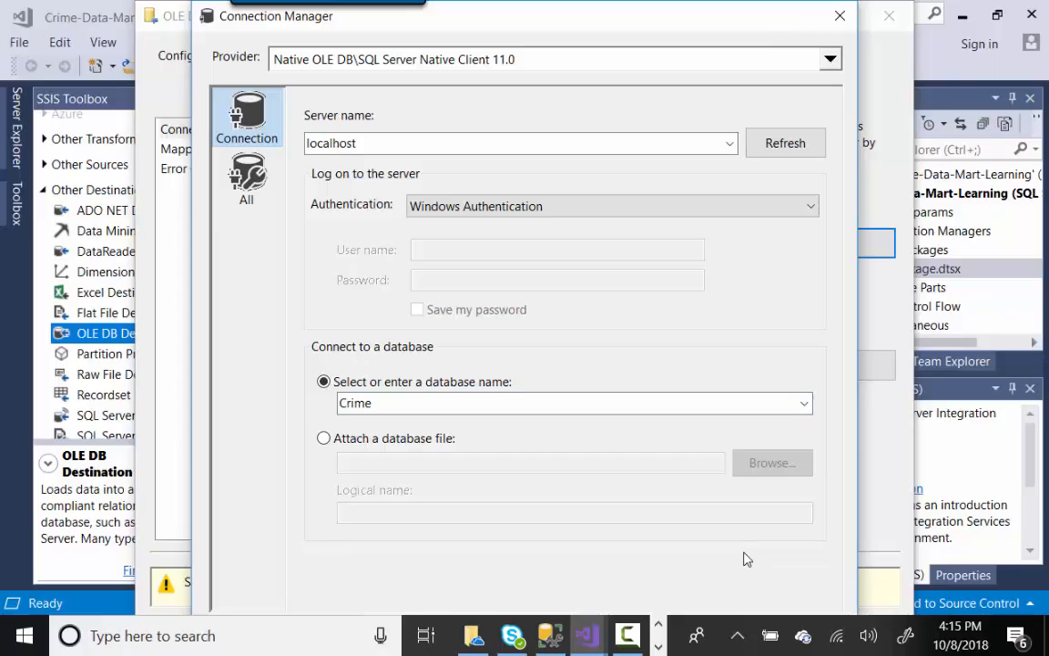
key("Return")
key("Return")
key("Return")
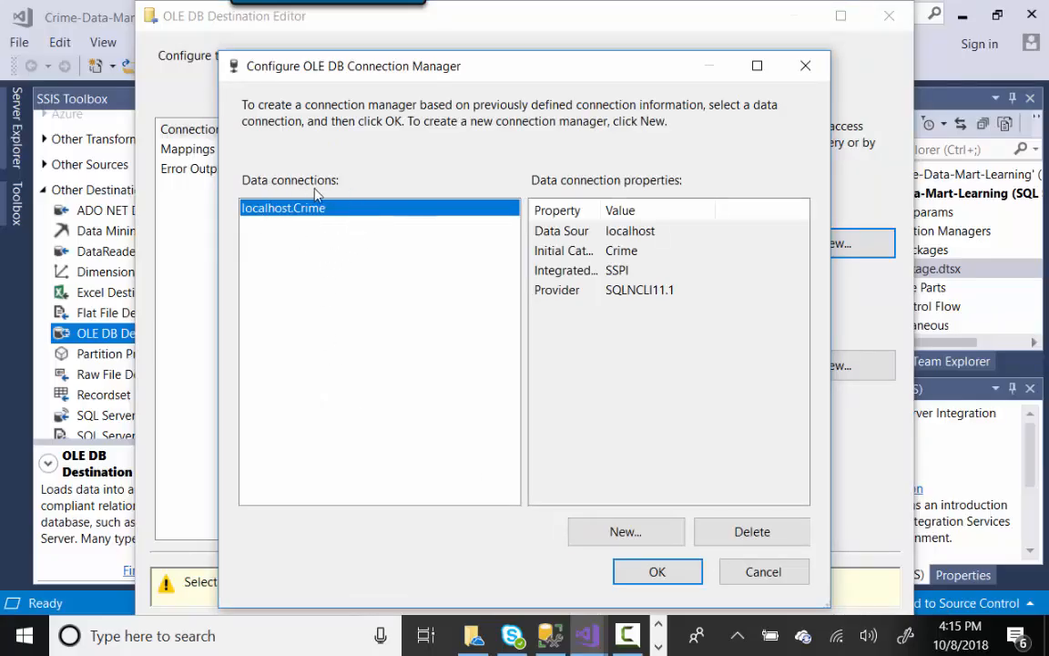
left_click(677, 575)
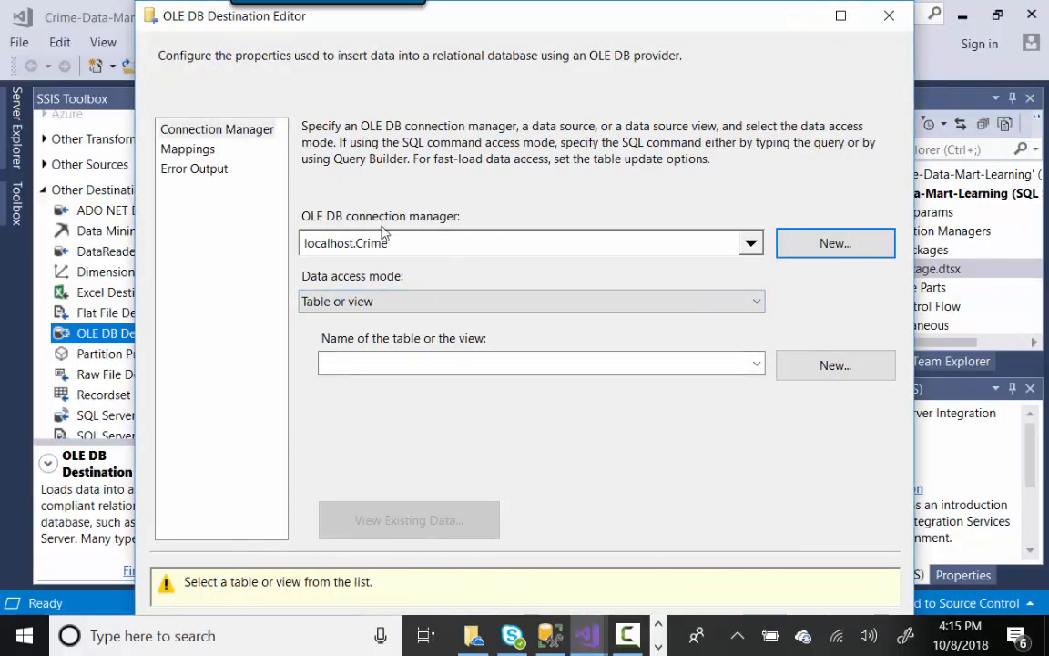
Choose [Crime].[Source_Data_Staging] as the destination table and maximize the OLE DB Destination Editor
left_click(756, 364)
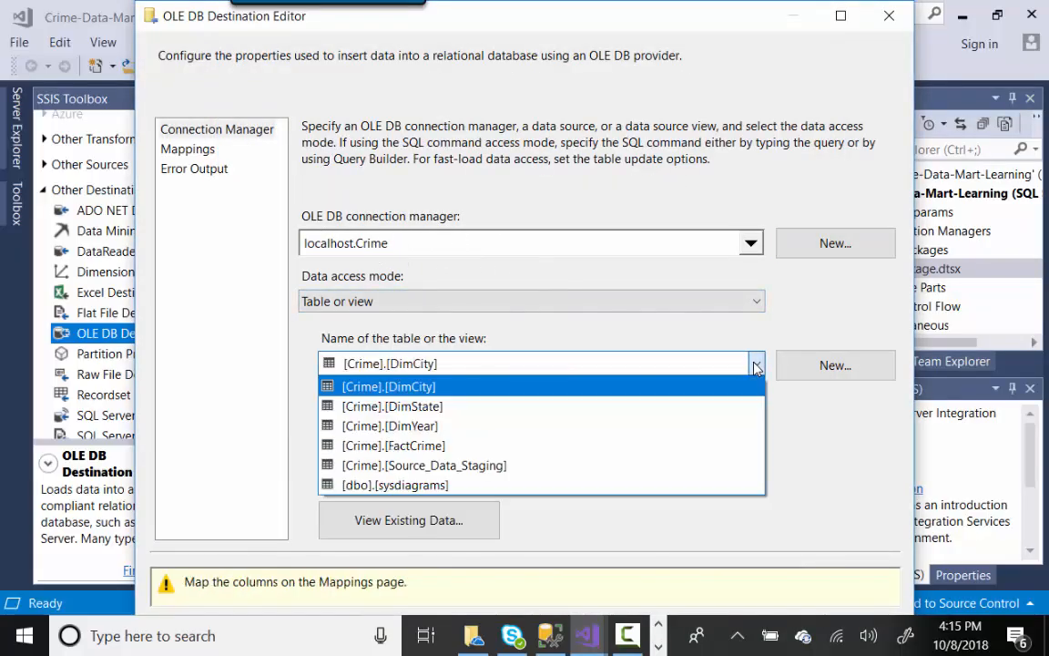
left_click(532, 464)
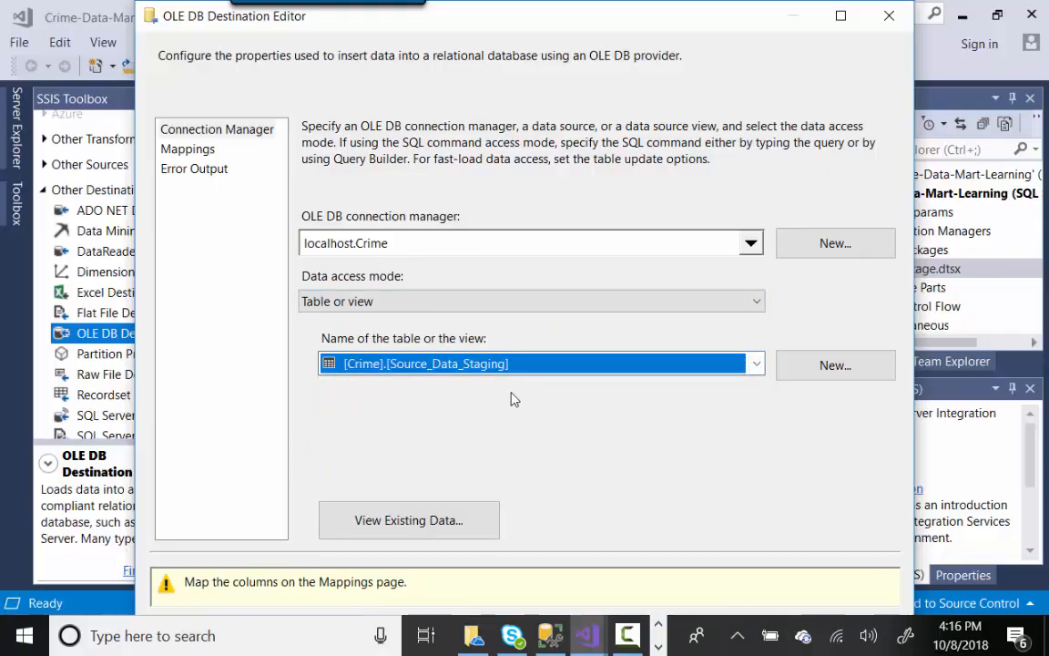
left_click(840, 17)
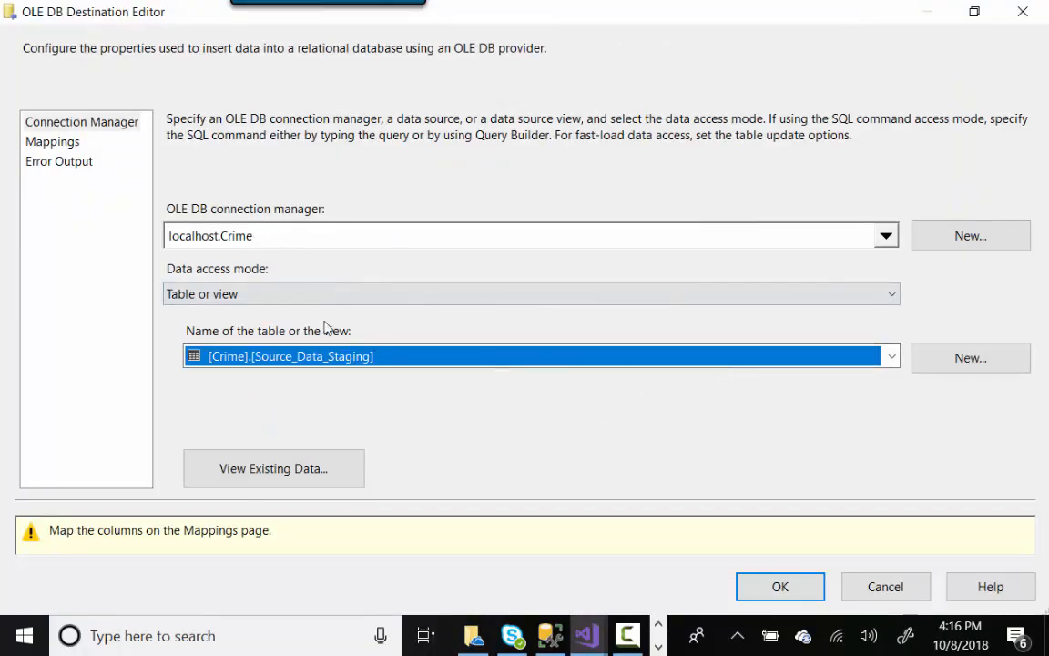
In the column mappings, map Transformed State to the State destination column and Transformed City to City
left_click(54, 143)
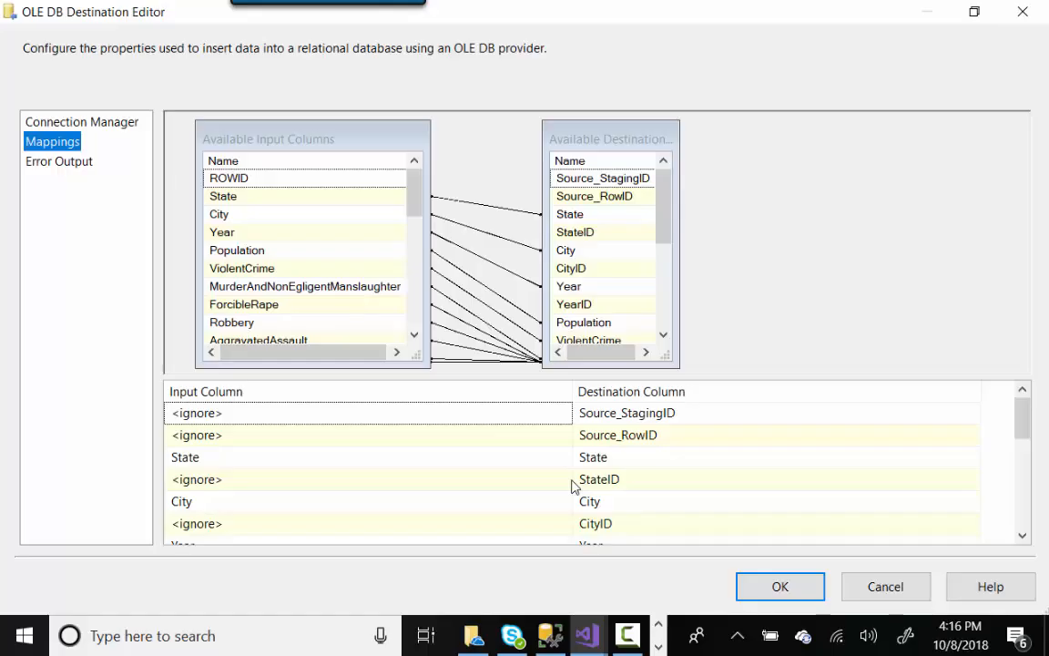
left_click(510, 465)
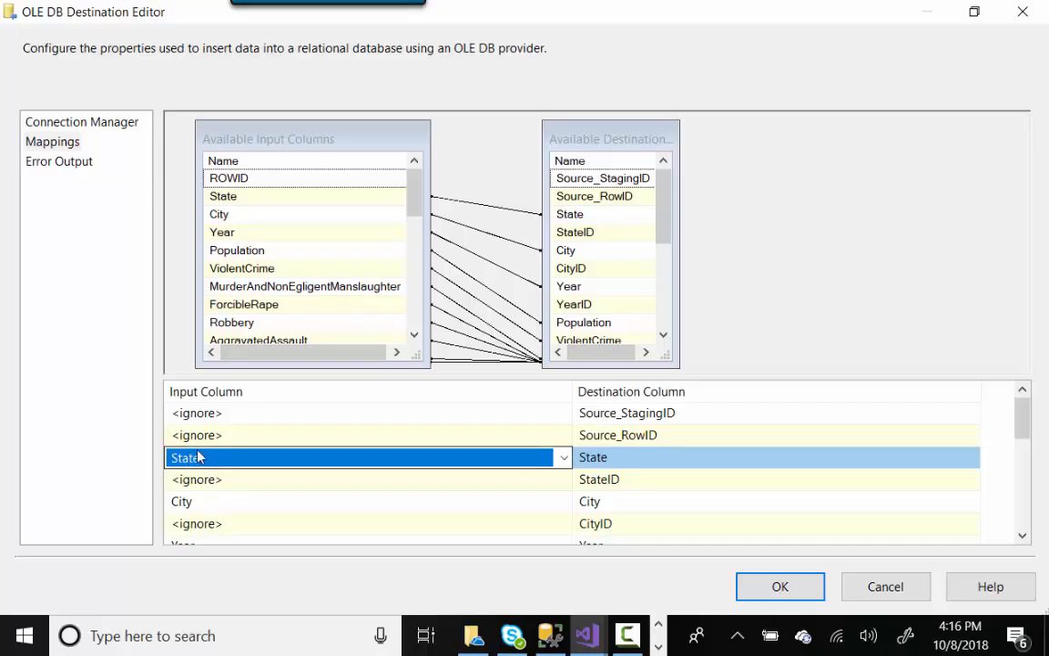
left_click(564, 459)
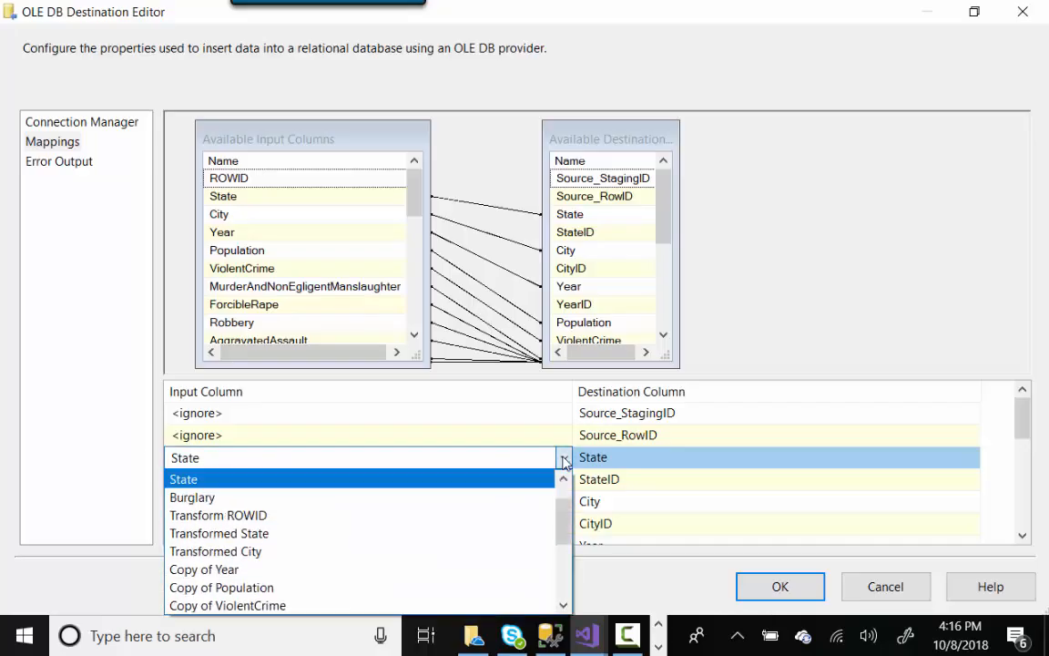
left_click(433, 536)
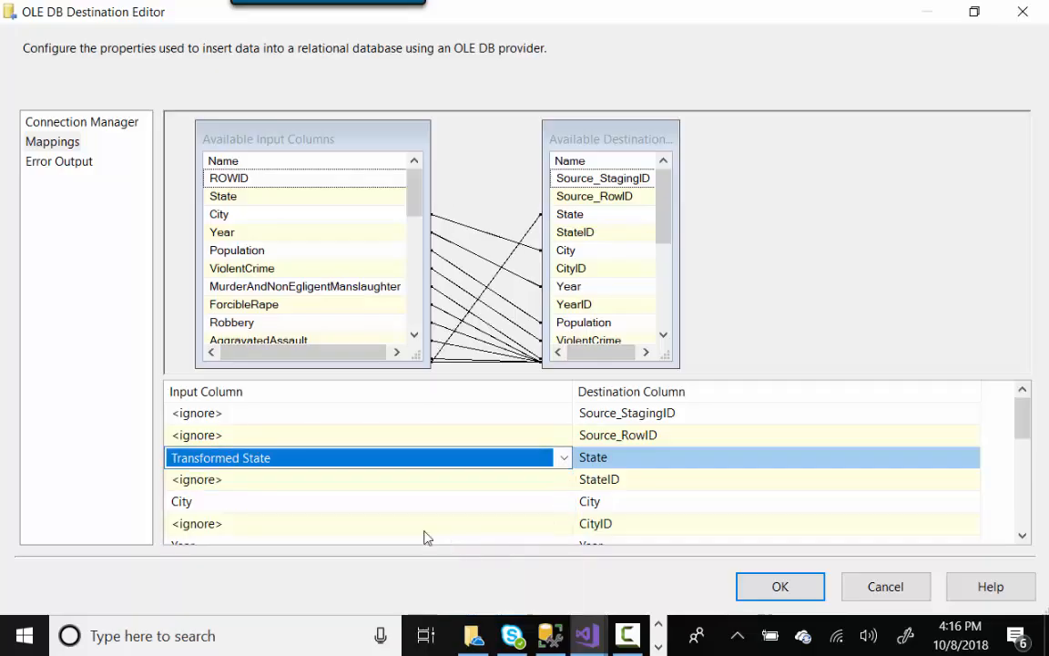
left_click(544, 506)
left_click(564, 502)
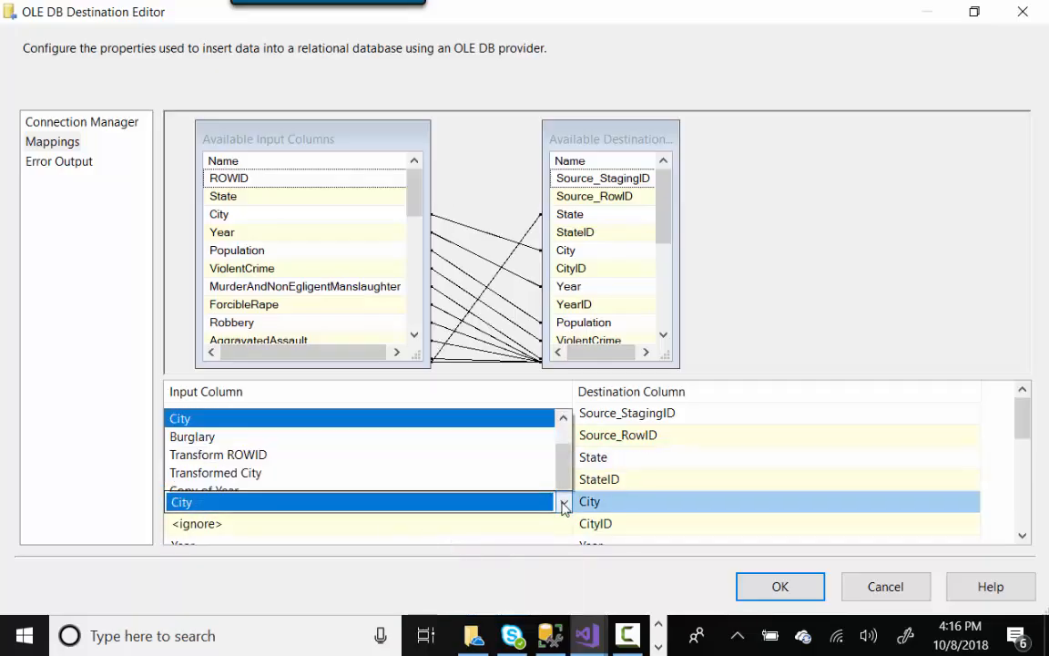
left_click(404, 415)
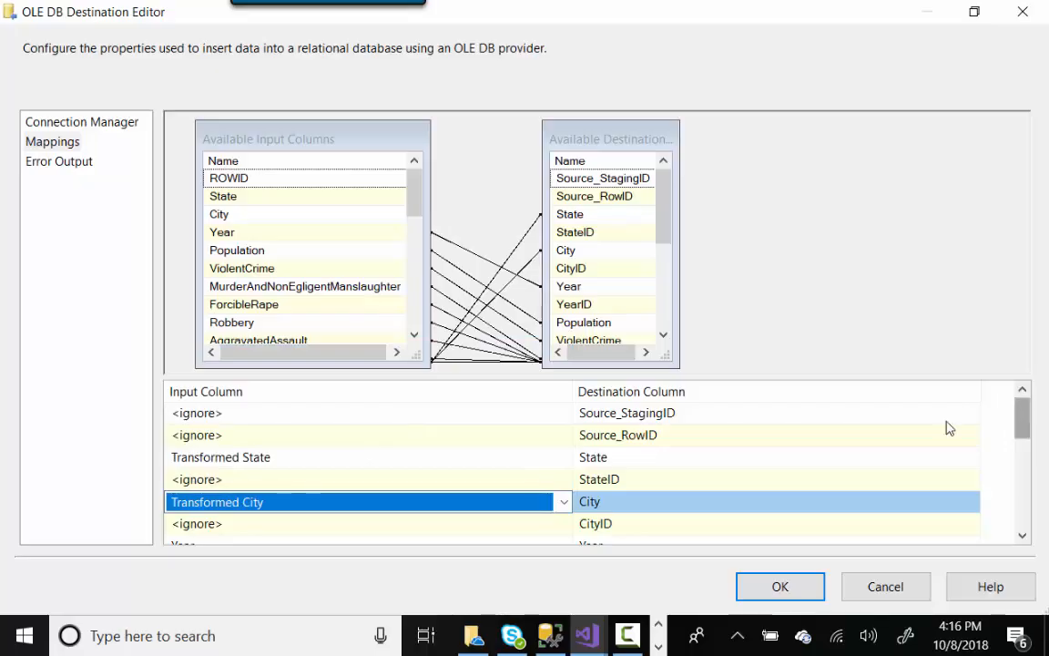
left_click(551, 413)
left_click(564, 414)
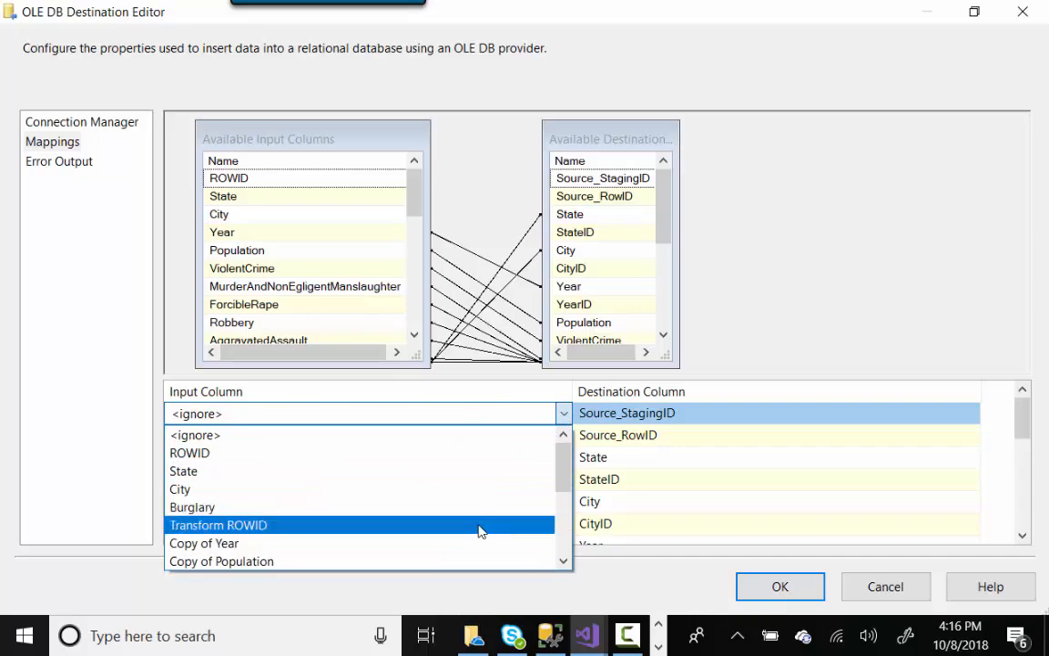
left_click(547, 376)
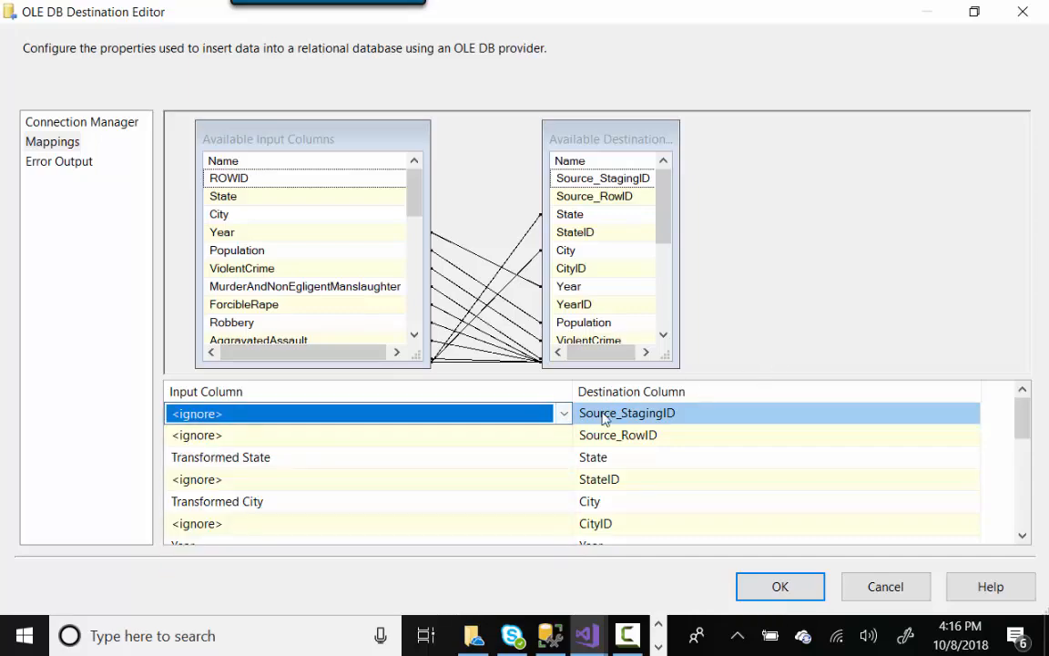
Map the Transform ROWID input column to the Source_RowID destination column
left_click(554, 436)
left_click(564, 436)
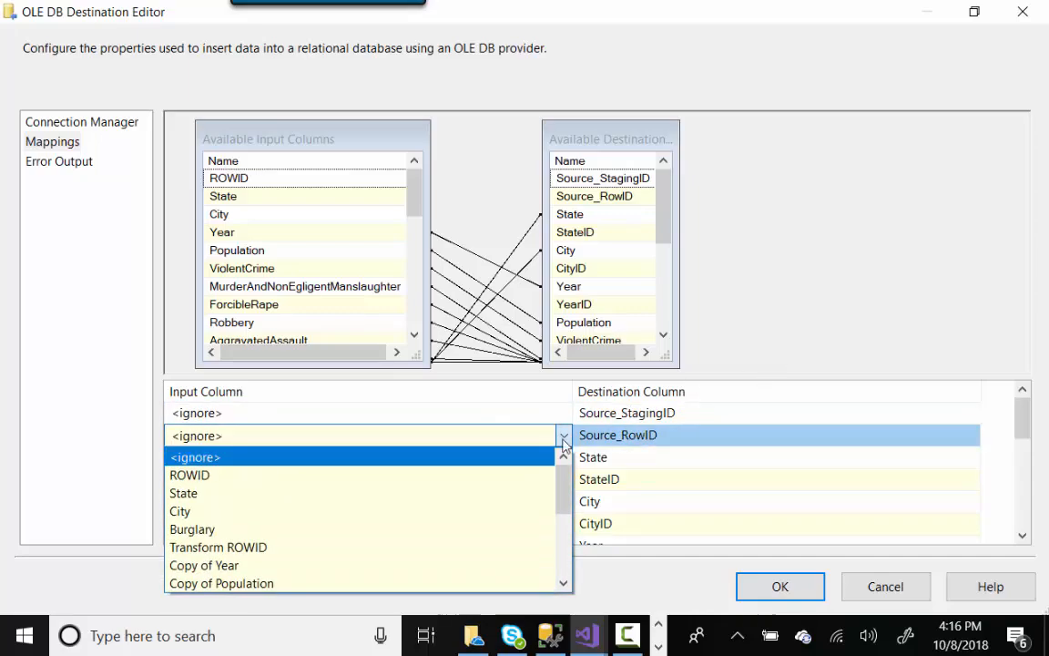
left_click(470, 549)
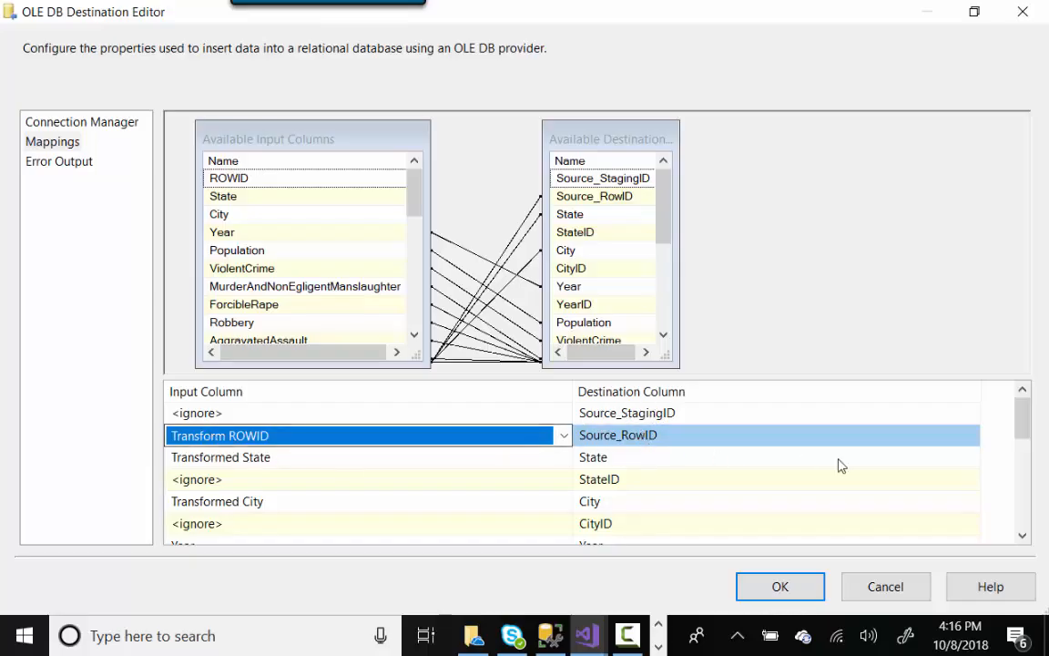
Map Copy of Year to the Year destination column and Copy of Population to Population
left_click(1022, 535)
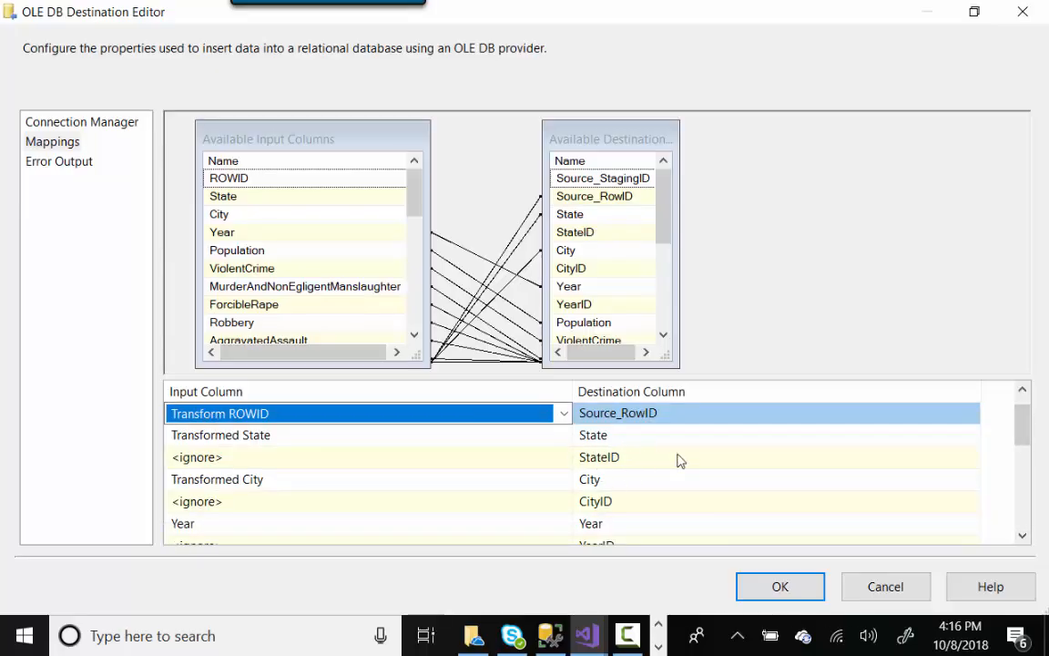
left_click(1022, 536)
left_click(1022, 536)
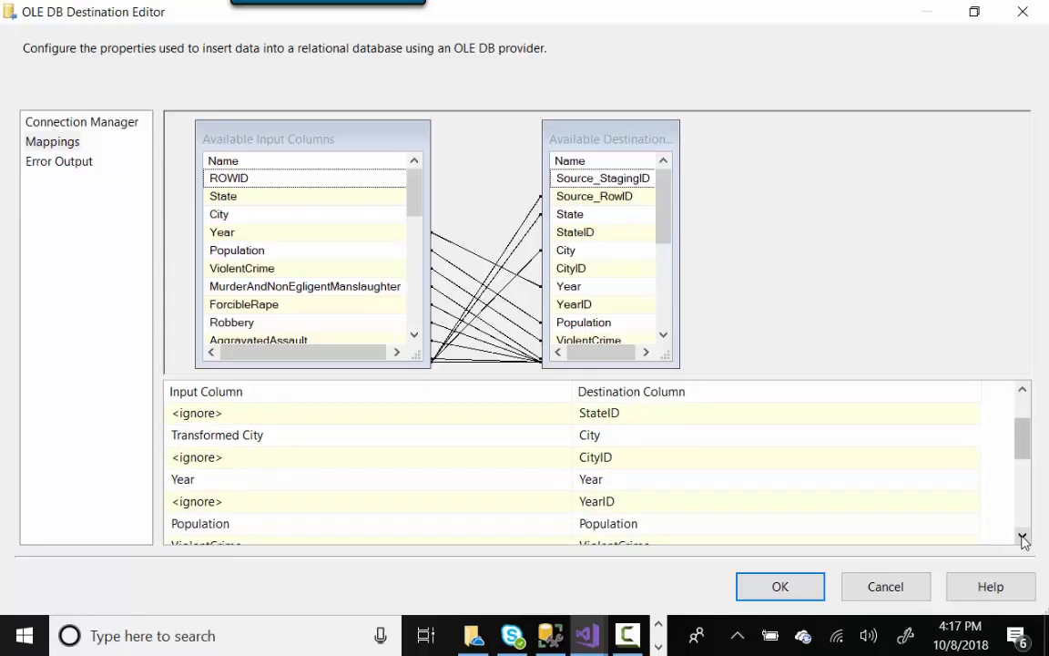
left_click(1022, 536)
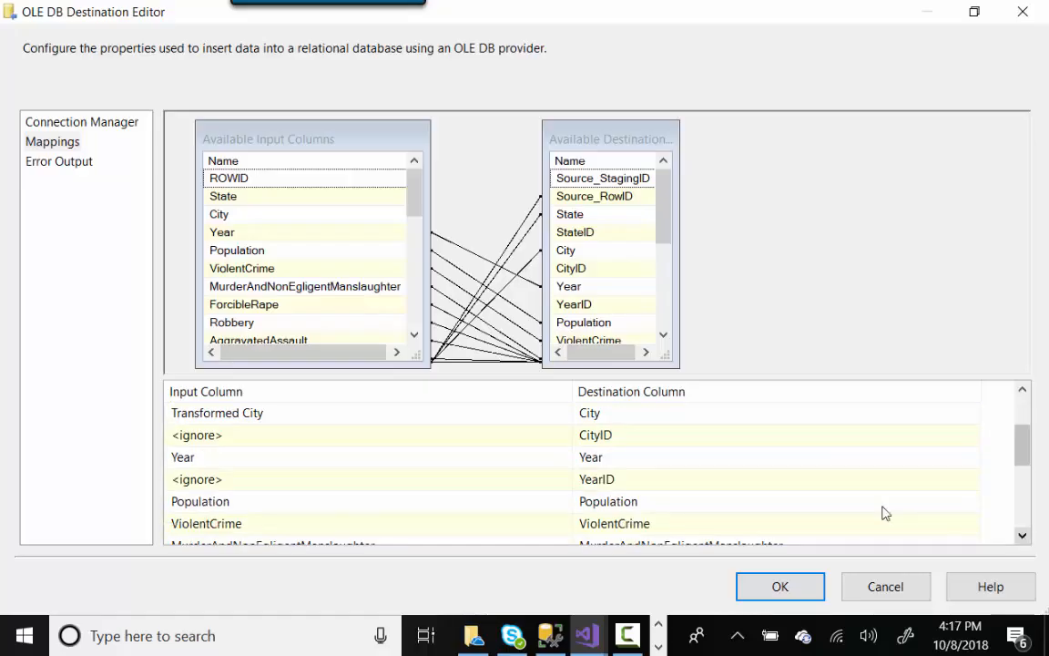
left_click(583, 463)
left_click(564, 457)
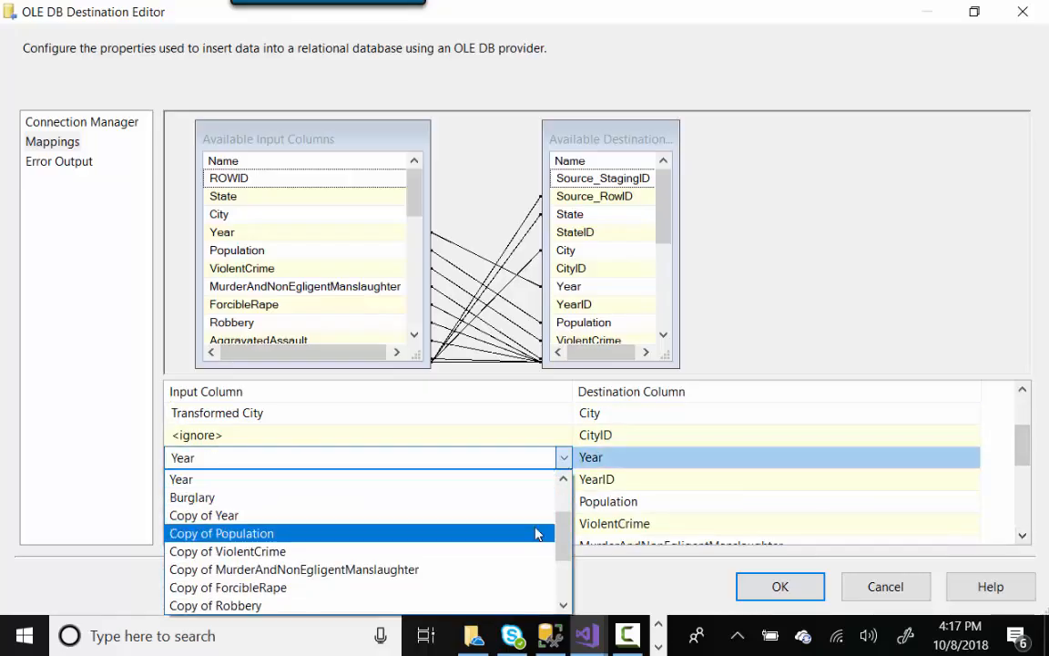
left_click(404, 521)
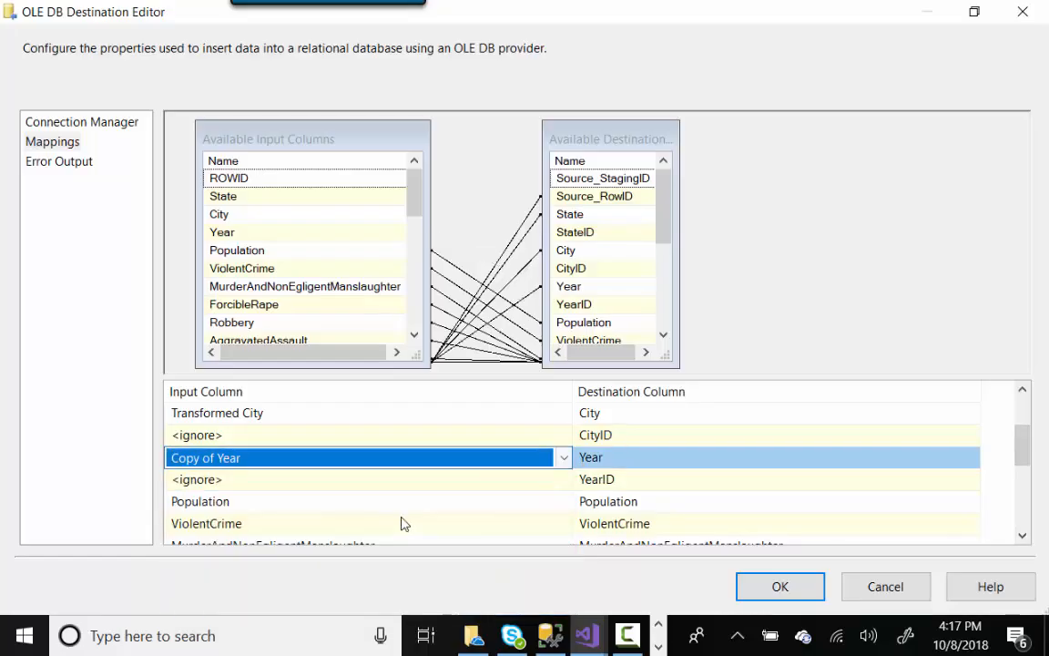
left_click(520, 506)
left_click(565, 507)
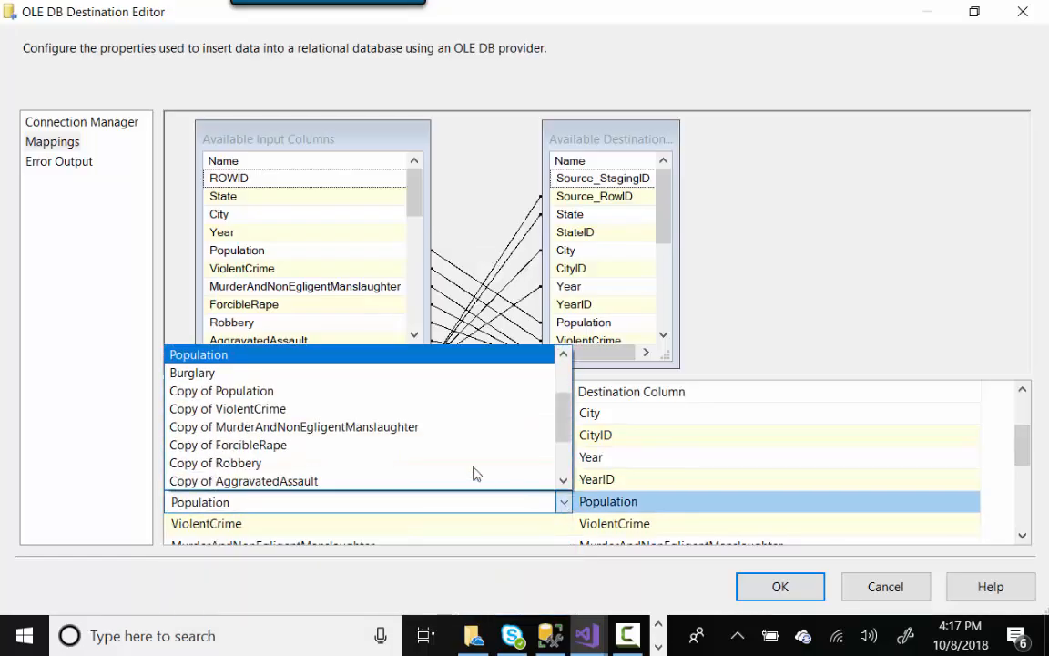
left_click(447, 394)
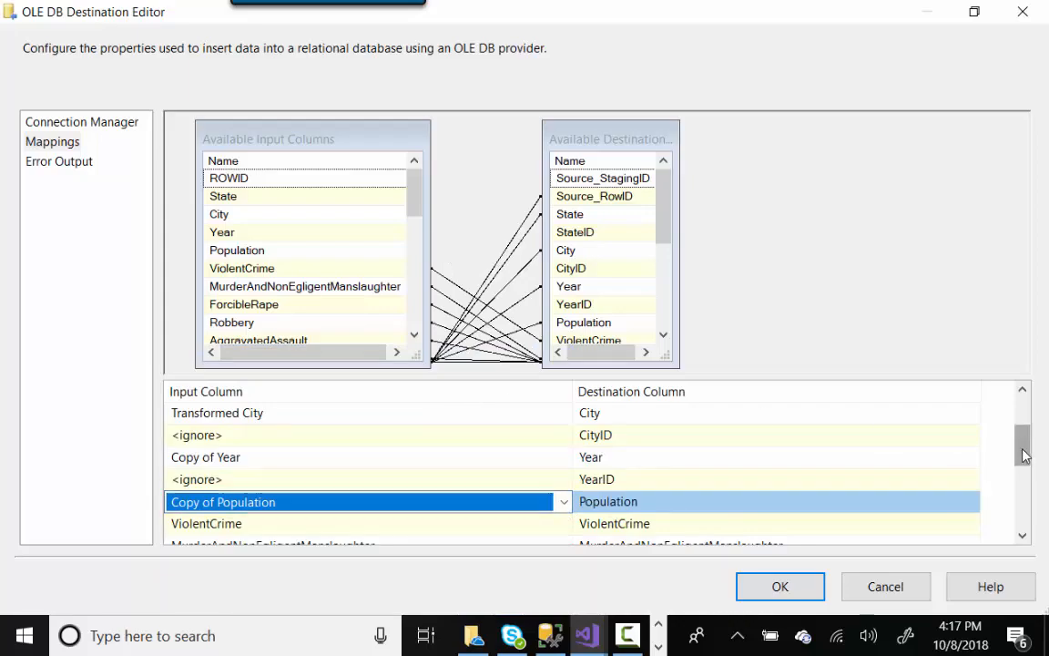
Map Copy of ViolentCrime to the ViolentCrime destination column and Copy of MurderAndNonEgligentManslaughter to MurderAndNonEgligentManslaughter
scroll(920, 410, "down", 1)
left_click(526, 482)
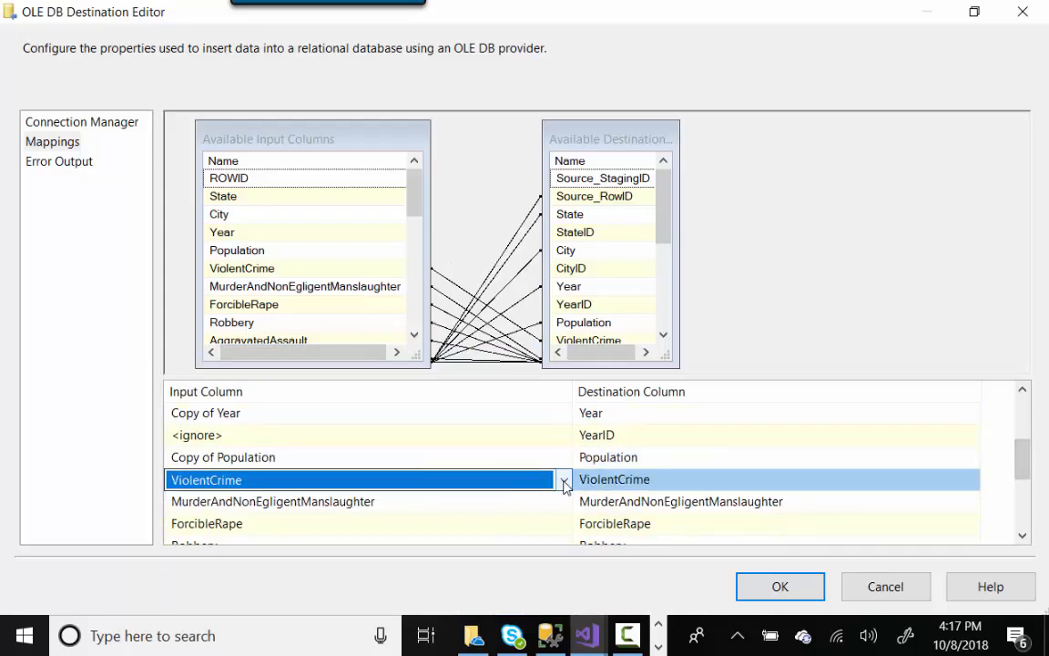
left_click(565, 480)
left_click(481, 540)
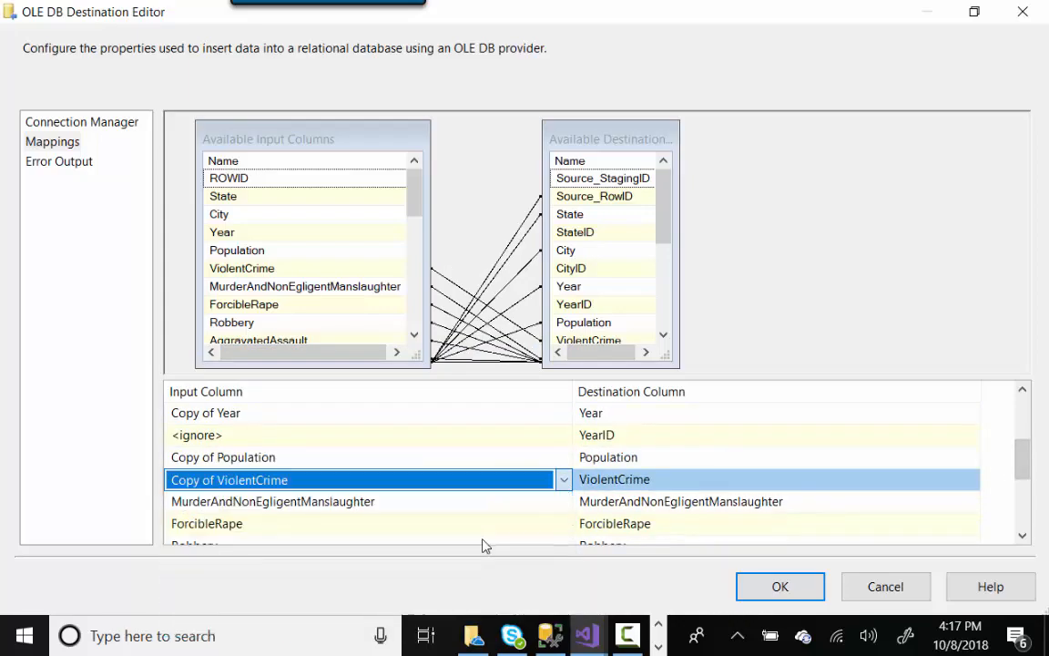
scroll(1022, 468, "down", 1)
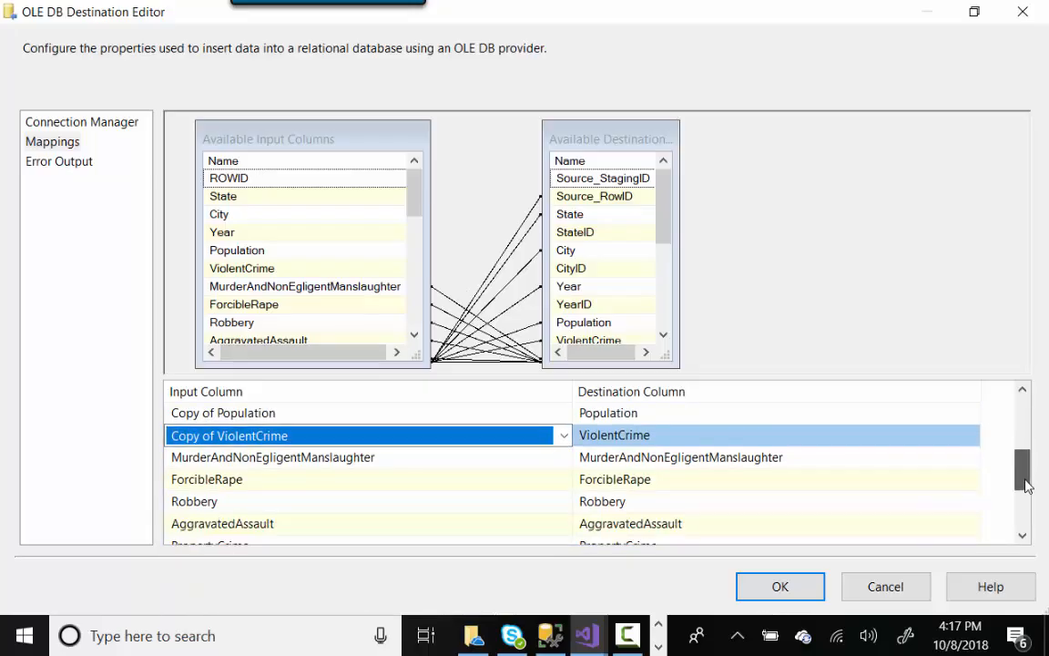
left_click(512, 465)
left_click(564, 458)
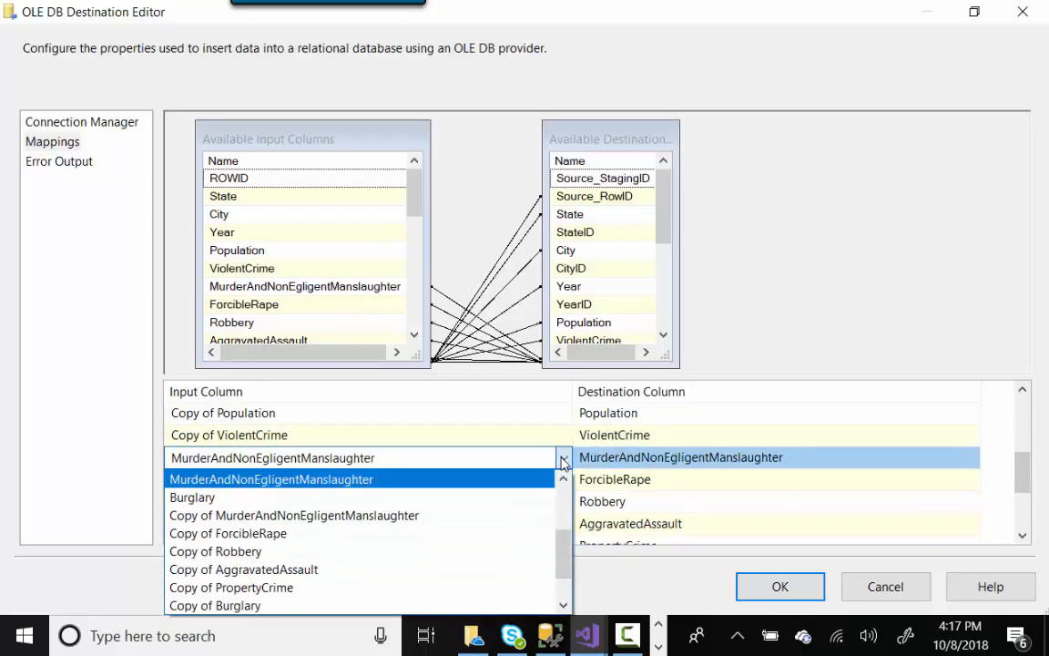
left_click(500, 515)
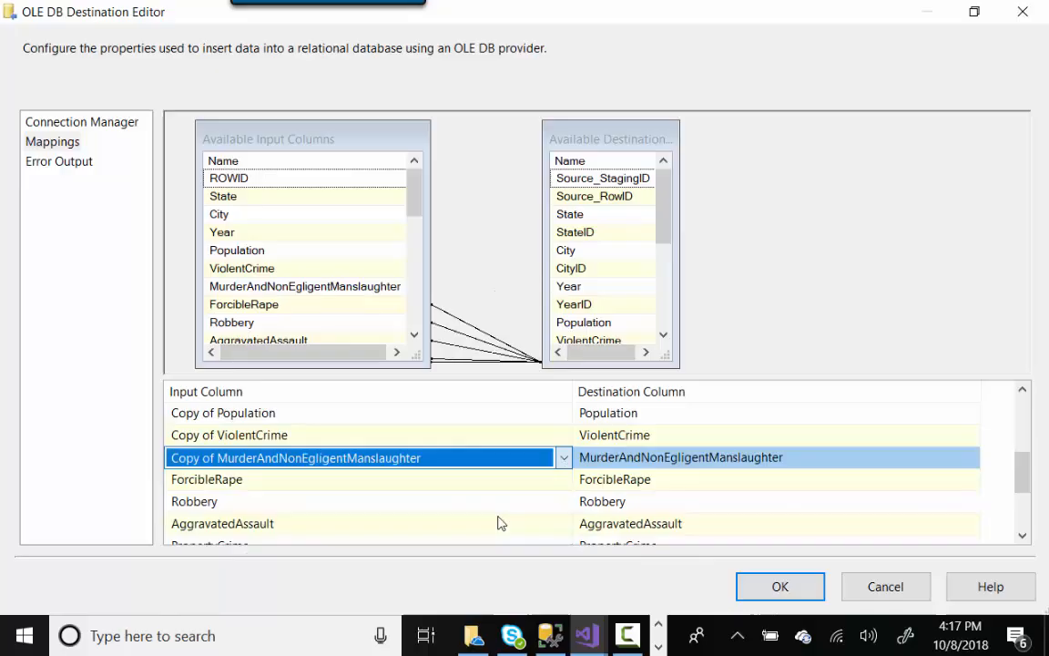
Map Copy of ForcibleRape to the ForcibleRape destination column and Copy of Robbery to Robbery
left_click(442, 487)
left_click(564, 480)
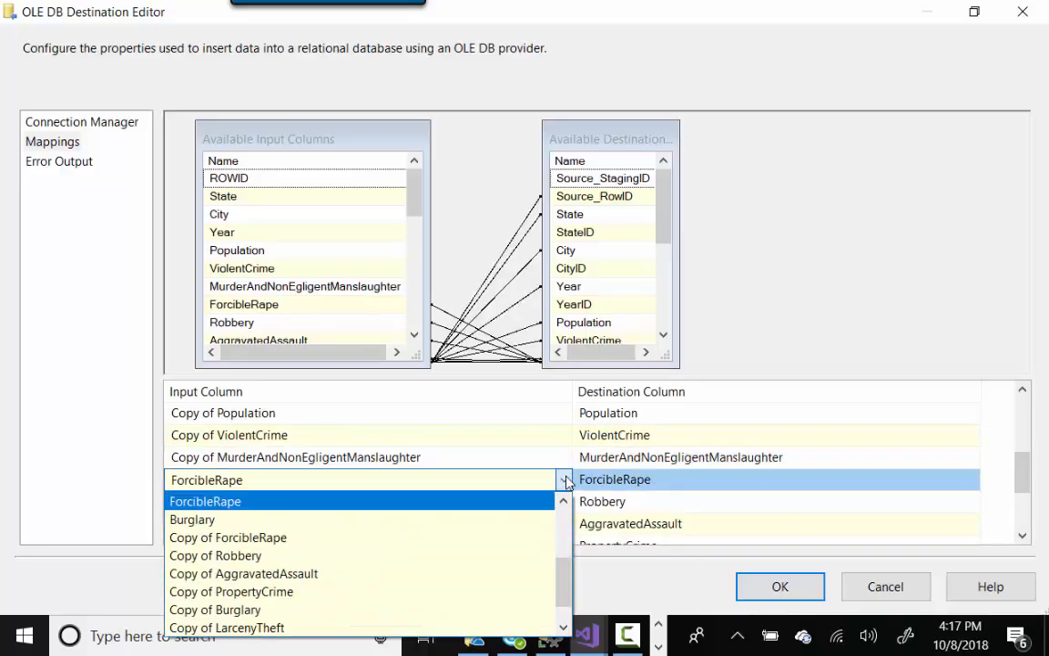
left_click(480, 538)
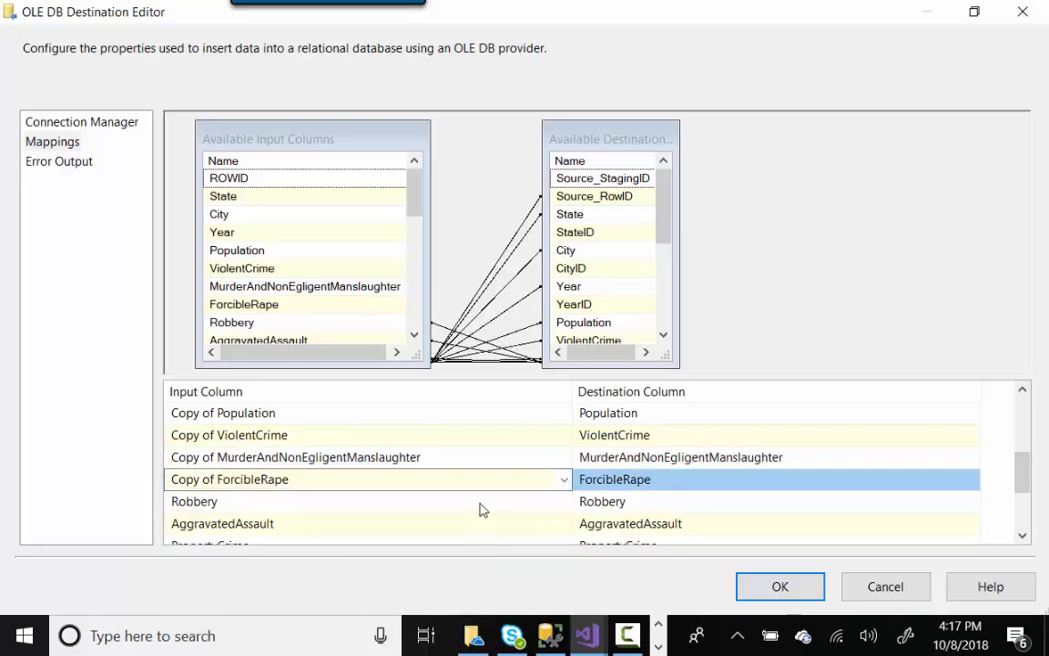
left_click(482, 502)
left_click(565, 501)
left_click(450, 392)
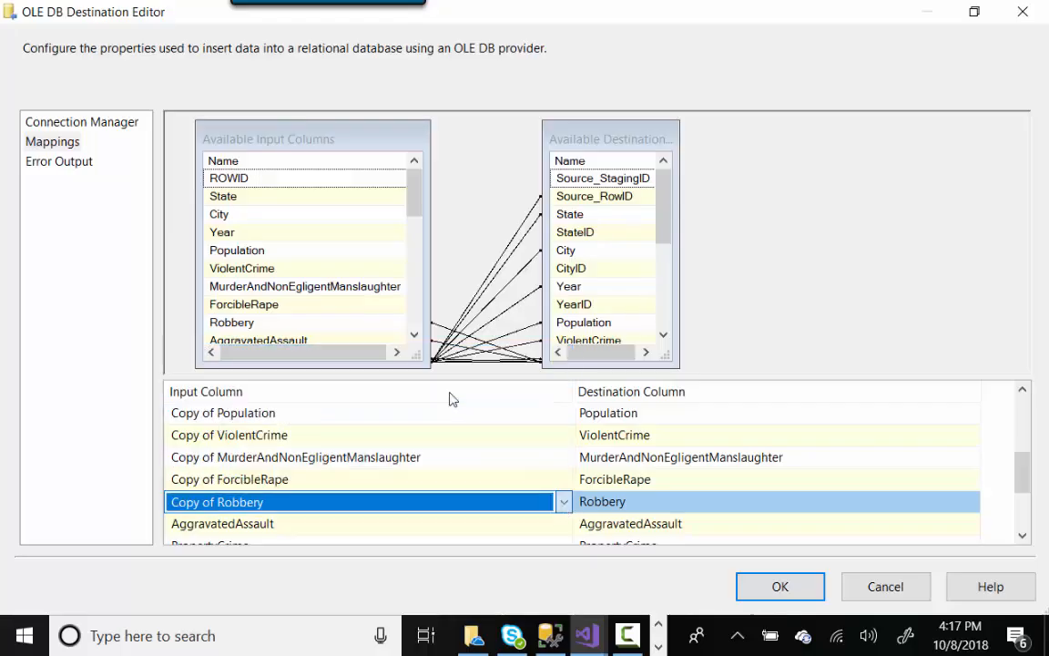
Map Copy of AggravatedAssault to the AggravatedAssault destination column and Copy of PropertyCrime to PropertyCrime
left_click_drag(1024, 468, 1024, 494)
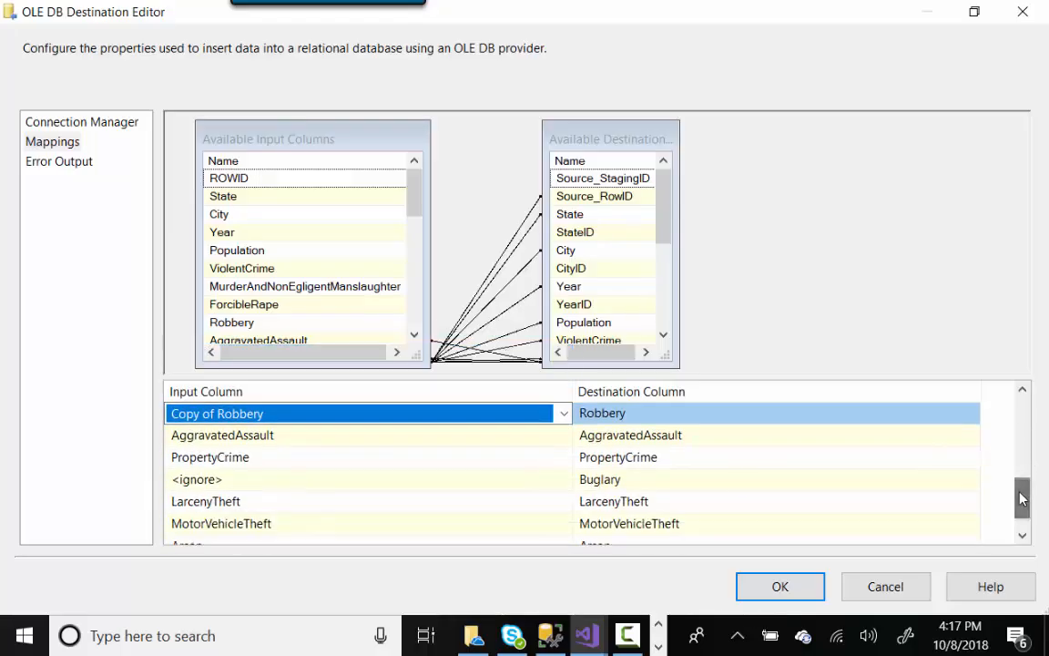
left_click(547, 441)
left_click(565, 441)
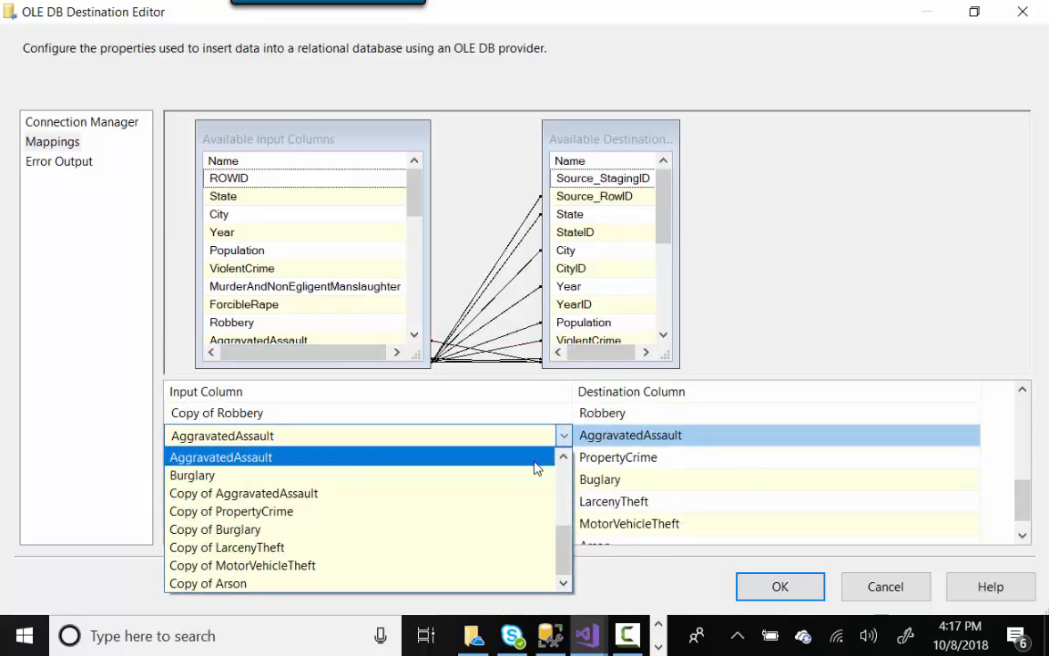
left_click(507, 493)
left_click(461, 458)
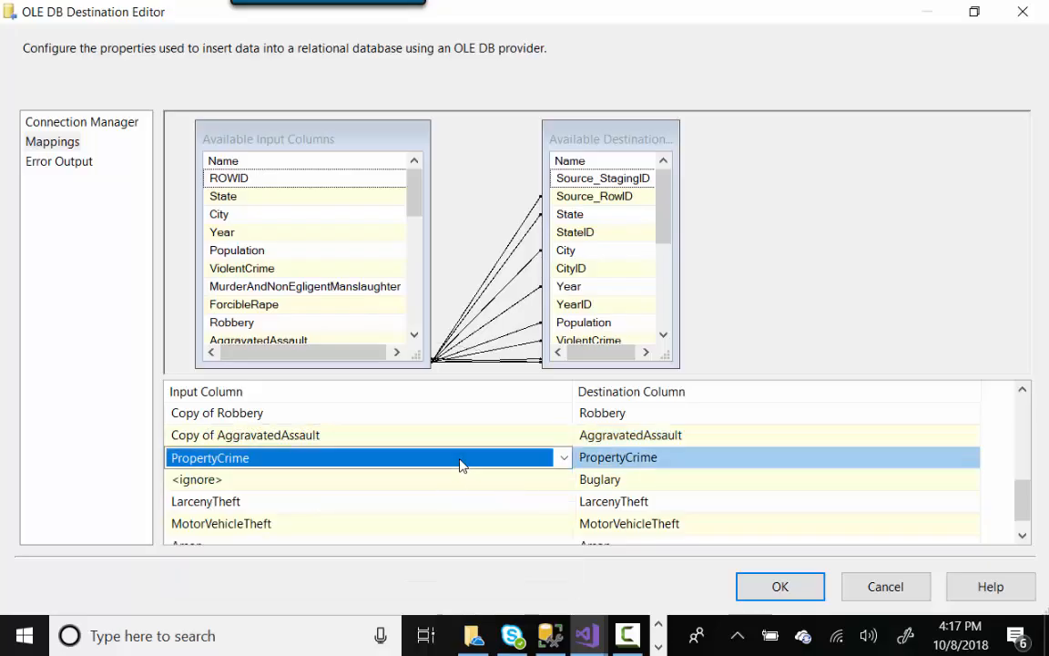
left_click(561, 458)
left_click(471, 534)
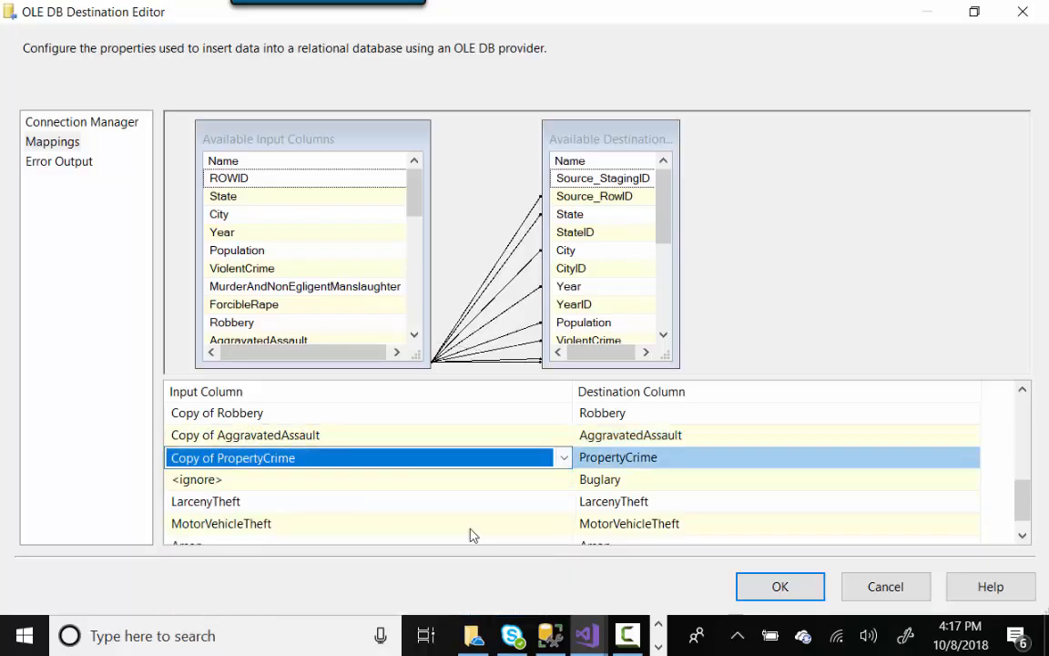
Map Copy of Burglary to the Buglary destination column and Copy of LarcenyTheft to LarcenyTheft
left_click(438, 487)
left_click(564, 481)
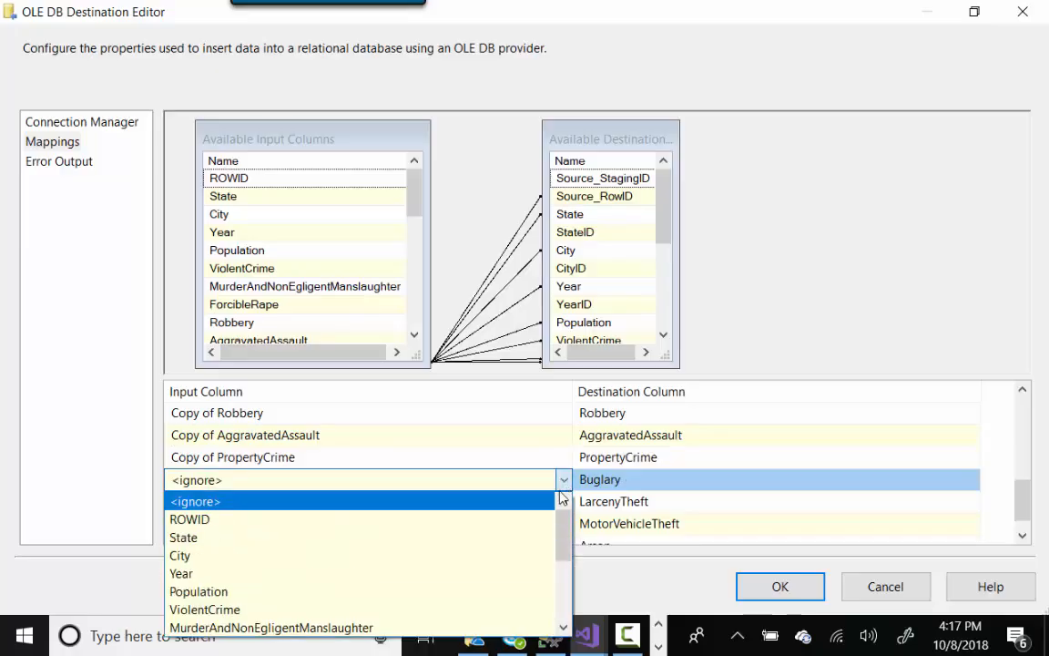
left_click_drag(567, 542, 567, 566)
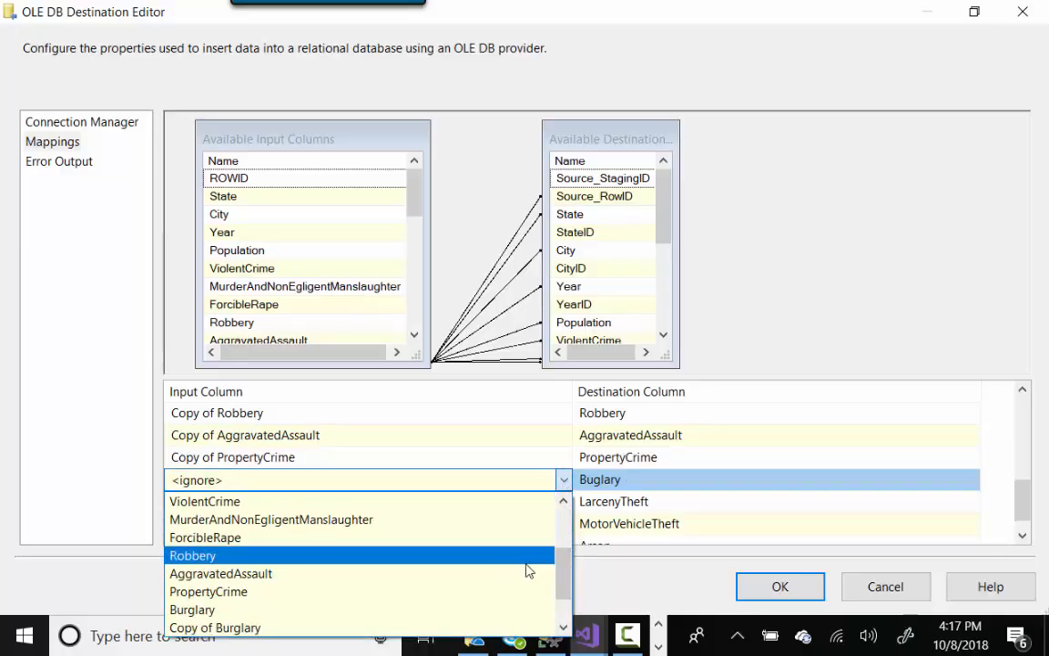
scroll(562, 572, "down", 1)
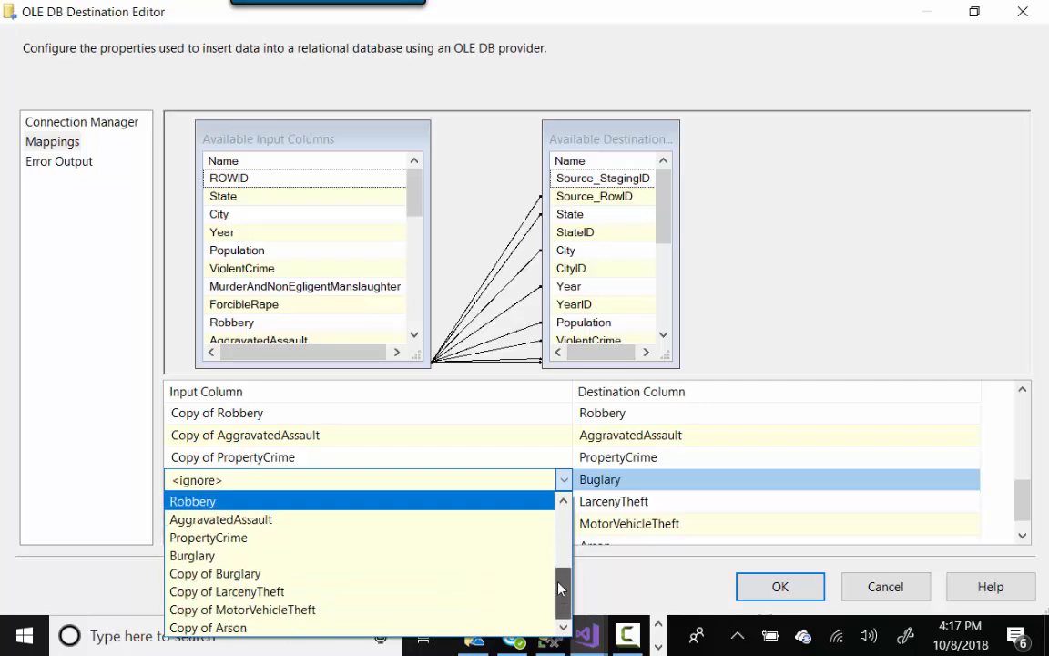
left_click(432, 592)
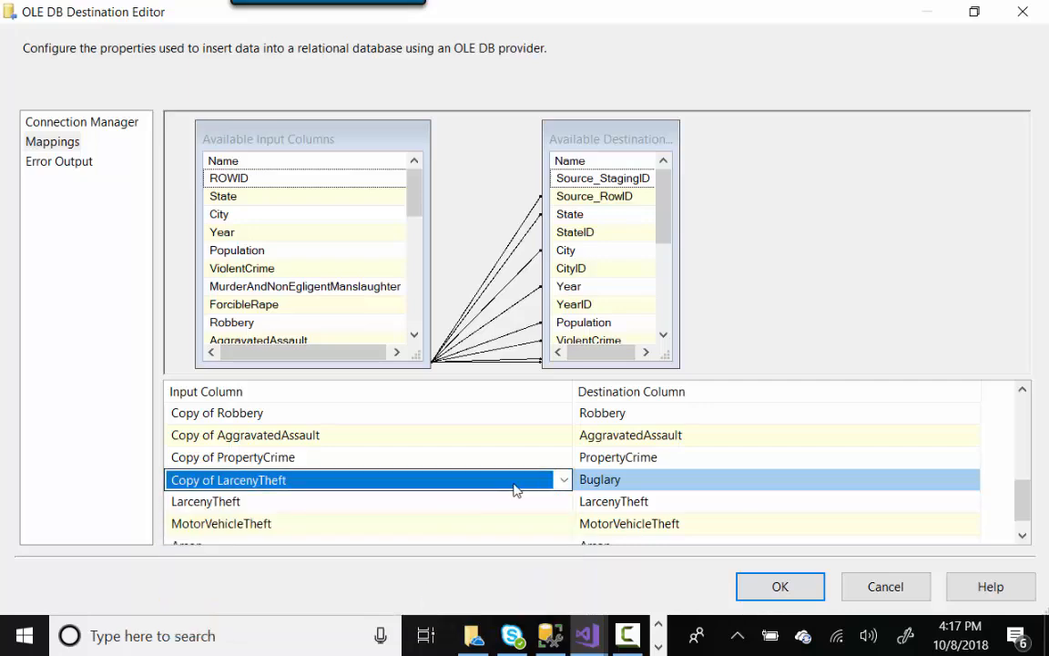
left_click(564, 481)
left_click(450, 557)
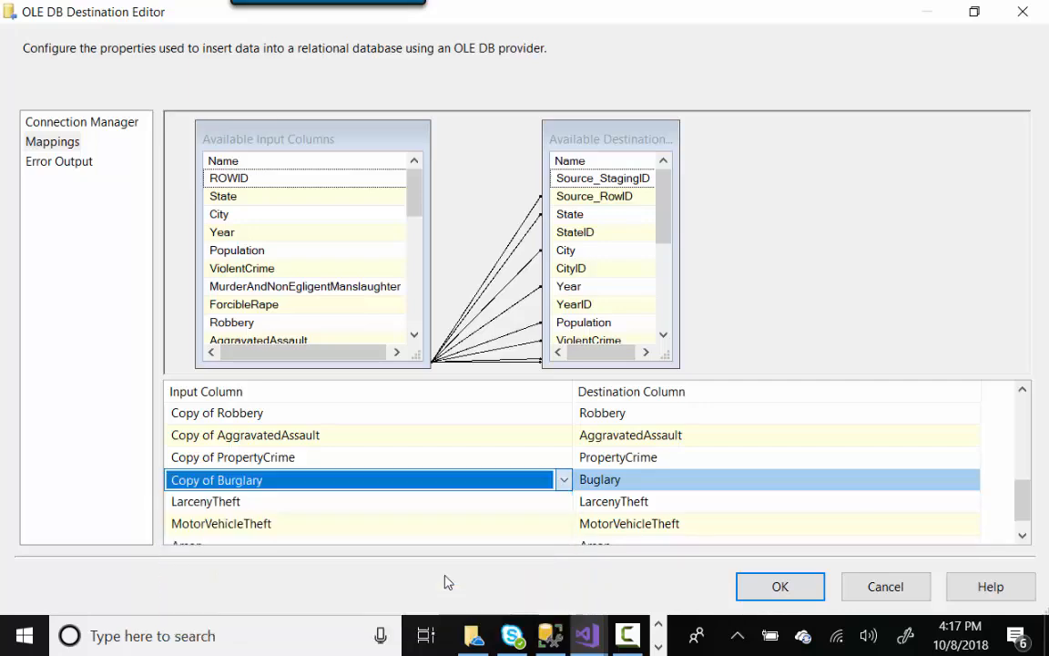
left_click(549, 502)
left_click(549, 502)
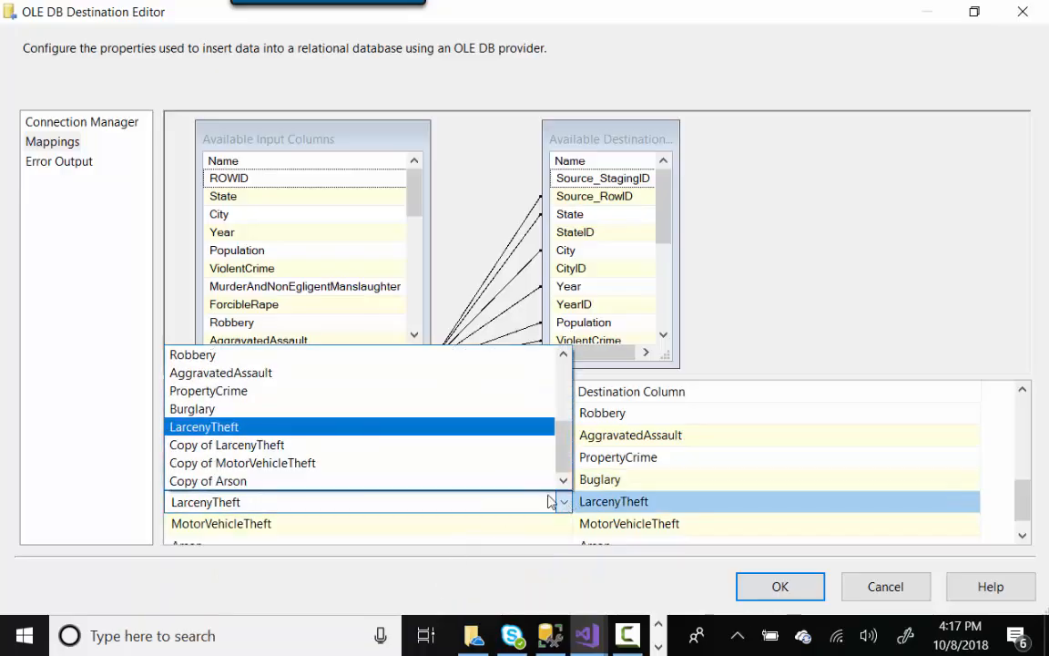
left_click(511, 448)
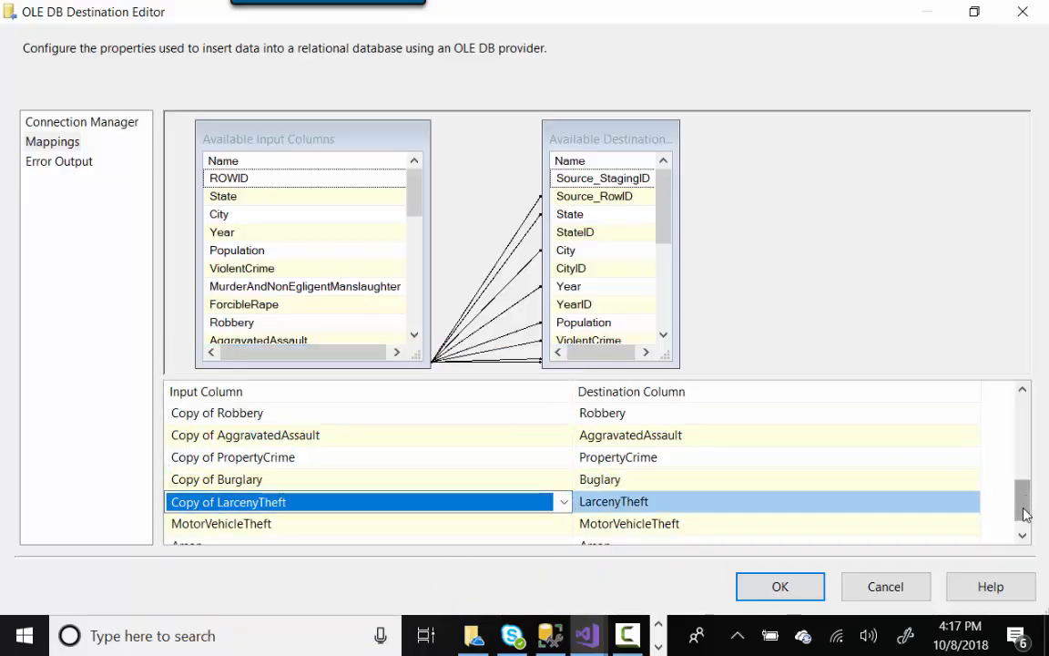
Map Copy of MotorVehicleTheft to the MotorVehicleTheft destination column and Copy of Arson to Arson
scroll(1022, 506, "down", 1)
left_click(549, 502)
left_click(562, 502)
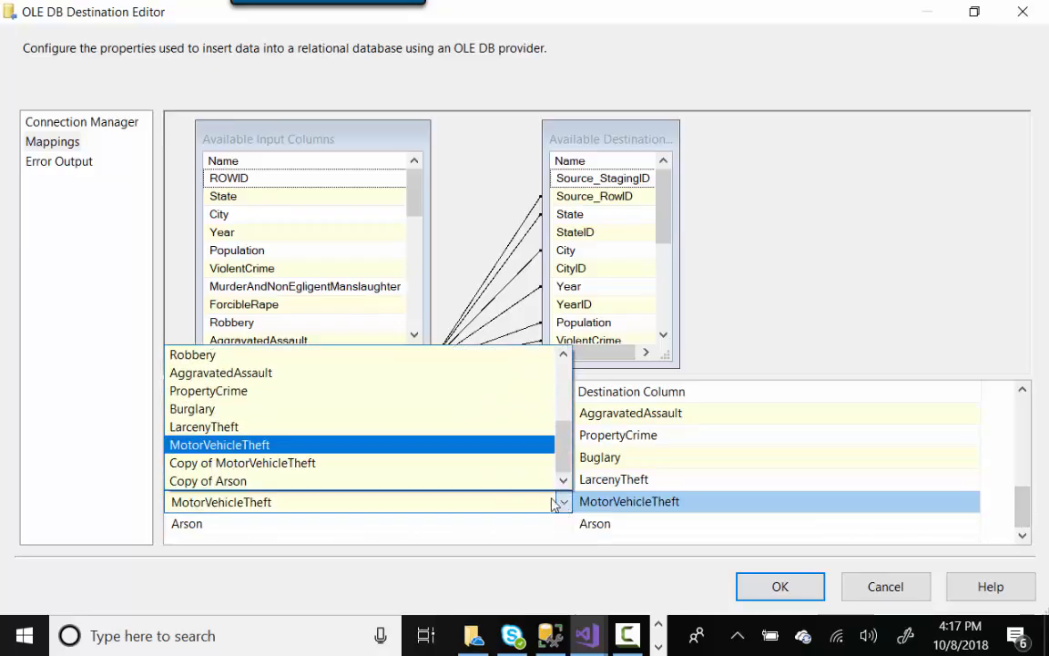
left_click(530, 463)
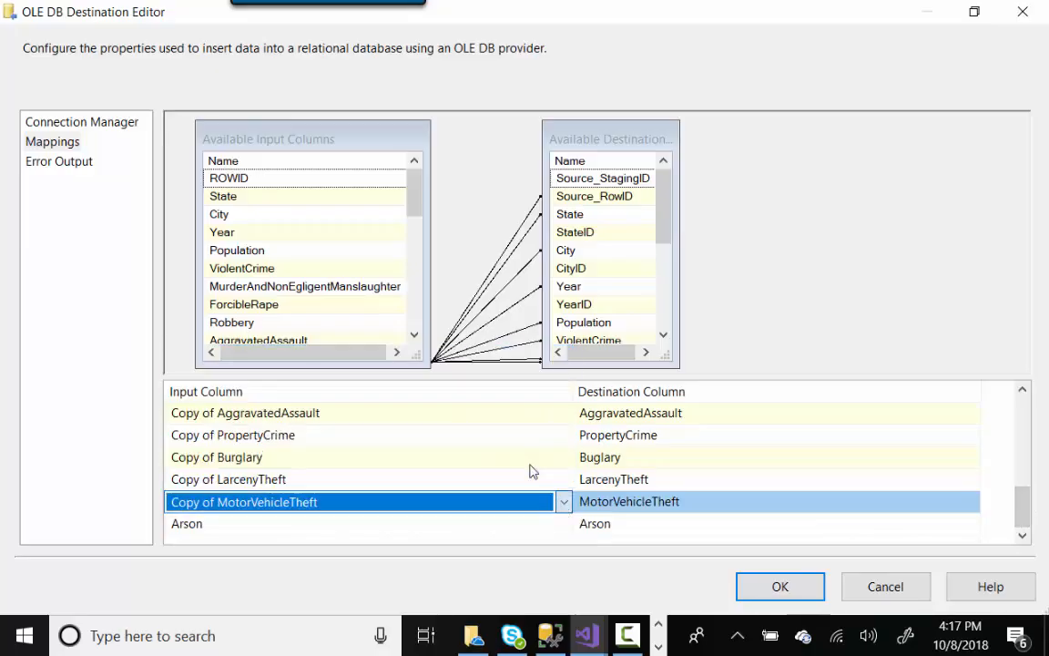
left_click(547, 526)
left_click(565, 524)
left_click(501, 501)
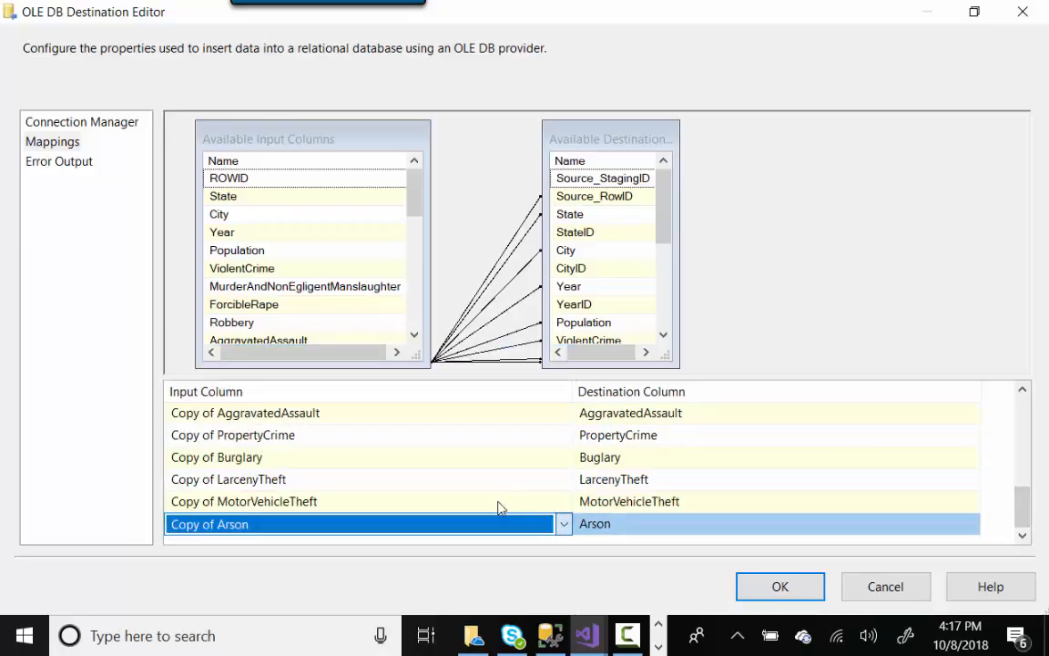
Review the input-to-destination column mappings and accept the OLE DB destination settings
left_click_drag(1028, 492, 1021, 415)
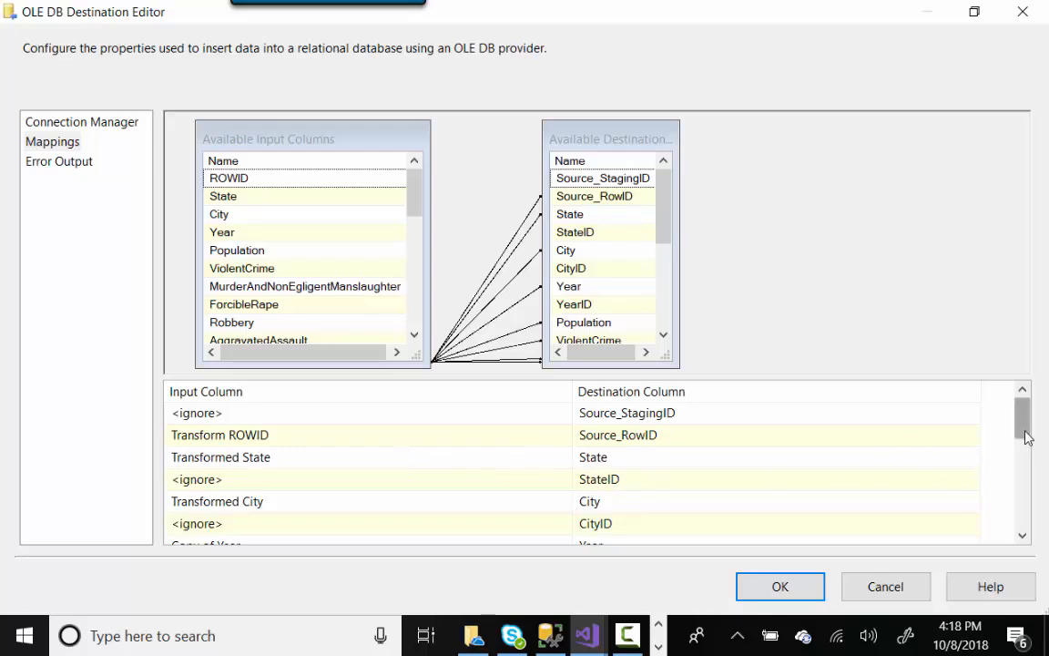
left_click_drag(1024, 436, 1024, 444)
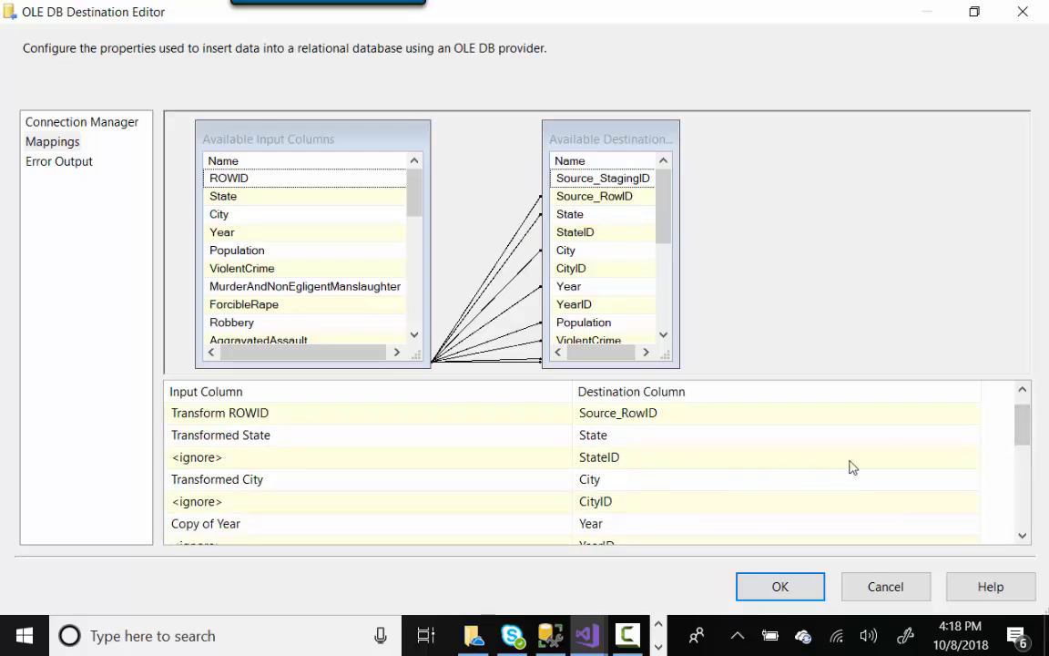
left_click_drag(1022, 438, 1022, 447)
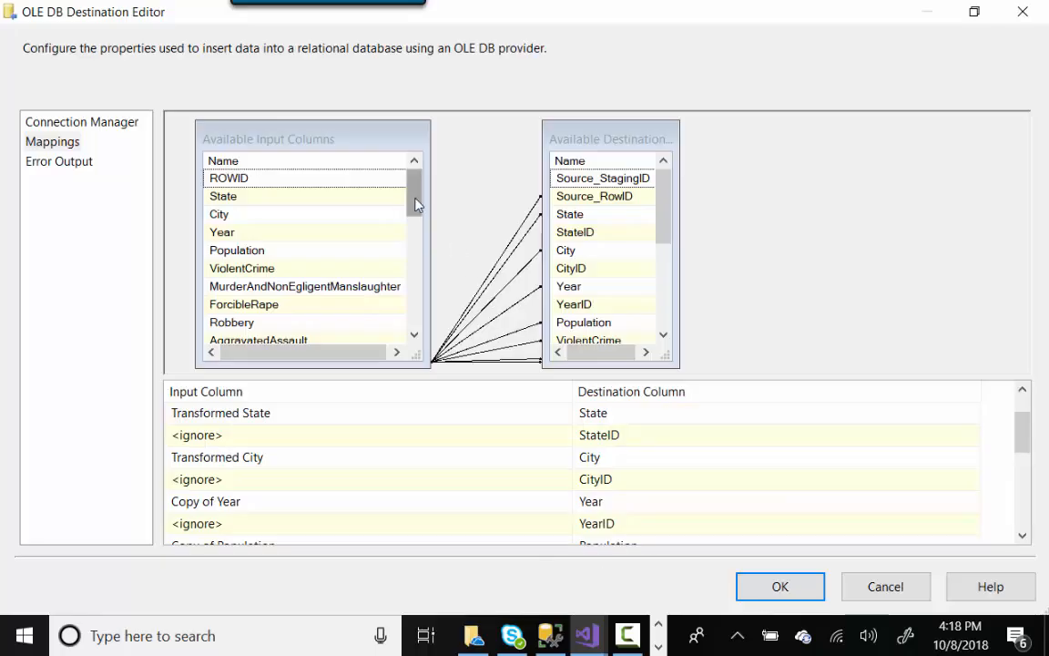
left_click_drag(414, 208, 408, 281)
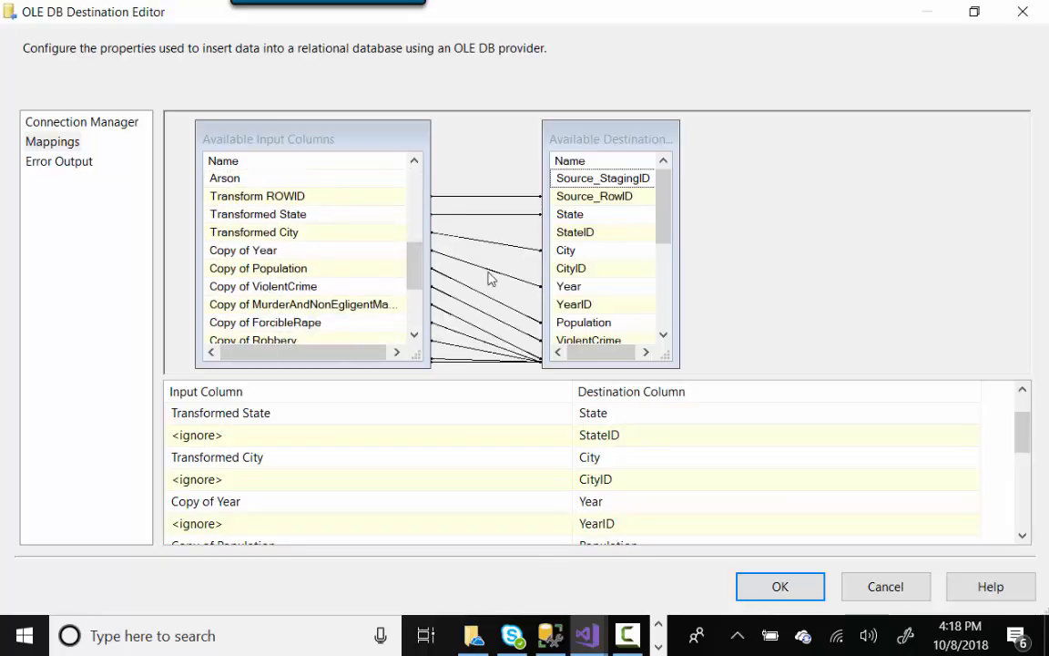
left_click(775, 592)
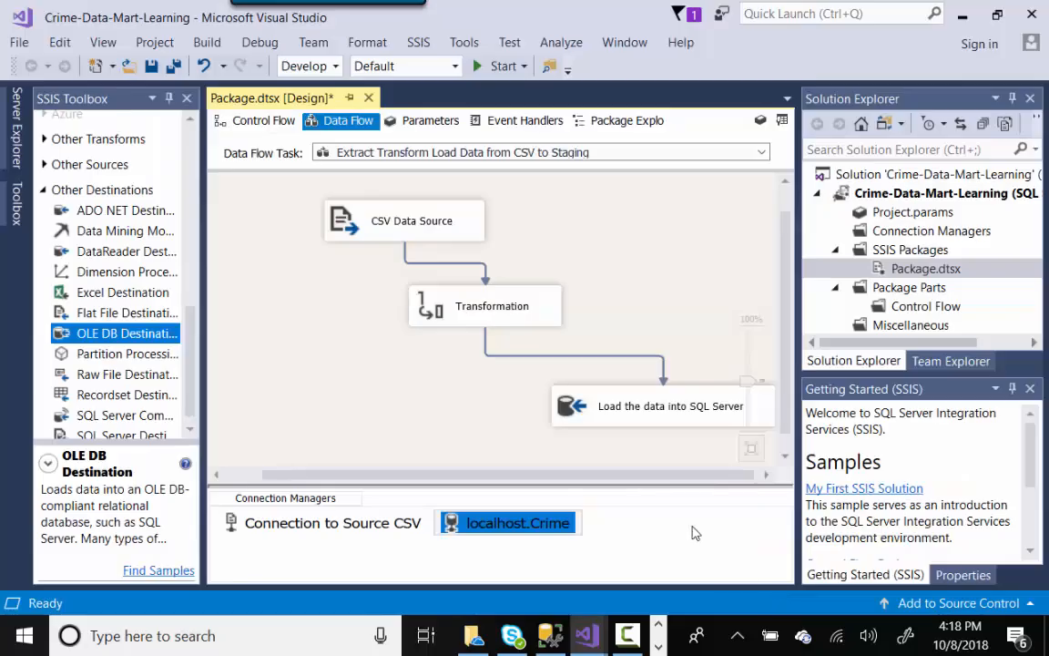
Switch to SQL Server Management Studio and open a new query against the Crime database
left_click_drag(620, 475, 625, 476)
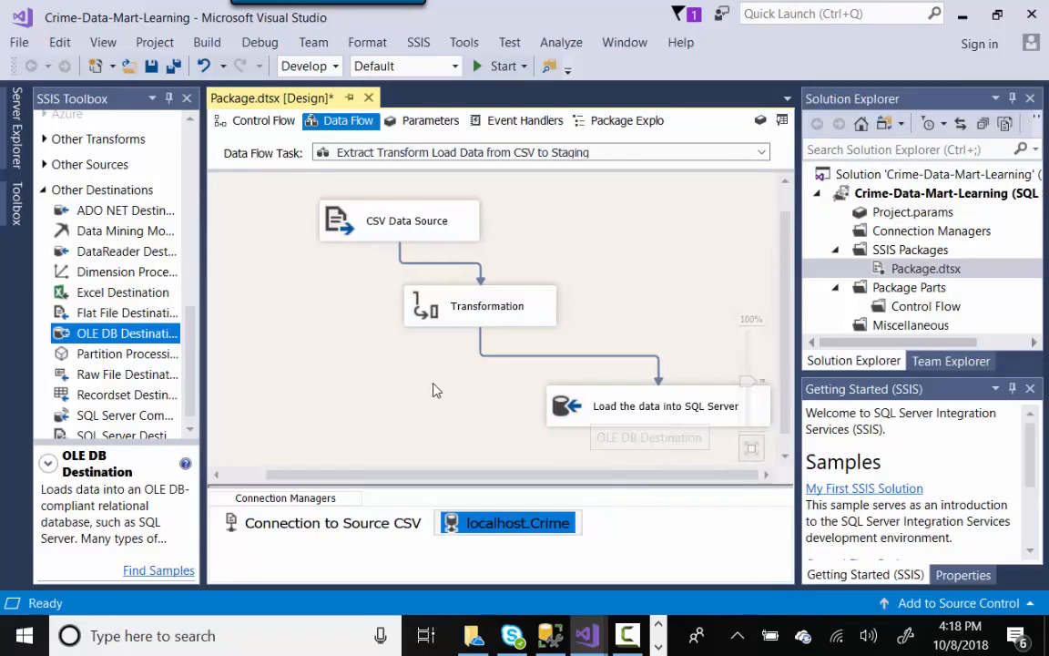
left_click(390, 394)
mouse_move(550, 645)
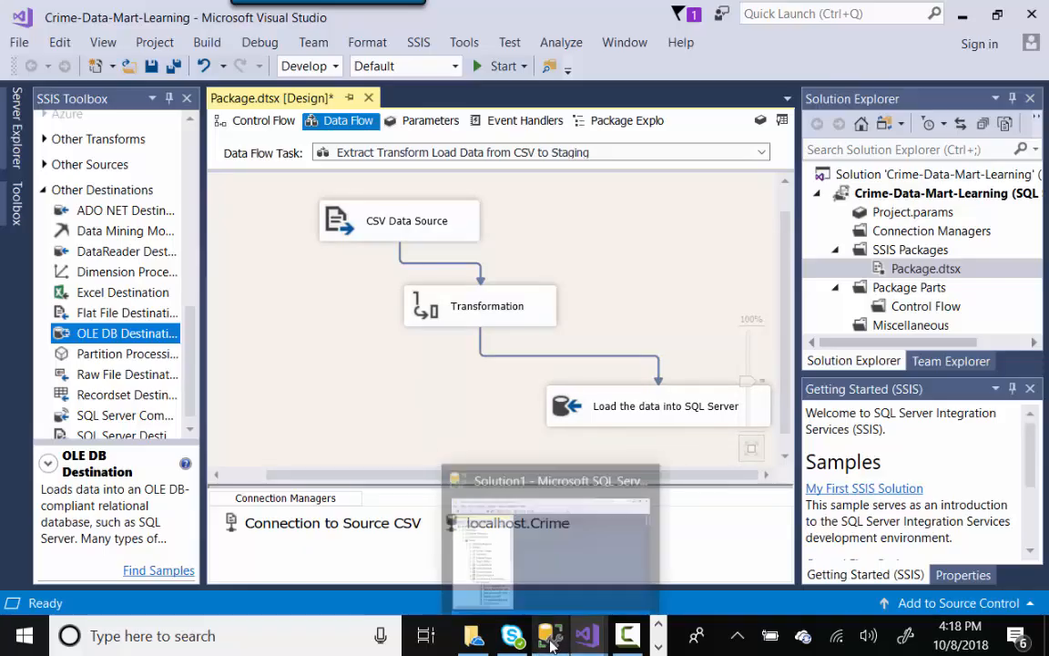
left_click(467, 533)
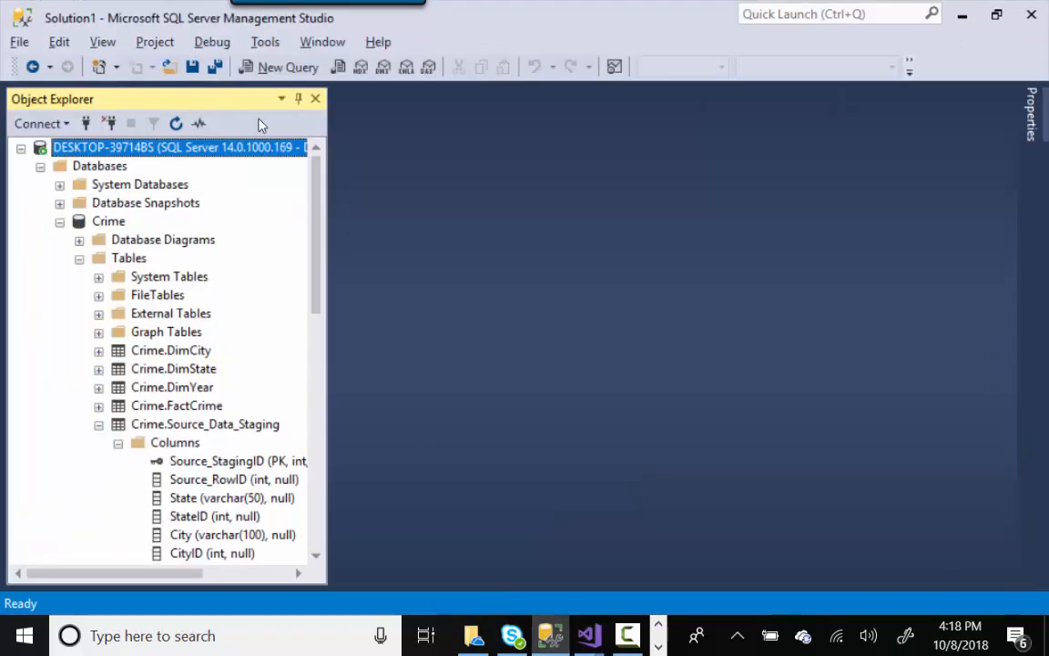
left_click(282, 67)
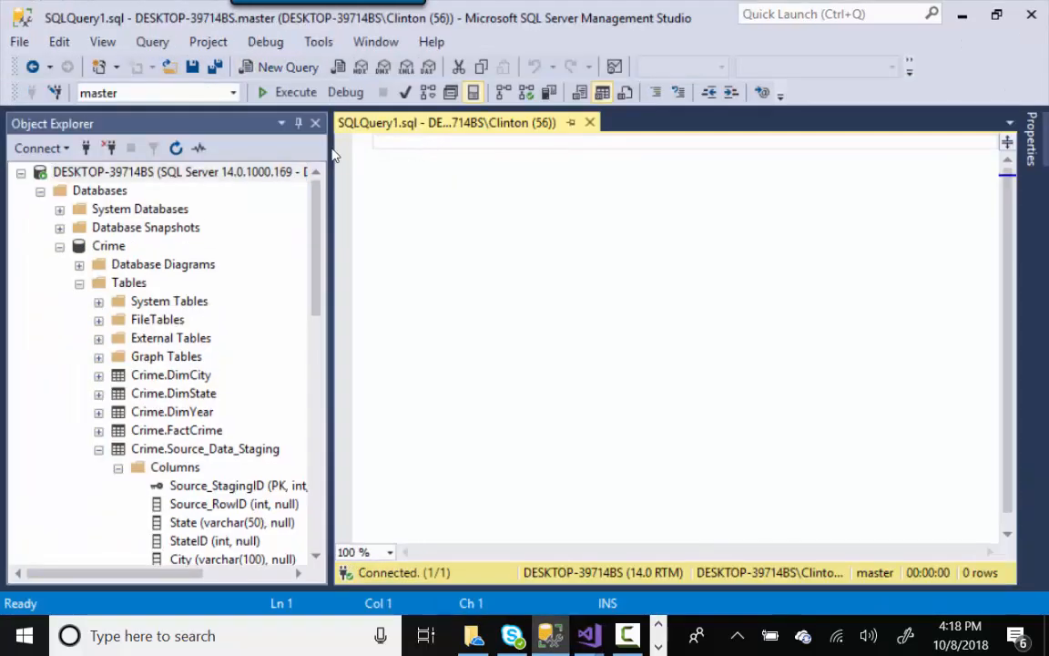
left_click(234, 92)
left_click(182, 113)
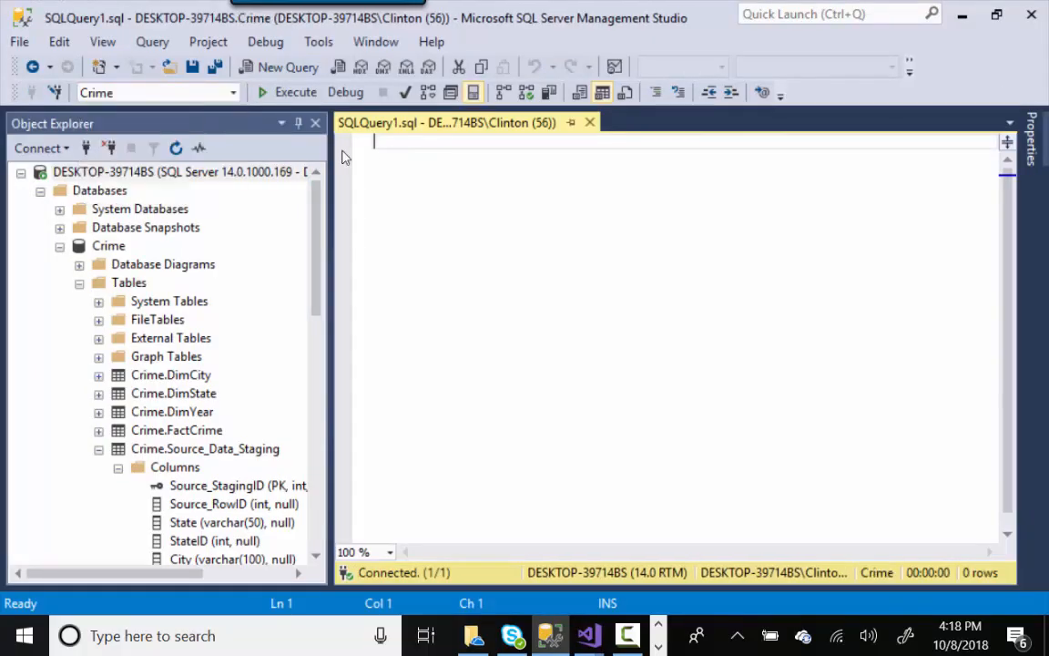
Write and run the query SELECT * FROM Crime.Source_Data_Staging; to check the staging table's contents before the load
type("SELECT * F")
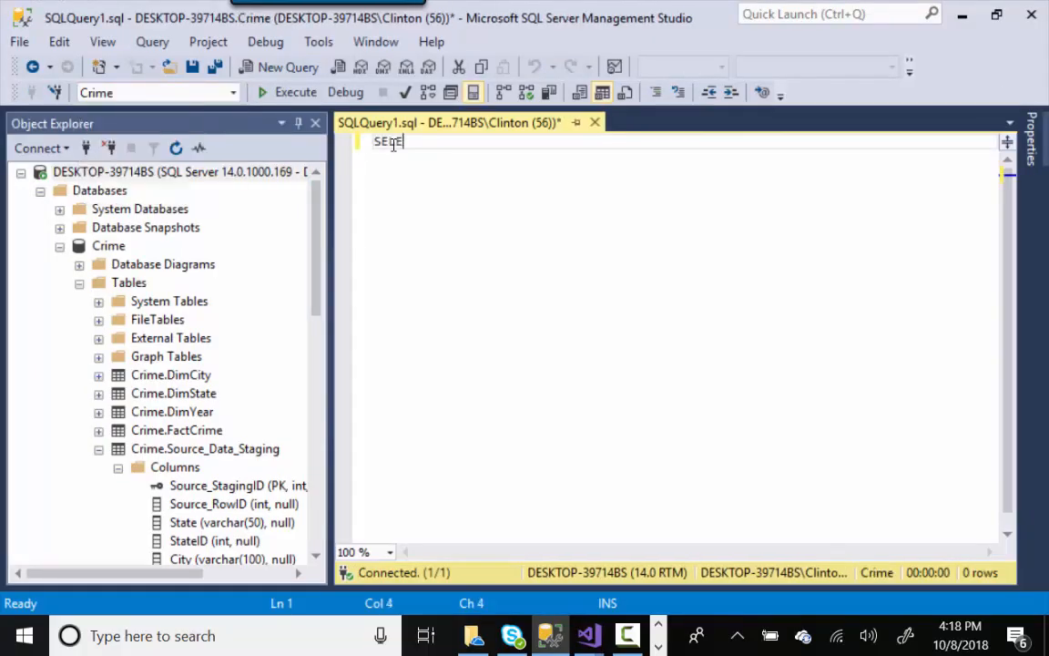
type("ROM Crime")
key("BackSpace")
key("BackSpace")
key("BackSpace")
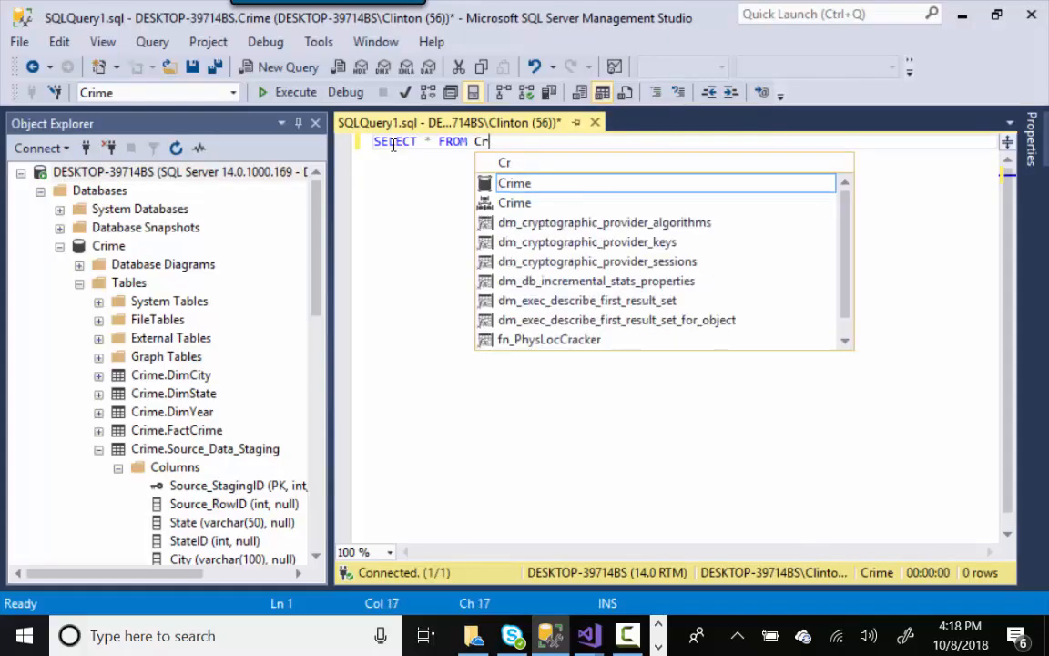
type("ime.S")
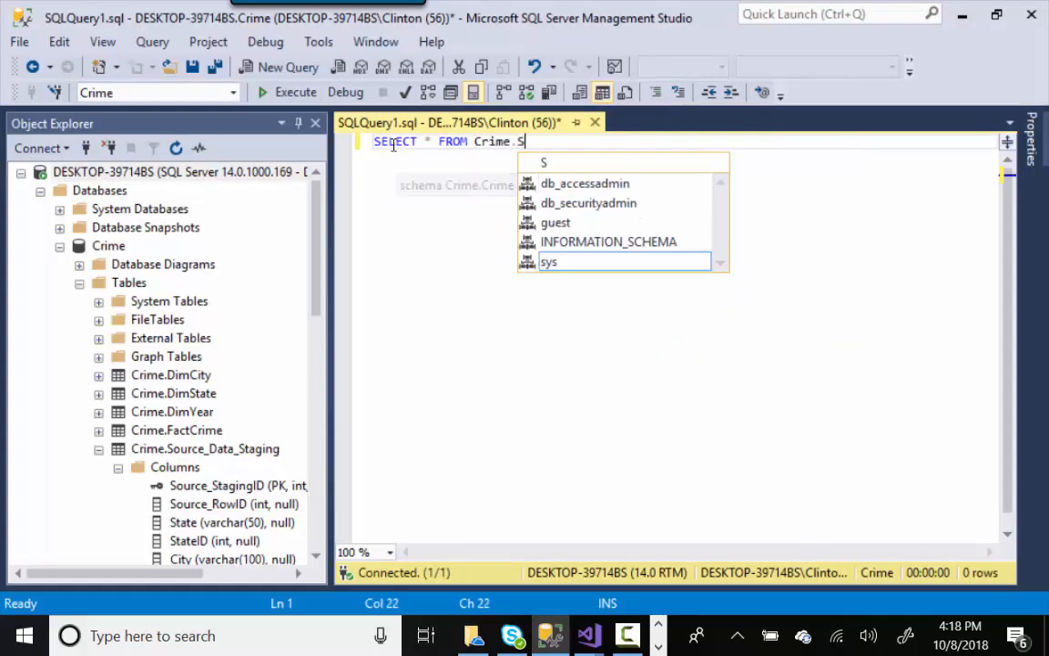
key("BackSpace")
type("Crim")
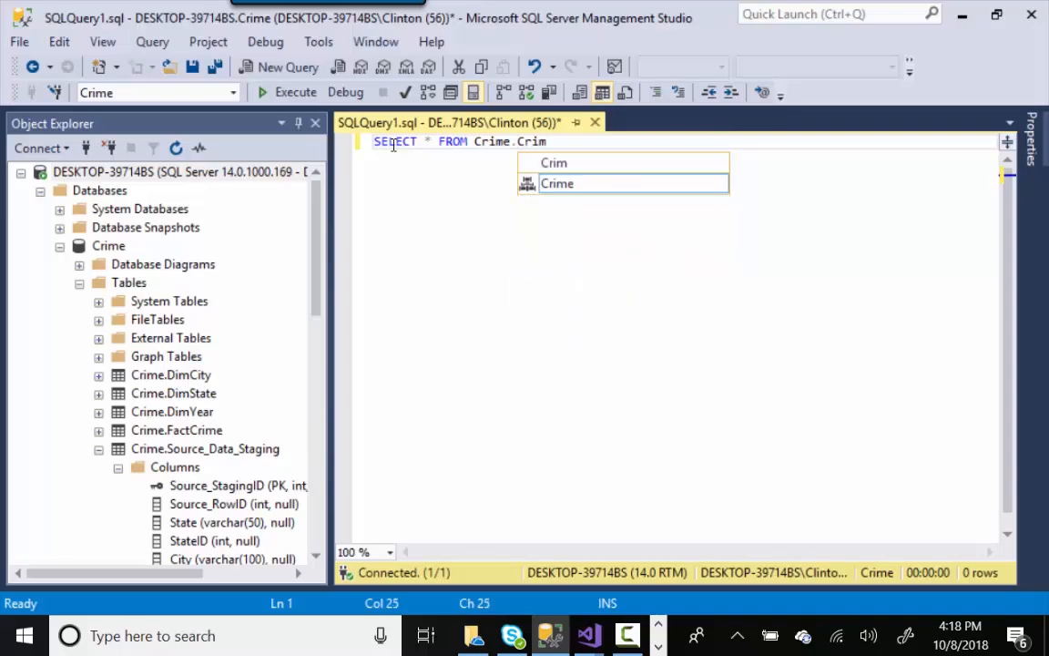
key("BackSpace")
key("BackSpace")
key("BackSpace")
key("BackSpace")
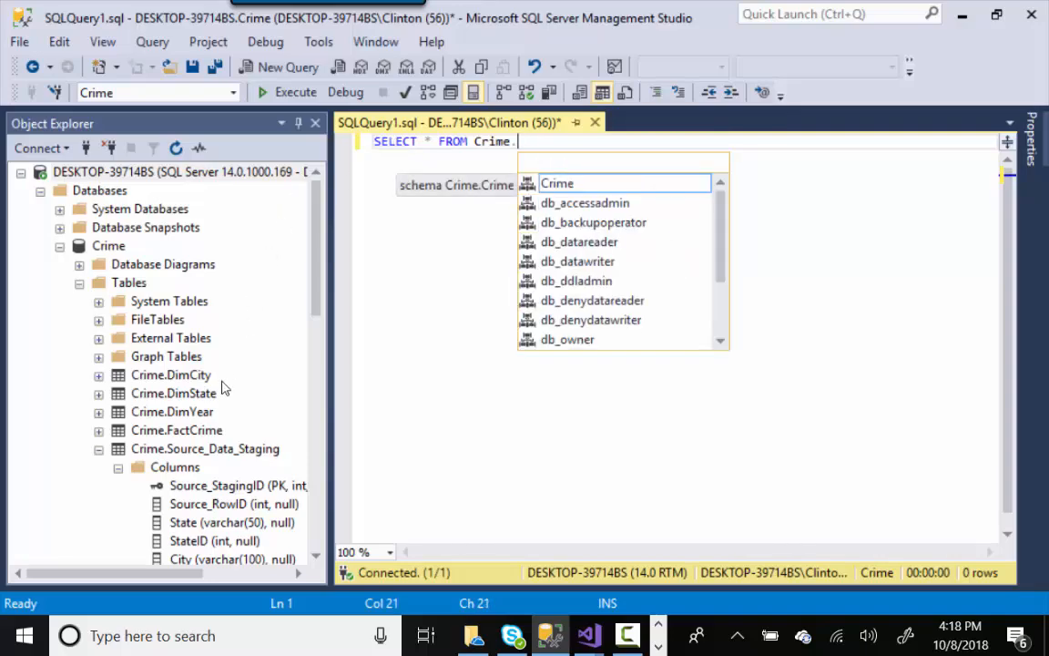
type("Source")
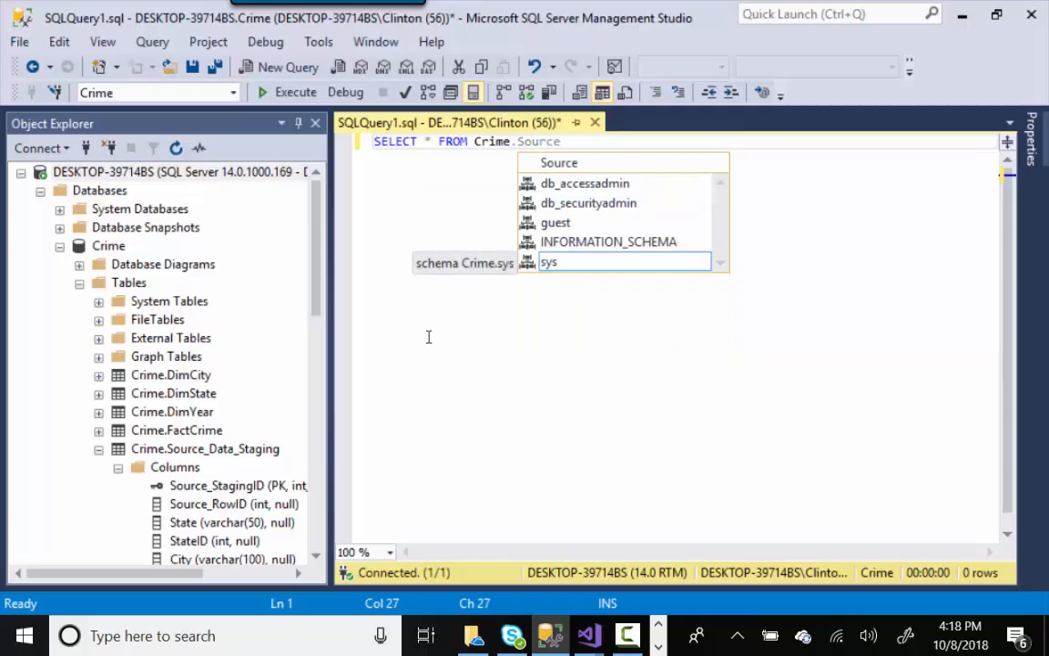
type("_Data_Sga")
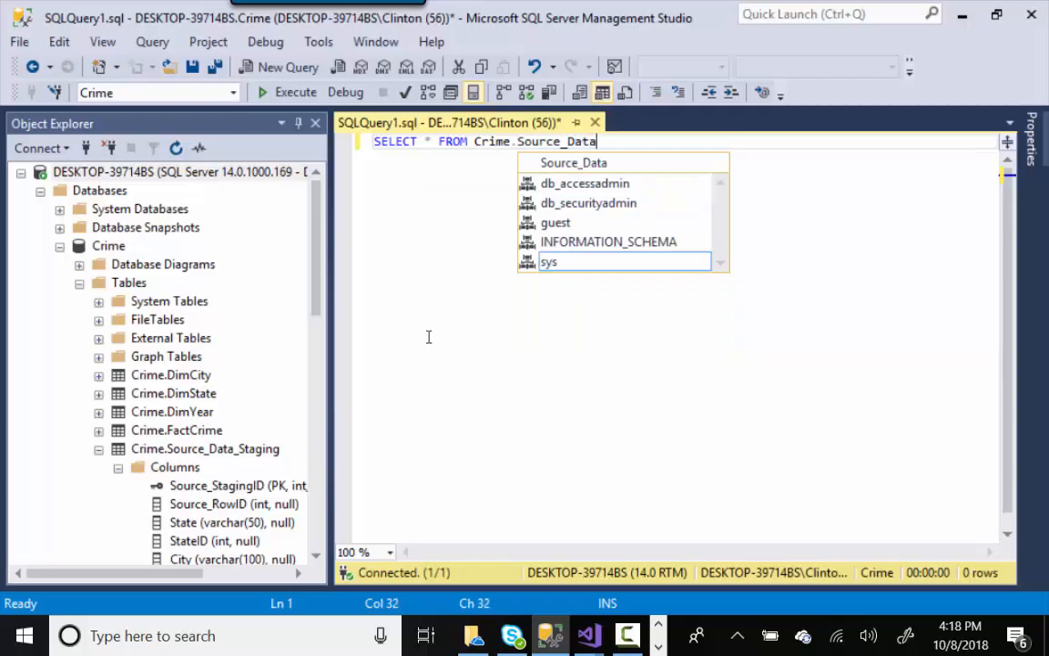
key("BackSpace")
key("BackSpace")
type("taging;")
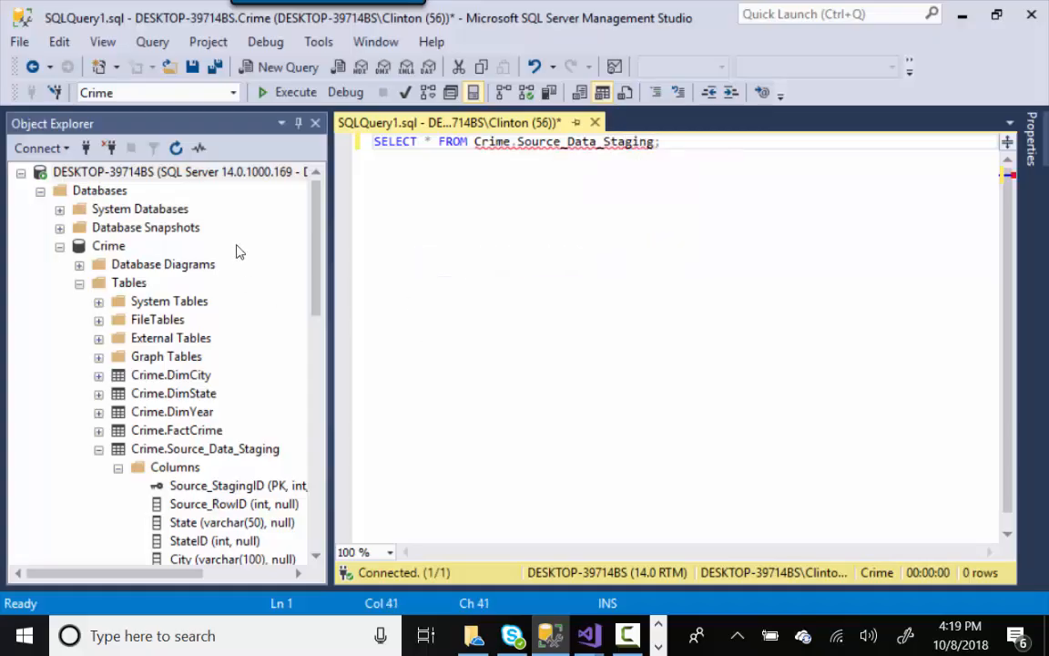
left_click(299, 93)
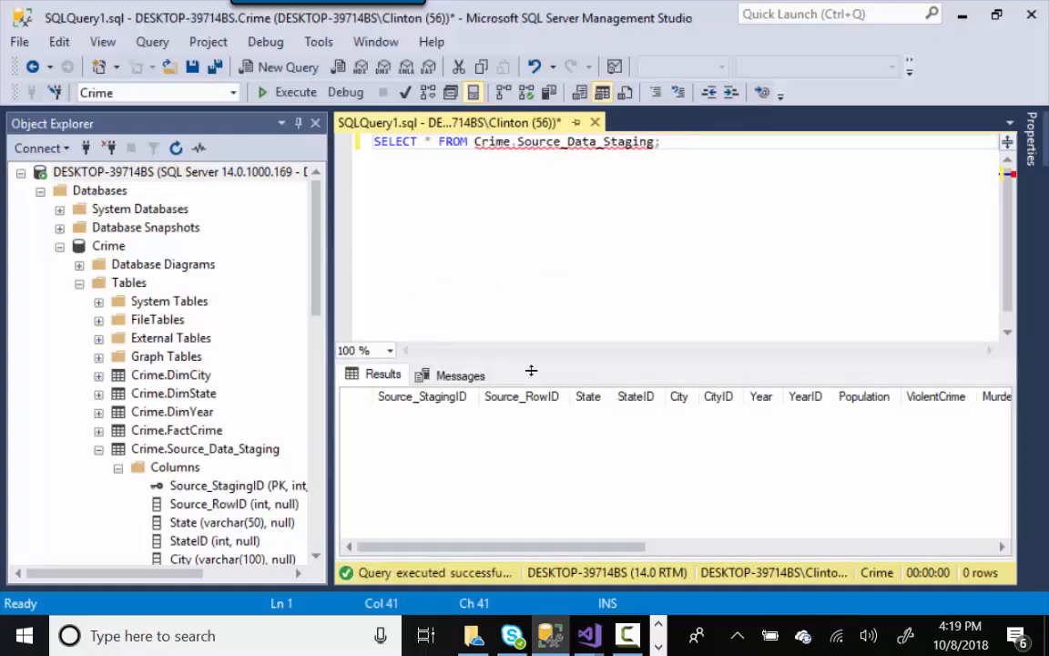
left_click_drag(546, 545, 612, 566)
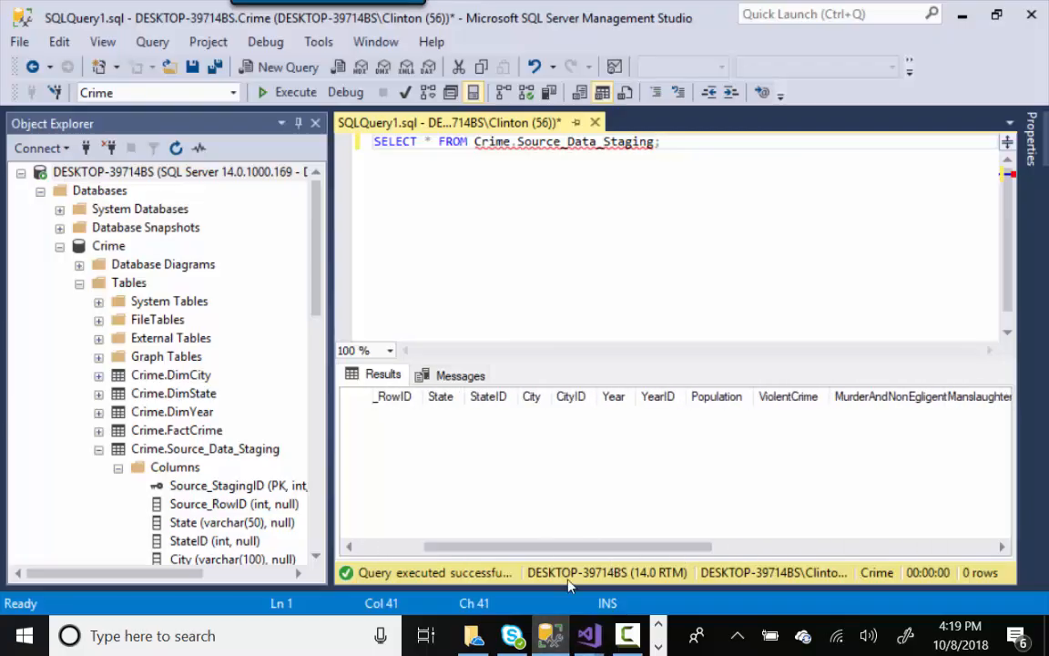
Switch to Visual Studio, execute the Extract Transform Load Data from CSV to Staging task and inspect its data flow
left_click(536, 551)
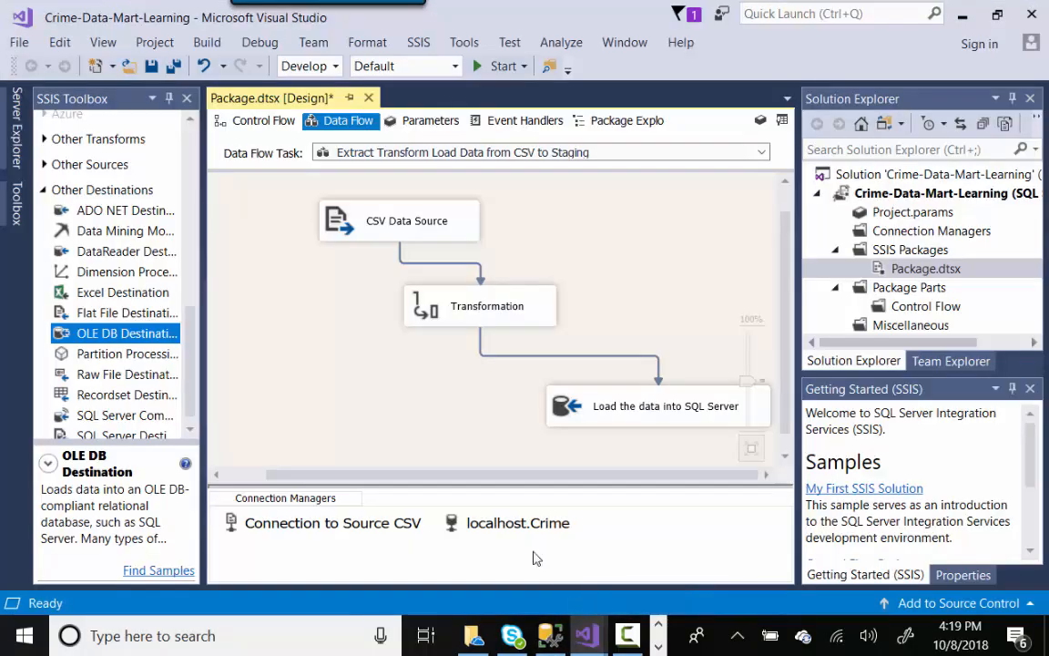
right_click(611, 217)
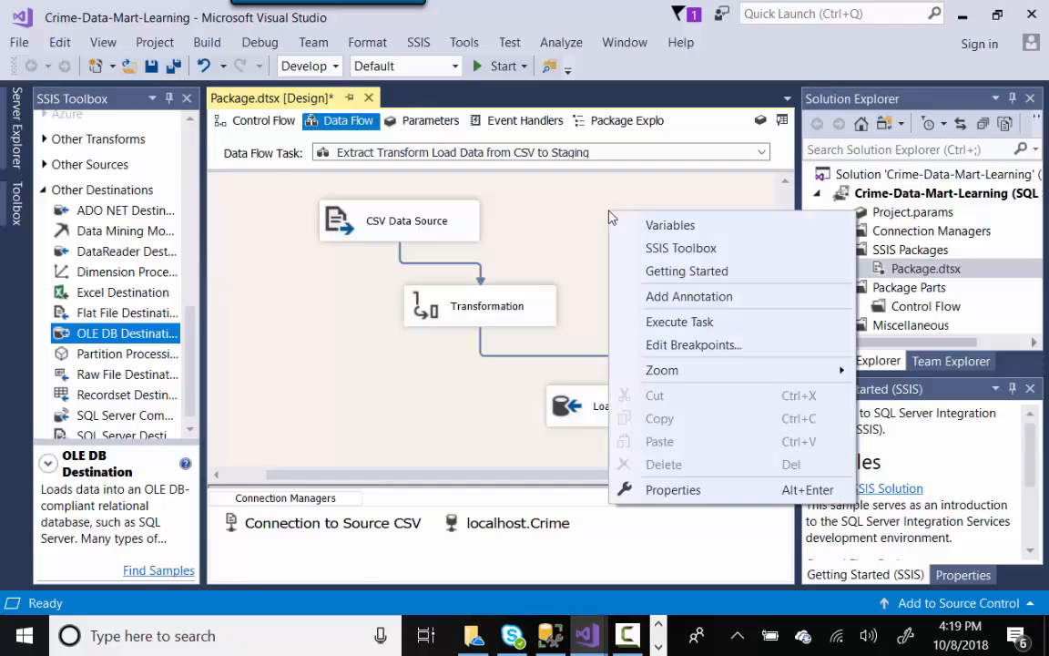
left_click(689, 323)
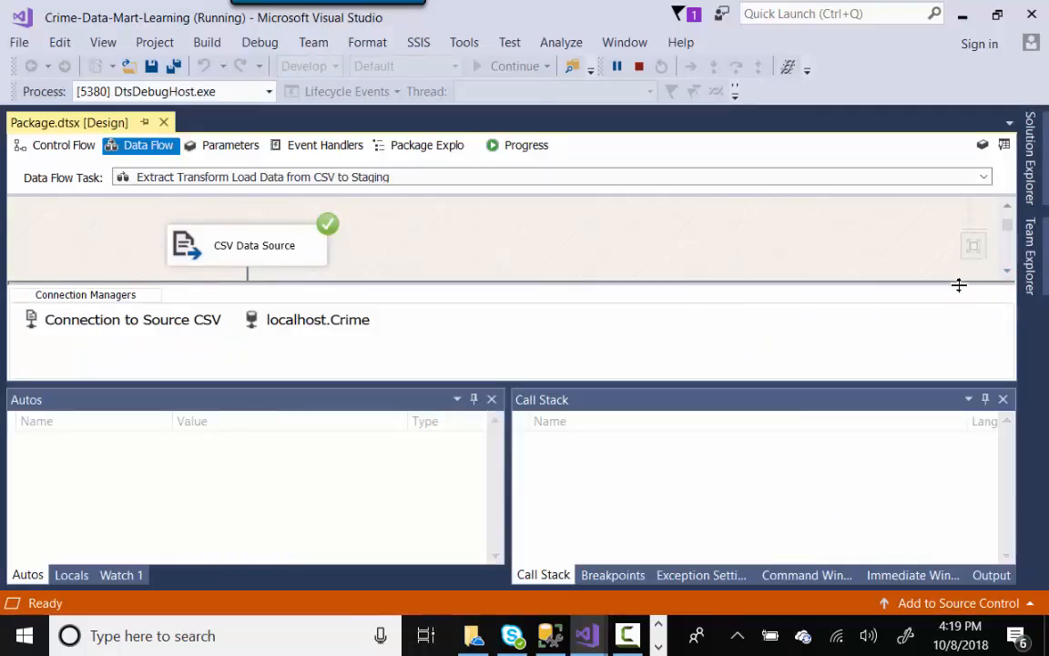
left_click_drag(959, 285, 946, 343)
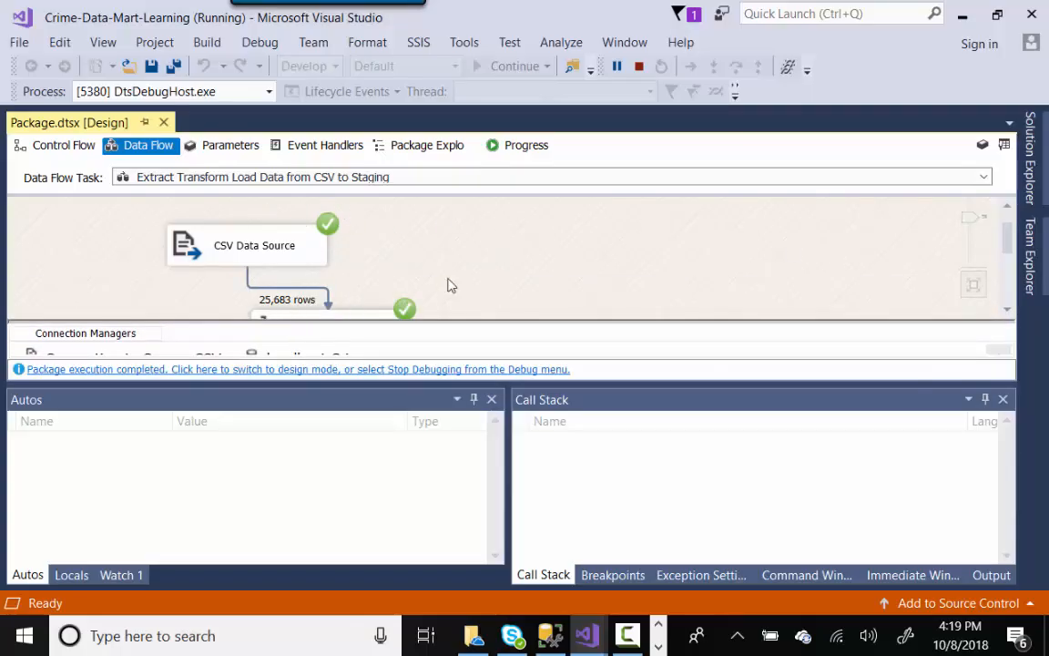
scroll(998, 244, "down", 3)
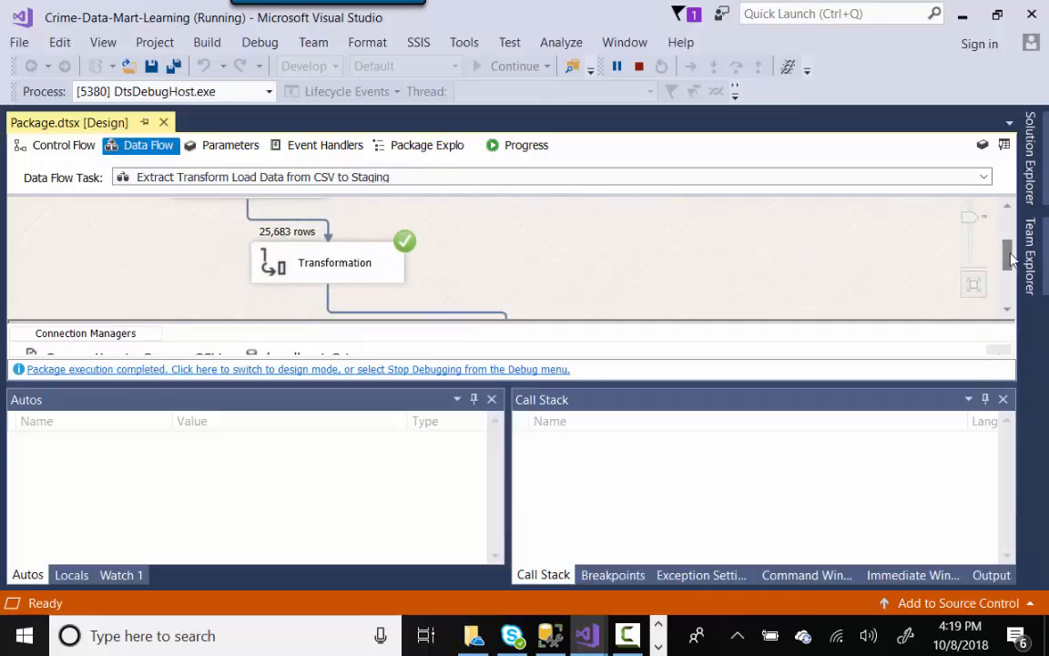
Check the rest of the executed data flow down to the SQL Server destination and stop debugging the package
scroll(1010, 273, "down", 2)
scroll(1009, 273, "down", 3)
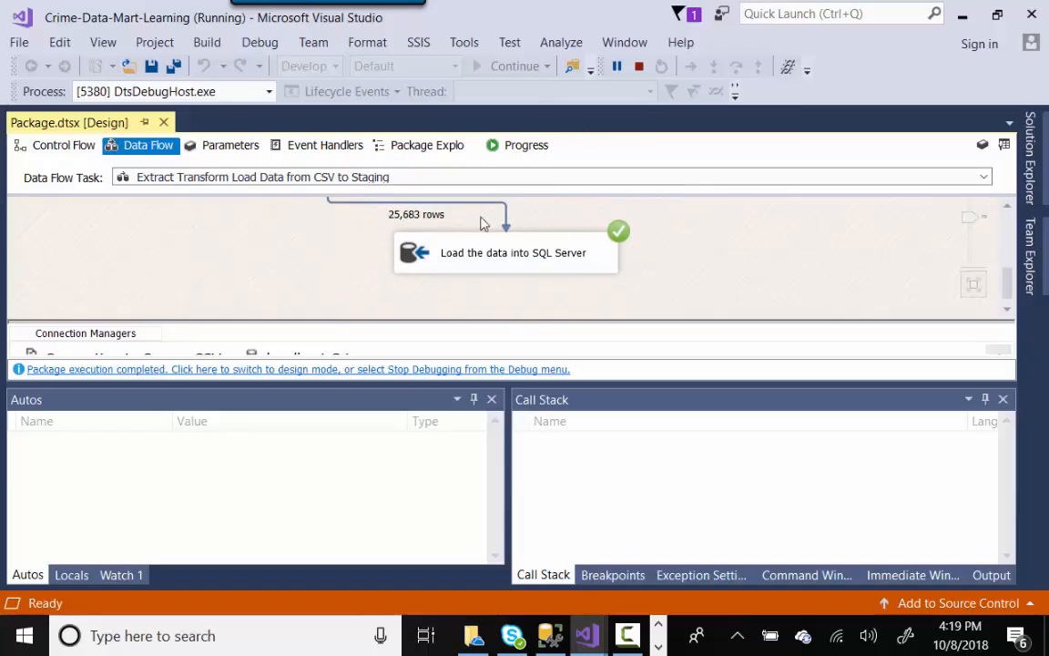
left_click(639, 66)
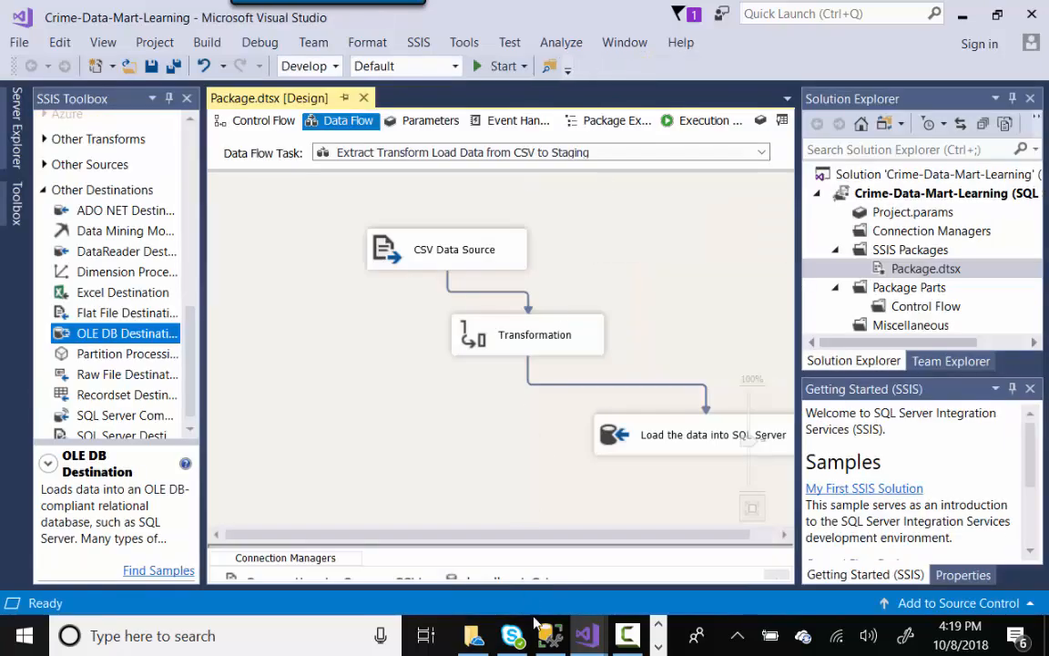
Switch to SQL Server Management Studio, rerun the Crime.Source_Data_Staging query and narrow Object Explorer to give the results more room
left_click(546, 632)
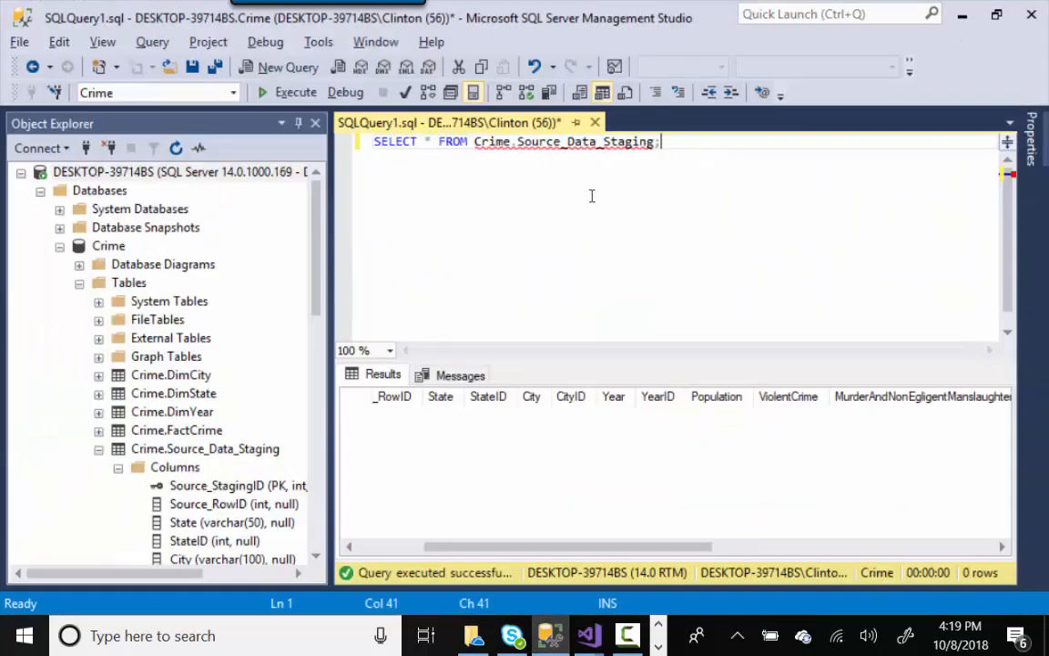
left_click(290, 92)
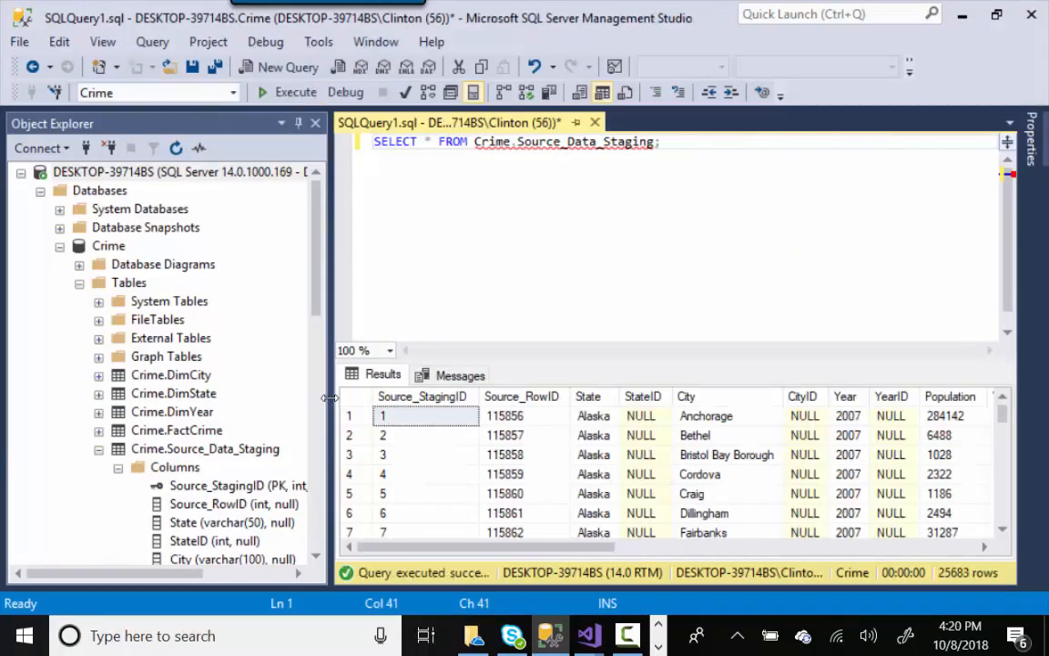
left_click_drag(328, 364, 201, 412)
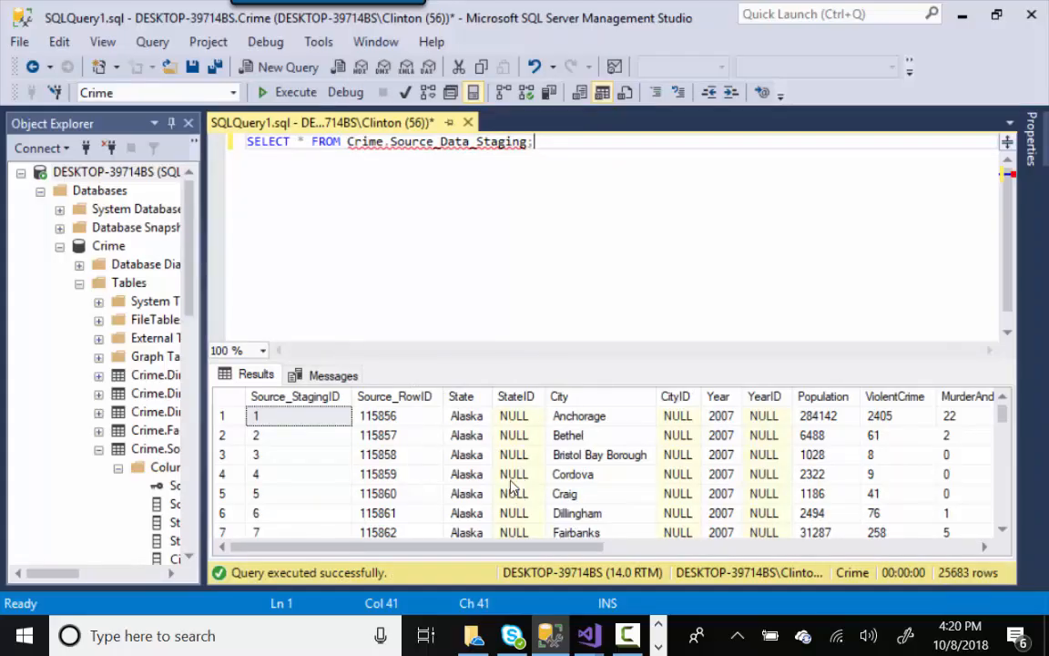
Examine the StateID, CityID and YearID columns in the staging query results, selecting each column in turn
left_click(516, 397)
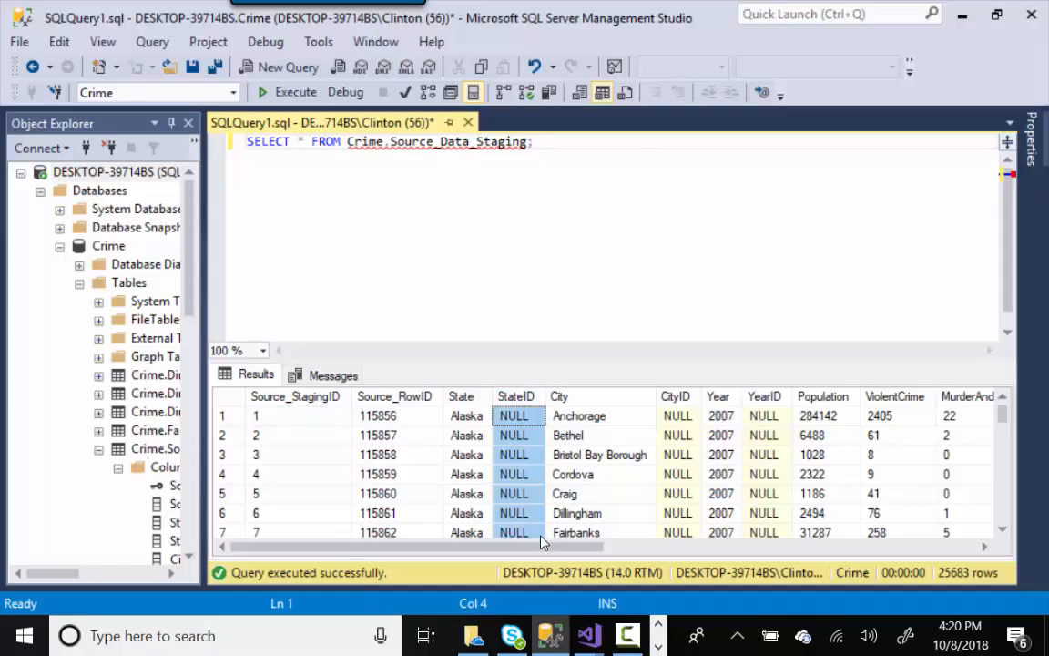
left_click_drag(545, 548, 634, 547)
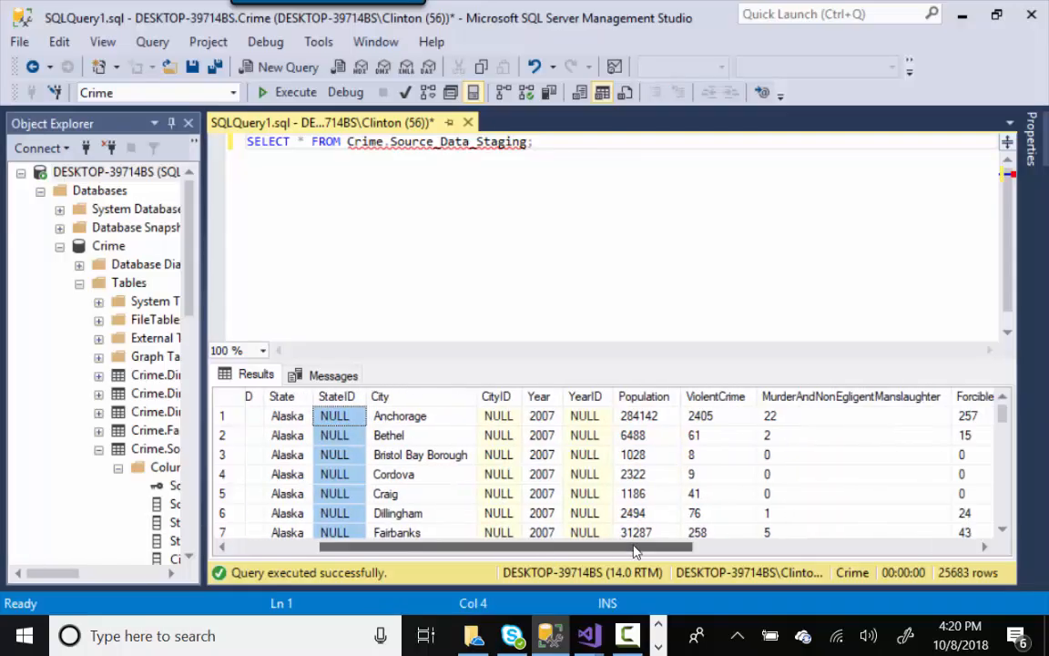
left_click(497, 398)
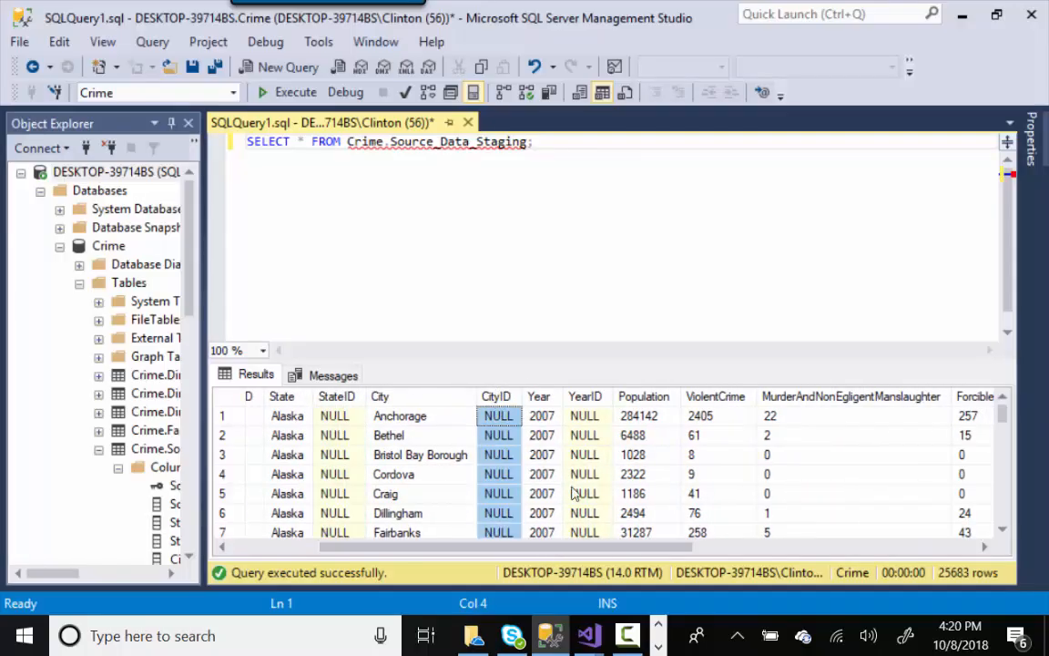
left_click(586, 398)
left_click_drag(581, 544, 462, 547)
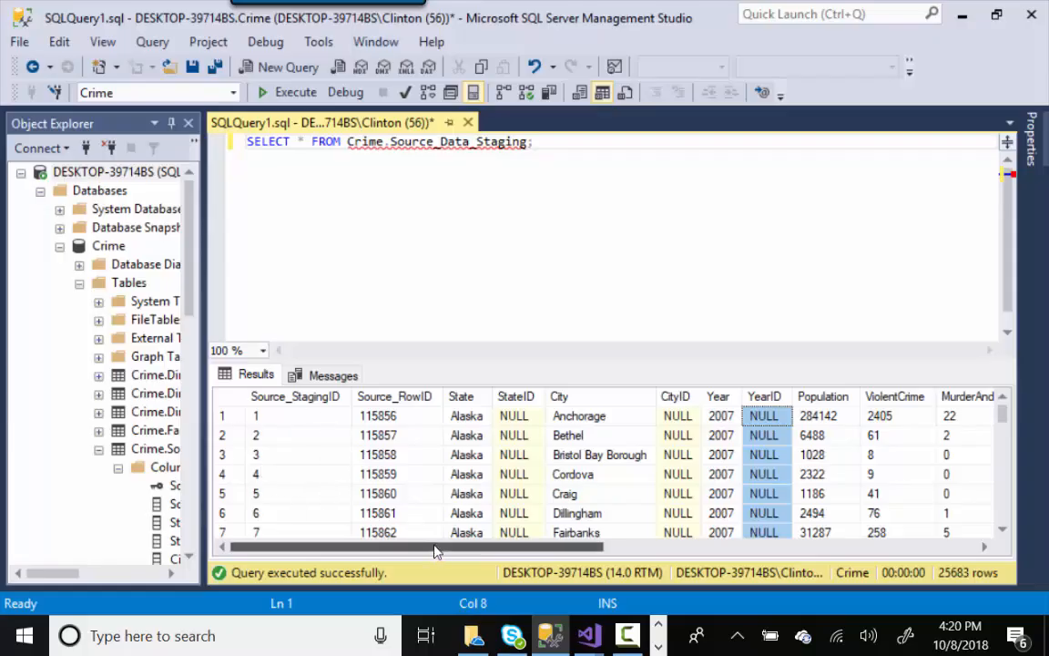
mouse_move(467, 546)
left_mouse_down()
mouse_move(779, 526)
mouse_move(446, 552)
left_mouse_up()
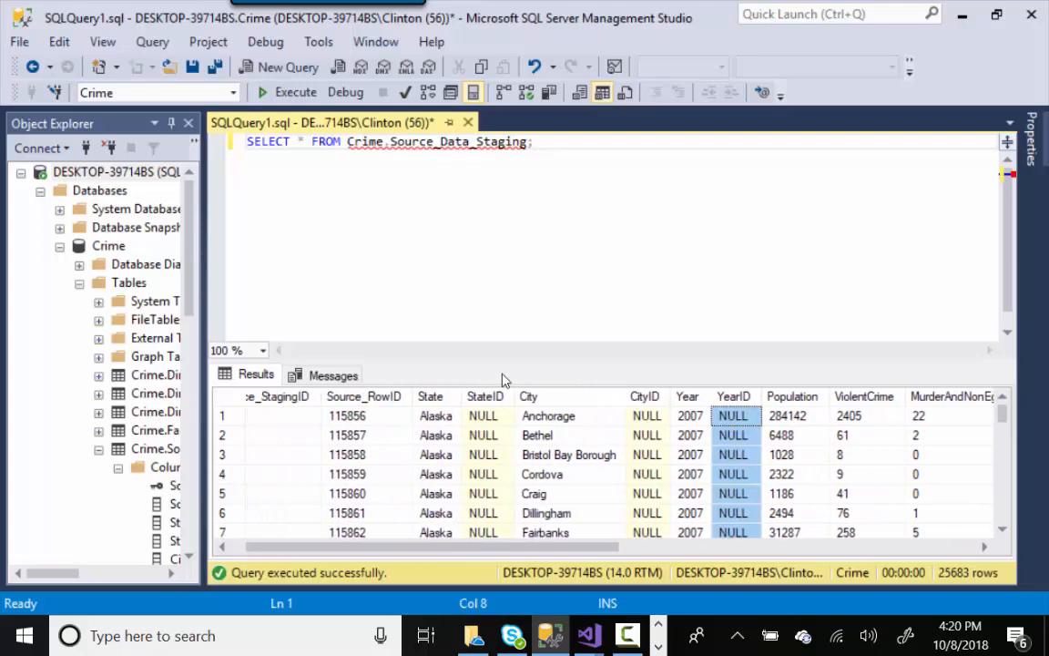